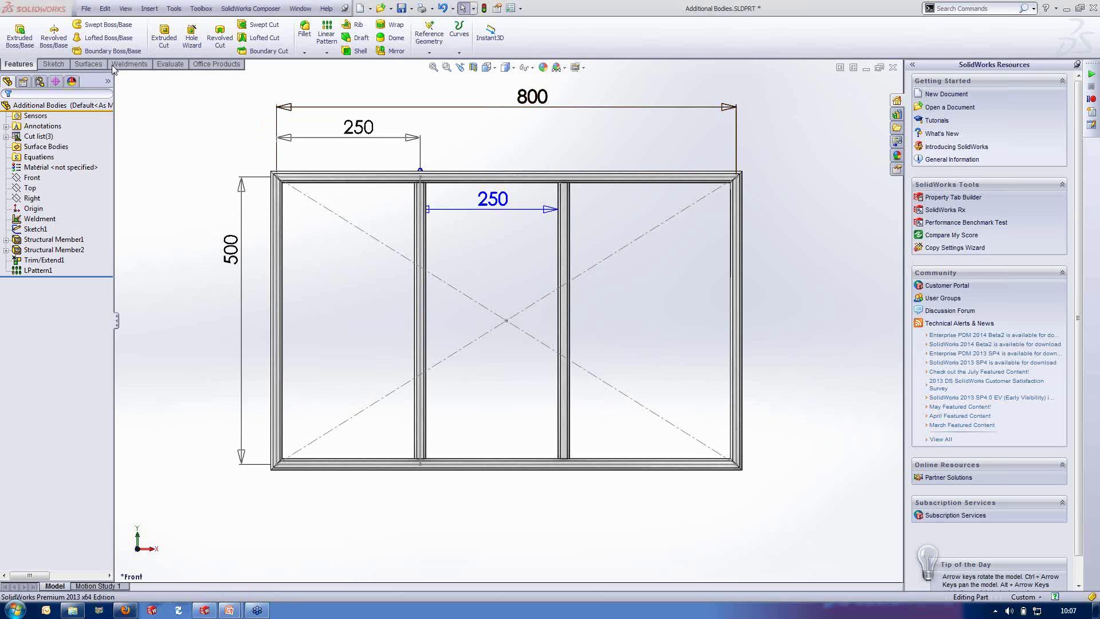
left_click(173, 8)
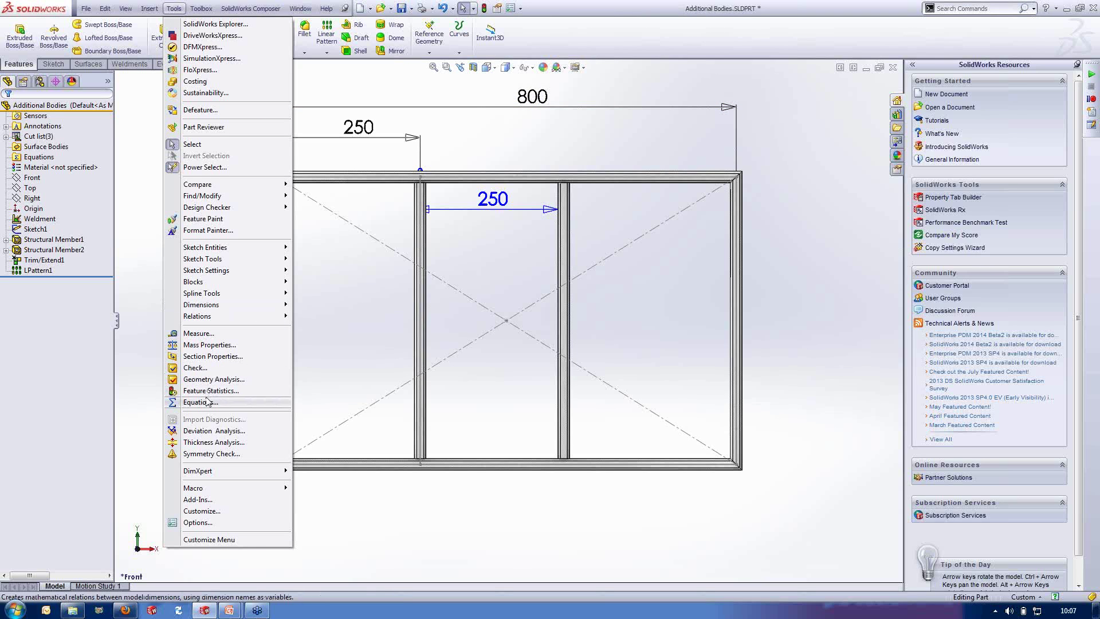
left_click(143, 271)
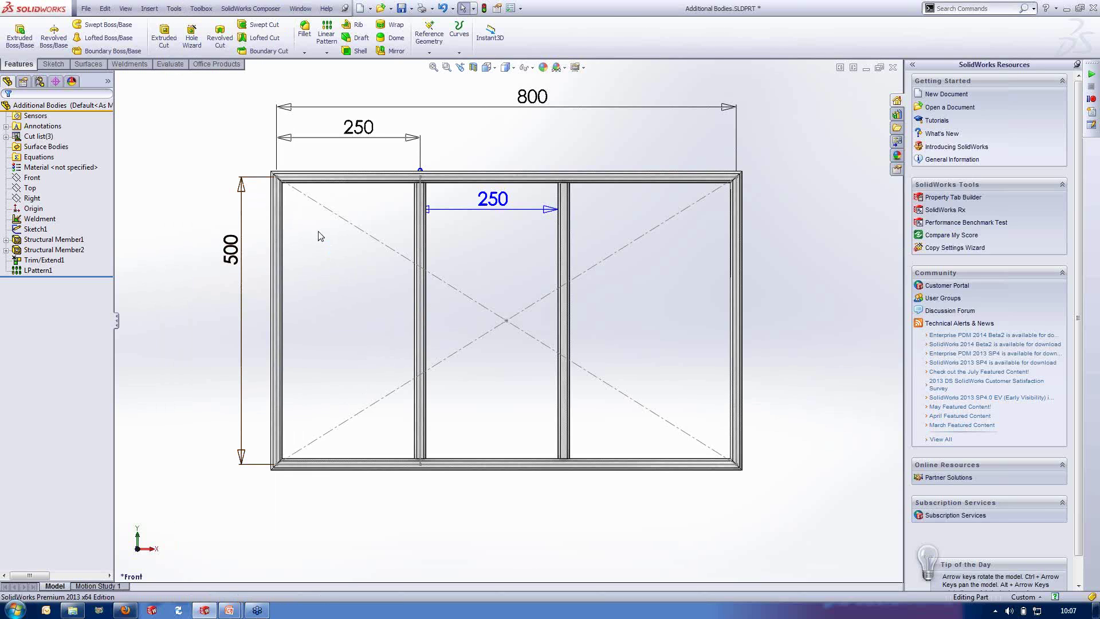
Set the first upright's offset dimension D3@Sketch1 with the sum 210+40
double_click(358, 130)
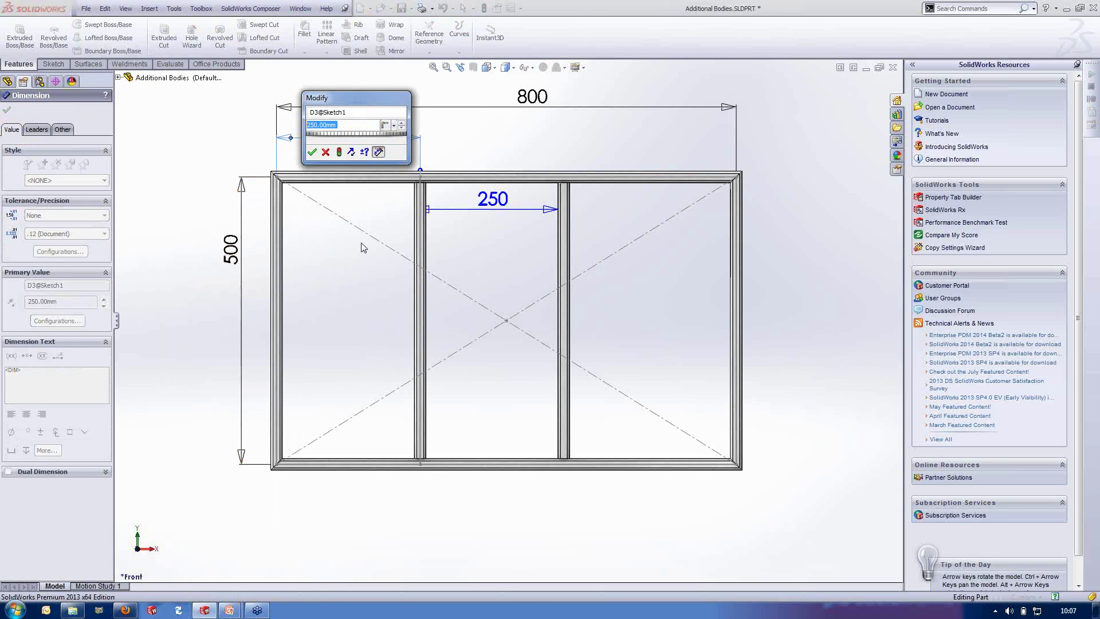
type("210+40")
key("Return")
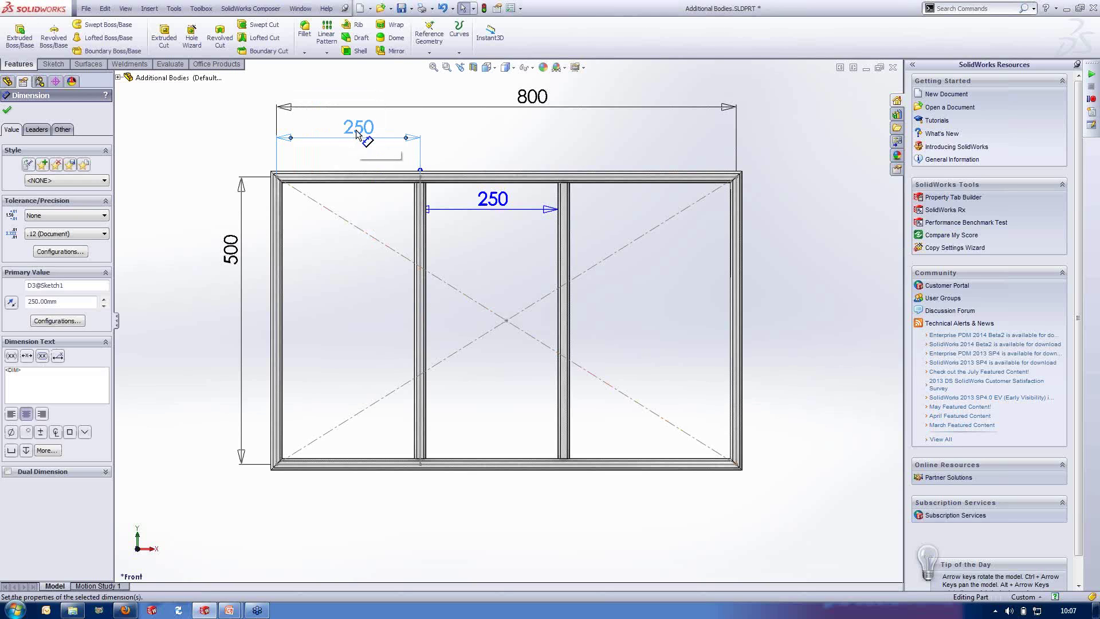
Set the first upright's offset dimension with the mixed-unit sum 210mm+10in
double_click(357, 128)
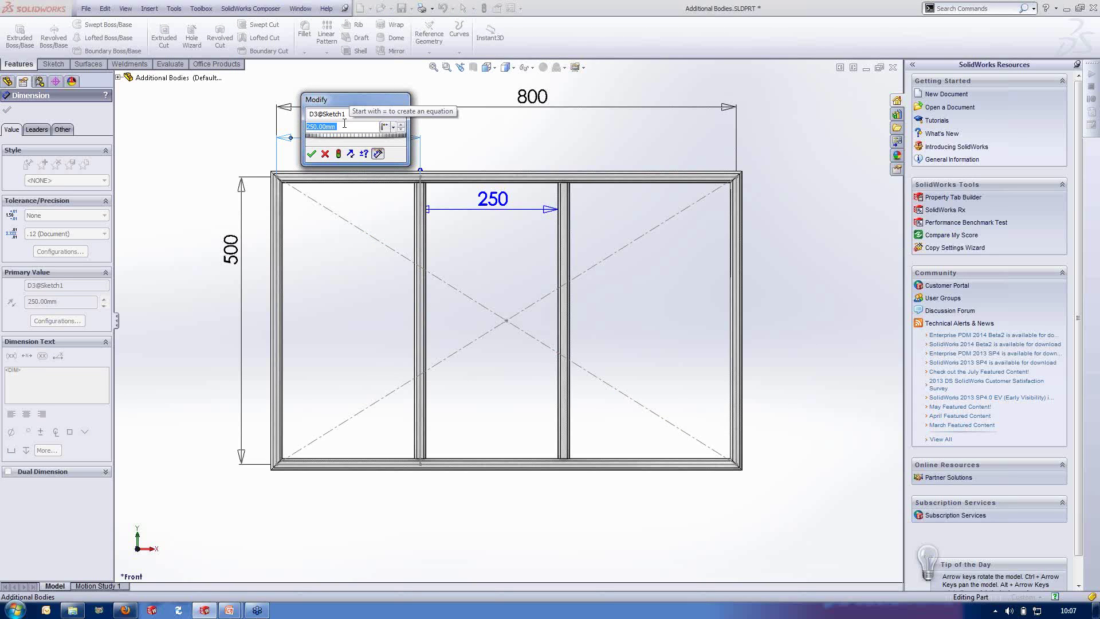
type("210mm")
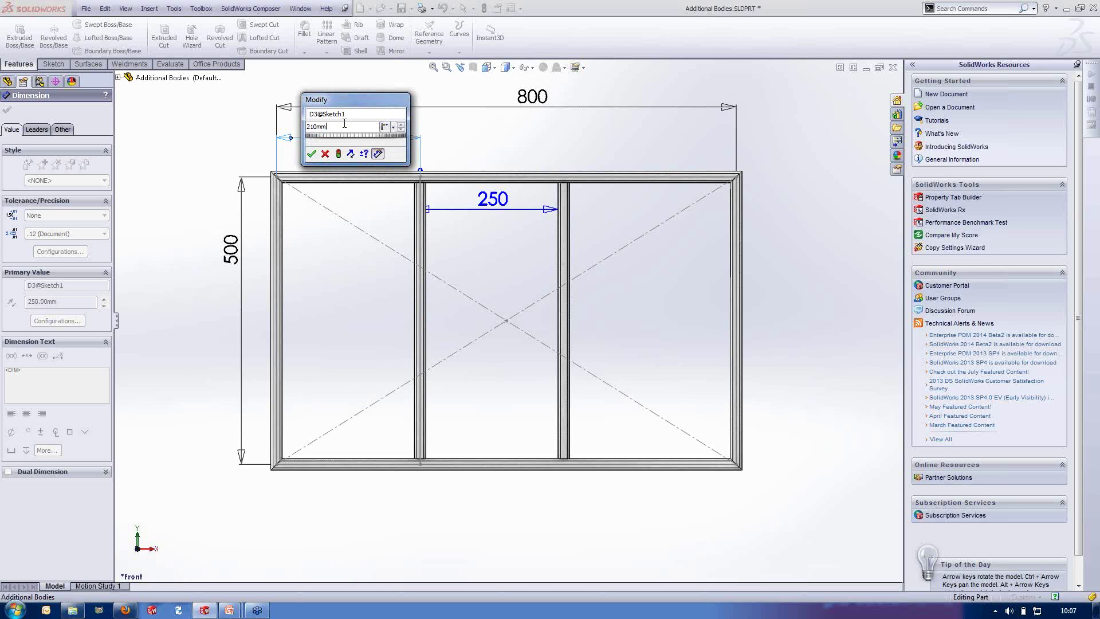
type("+")
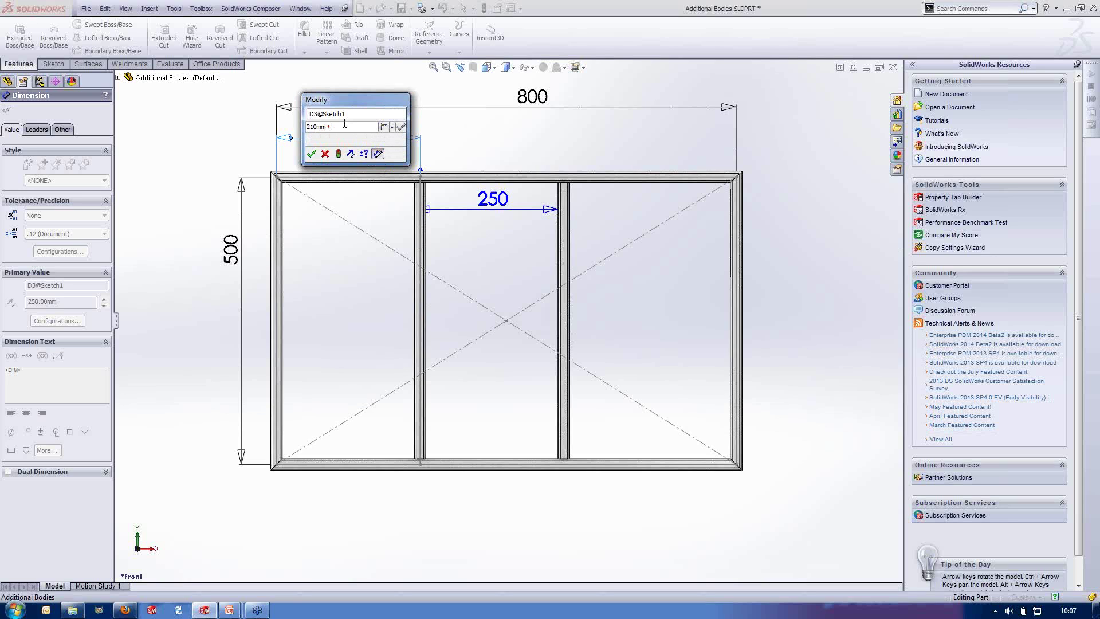
type("10m")
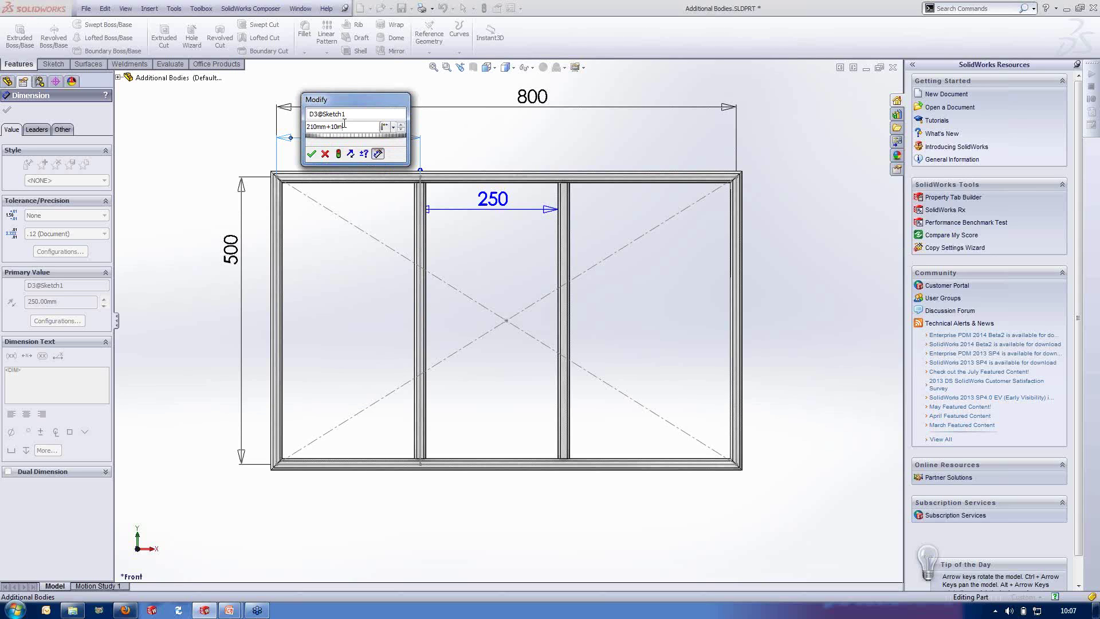
type("n")
key("Return")
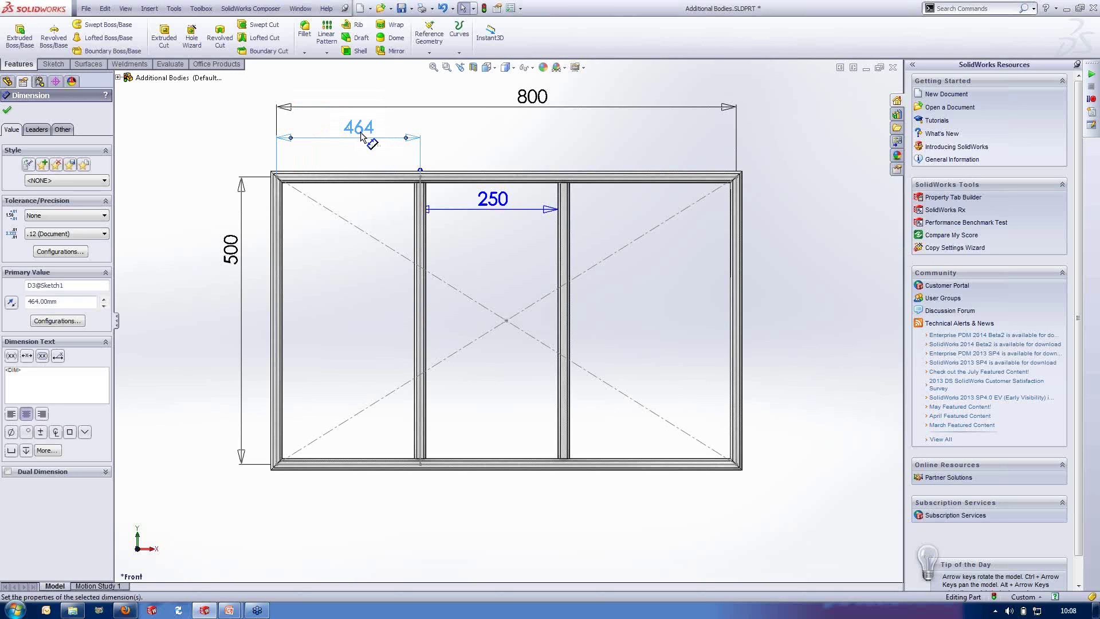
Drive the first upright's offset dimension D3@Sketch1 with the equation =210+40
double_click(359, 128)
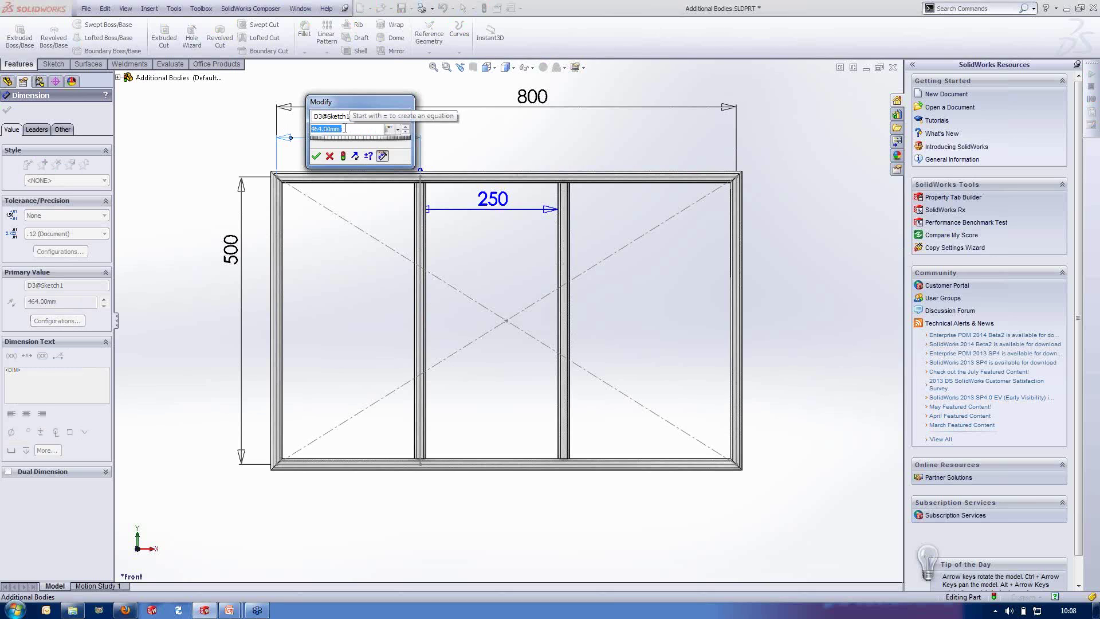
type("=")
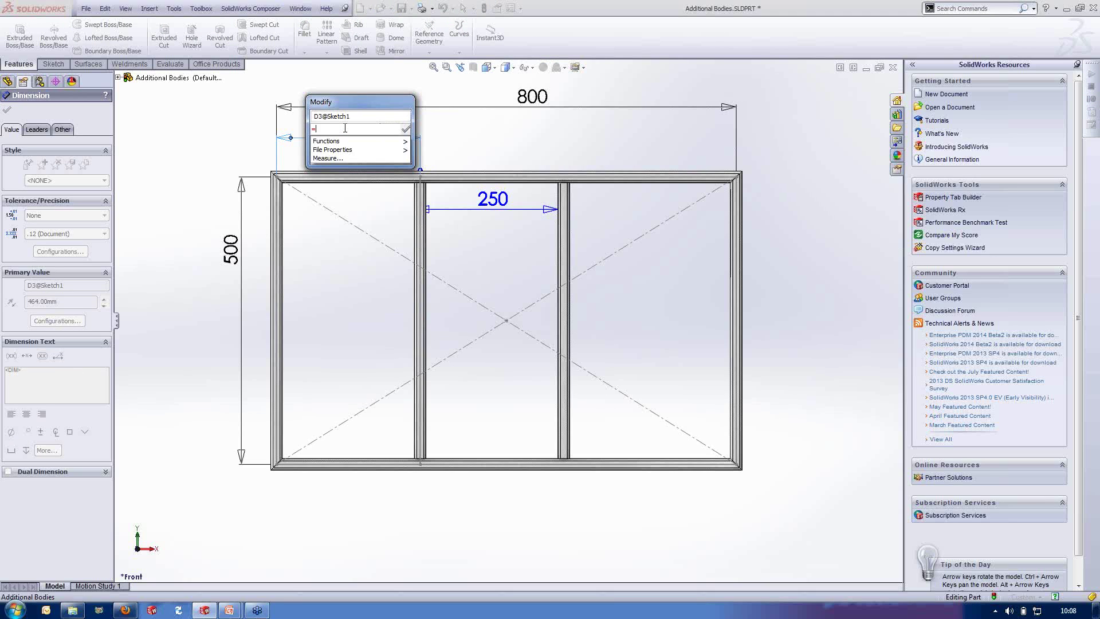
type("210+40")
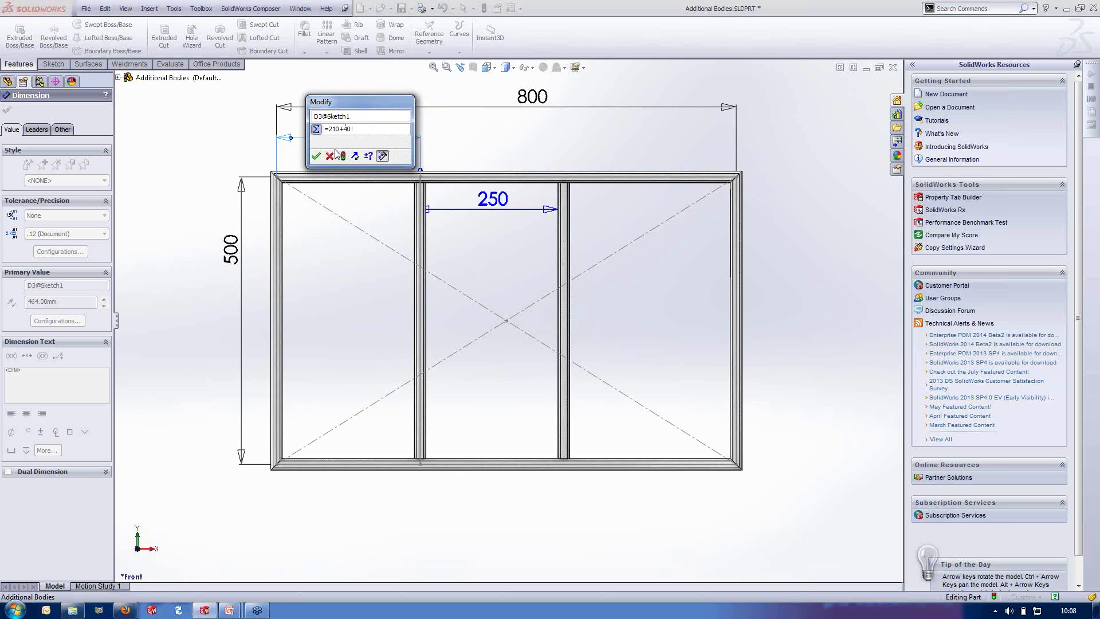
left_click(316, 155)
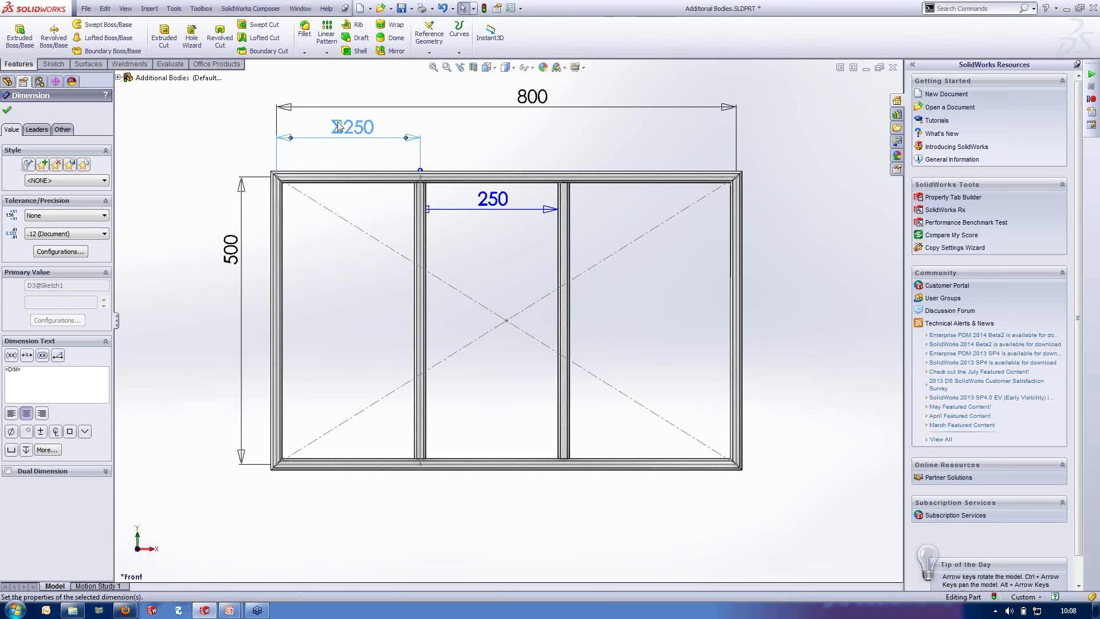
left_click(345, 149)
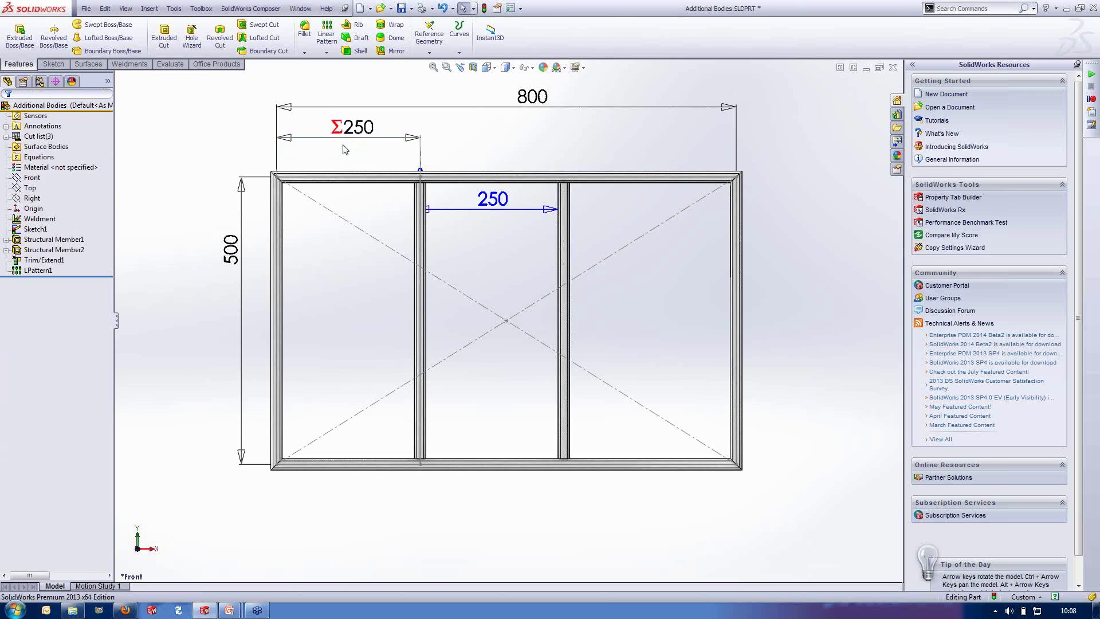
Review the offset dimension's equation in its value entry and in the part's list of equations
double_click(354, 127)
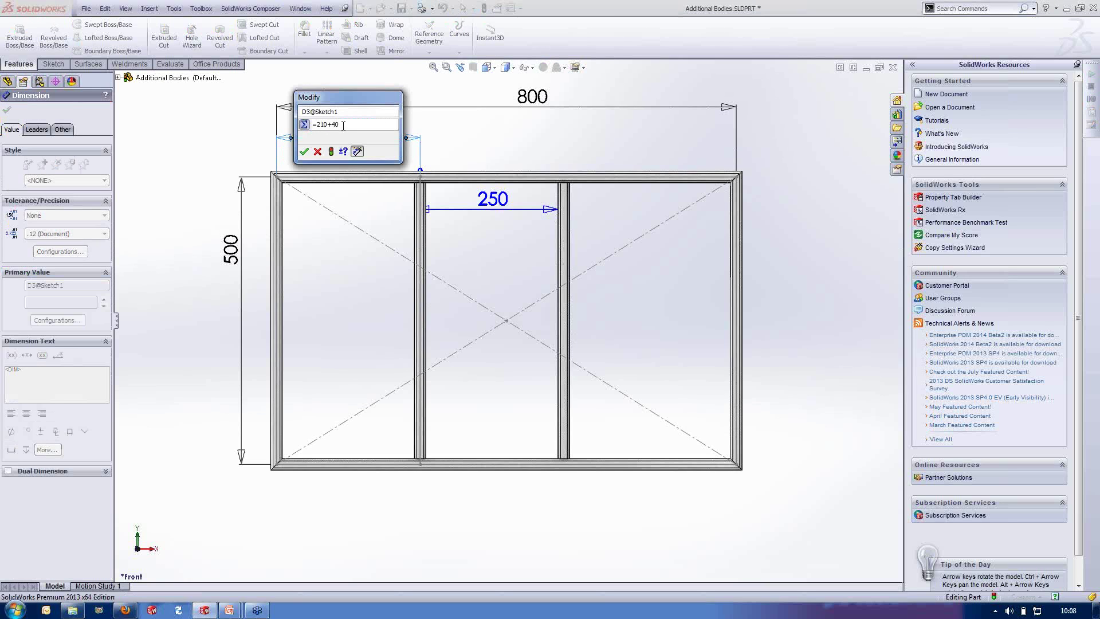
left_click(304, 151)
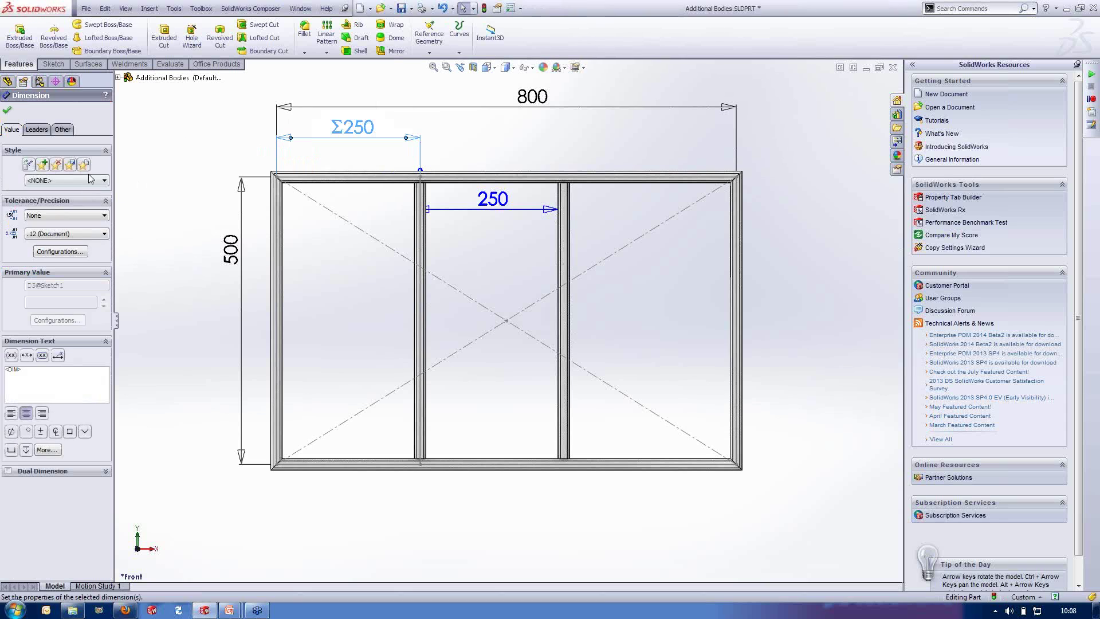
left_click(7, 110)
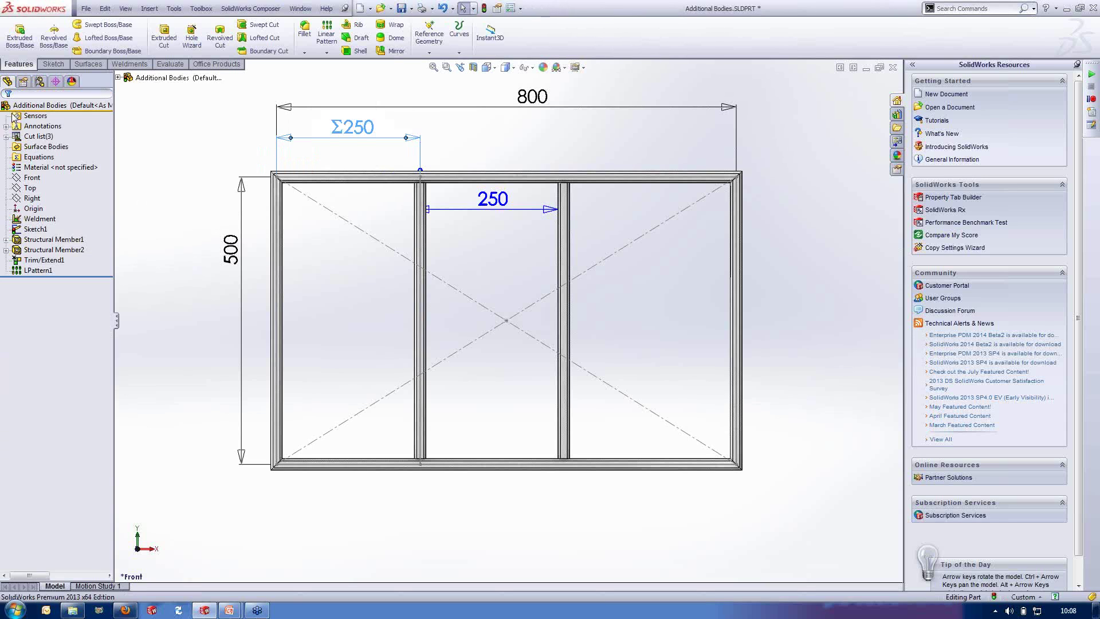
right_click(41, 160)
left_click(61, 164)
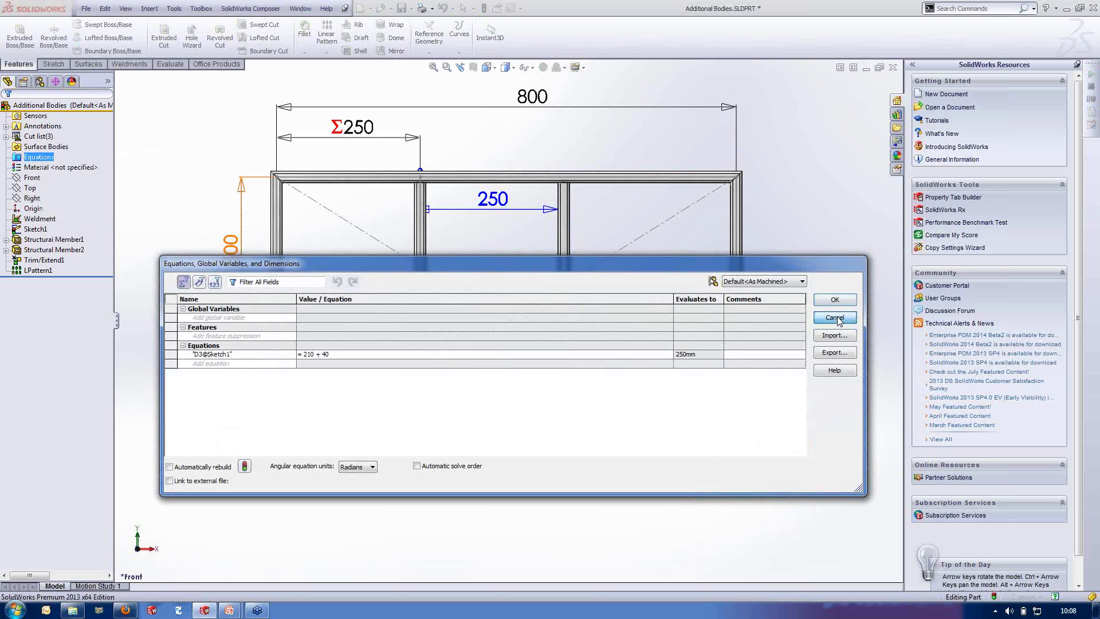
left_click(834, 299)
Remove the equation from the first upright's offset dimension and add 15 to its plain value
double_click(360, 139)
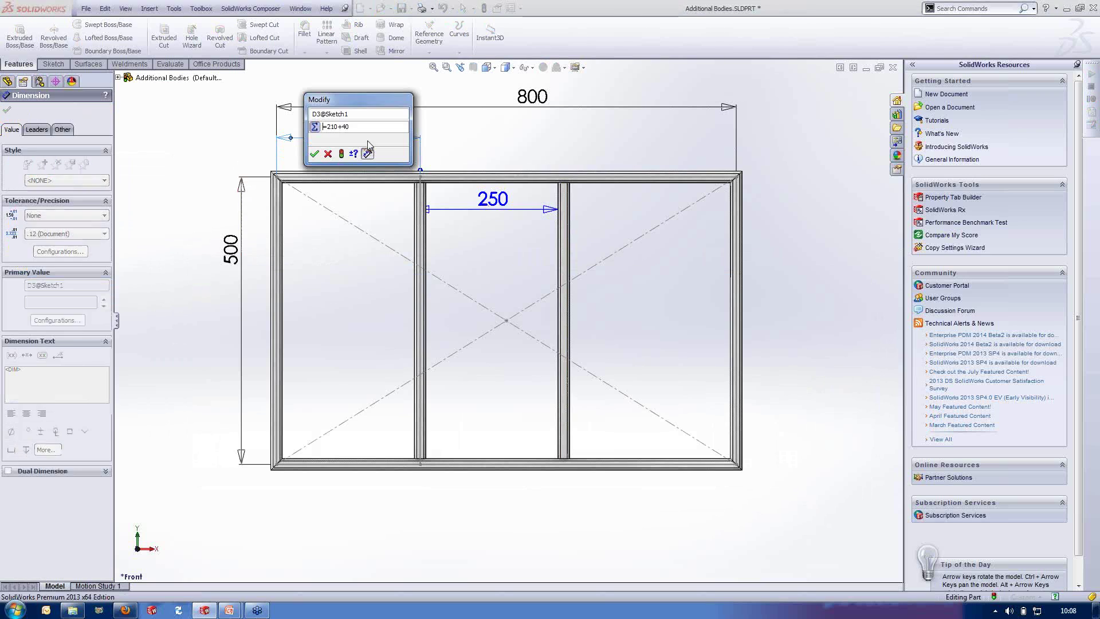
left_click(327, 127)
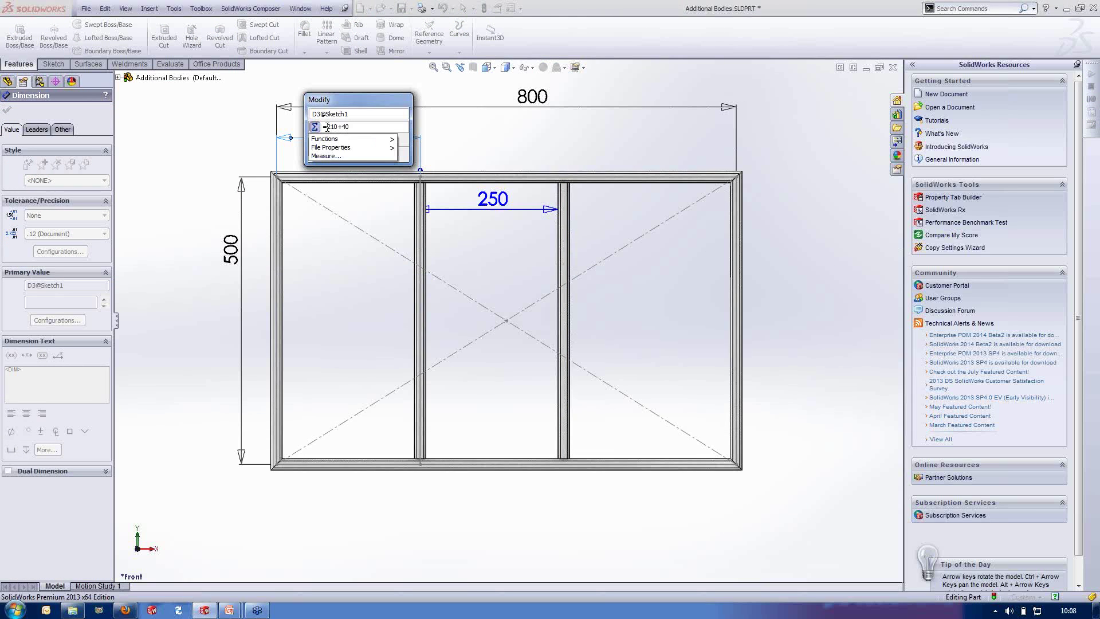
key("BackSpace")
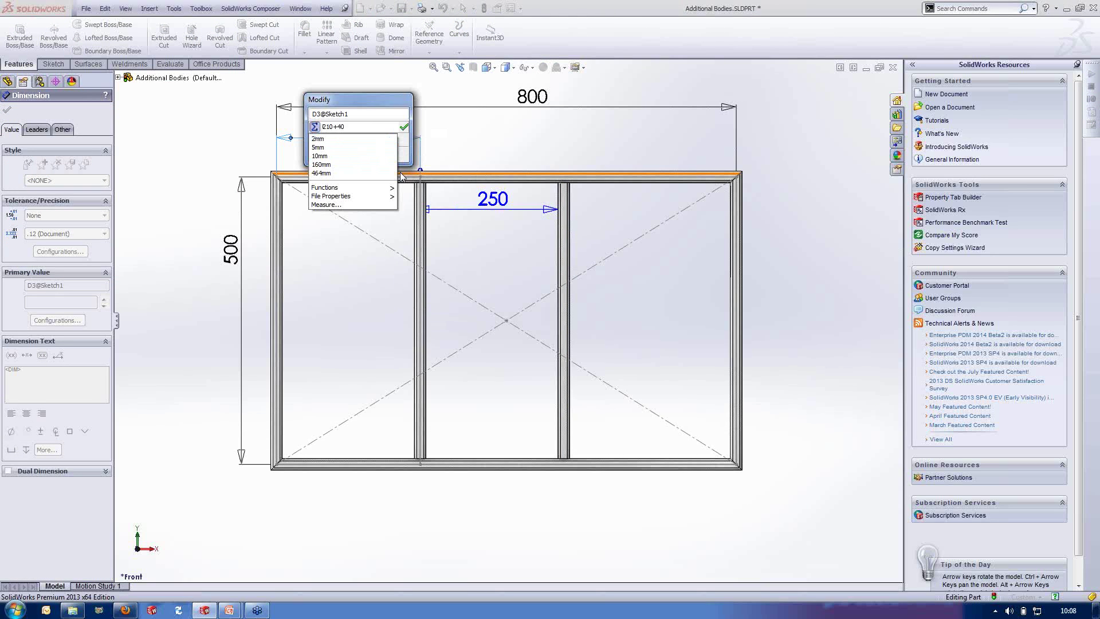
key("Return")
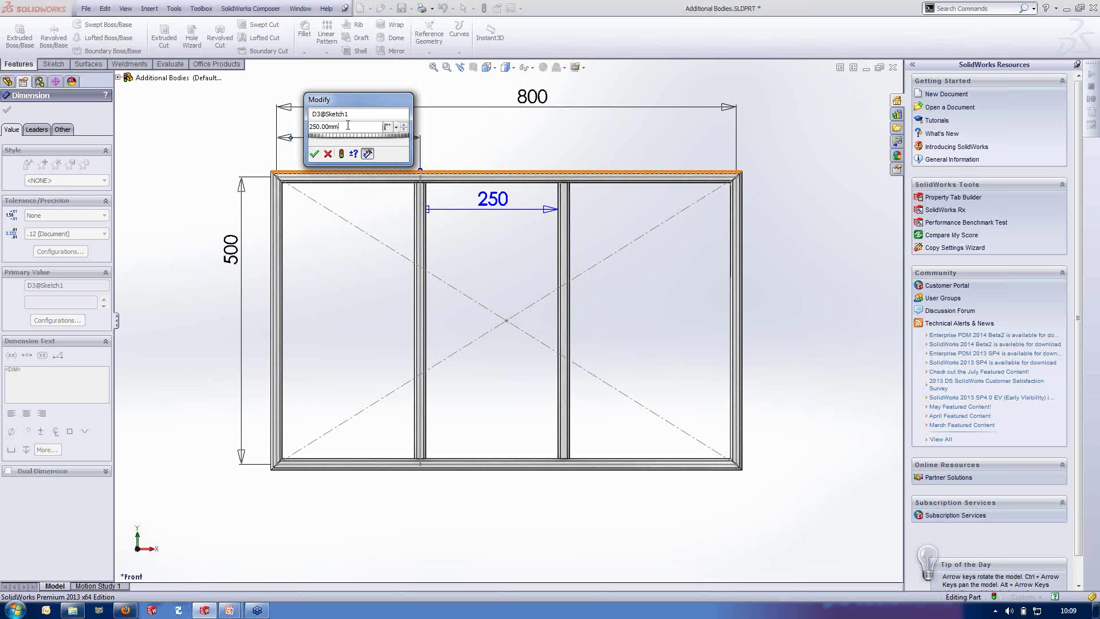
type("+10")
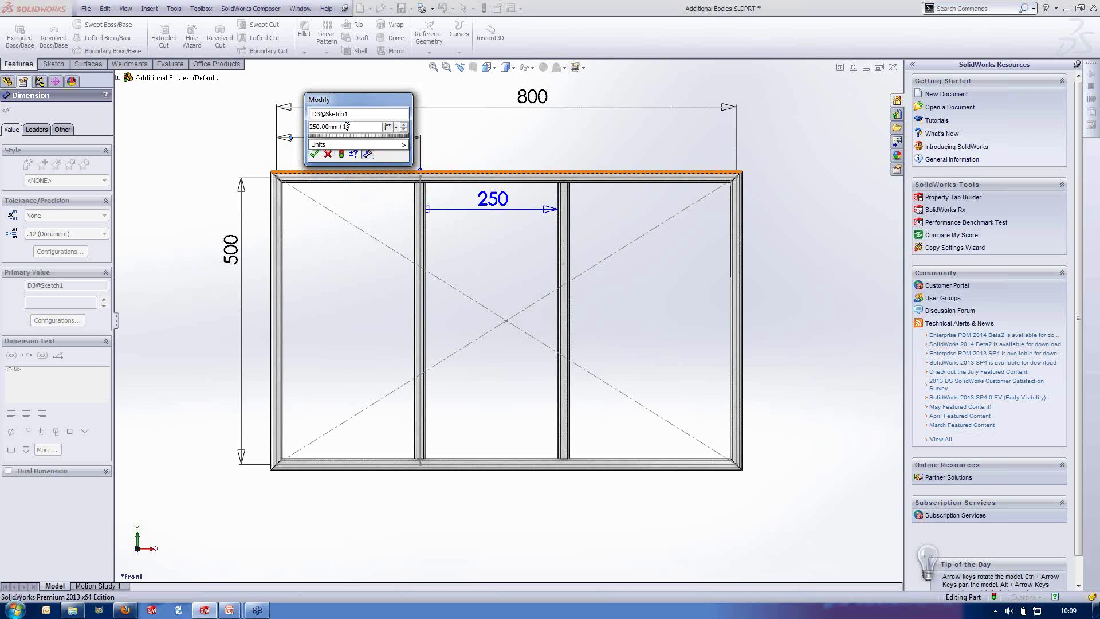
key("Return")
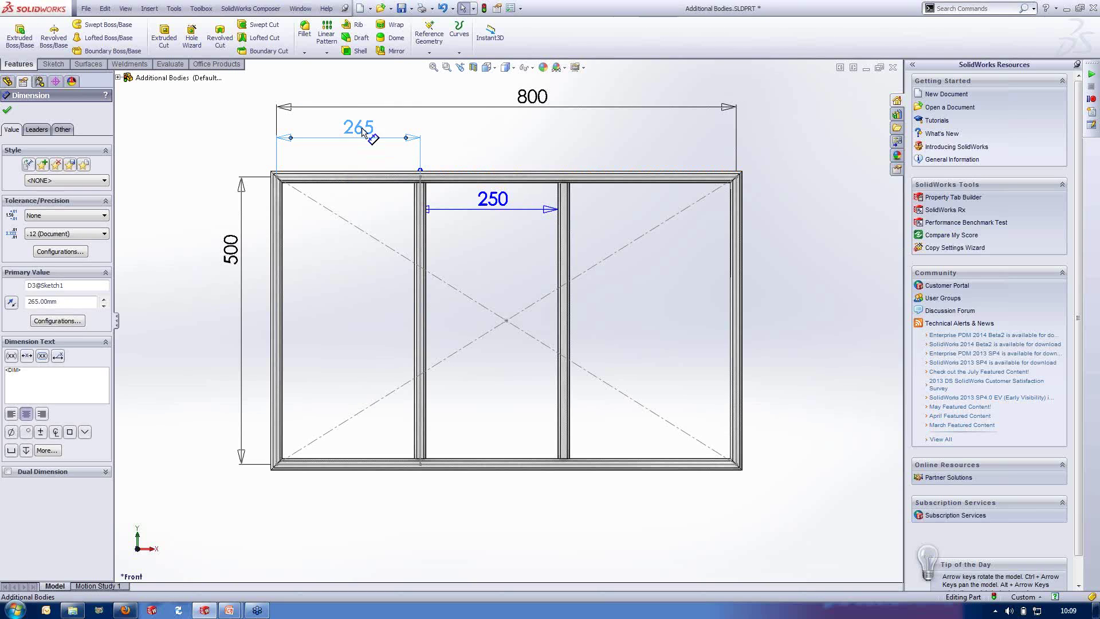
Replace the plain value of the first upright's offset dimension with the equation =210+40
double_click(362, 127)
type("250")
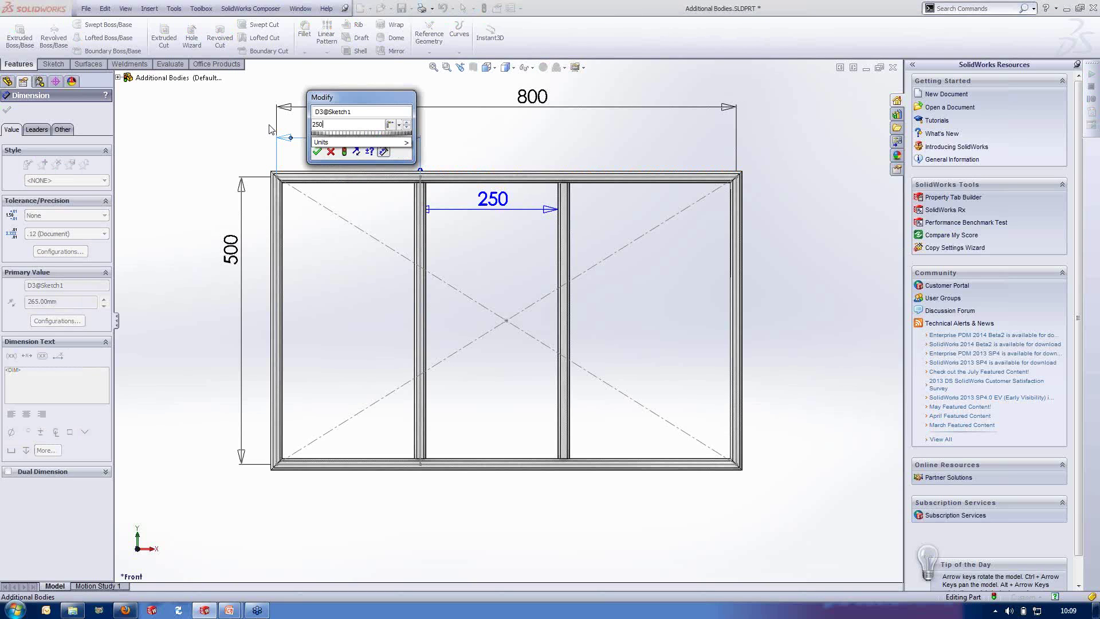
key("BackSpace")
key("BackSpace")
key("BackSpace")
type("210")
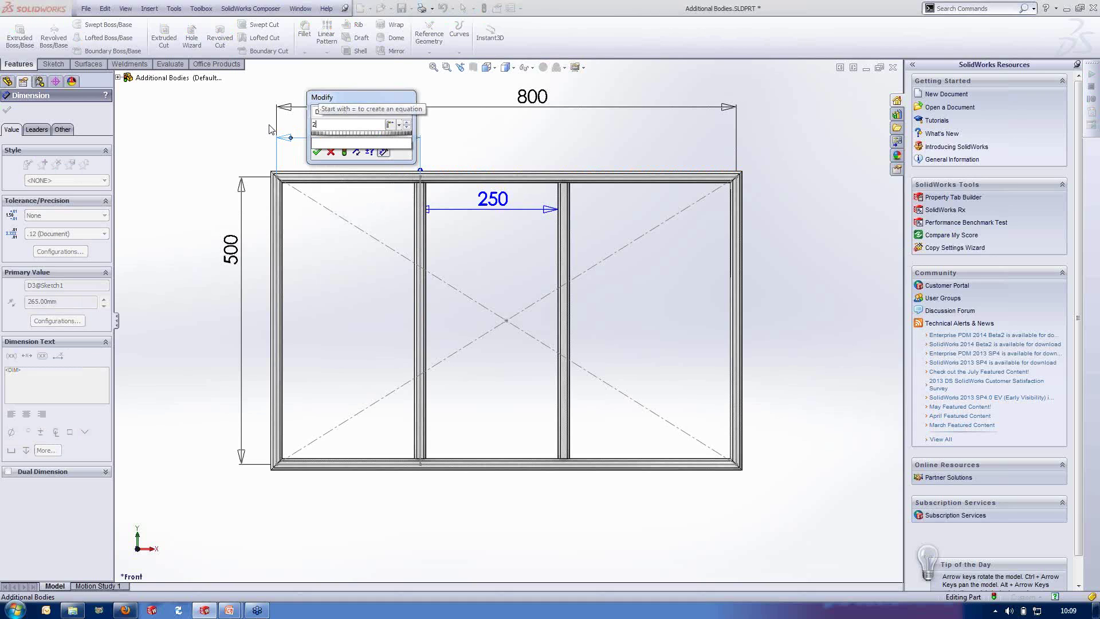
key("BackSpace")
key("BackSpace")
key("BackSpace")
type("=")
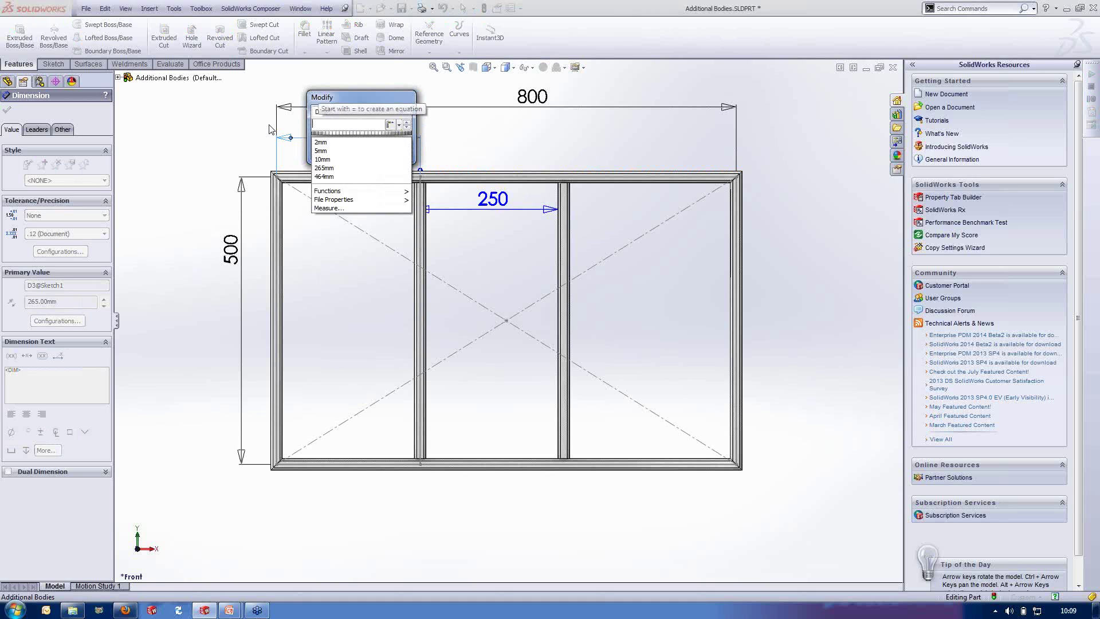
type("210+")
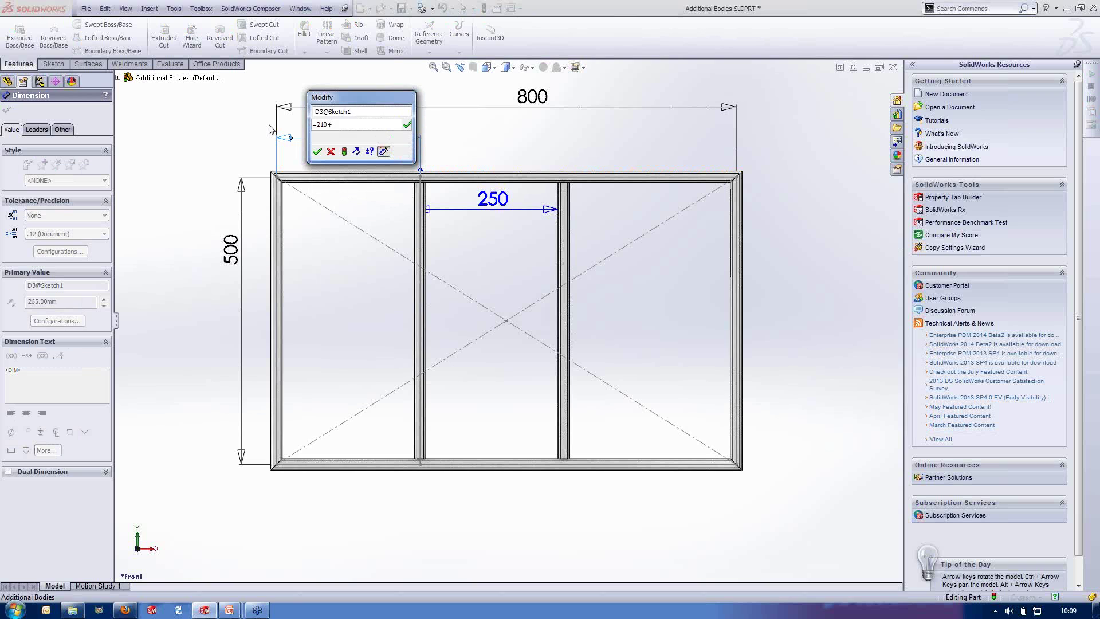
type("40")
left_click(316, 152)
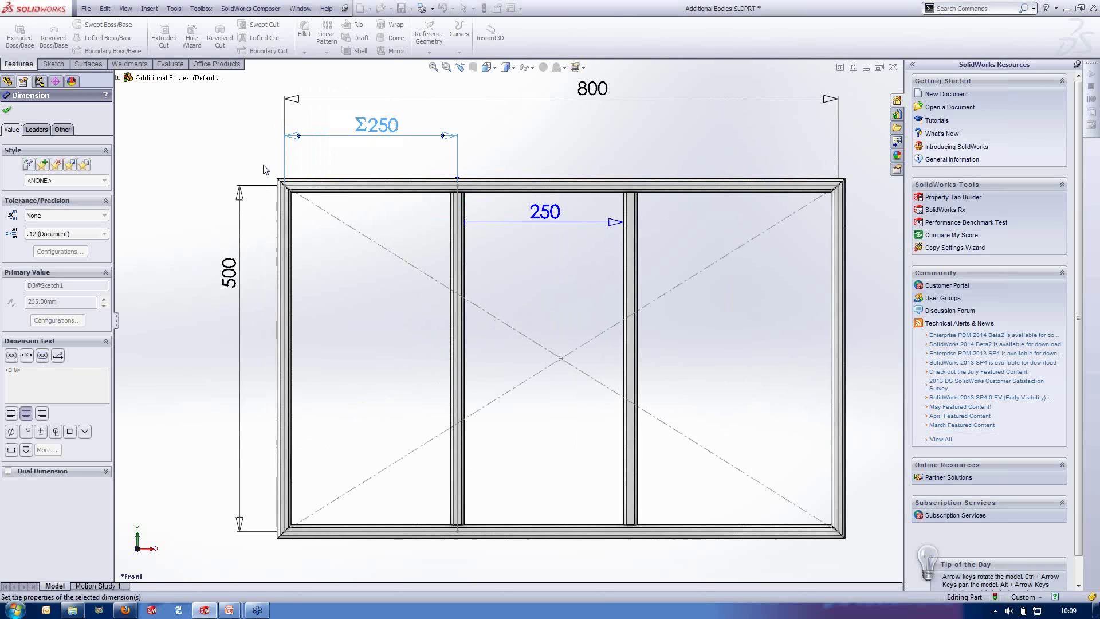
left_click(211, 149)
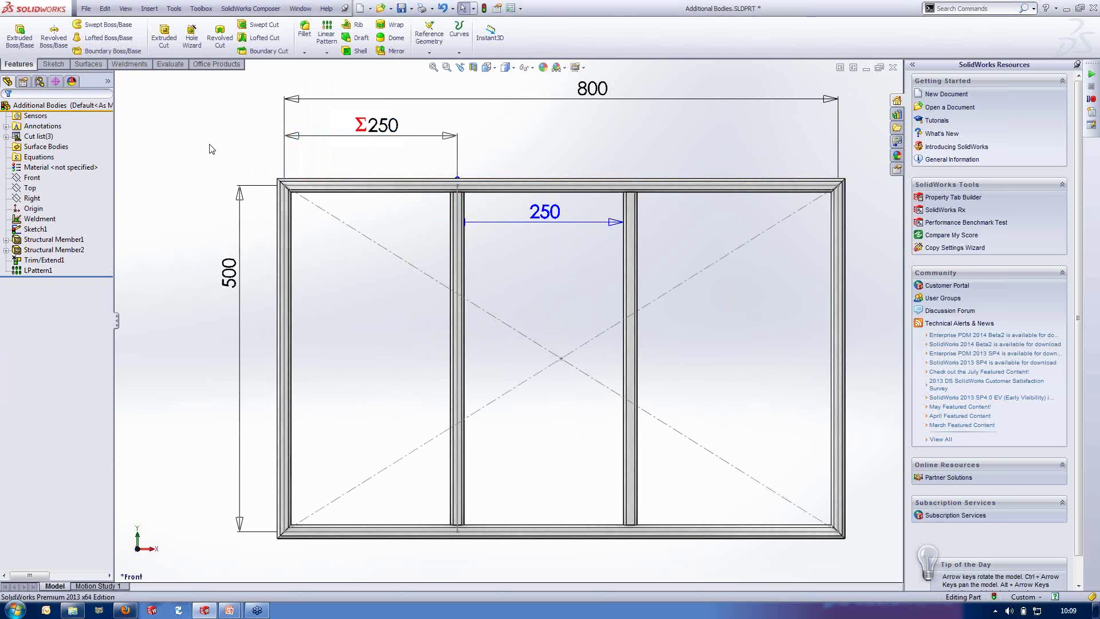
Add a global variable named "My Global Variable" with the value 100 to the part's equations
right_click(32, 160)
left_click(60, 166)
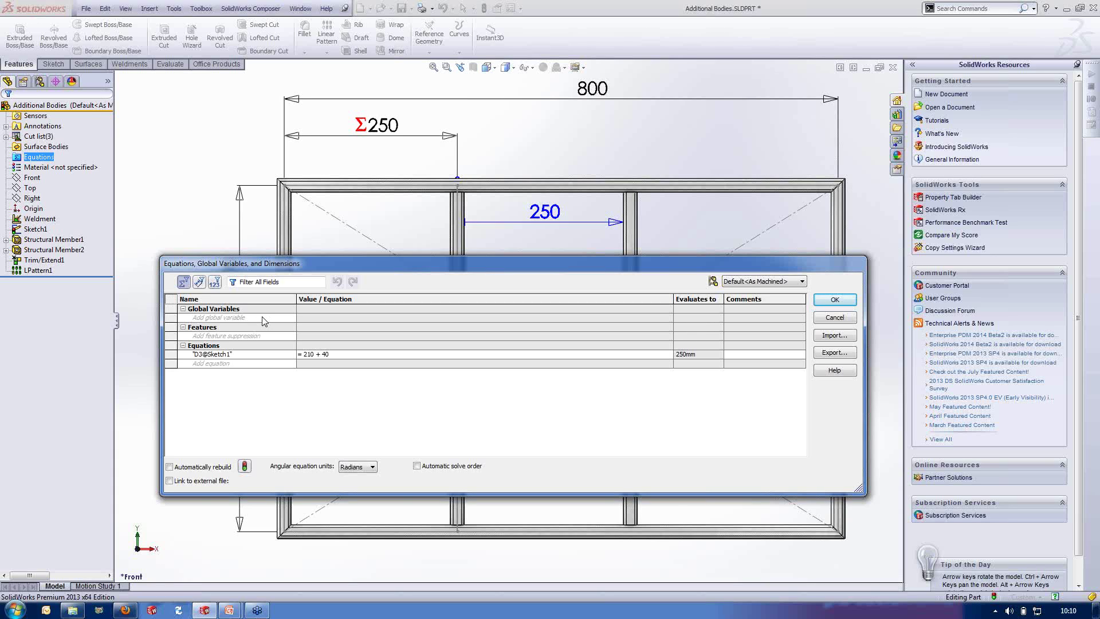
left_click(250, 318)
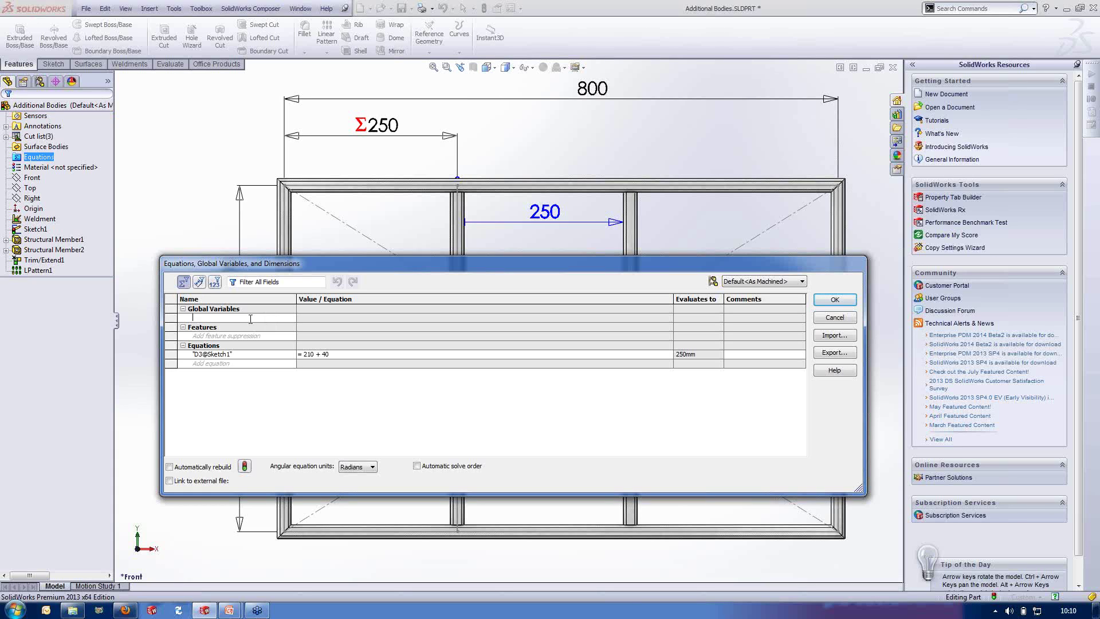
type("My")
type("obal Varib")
key("BackSpace")
key("BackSpace")
type("iable")
left_click(310, 318)
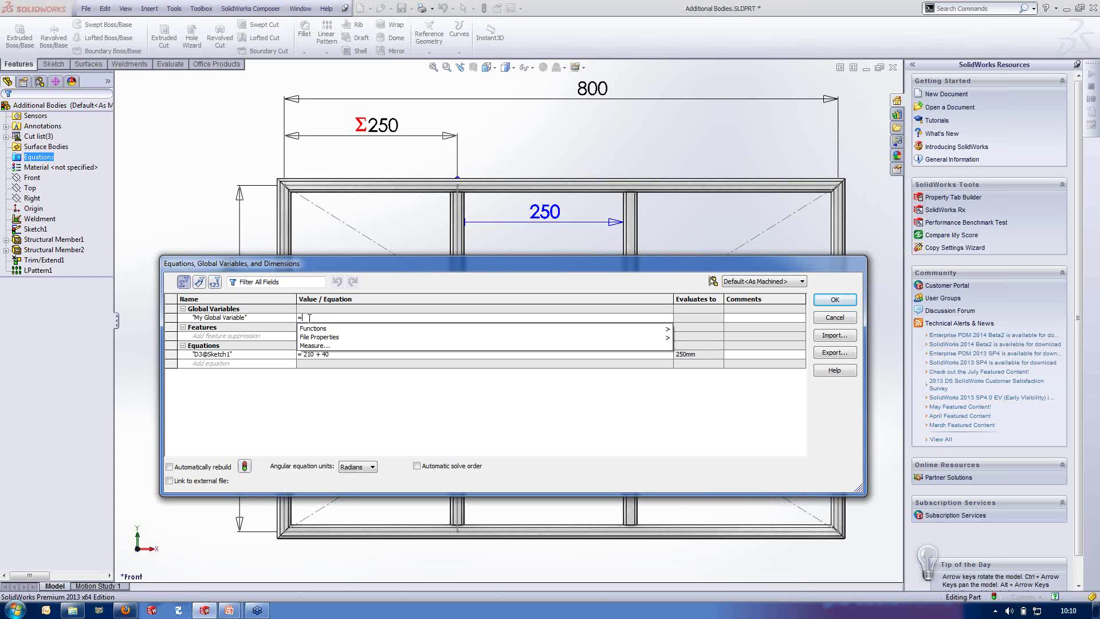
type("100")
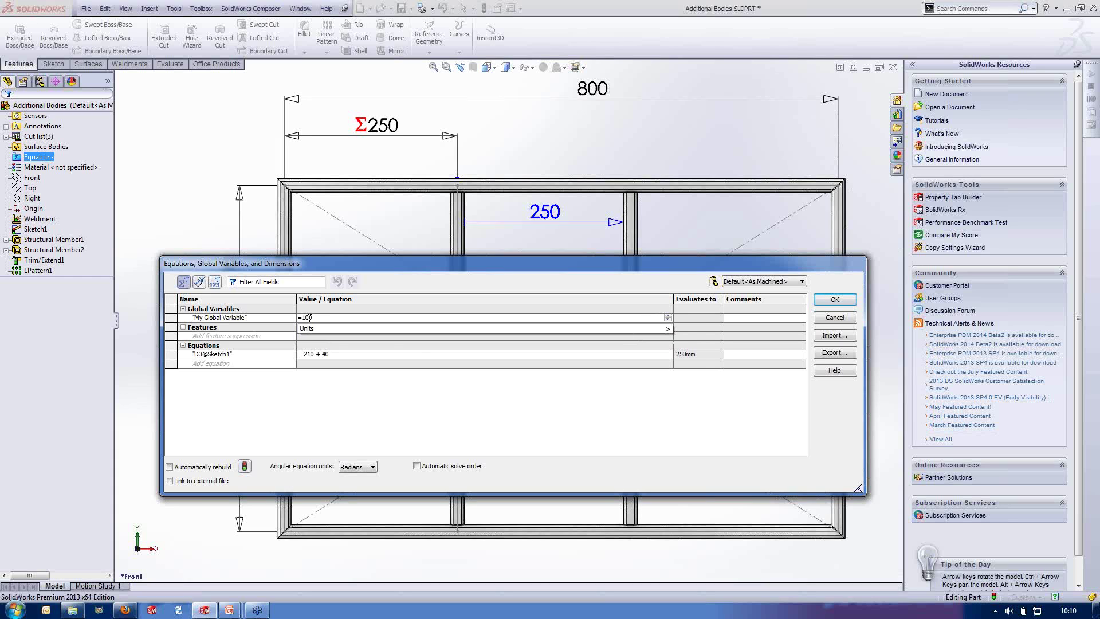
left_click(665, 317)
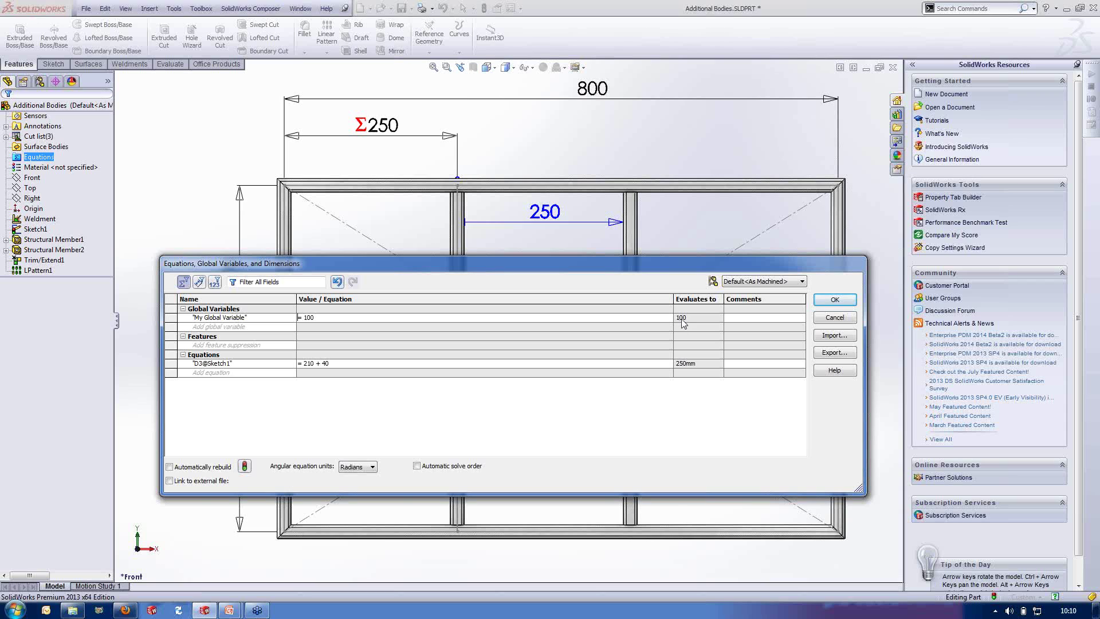
Accept the equations and expand the feature tree's Equations folder to display the new global variable in full
left_click(848, 302)
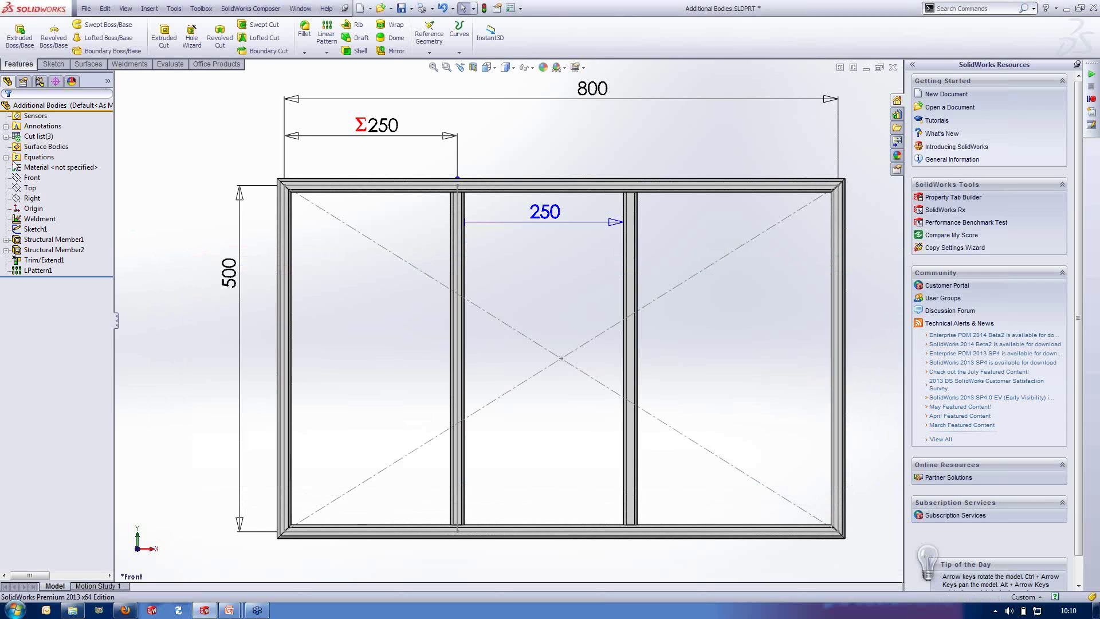
left_click(7, 157)
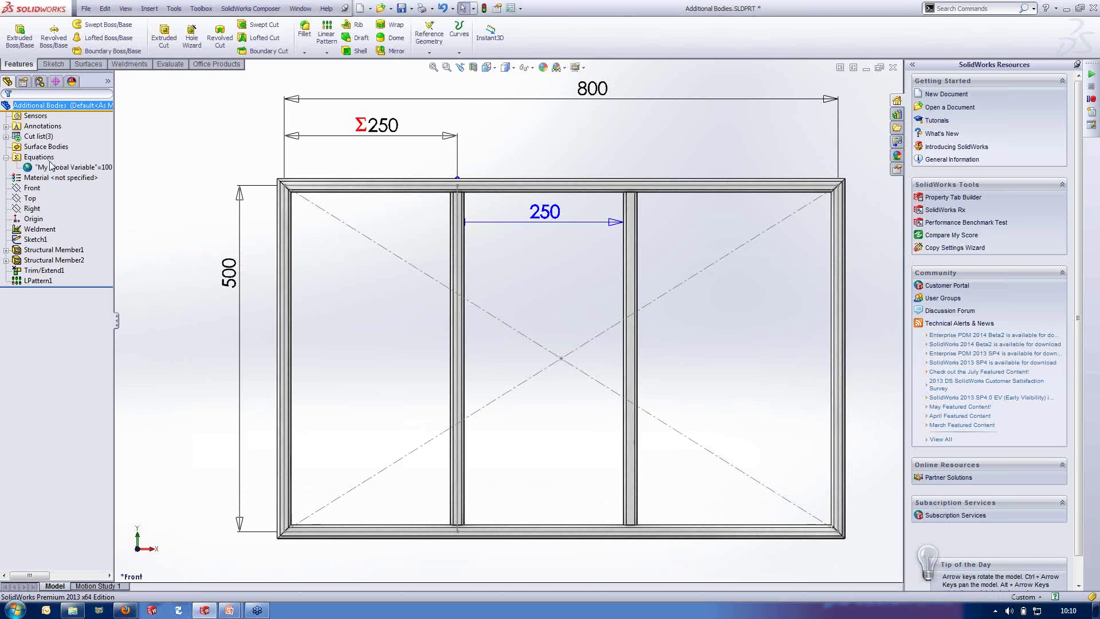
left_click_drag(114, 186, 122, 187)
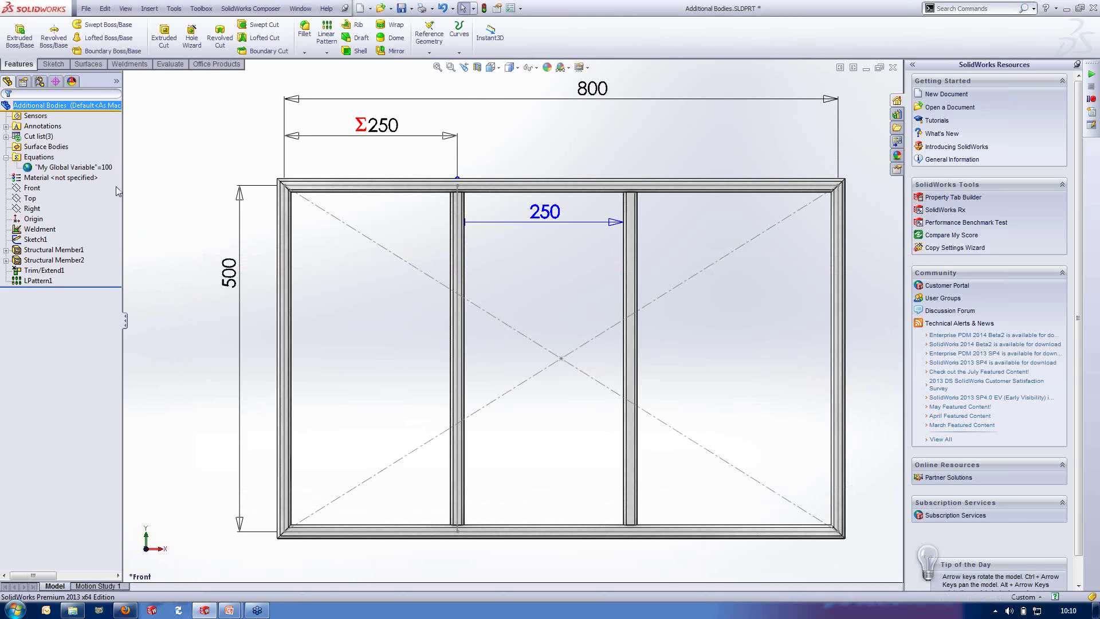
Set the global variable "My Global Variable" equal to the first upright's offset dimension, D3@Sketch1
right_click(44, 159)
left_click(92, 166)
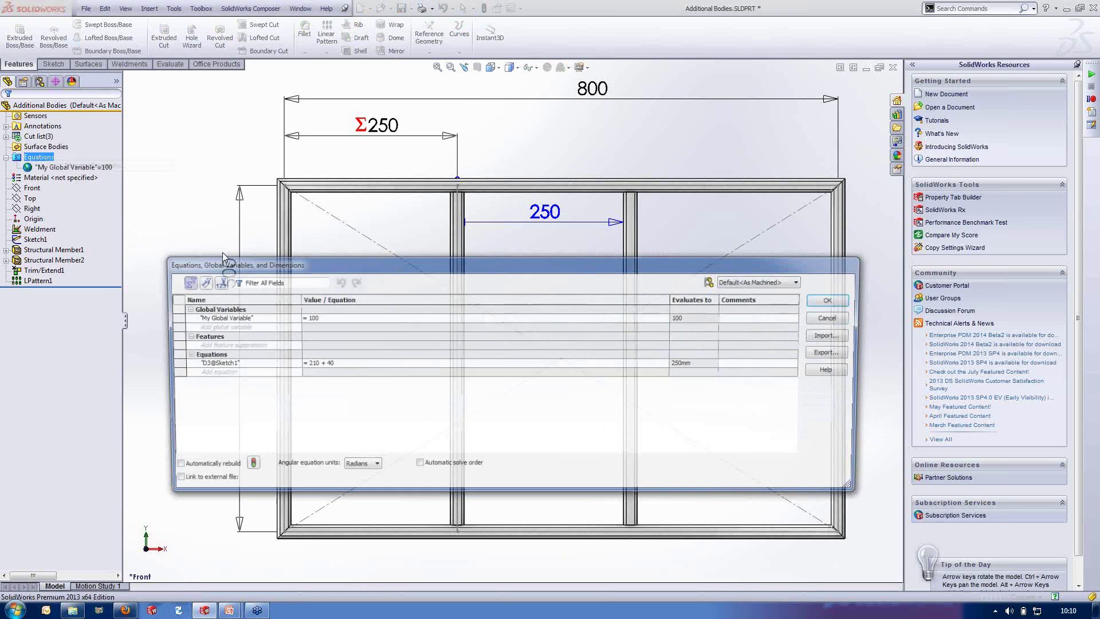
left_click(312, 316)
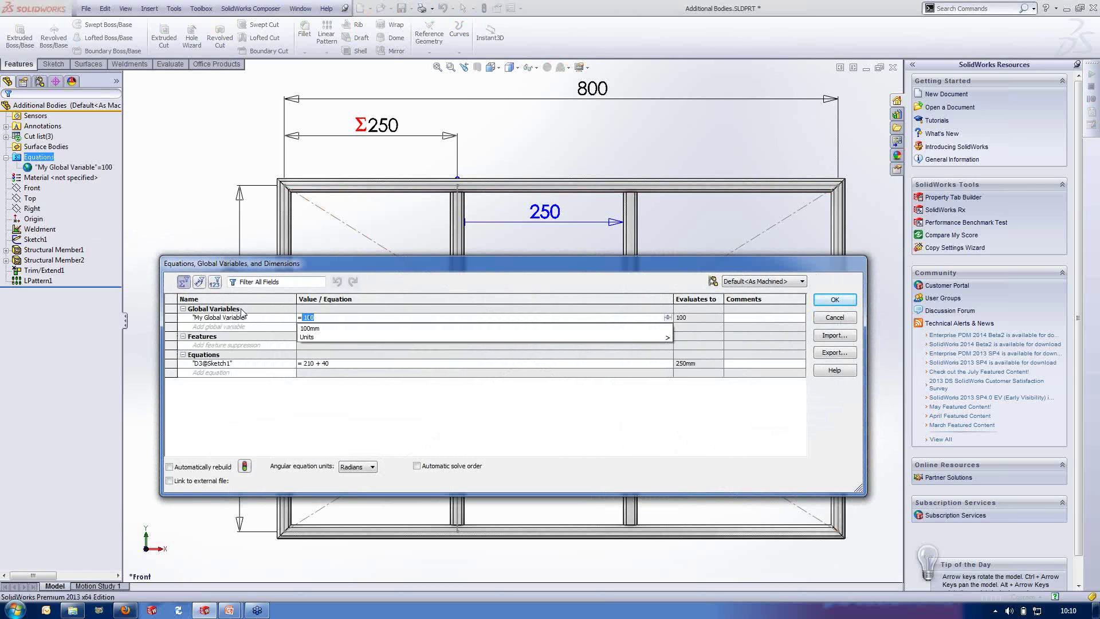
left_click(362, 134)
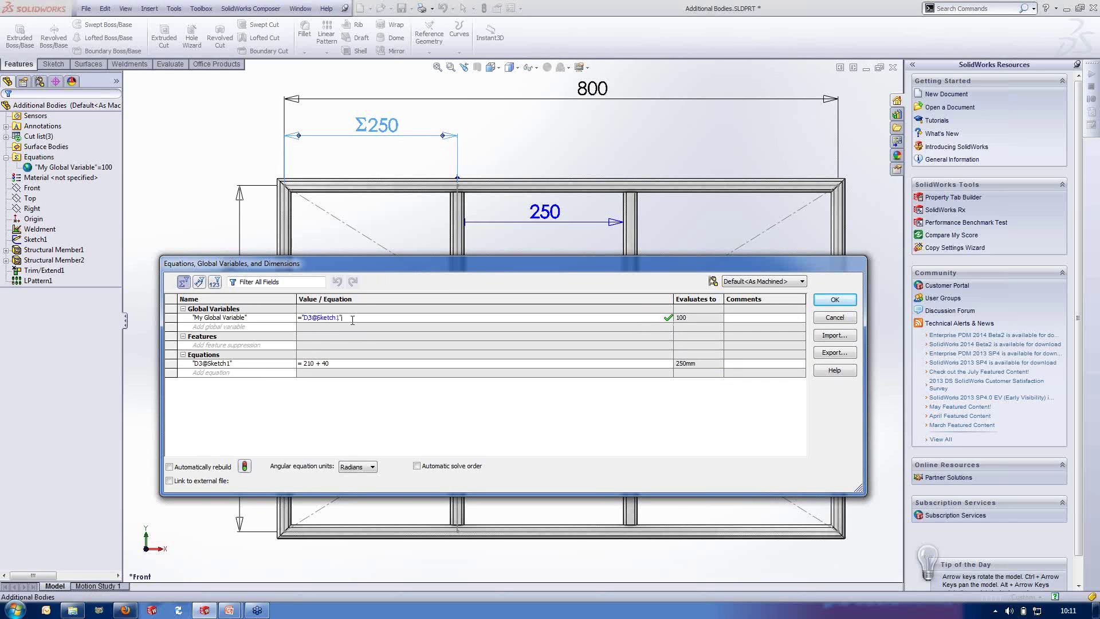
left_click(668, 317)
Clear the global variable's value and try entering the quoted property name "MyProperty" in its place
left_click(350, 318)
key("BackSpace")
key("BackSpace")
key("BackSpace")
key("BackSpace")
key("BackSpace")
key("BackSpace")
key("BackSpace")
key("BackSpace")
key("BackSpace")
key("BackSpace")
key("BackSpace")
key("BackSpace")
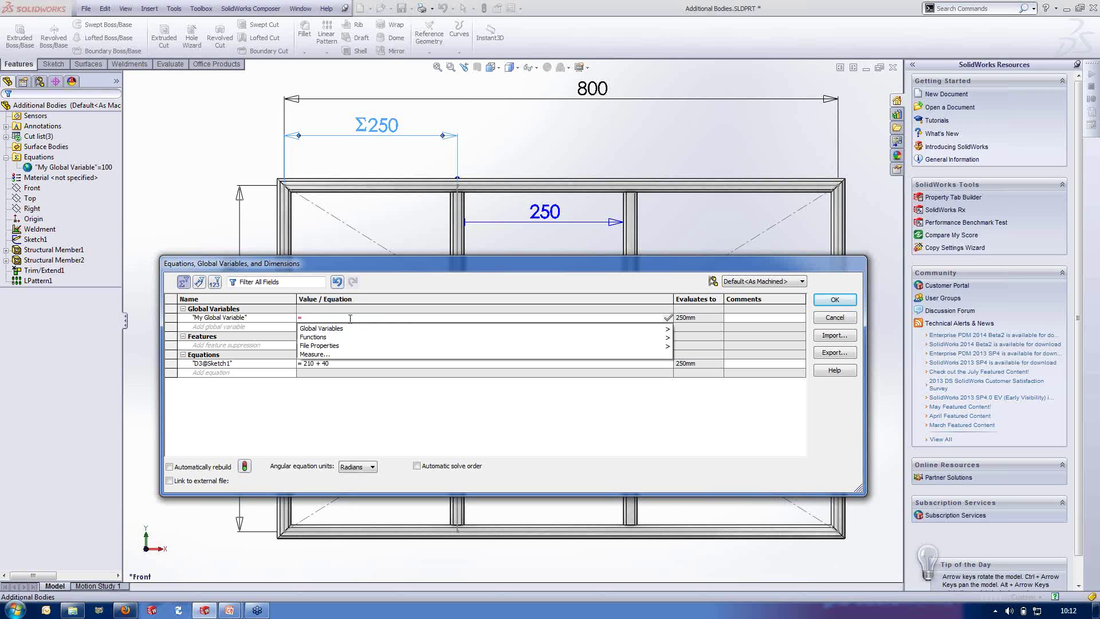
type("\"MyProperty")
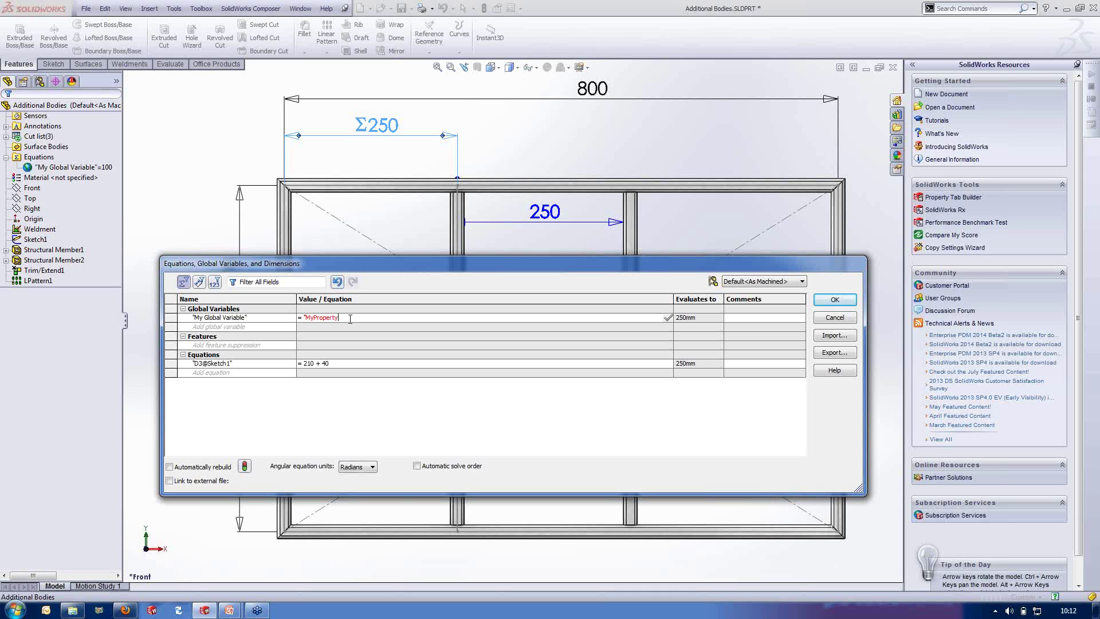
key("BackSpace")
key("BackSpace")
key("BackSpace")
key("BackSpace")
key("BackSpace")
key("BackSpace")
key("BackSpace")
key("BackSpace")
key("BackSpace")
key("BackSpace")
key("BackSpace")
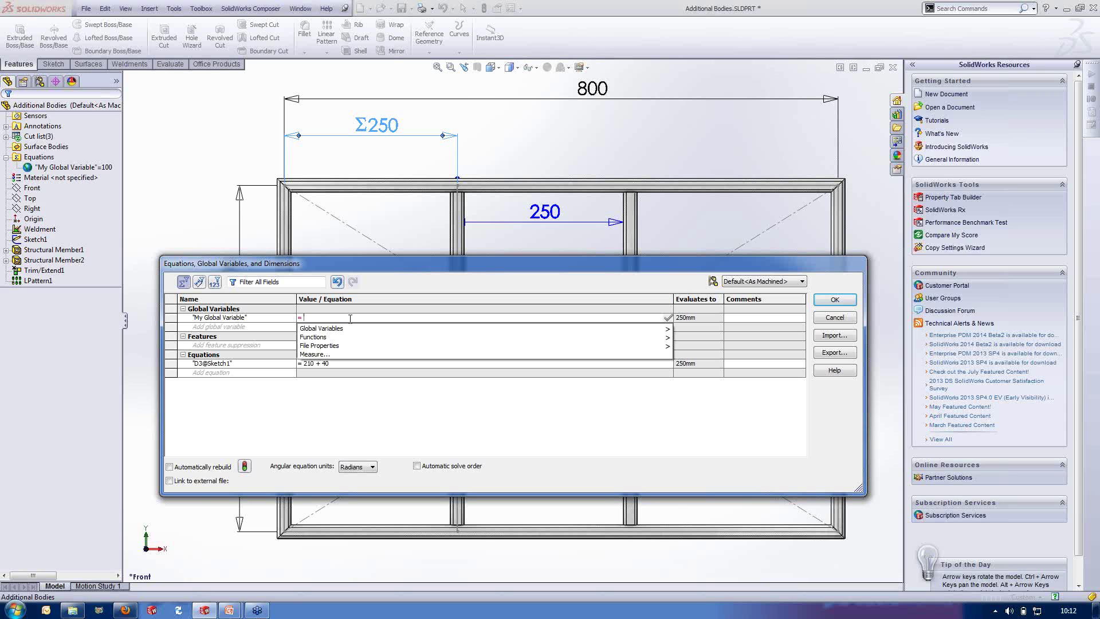
Link the global variable to the file property MyNumber, accept the equations, and review the part's custom properties
mouse_move(347, 346)
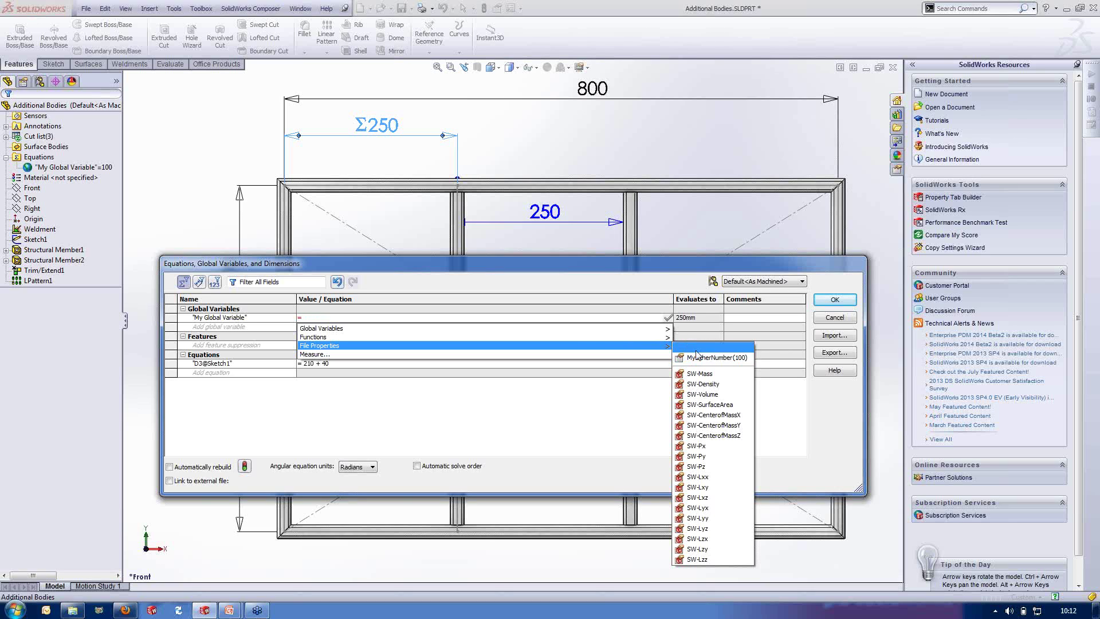
mouse_move(664, 337)
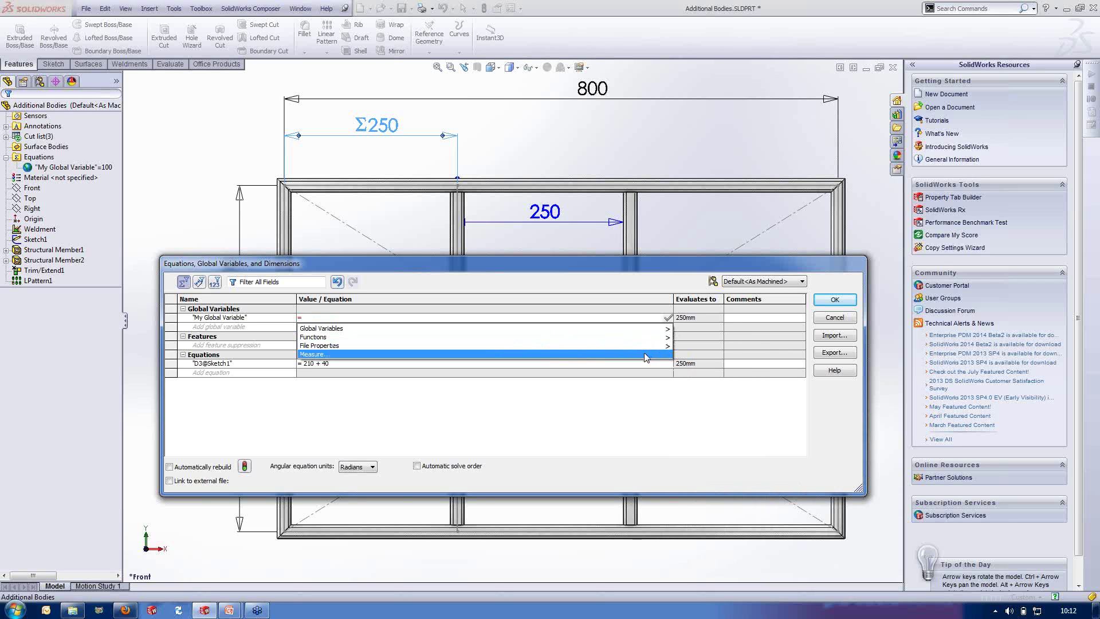
left_click(686, 347)
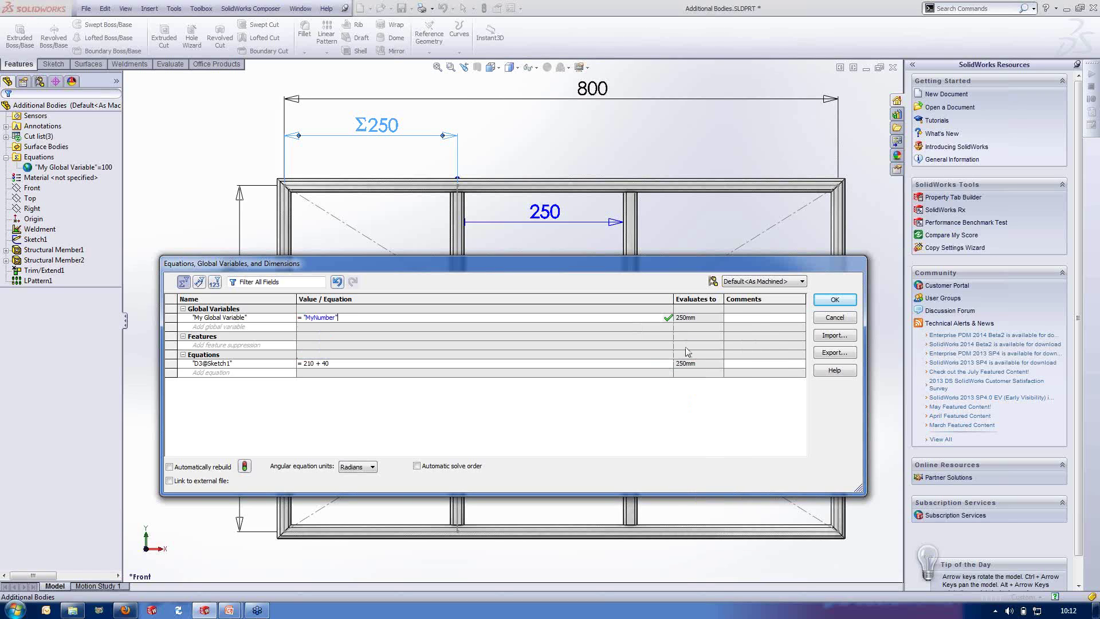
left_click(668, 319)
left_click(834, 299)
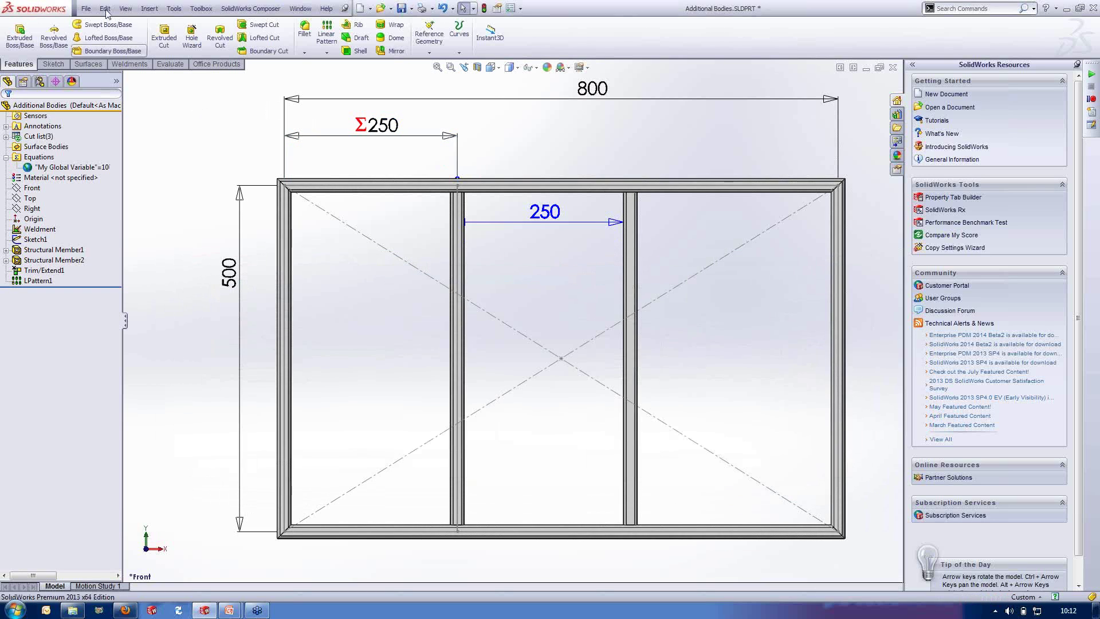
left_click(496, 9)
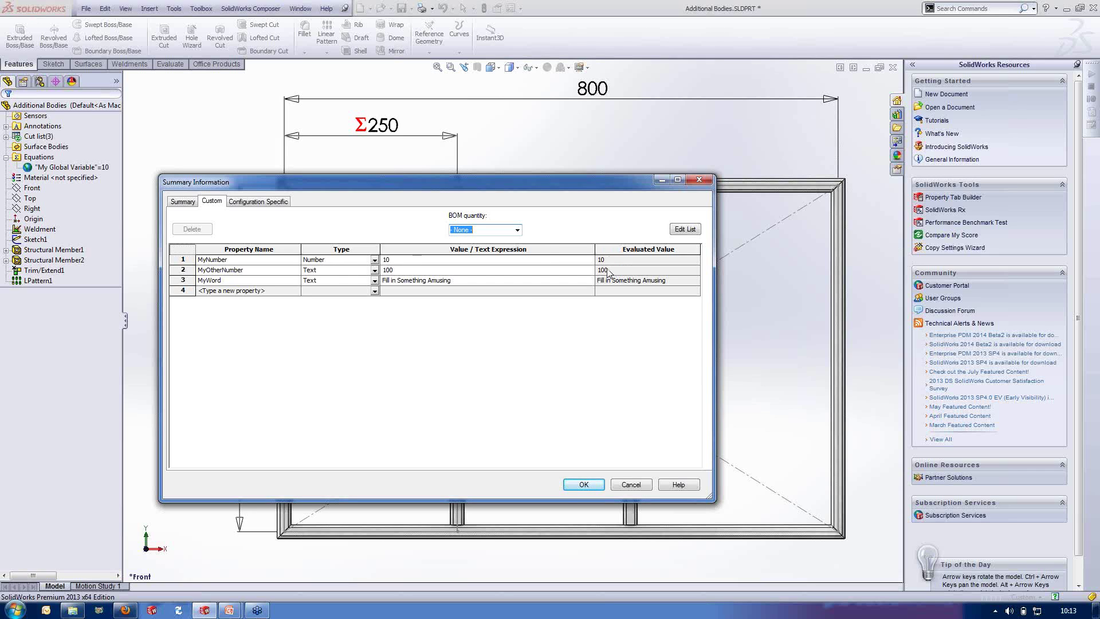
left_click(625, 486)
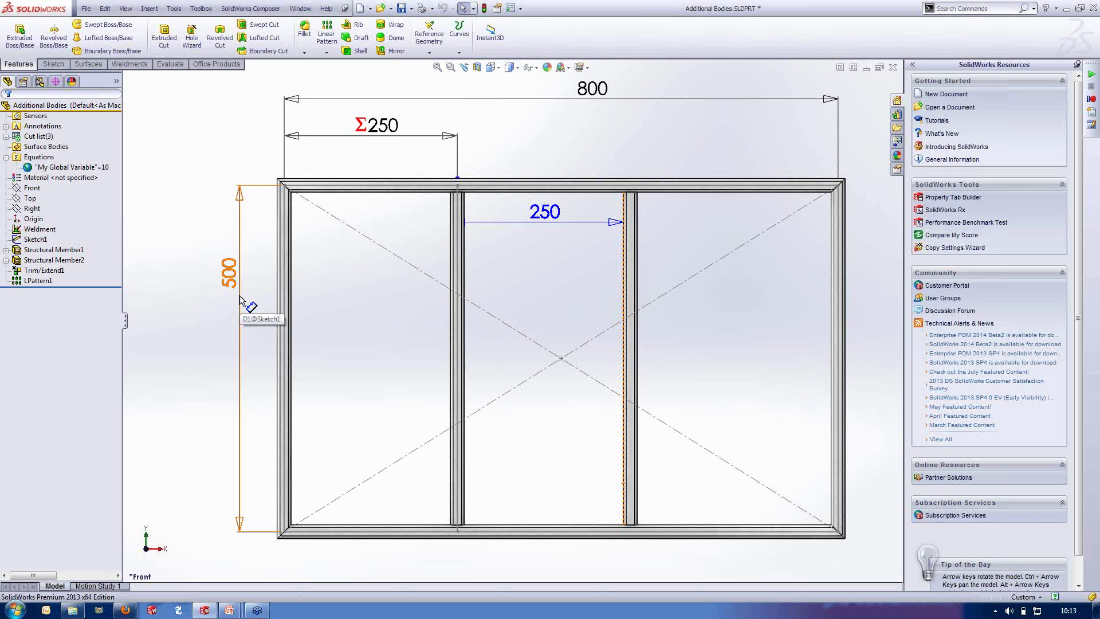
Reopen the part's equations and set "My Global Variable" to the plain value 250
right_click(46, 156)
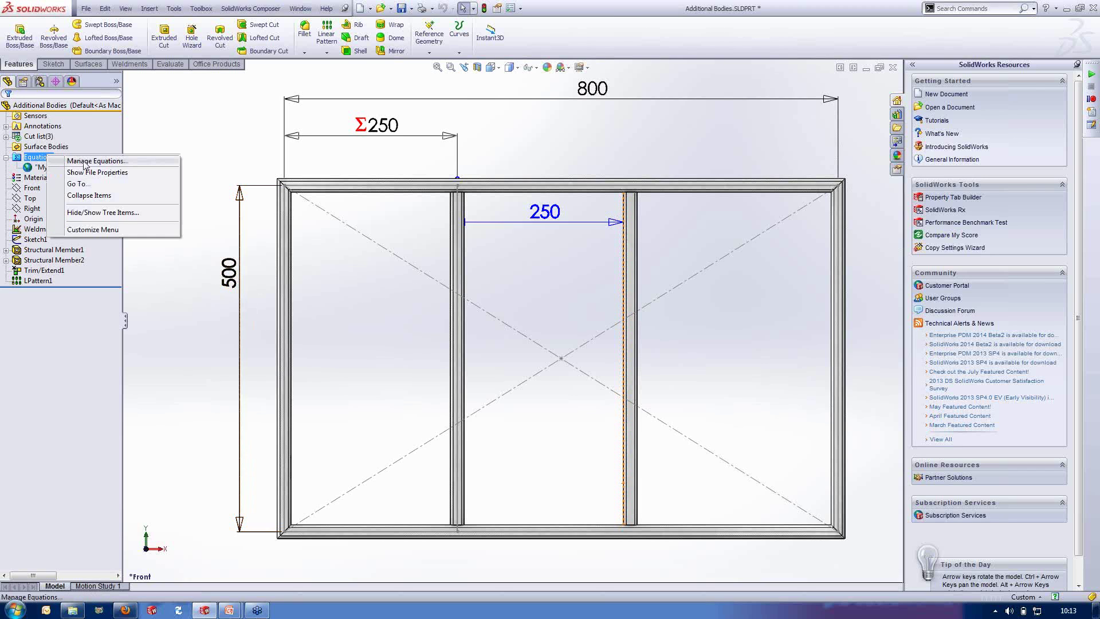
left_click(86, 161)
mouse_move(563, 259)
left_mouse_down()
mouse_move(564, 390)
mouse_move(544, 355)
left_mouse_up()
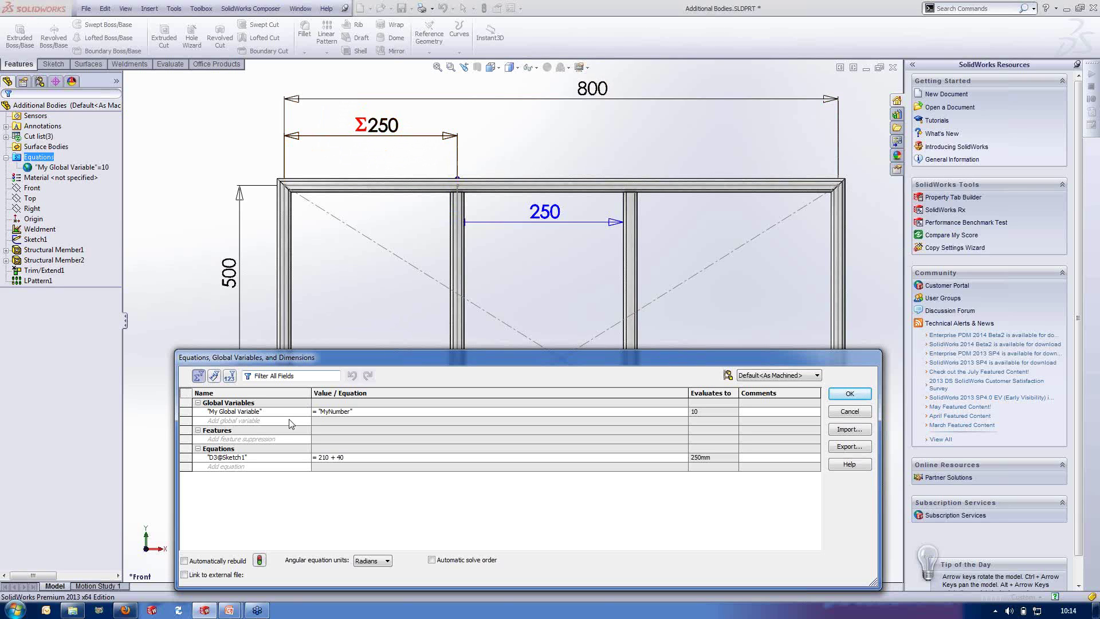
left_click(267, 412)
left_click_drag(359, 411, 320, 415)
type("250")
key("Tab")
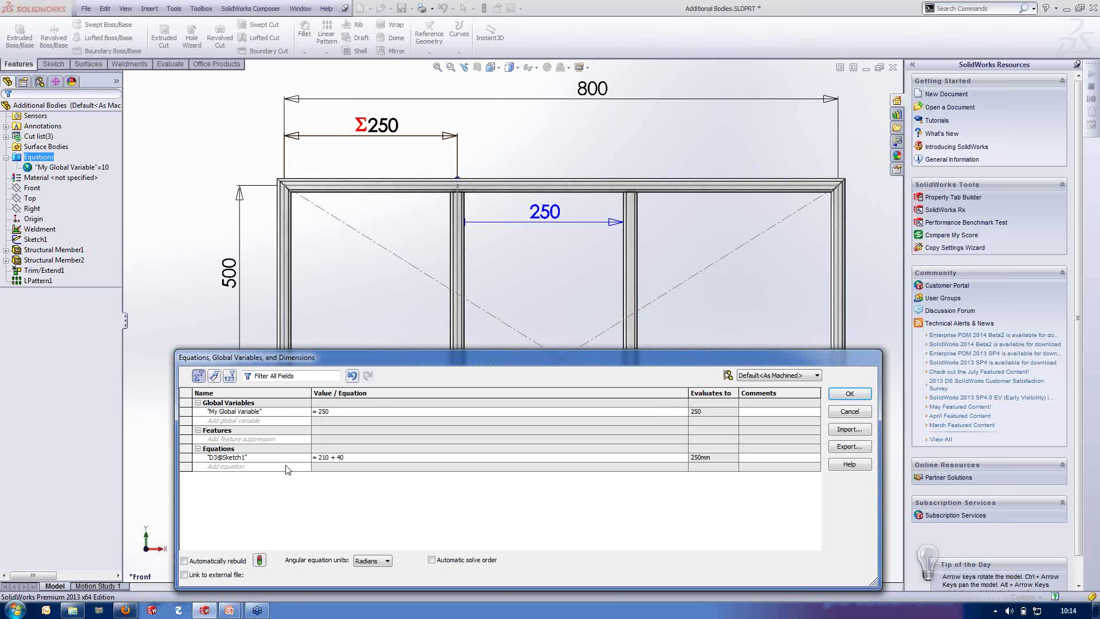
Replace the equation of the first upright's offset dimension, D3@Sketch1, with "My Global Variable"
left_click(253, 457)
left_click(353, 457)
left_click_drag(353, 457, 314, 457)
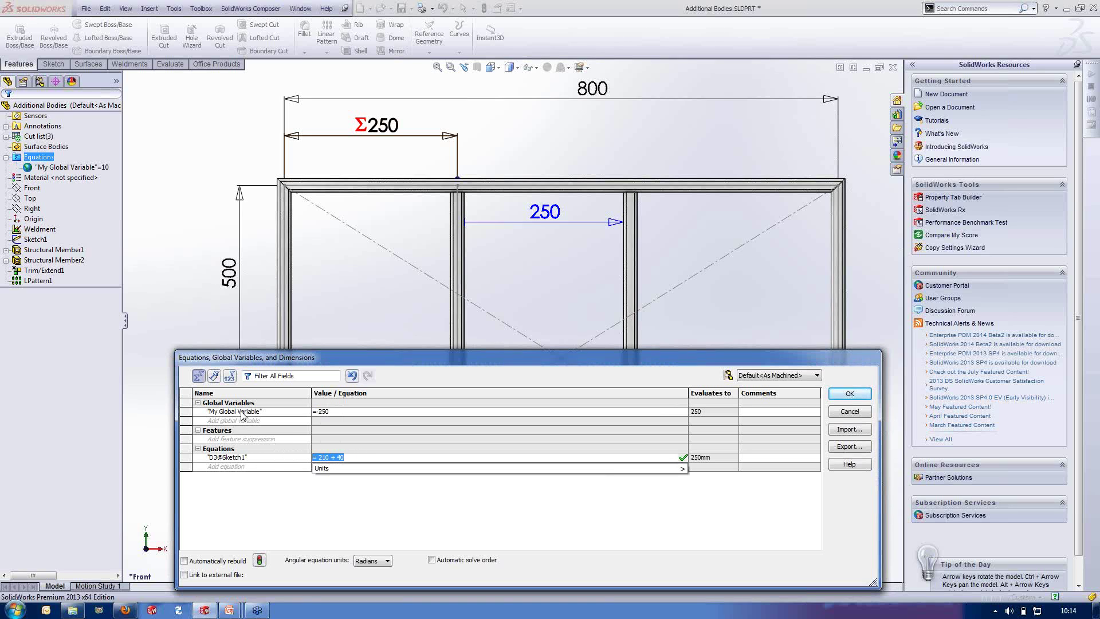
left_click_drag(354, 459, 316, 461)
key("BackSpace")
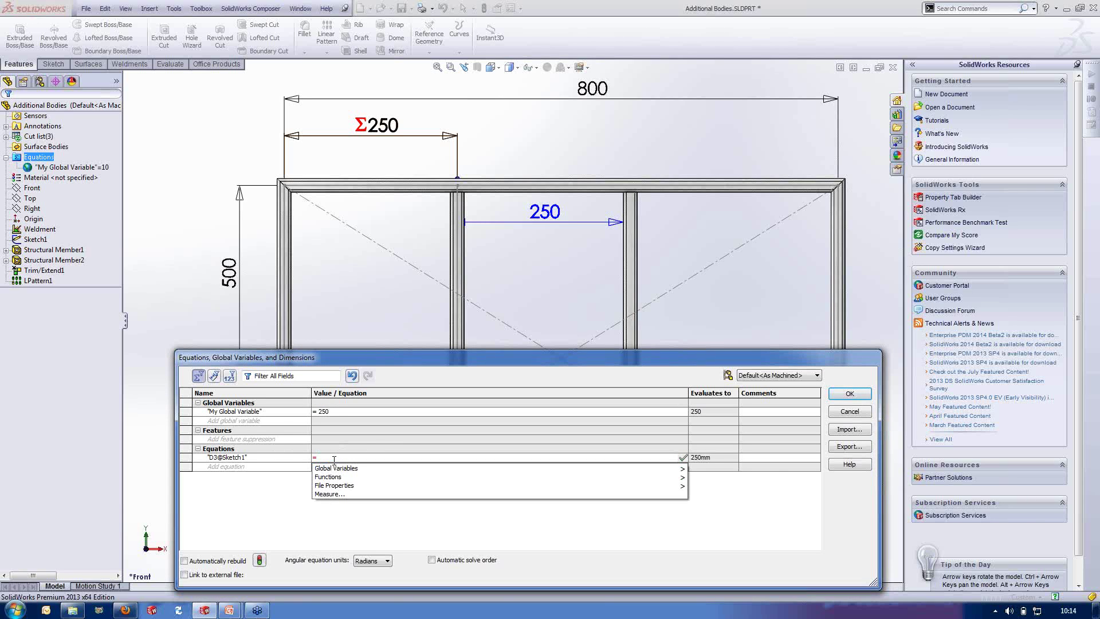
mouse_move(346, 470)
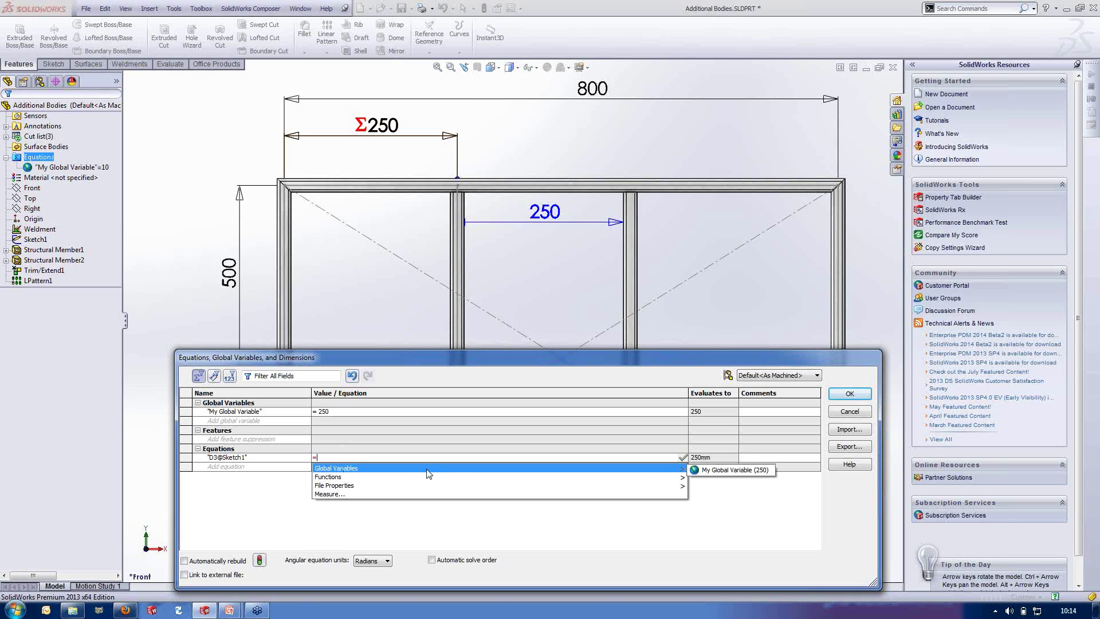
mouse_move(678, 475)
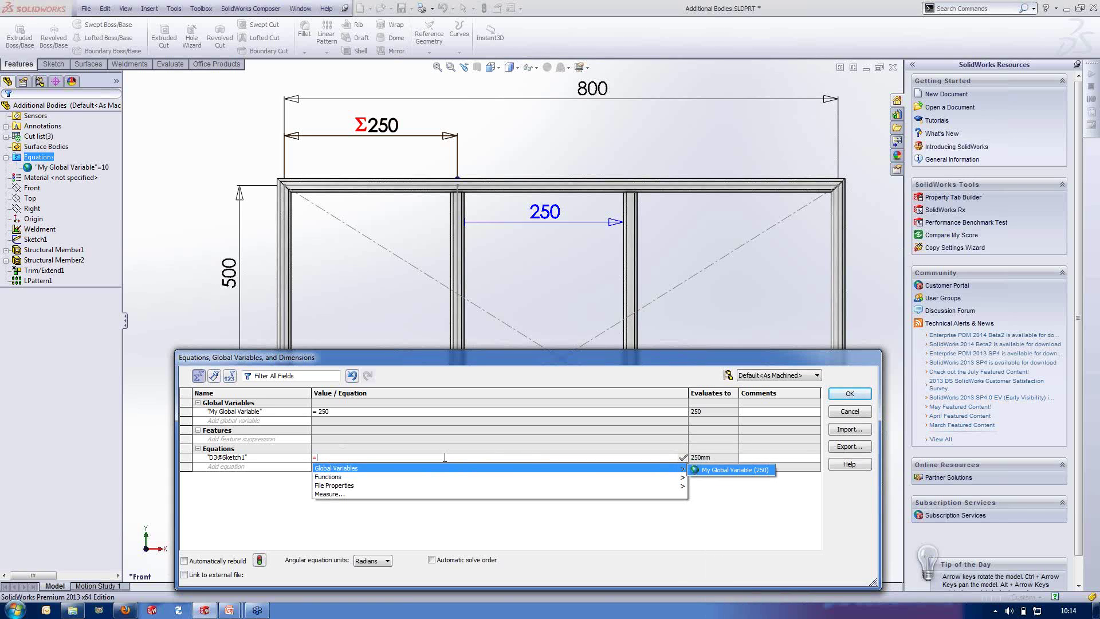
type("\"m")
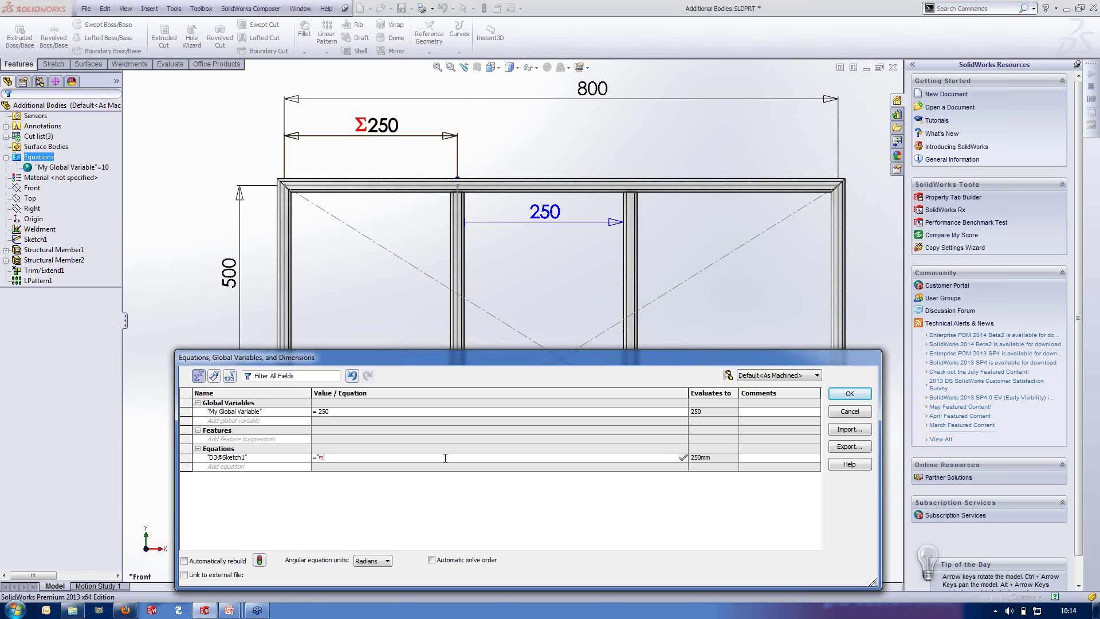
key("BackSpace")
key("BackSpace")
type("My")
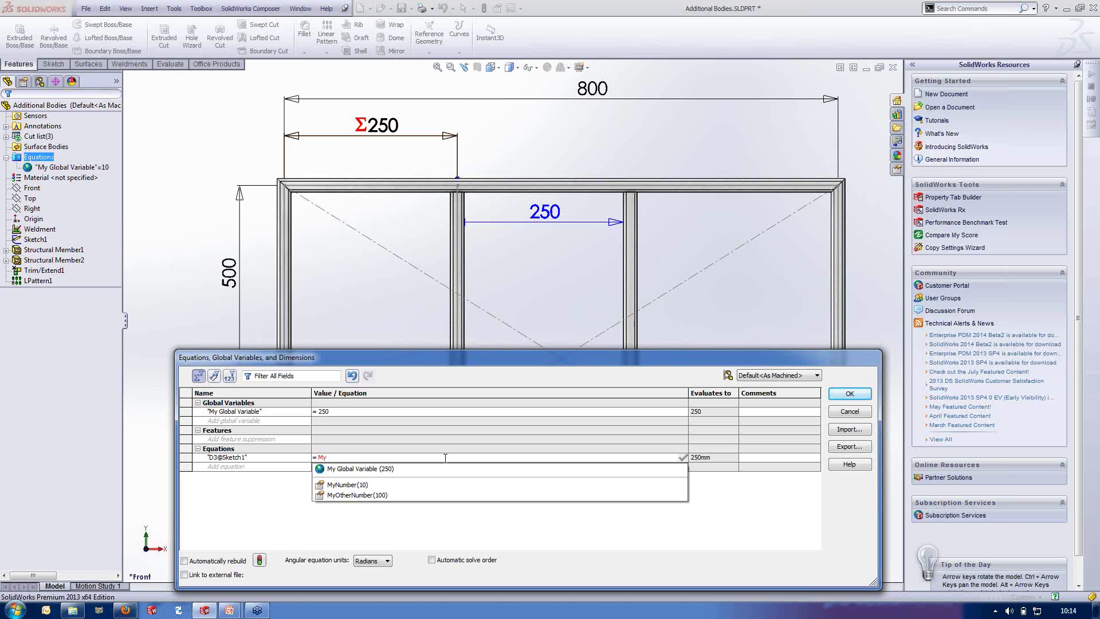
key("Down")
key("Down")
key("Down")
key("Up")
key("Up")
key("Up")
key("Up")
key("Up")
key("Down")
key("Up")
key("Return")
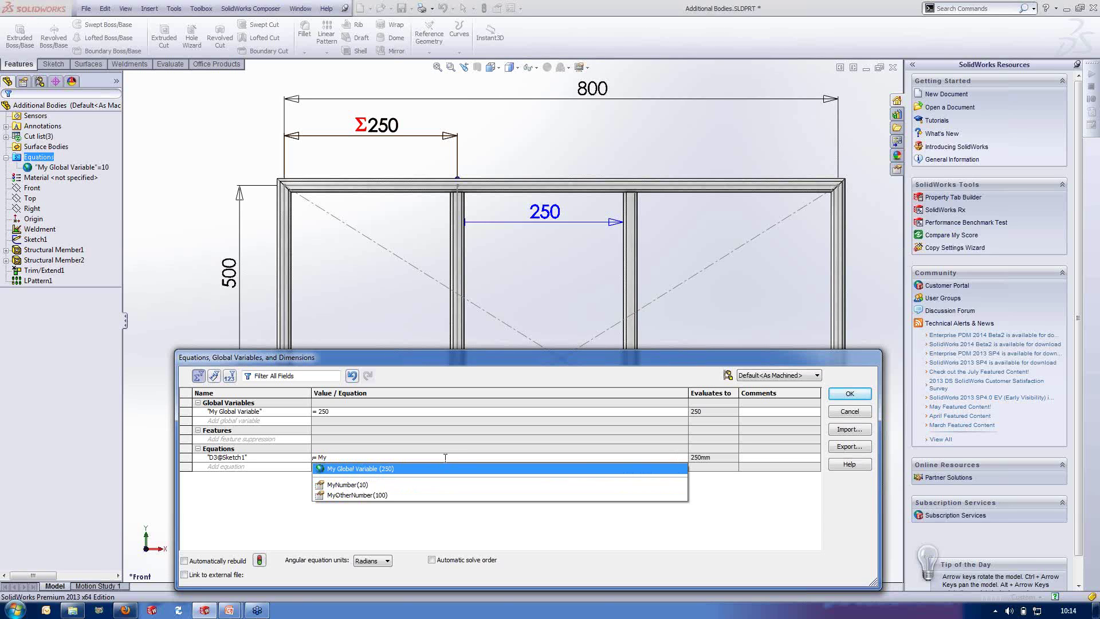
left_click(447, 469)
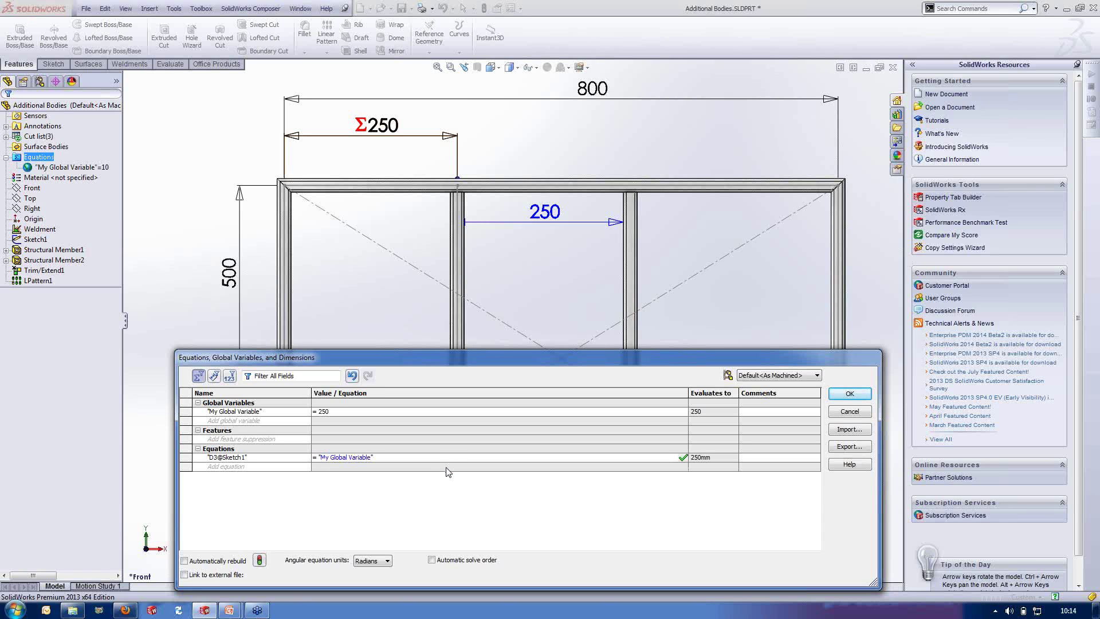
left_click(682, 457)
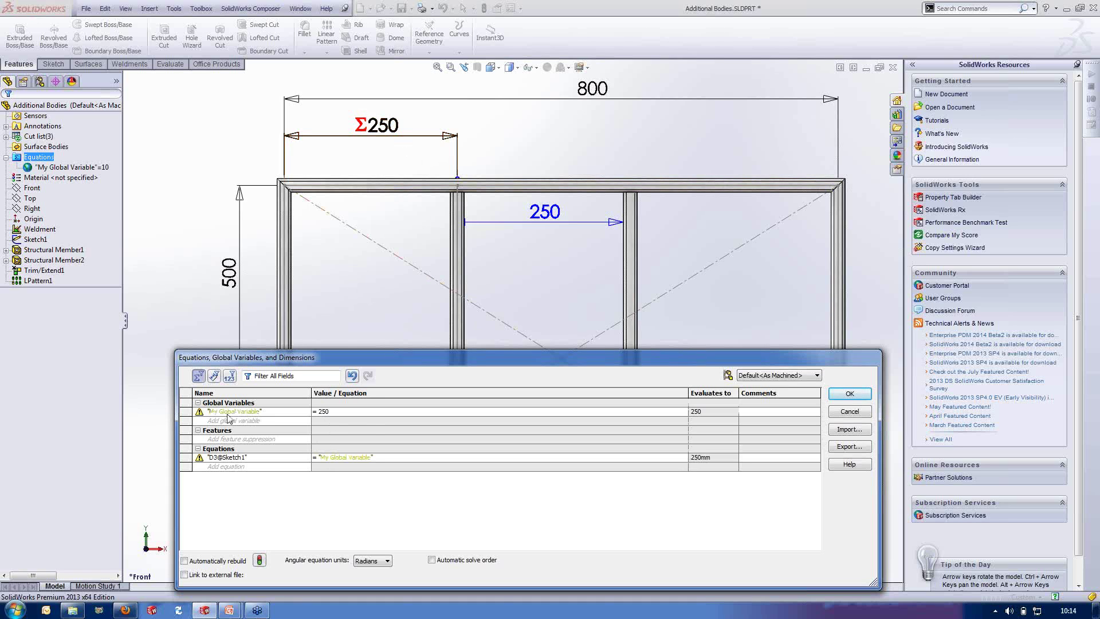
mouse_move(198, 416)
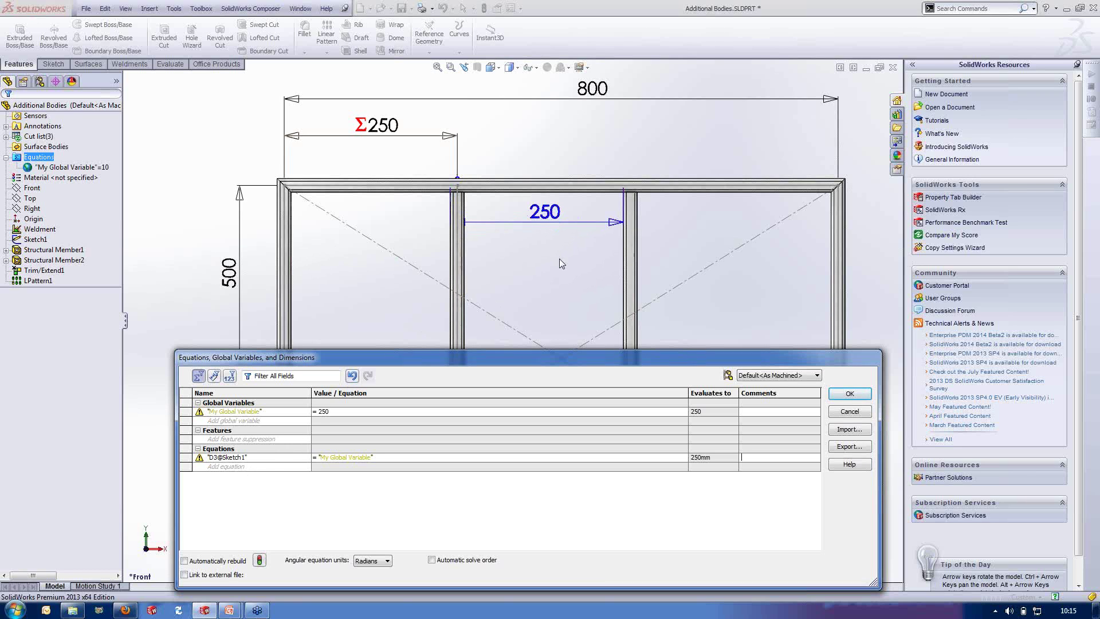
Add an equation that sets the upright pattern's spacing dimension, D3@LPattern1, equal to "My Global Variable"
left_click(292, 467)
left_click(558, 221)
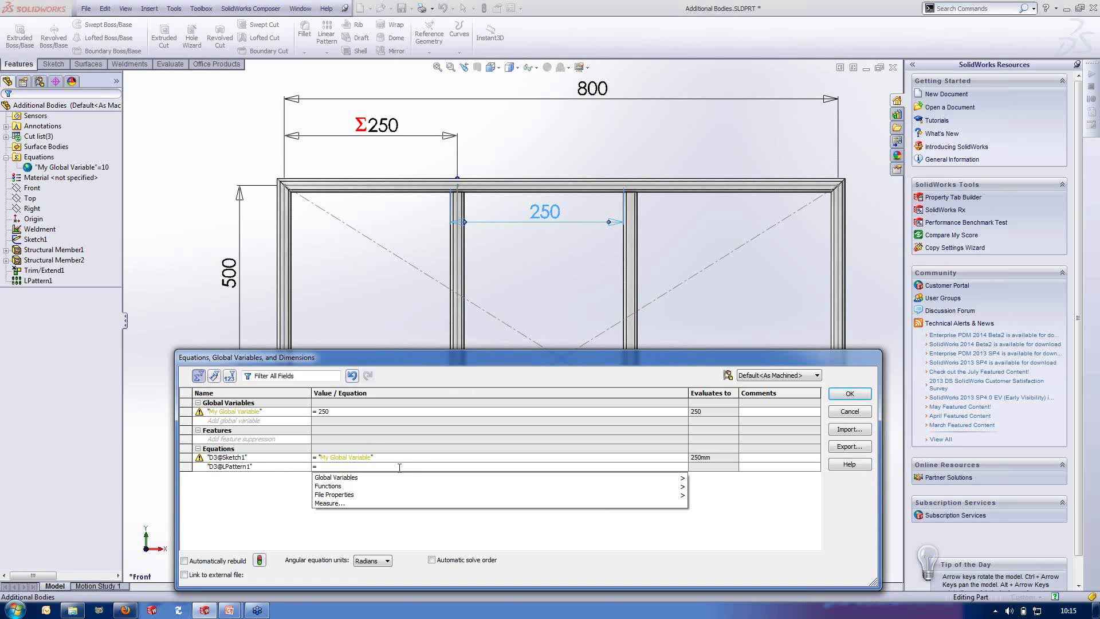
type("=my")
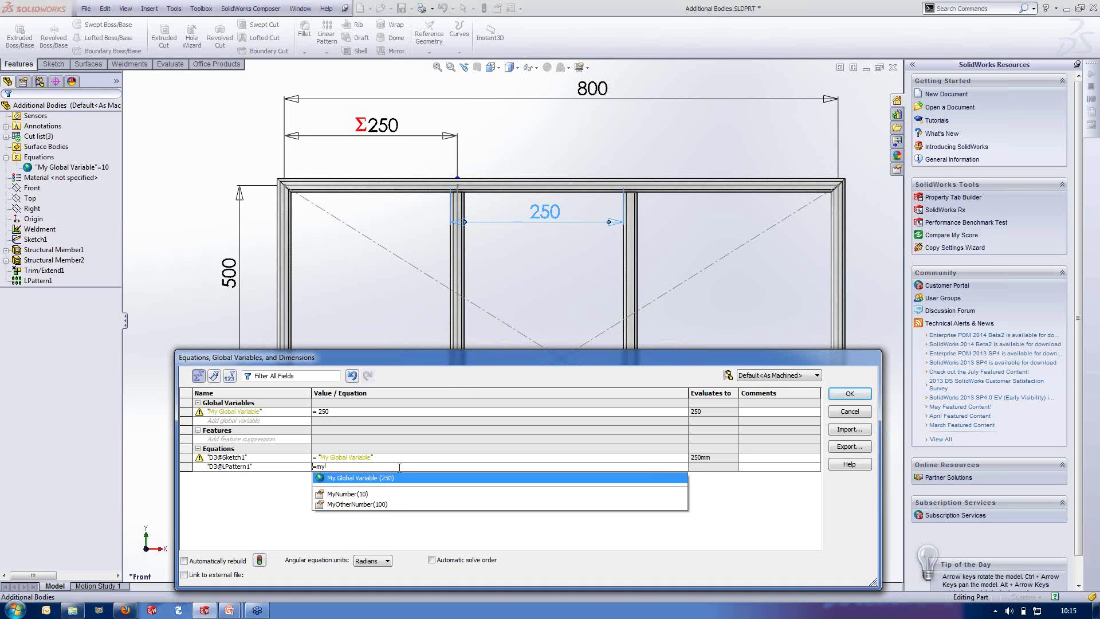
key("Return")
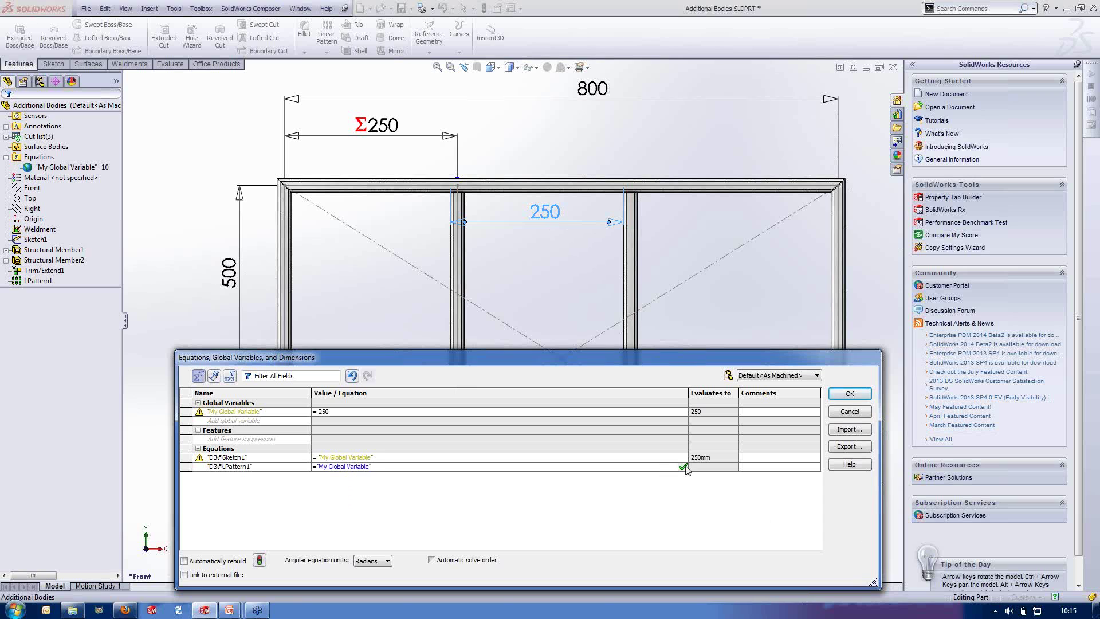
left_click(682, 467)
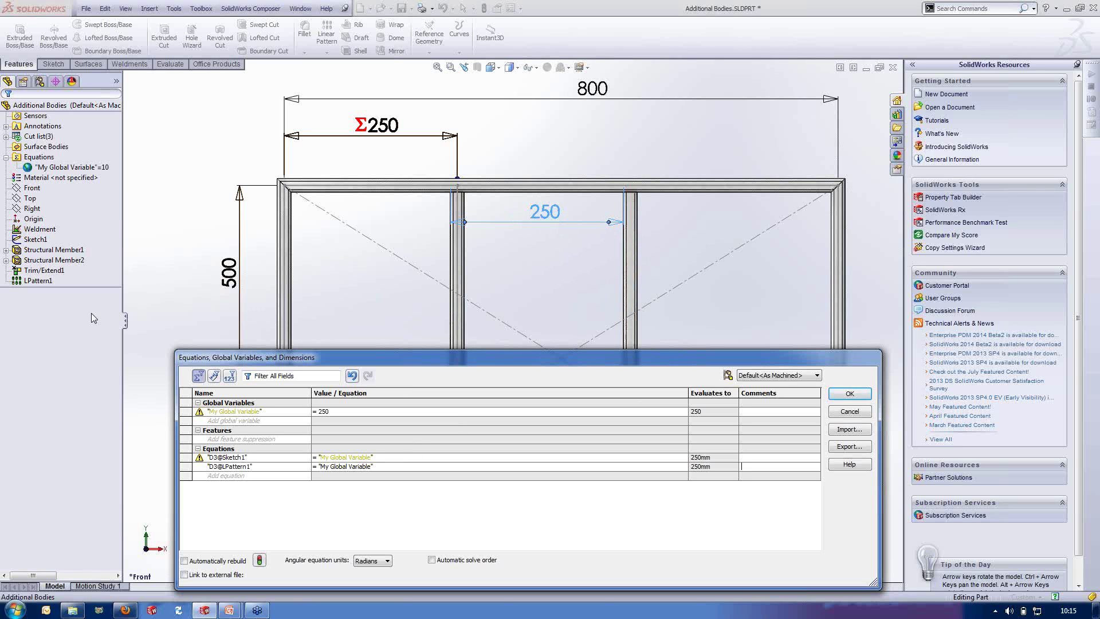
Add an equation setting the upright pattern's instance count, D1@LPattern1, to the overall width divided by the spacing: "D2@Sketch1" / "D3@LPattern1"
left_click(461, 181)
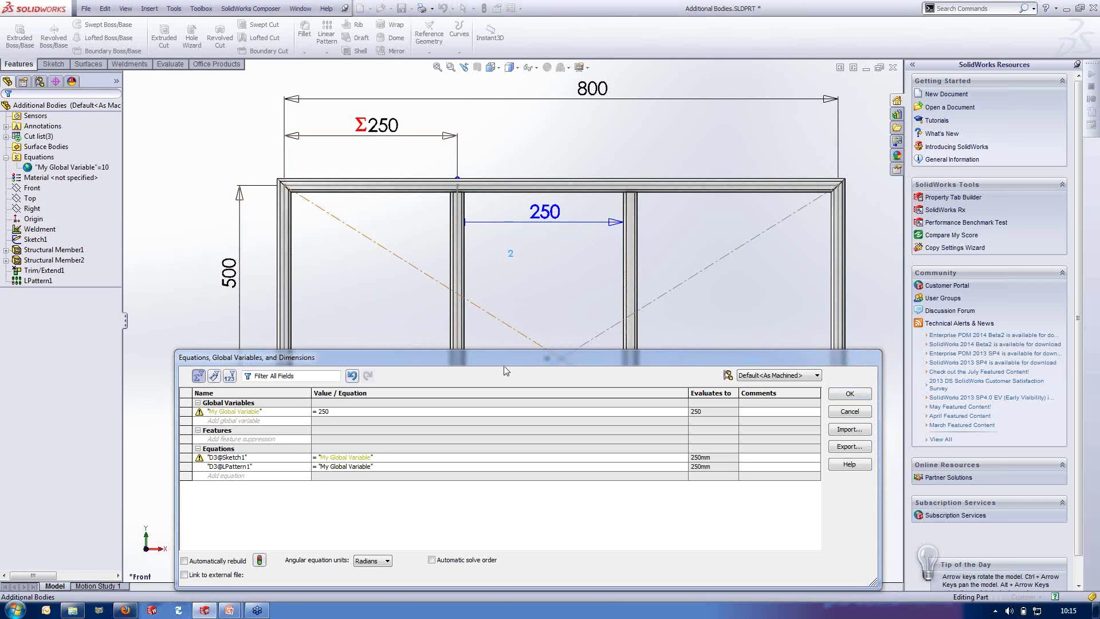
left_click(303, 476)
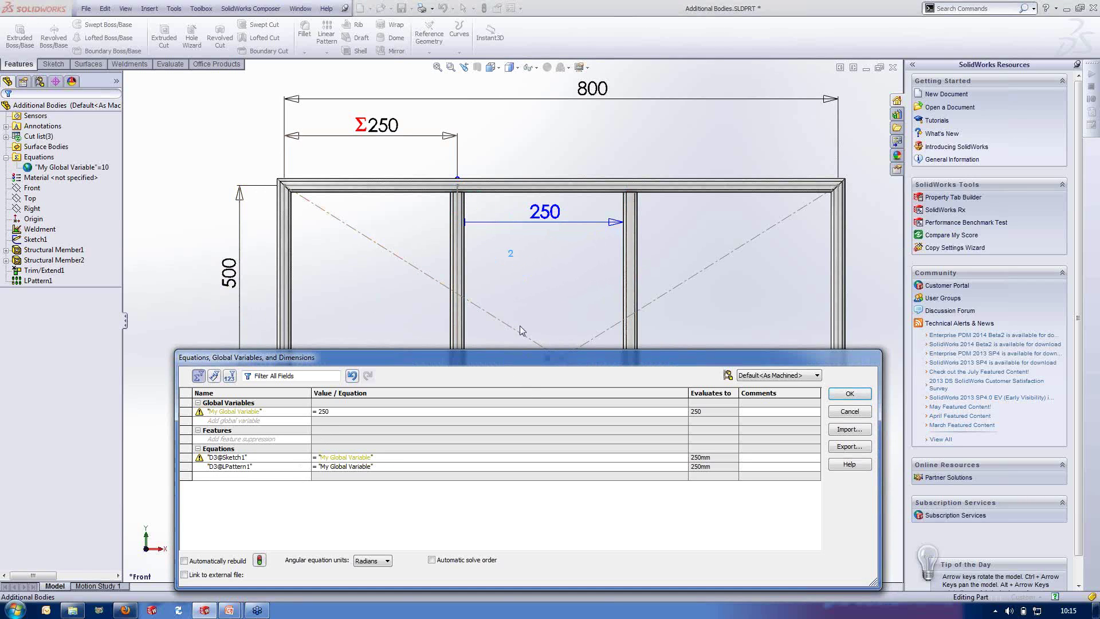
left_click(510, 254)
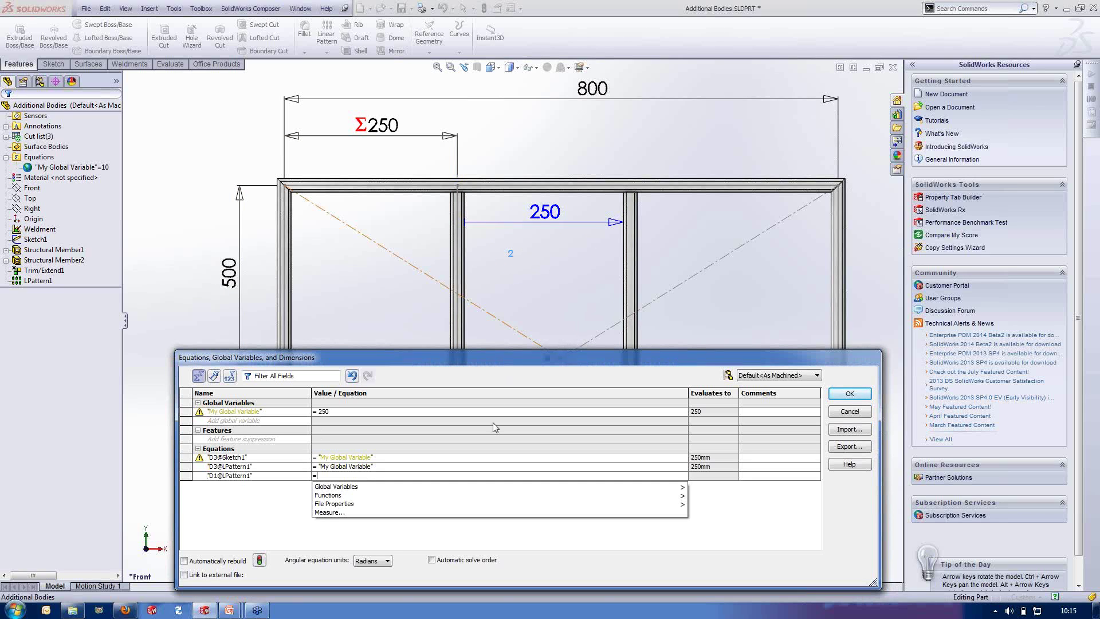
left_click(597, 94)
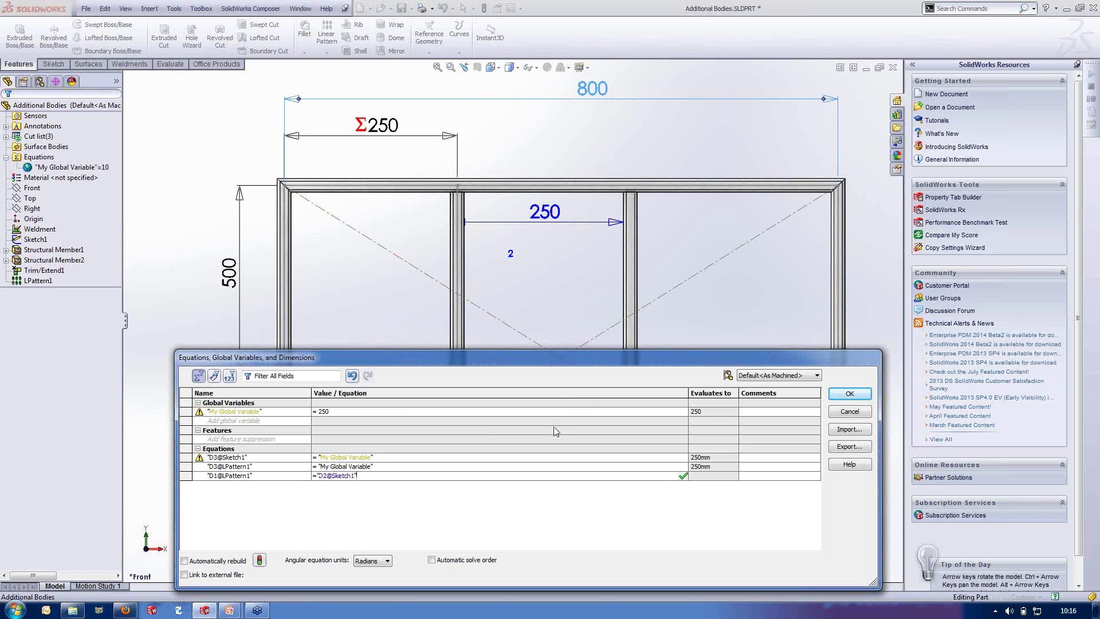
type("/")
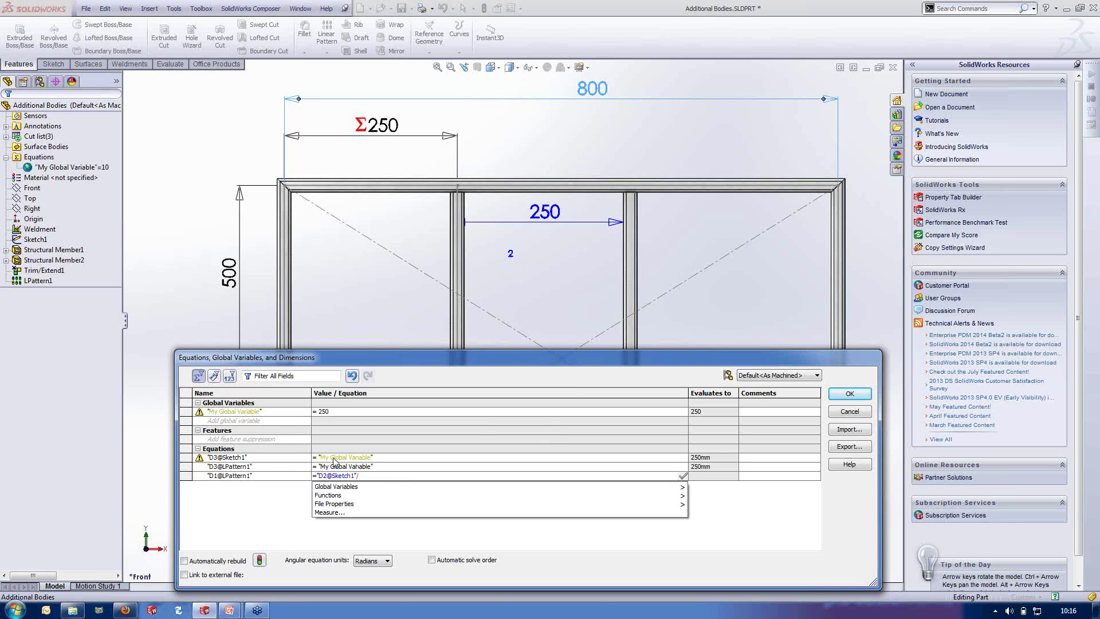
left_click(238, 469)
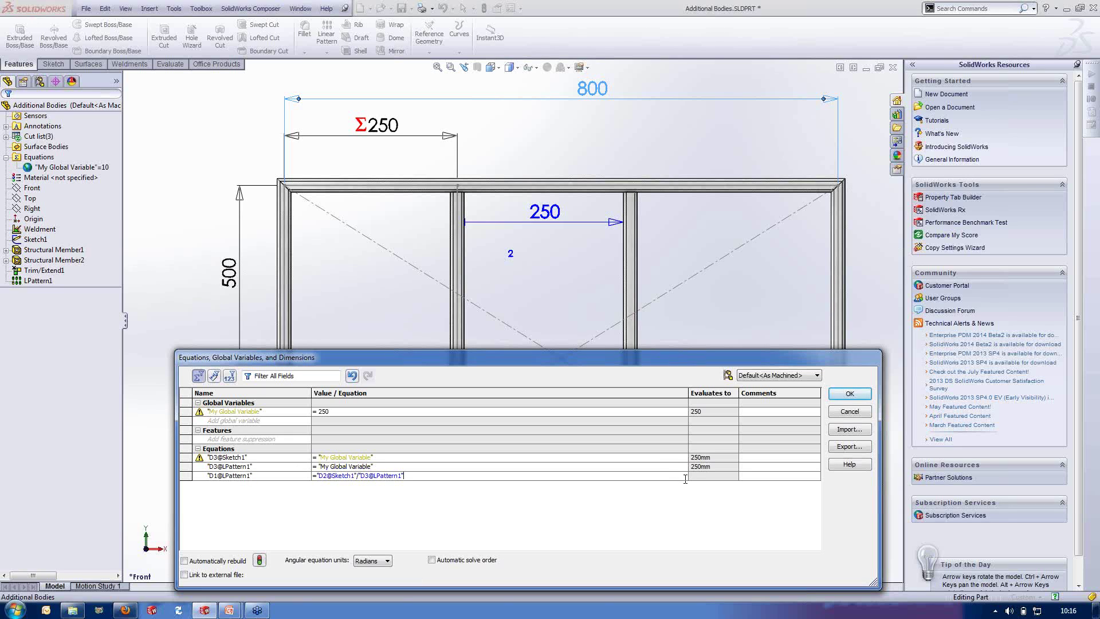
key("Return")
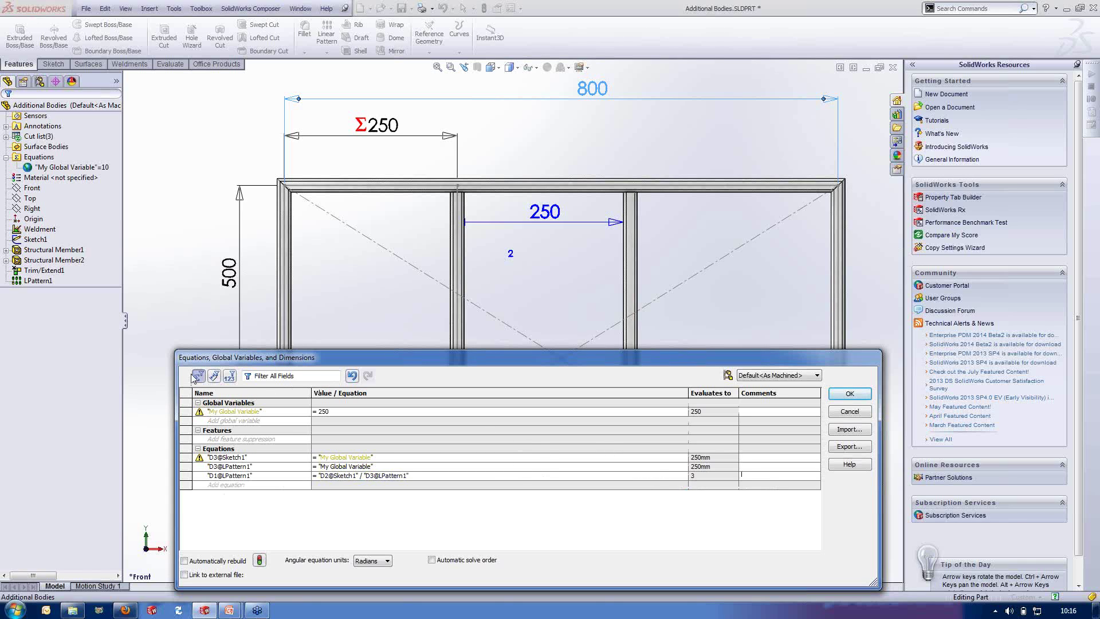
Enable automatic solve order for the equations, and rebuild the frame and accept the equations
left_click(228, 376)
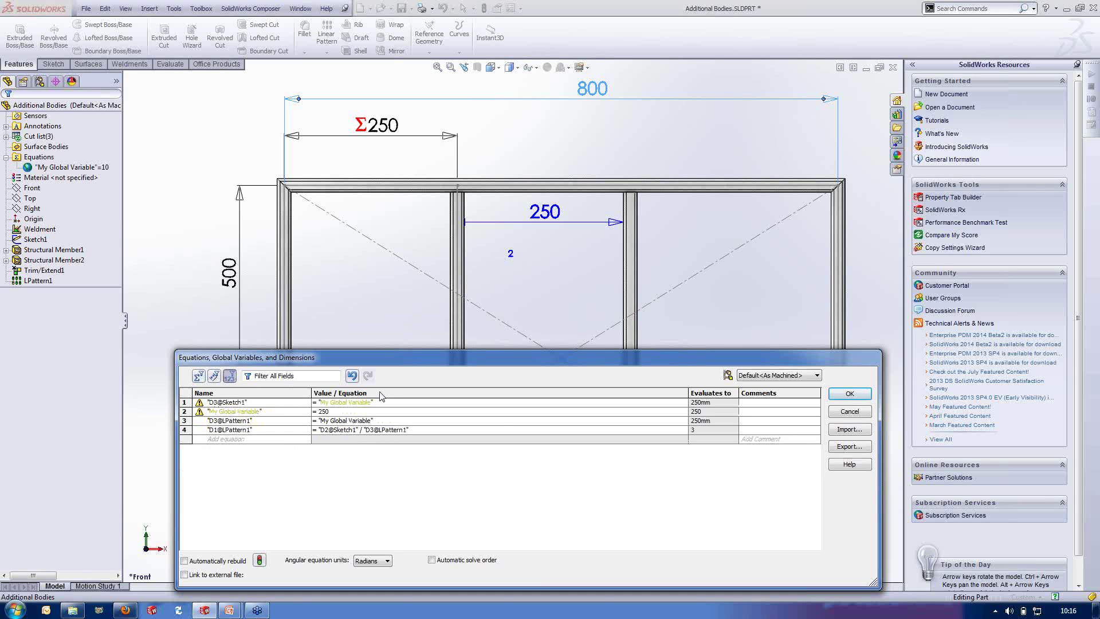
mouse_move(358, 404)
left_click(432, 560)
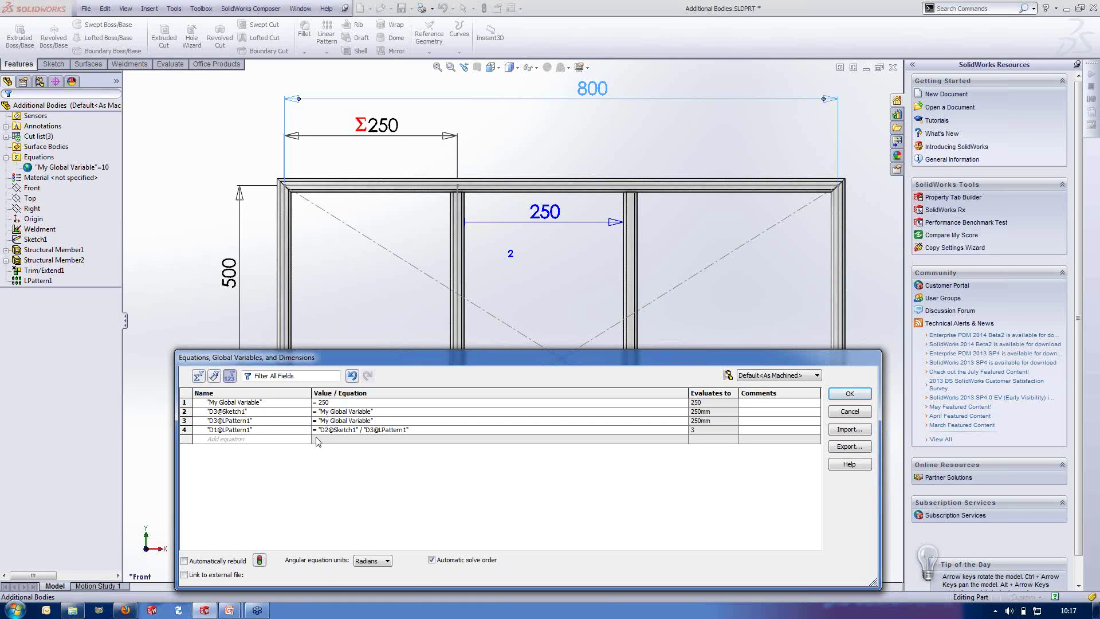
left_click(198, 375)
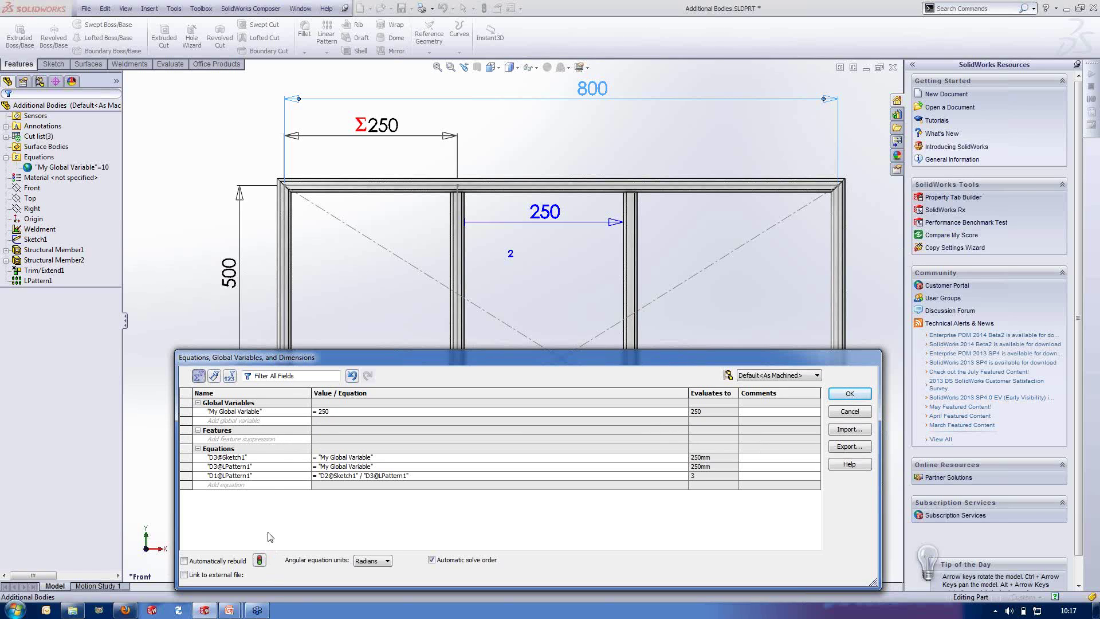
left_click(261, 561)
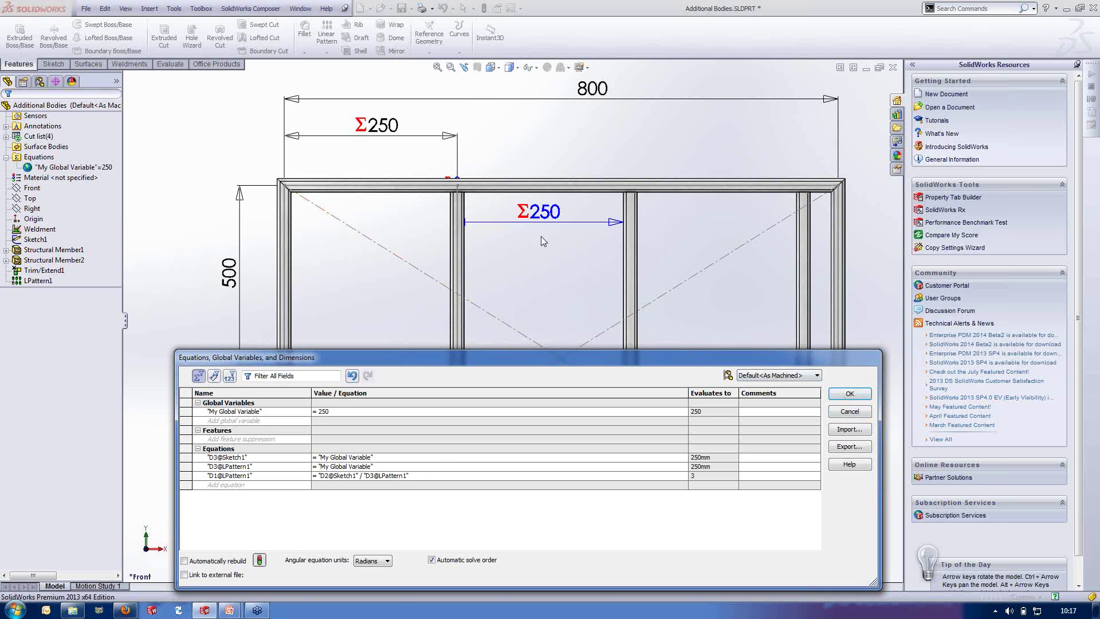
left_click(846, 395)
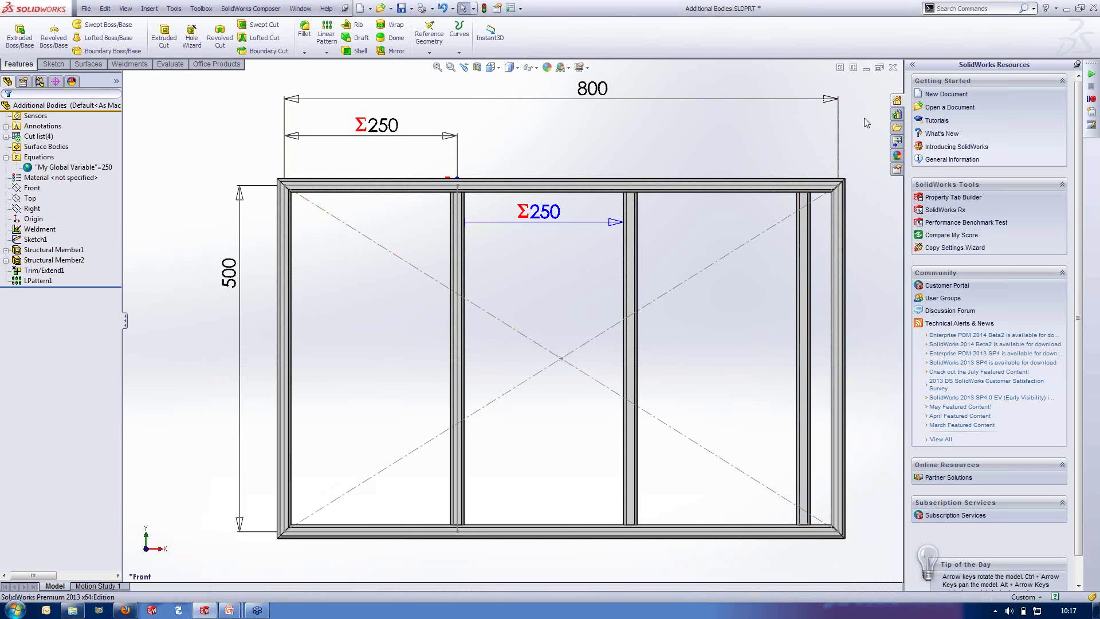
Enable Instant3D and freely shorten the overall width of the frame sketch, Sketch1, to about 681 mm
left_click(490, 33)
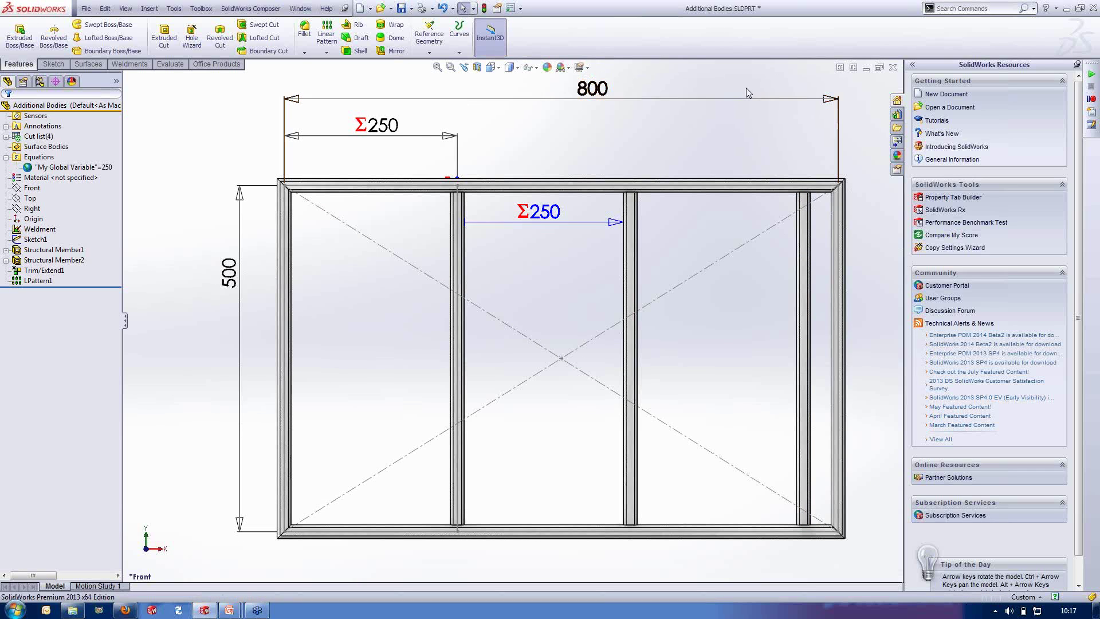
left_click(747, 96)
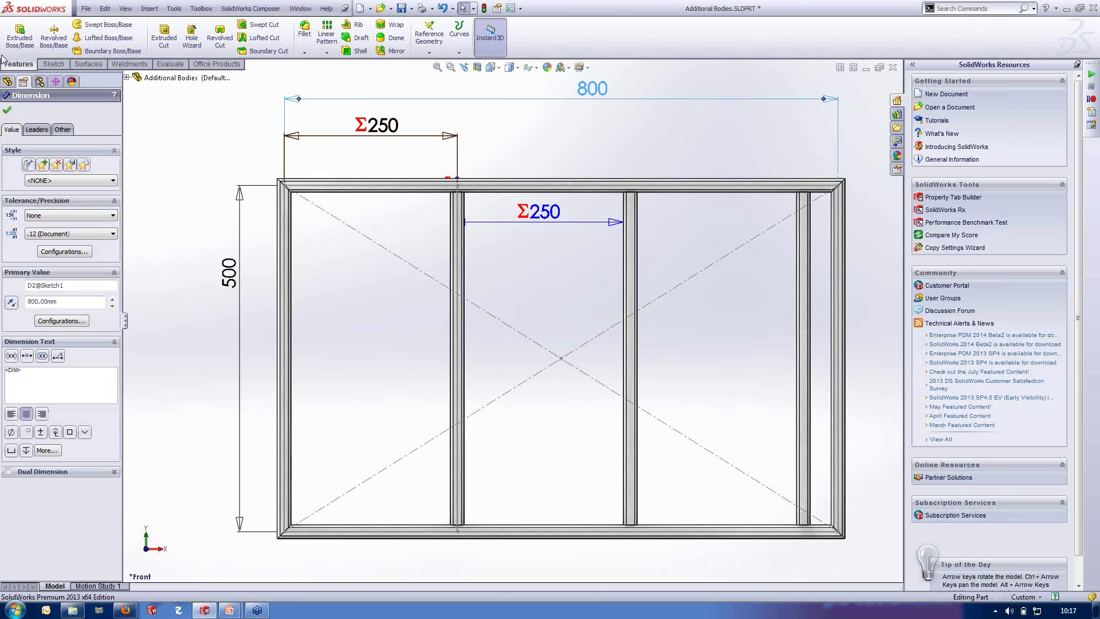
left_click(7, 109)
left_click(36, 239)
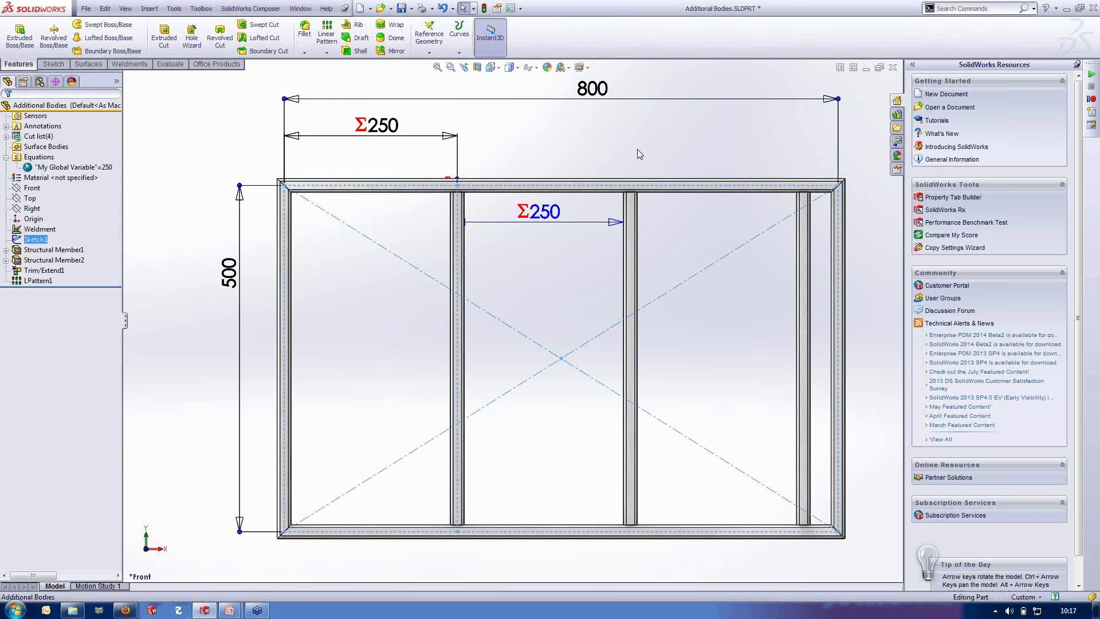
left_click_drag(841, 109, 802, 108)
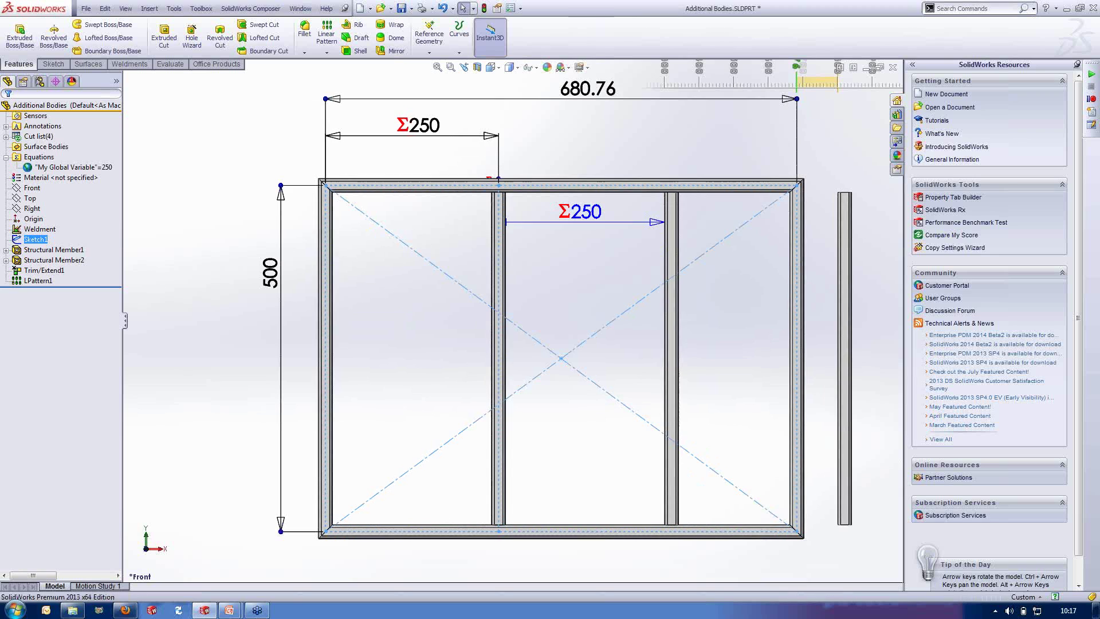
Reopen the equations and add a global variable "Test" equal to "D2@Sketch1" / "D3@LPattern1"
right_click(33, 160)
left_click(58, 167)
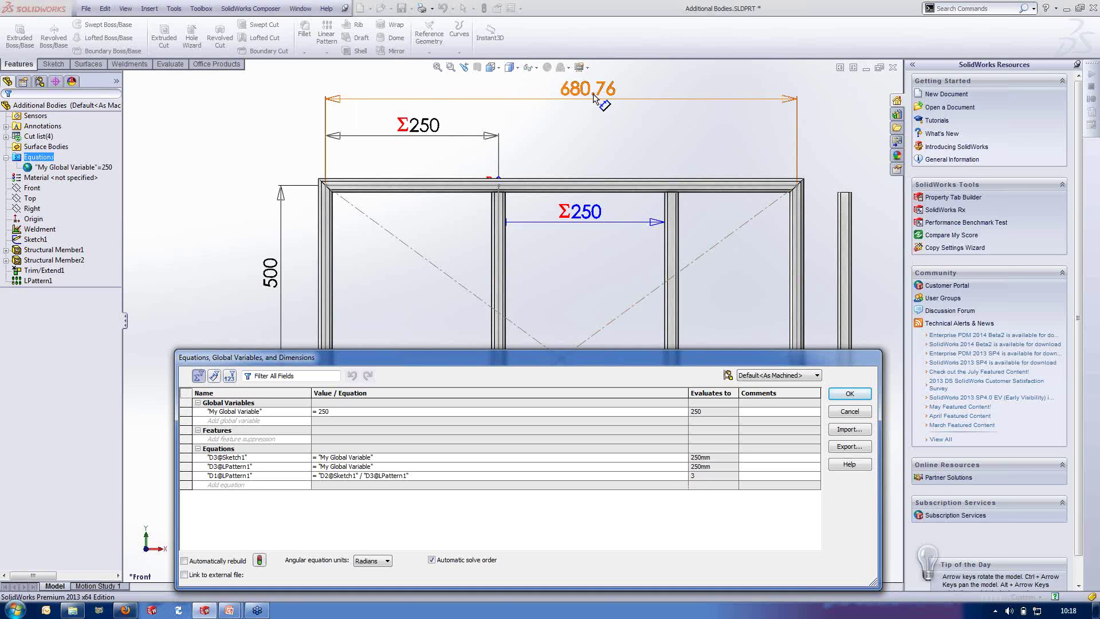
left_click(569, 213)
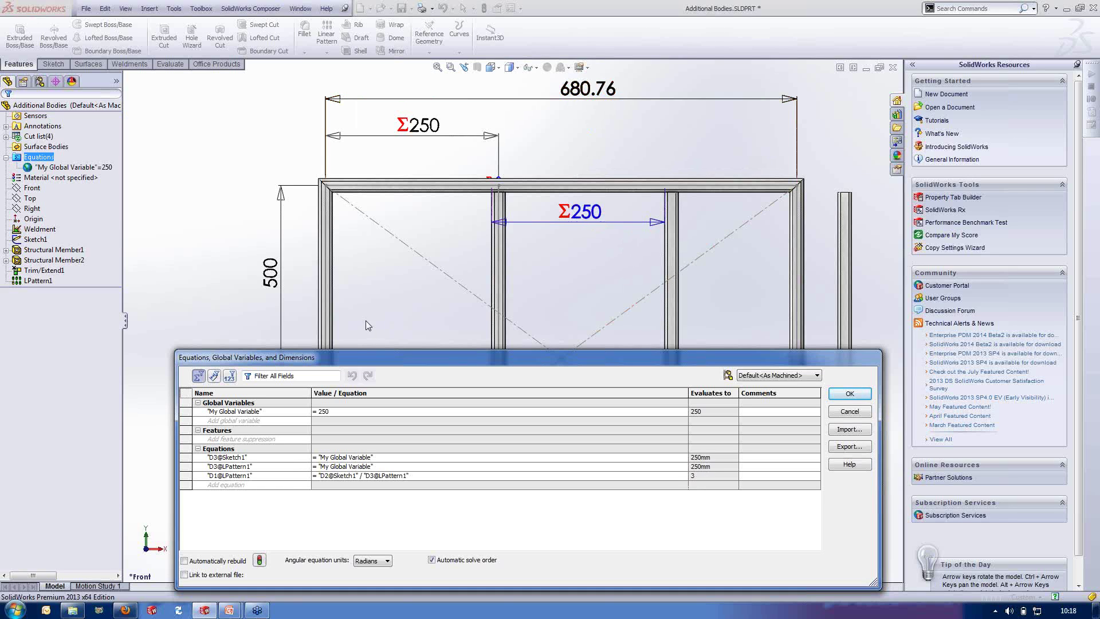
left_click(280, 423)
type("Test")
key("Tab")
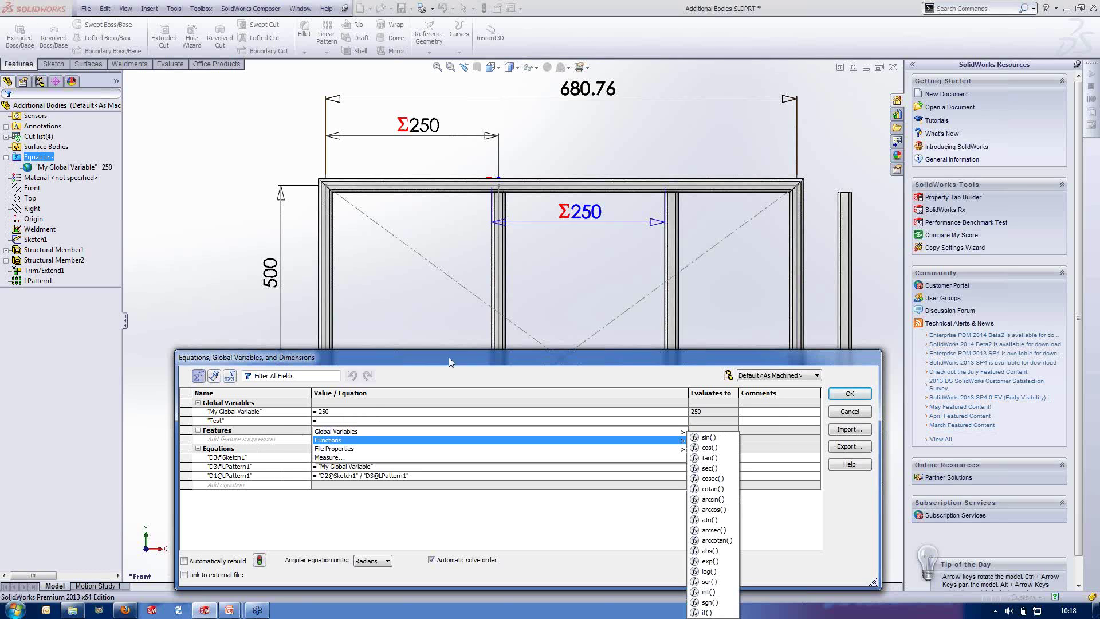
left_click(581, 92)
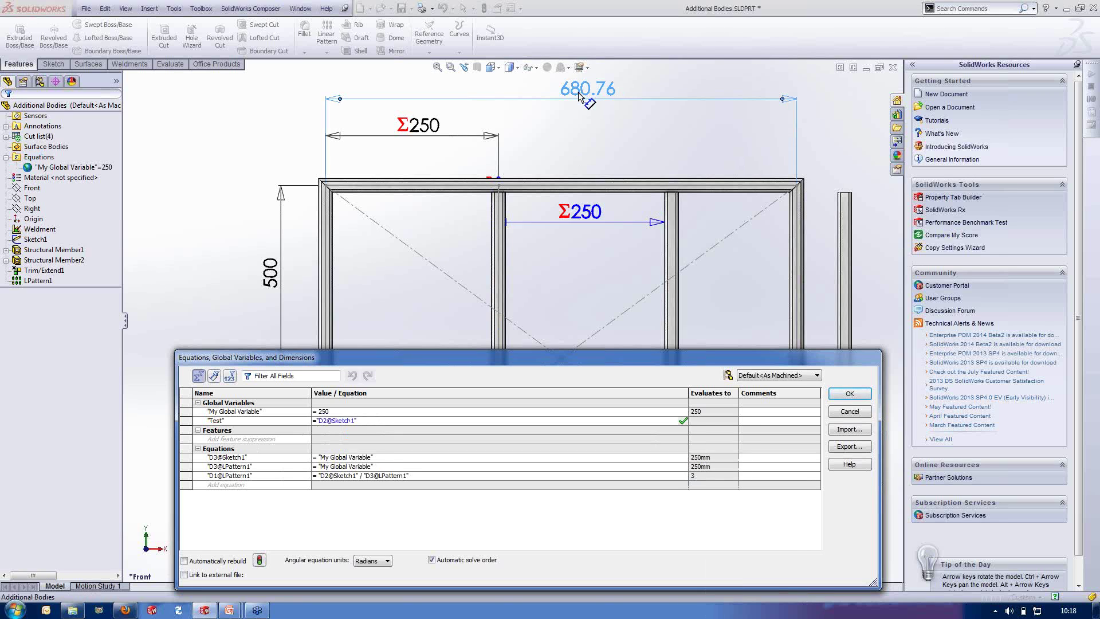
type("/")
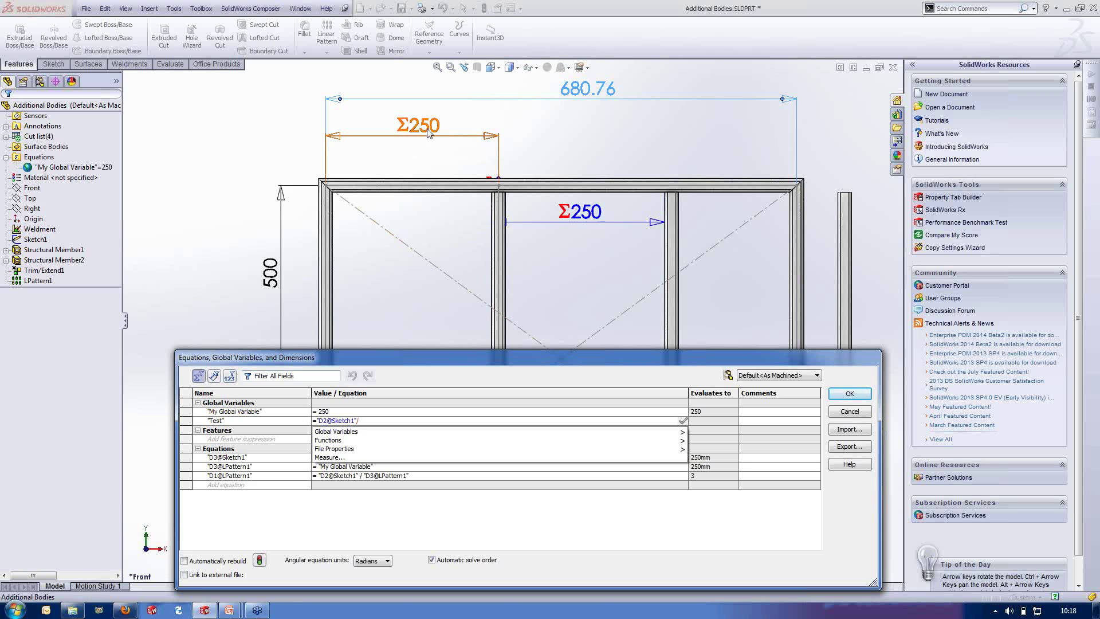
left_click(585, 216)
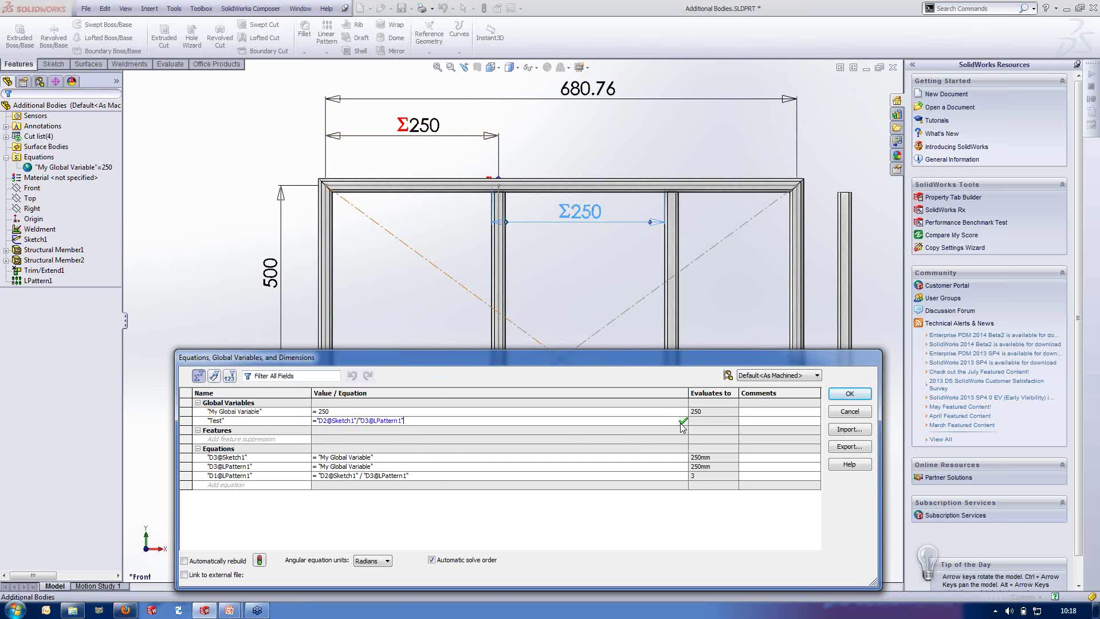
left_click(682, 423)
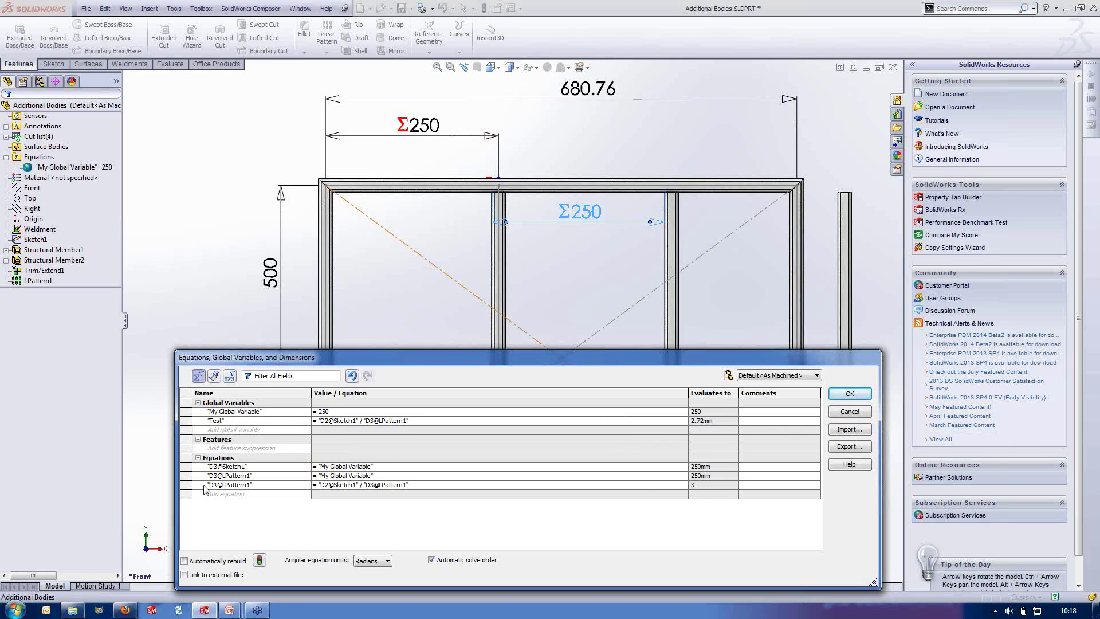
Wrap the instance count equation of D1@LPattern1 in the int() function, and rebuild and accept the equations
left_click(547, 223)
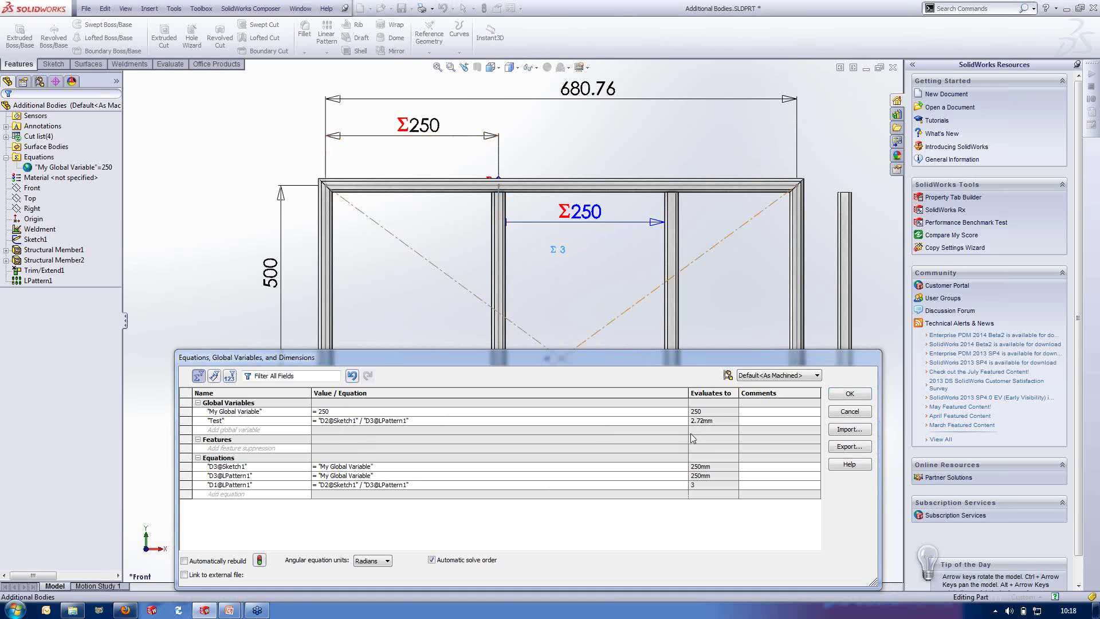
mouse_move(703, 424)
left_click(322, 486)
mouse_move(355, 504)
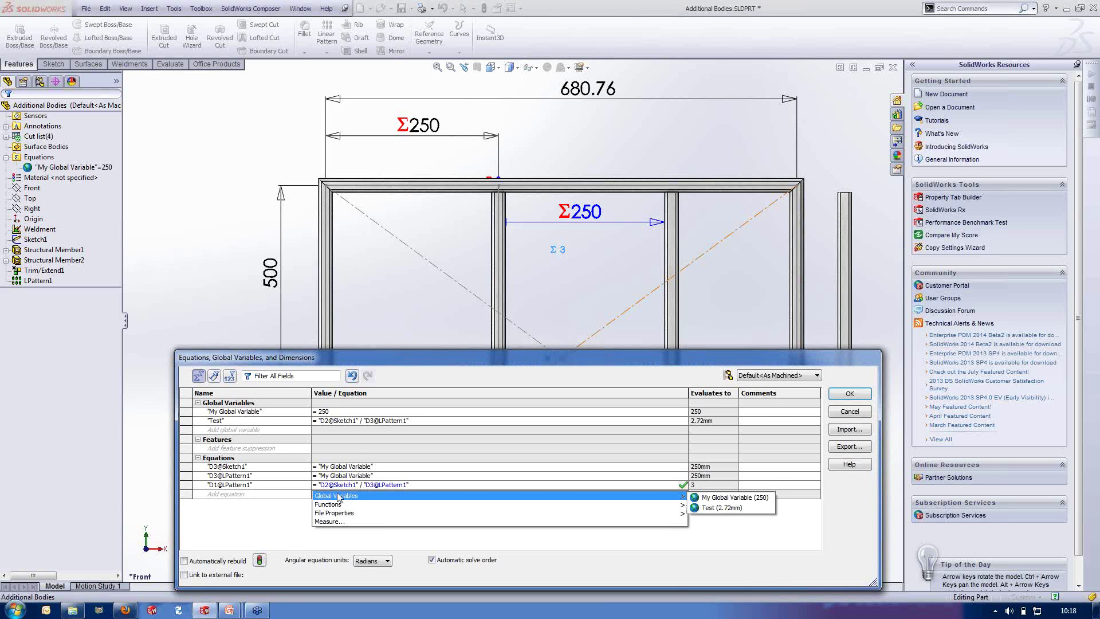
mouse_move(682, 513)
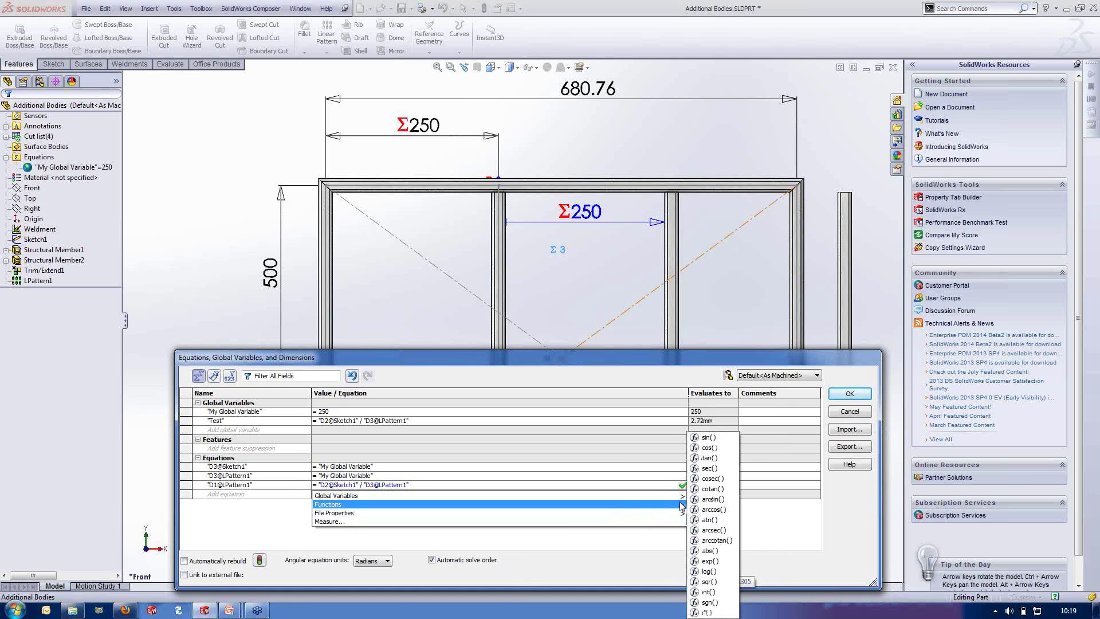
left_click(709, 592)
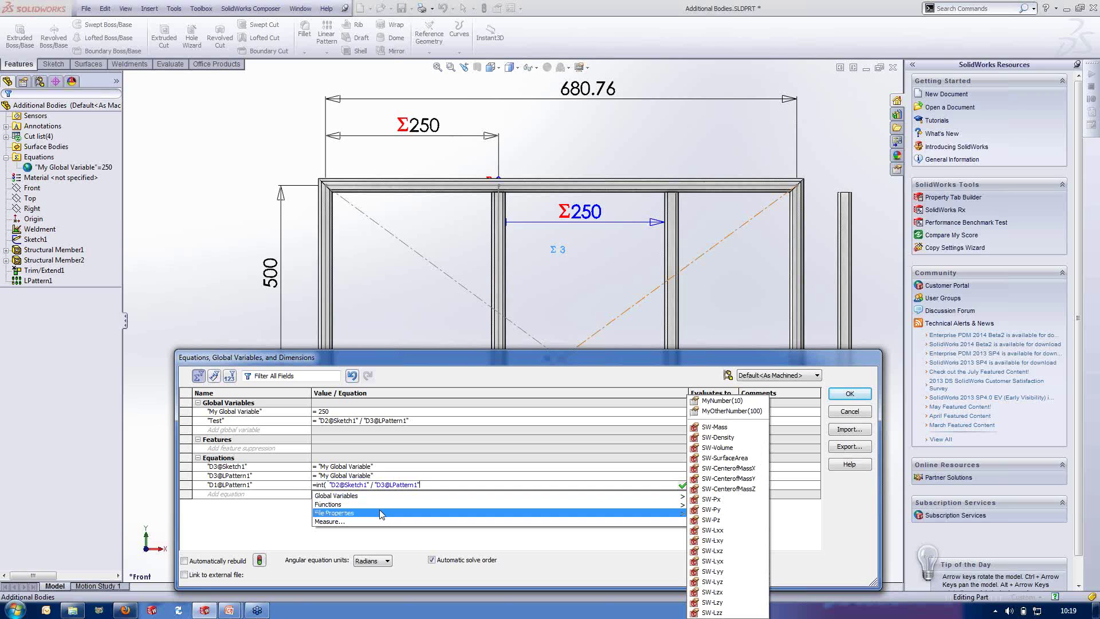
type(")")
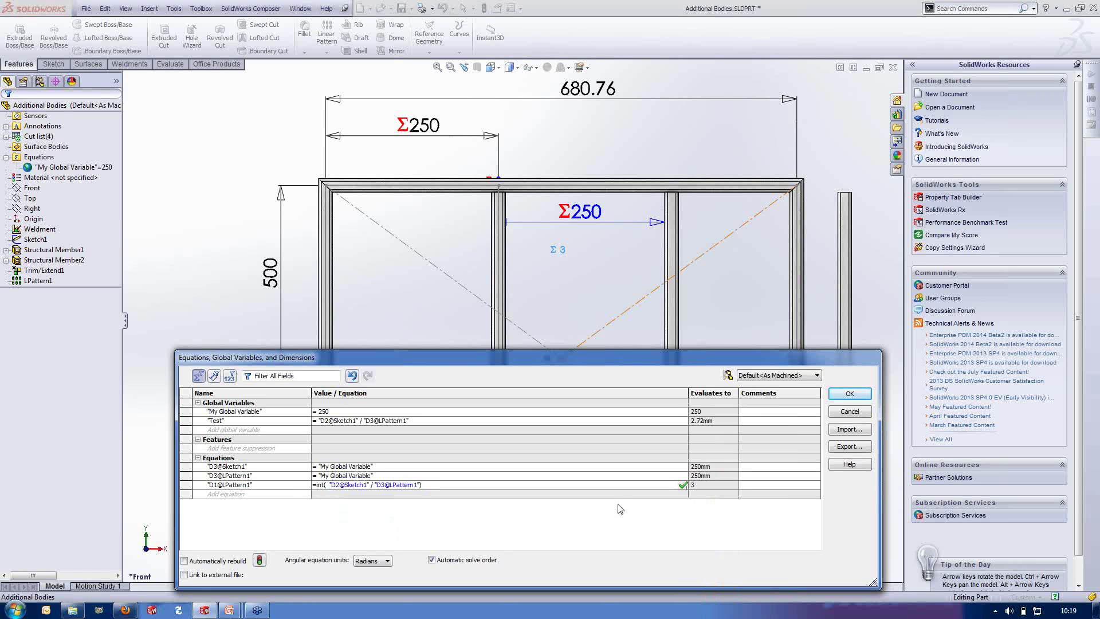
left_click(682, 487)
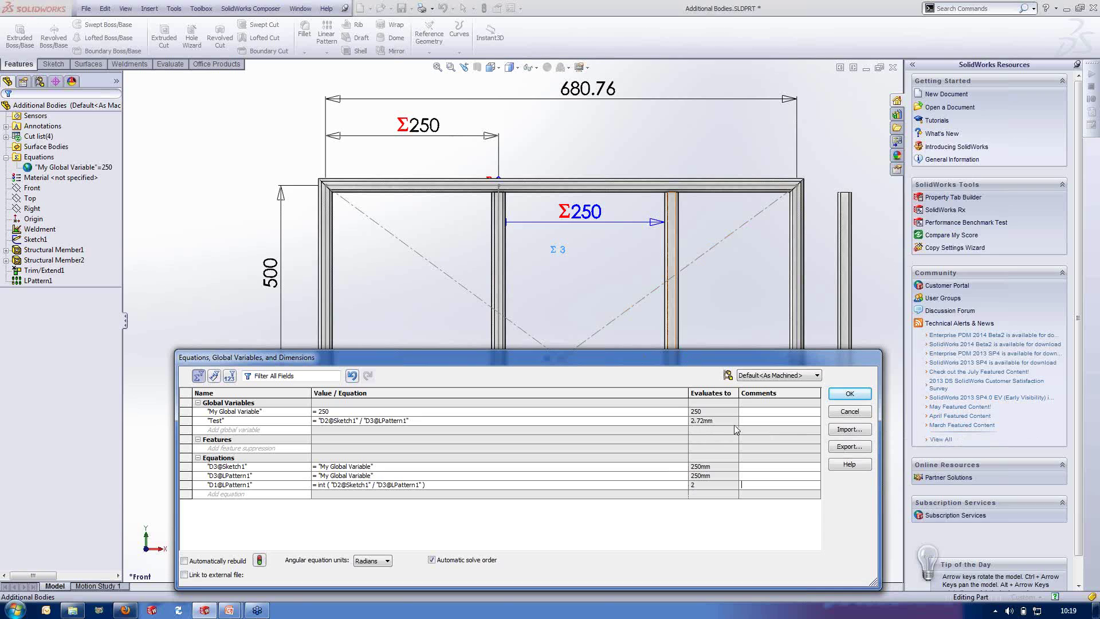
left_click(260, 561)
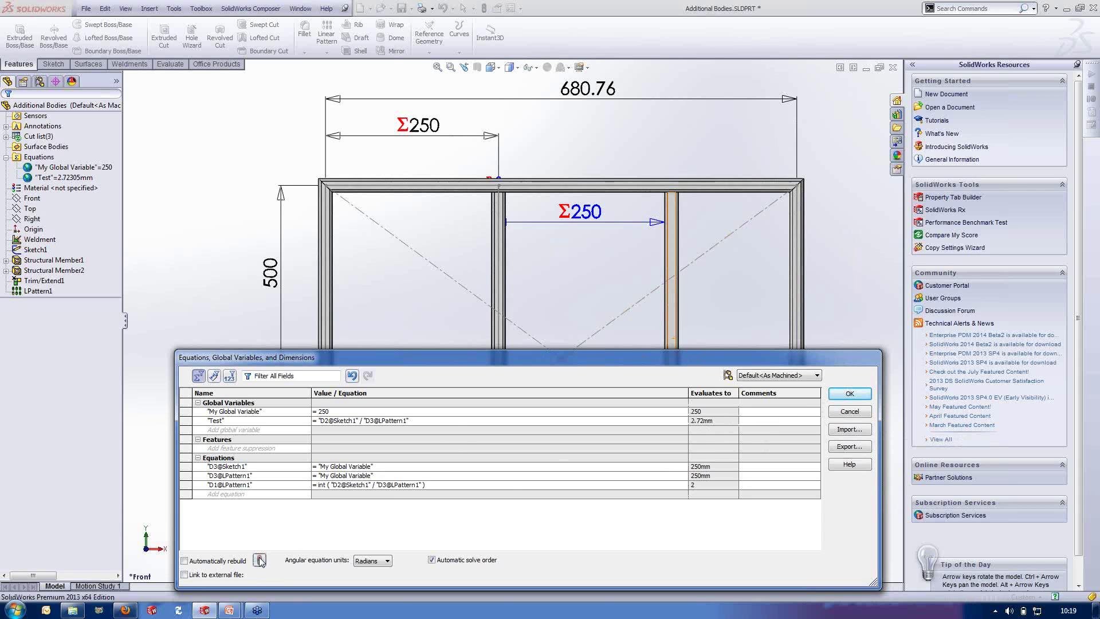
left_click(847, 394)
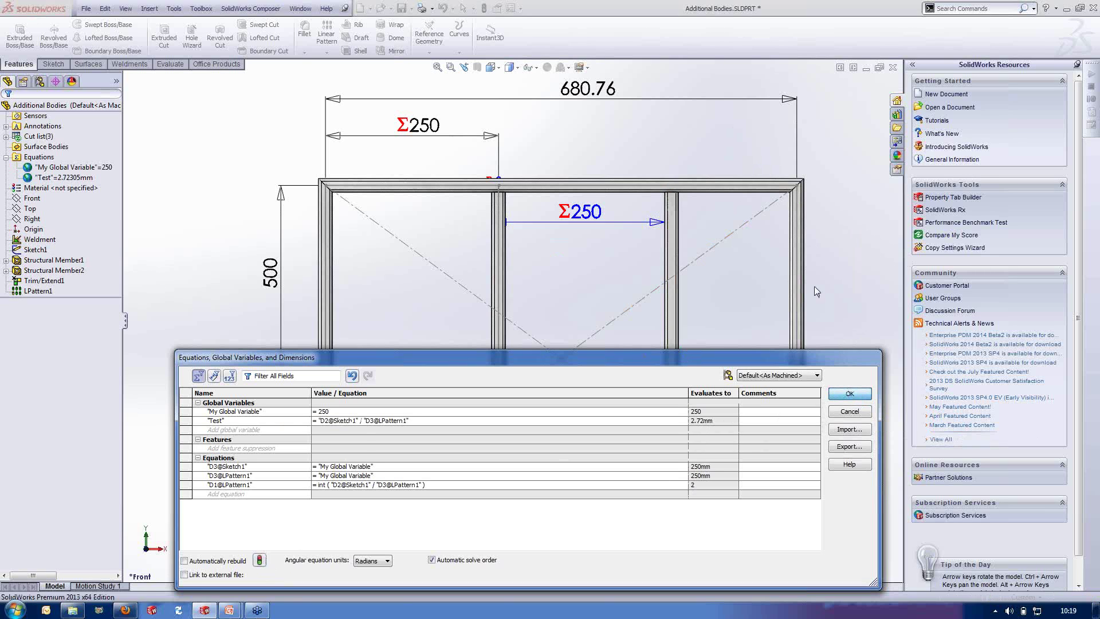
Freely resize the frame sketch's overall width with Instant3D to about 699 mm to test the rounded instance count
double_click(587, 89)
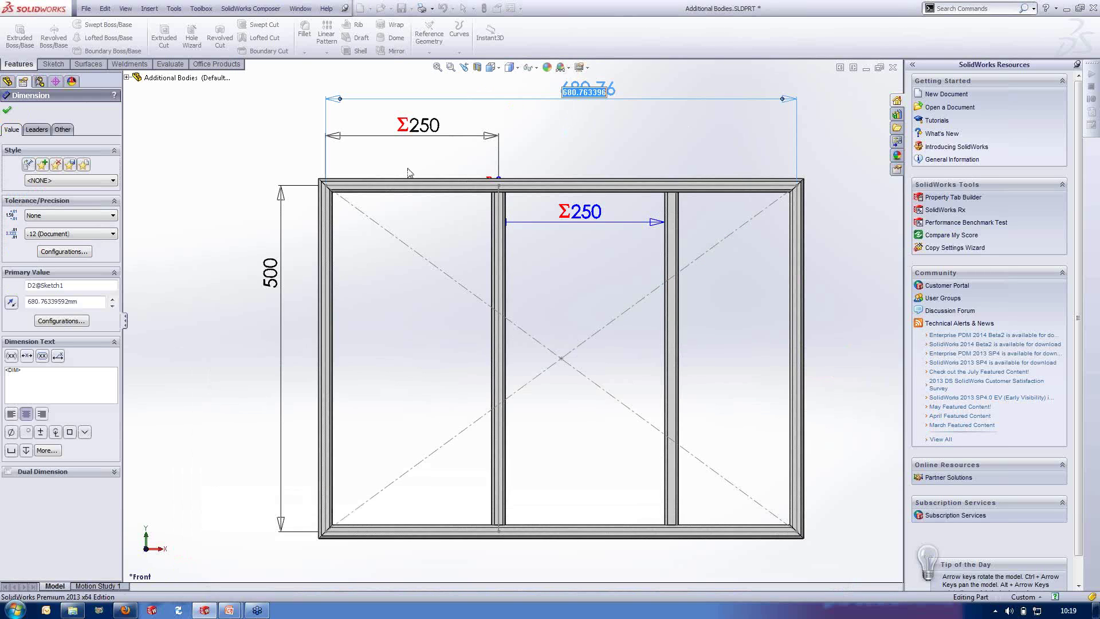
left_click(8, 113)
left_click(35, 250)
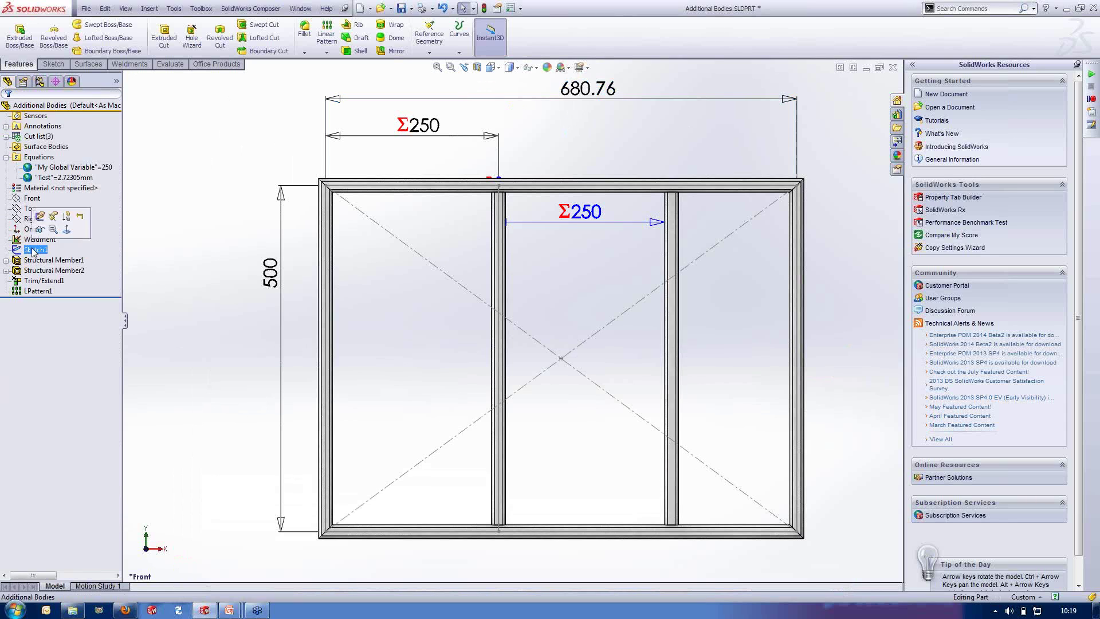
mouse_move(796, 100)
left_mouse_down()
mouse_move(929, 117)
mouse_move(800, 109)
left_mouse_up()
left_click_drag(802, 107, 799, 108)
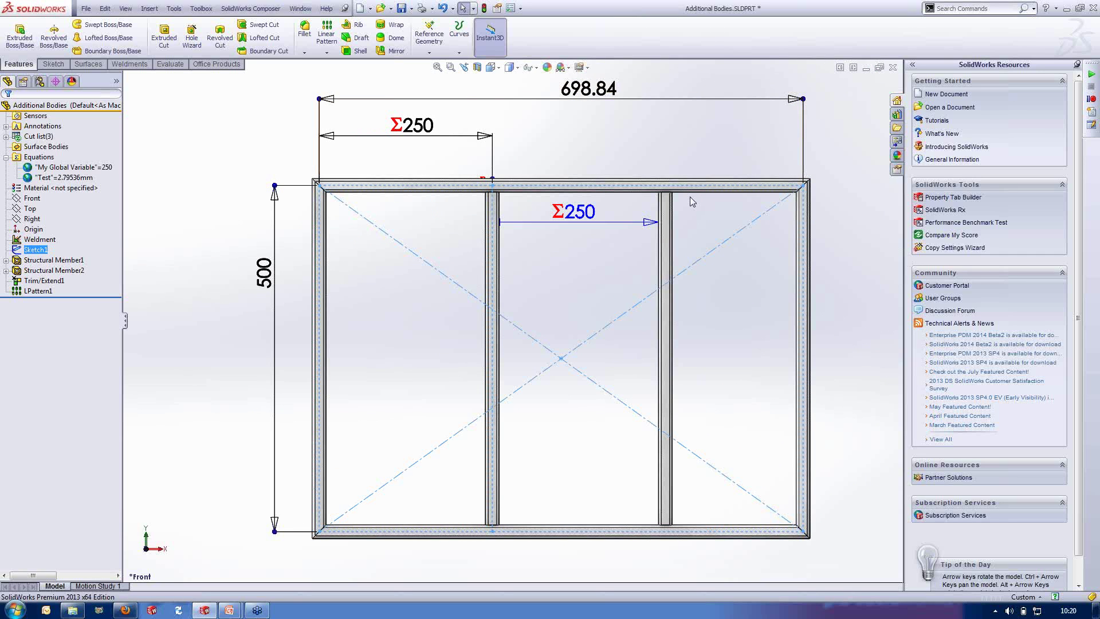
Open the equations and add a global variable "New Variable" equal to abs(50*-1)
right_click(36, 157)
left_click(60, 164)
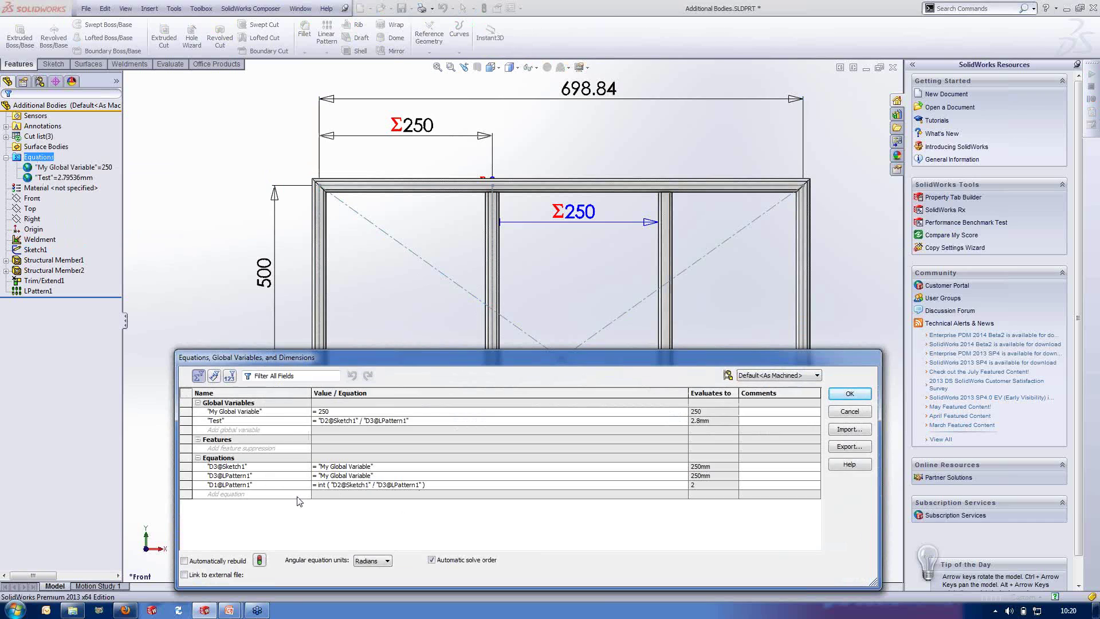
left_click(290, 430)
type("New Variable")
key("Tab")
mouse_move(441, 459)
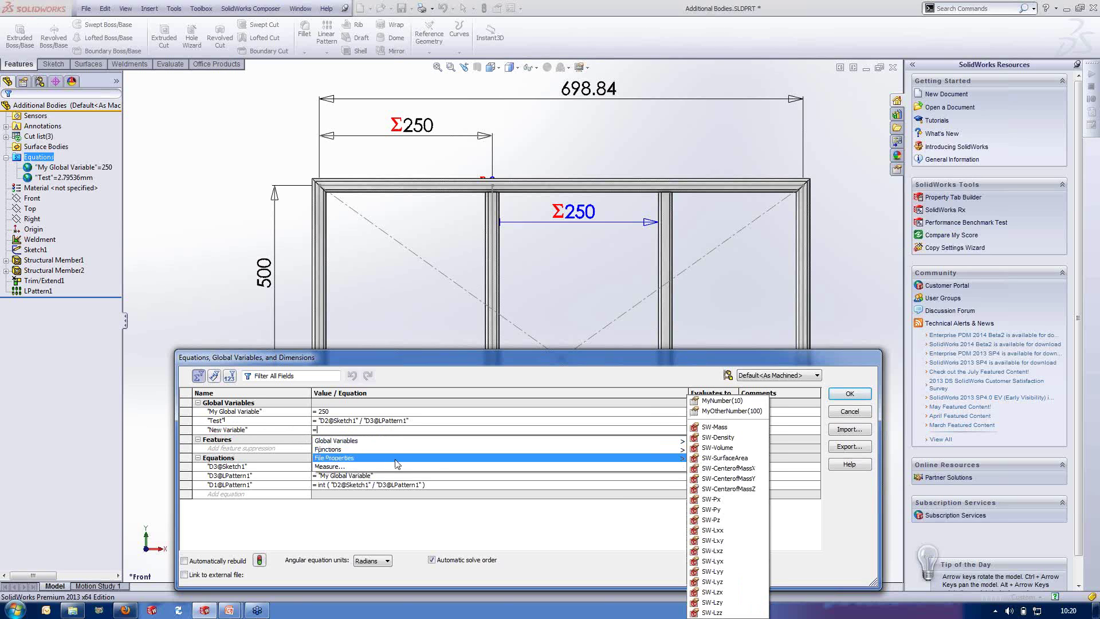
mouse_move(556, 450)
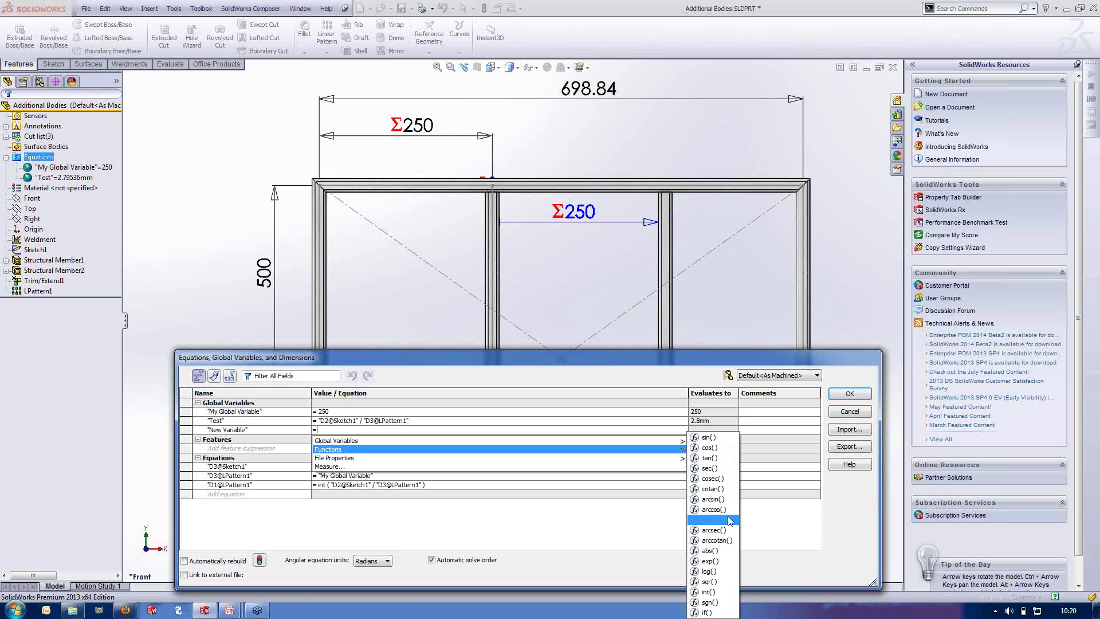
left_click(723, 552)
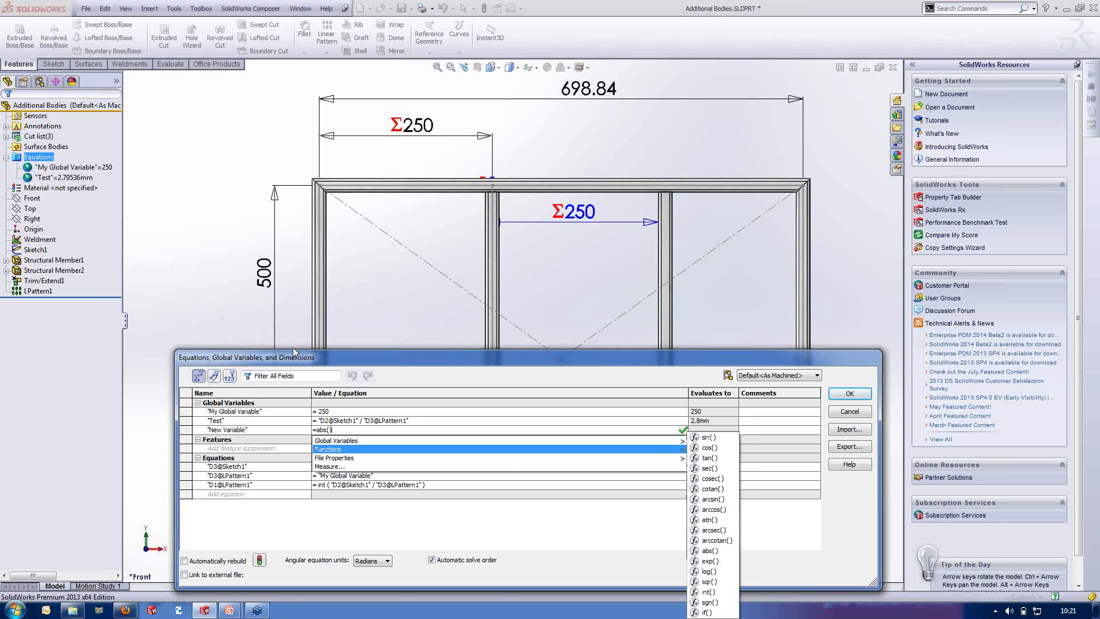
mouse_move(392, 440)
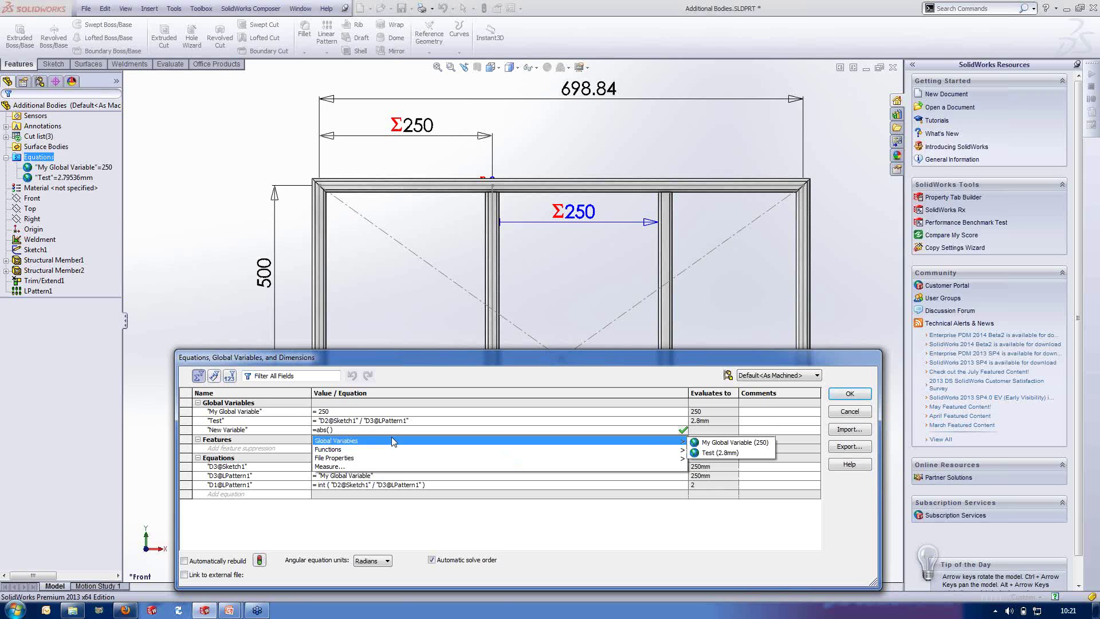
type("50")
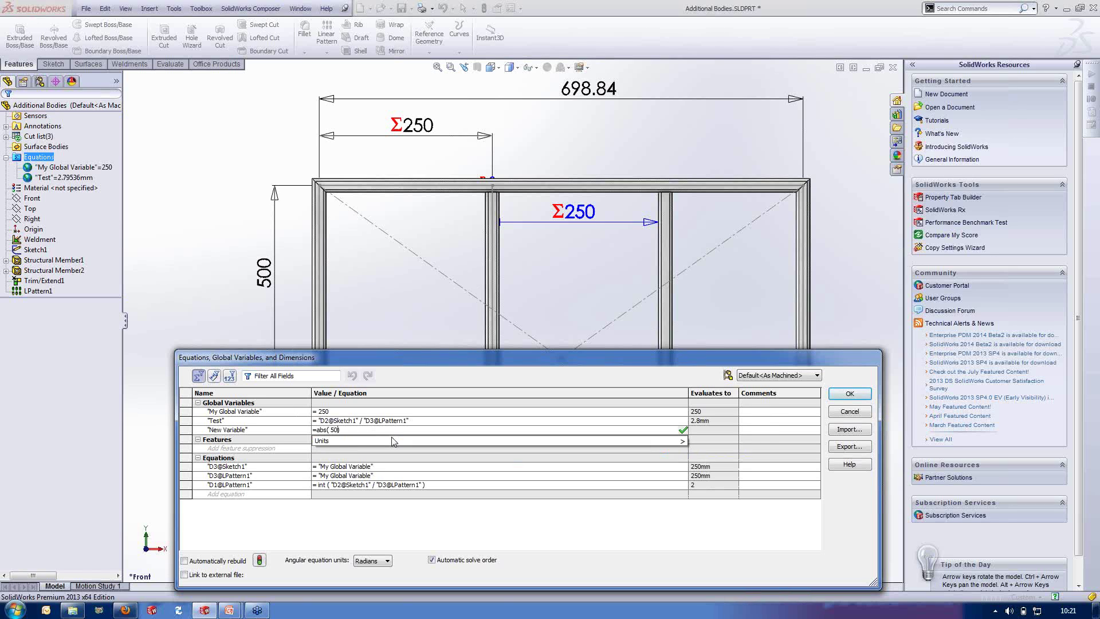
type("*-1")
key("Return")
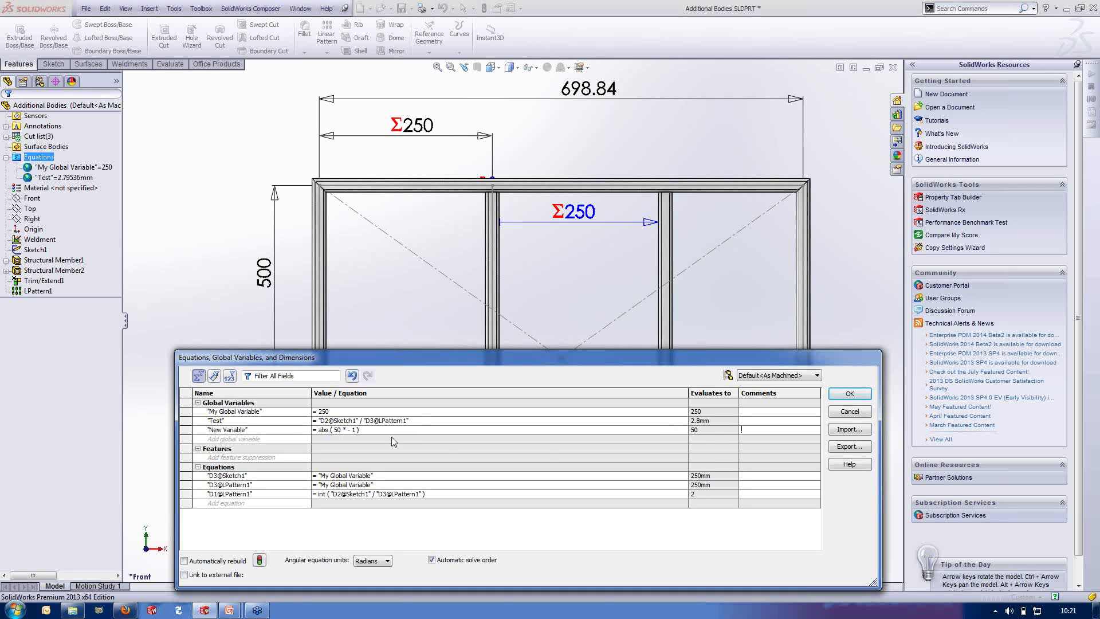
Remove the abs function from the "New Variable" equation, leaving ( 50 * - 1 ), and accept the expression
left_click(334, 431)
left_click_drag(329, 430, 322, 430)
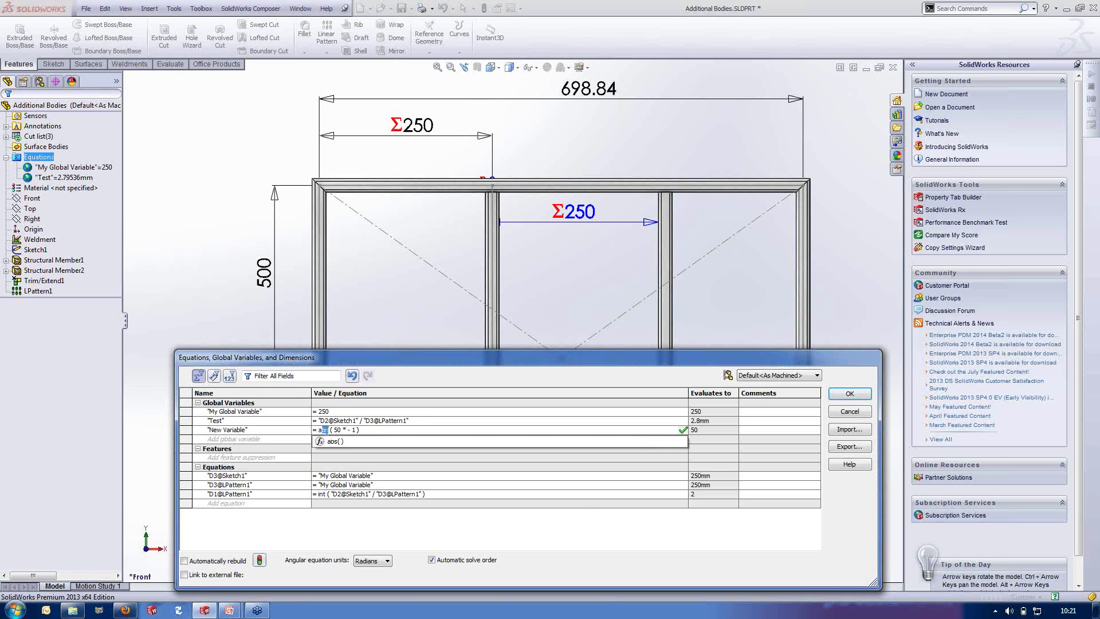
key("BackSpace")
key("BackSpace")
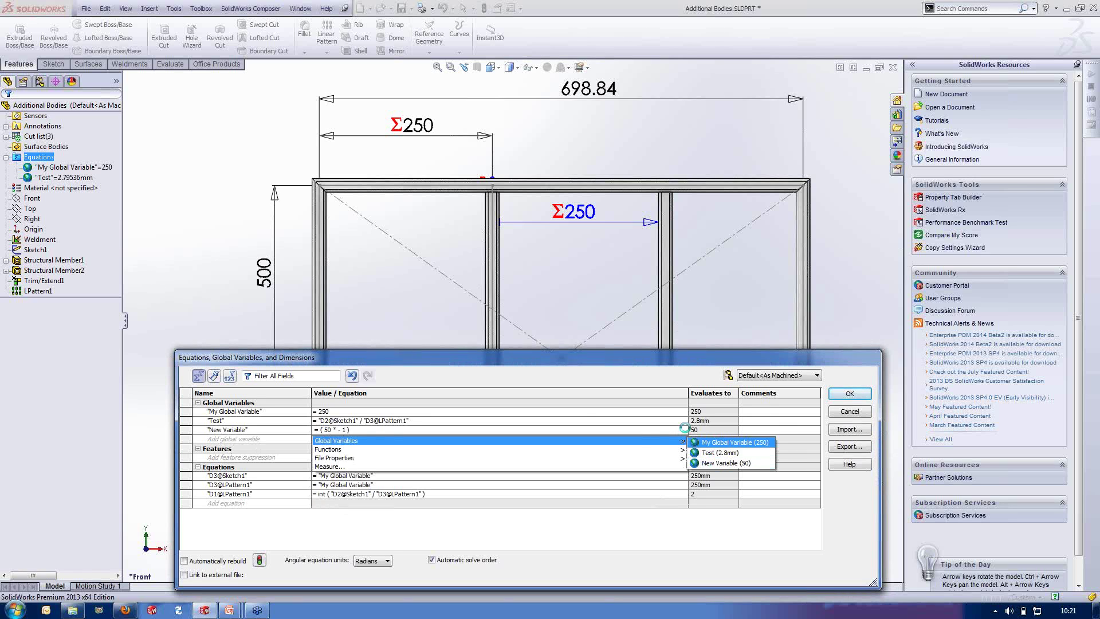
left_click(683, 429)
Put the abs function back in front of ( 50 * - 1 ) in the "New Variable" equation
left_click(321, 430)
type("abs")
left_click(396, 431)
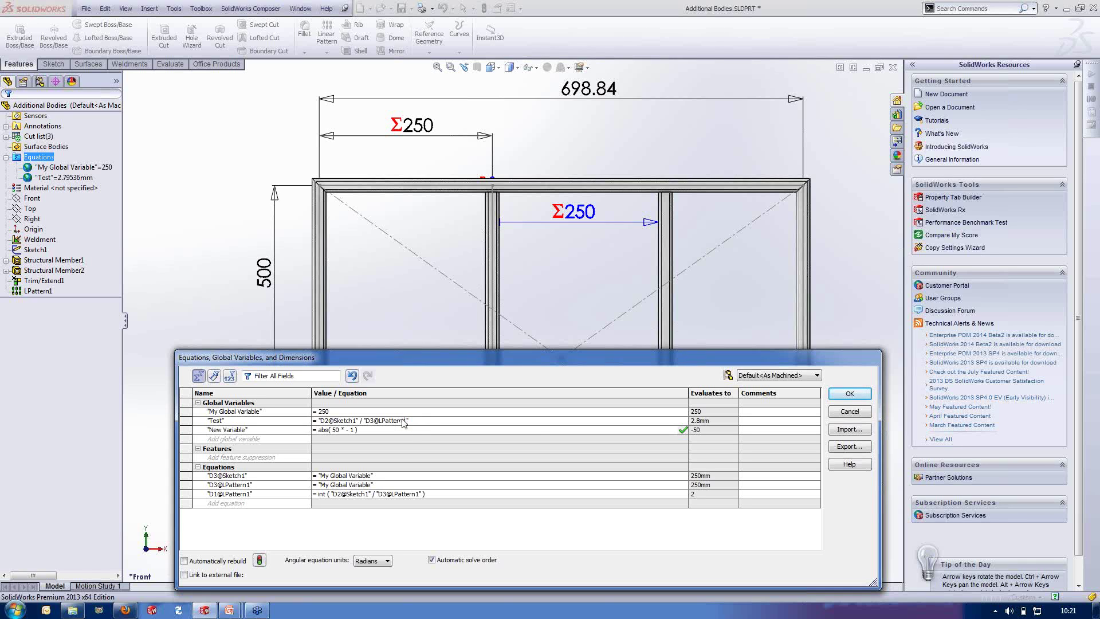
left_click(681, 431)
left_click(321, 442)
type("Next variable")
key("Tab")
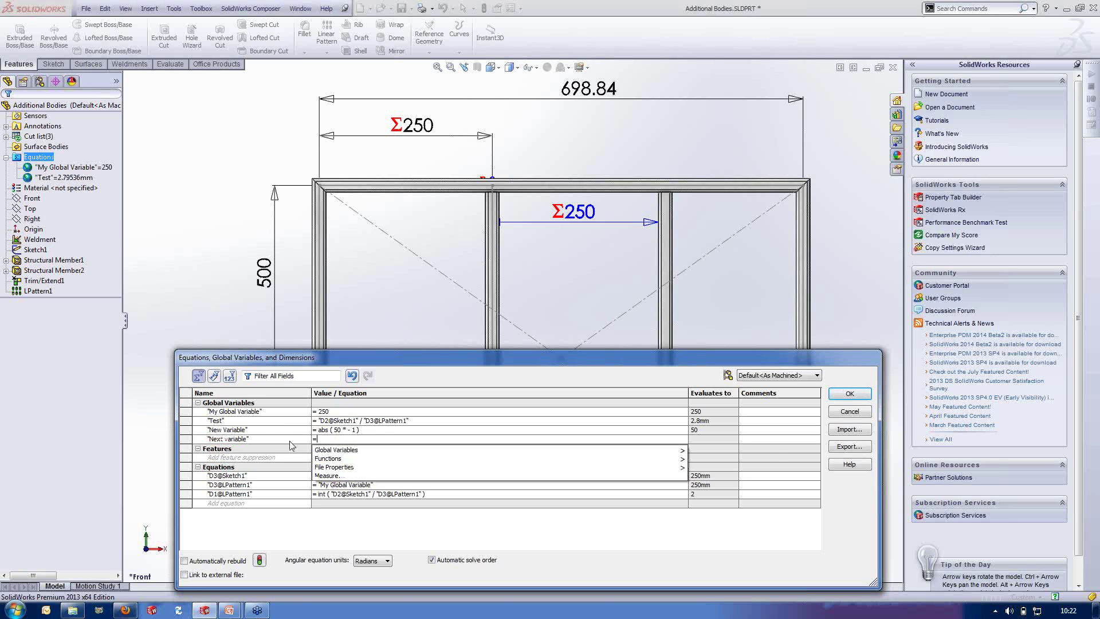
mouse_move(343, 456)
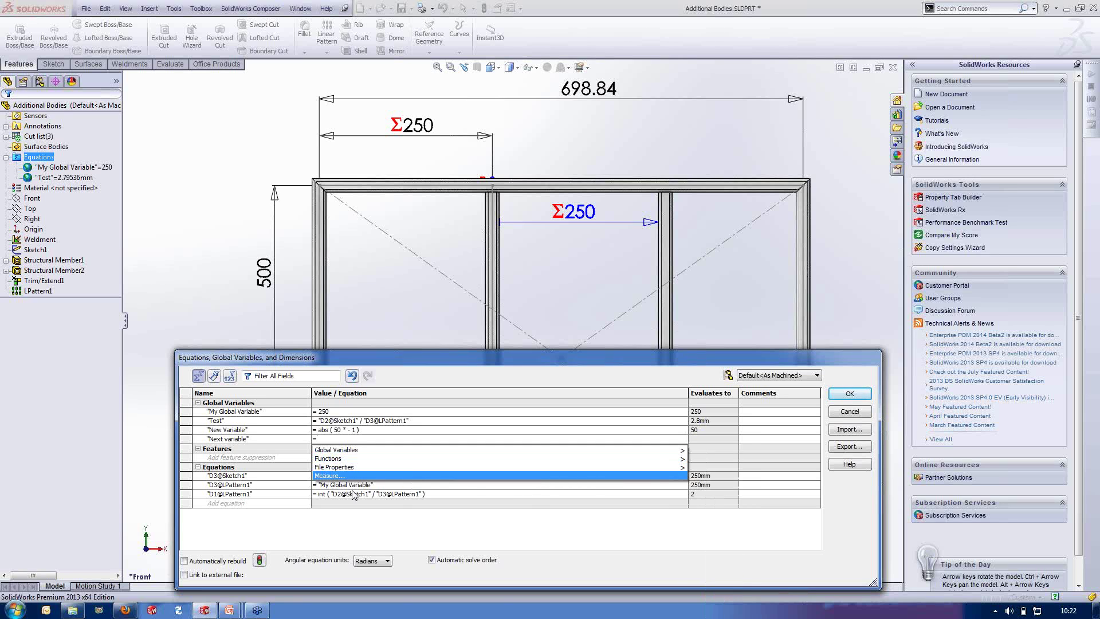
mouse_move(682, 455)
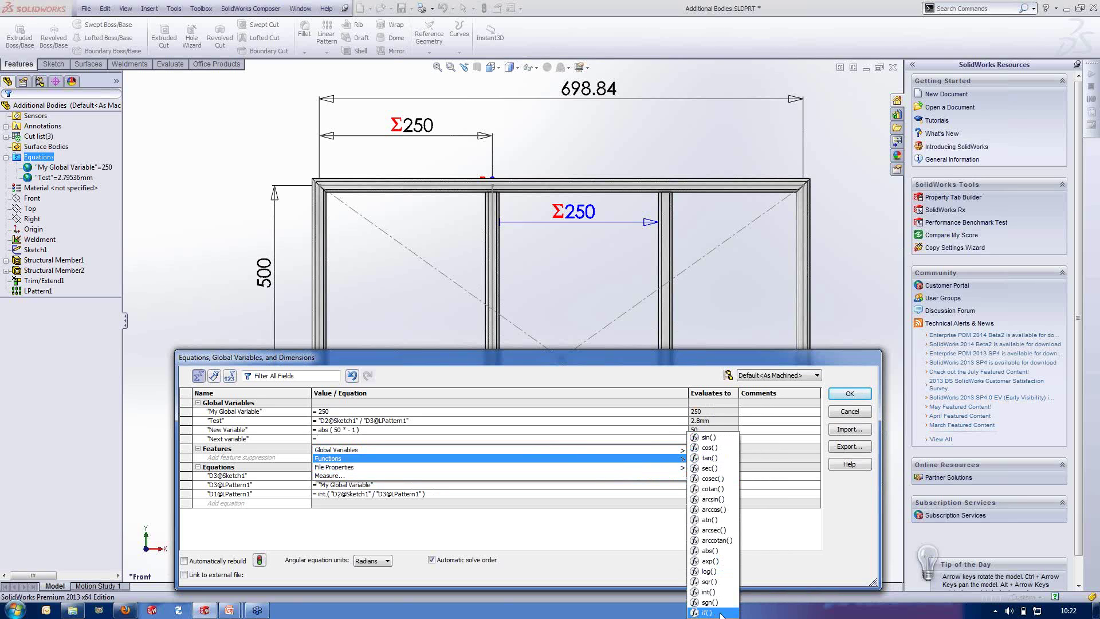
mouse_move(375, 450)
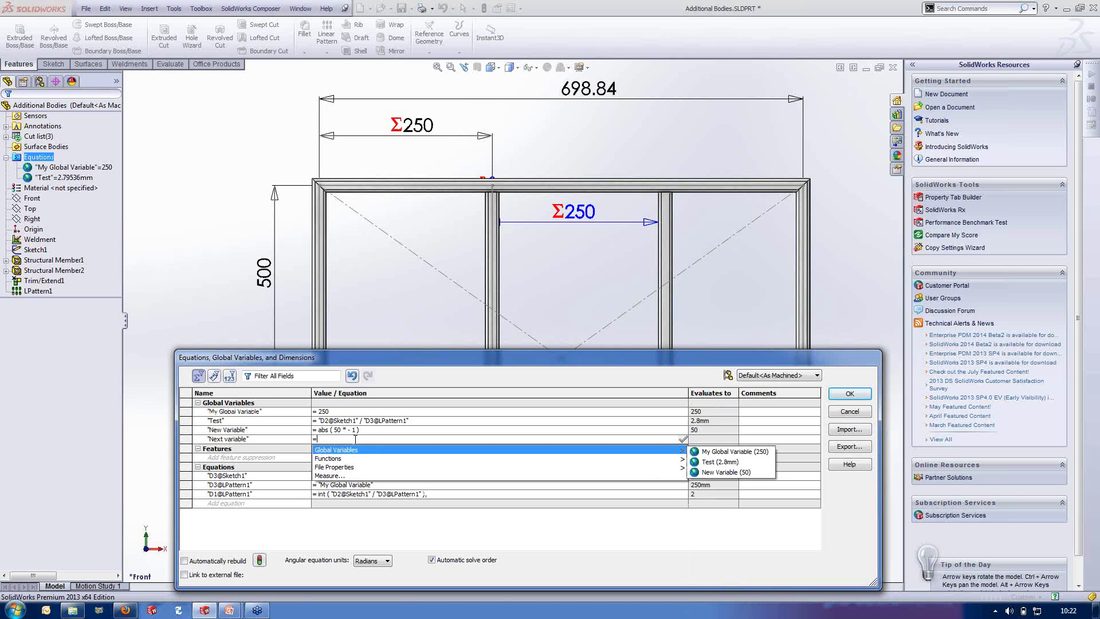
Accept the equations and open the recent part Frame.SLDPRT
left_click(856, 393)
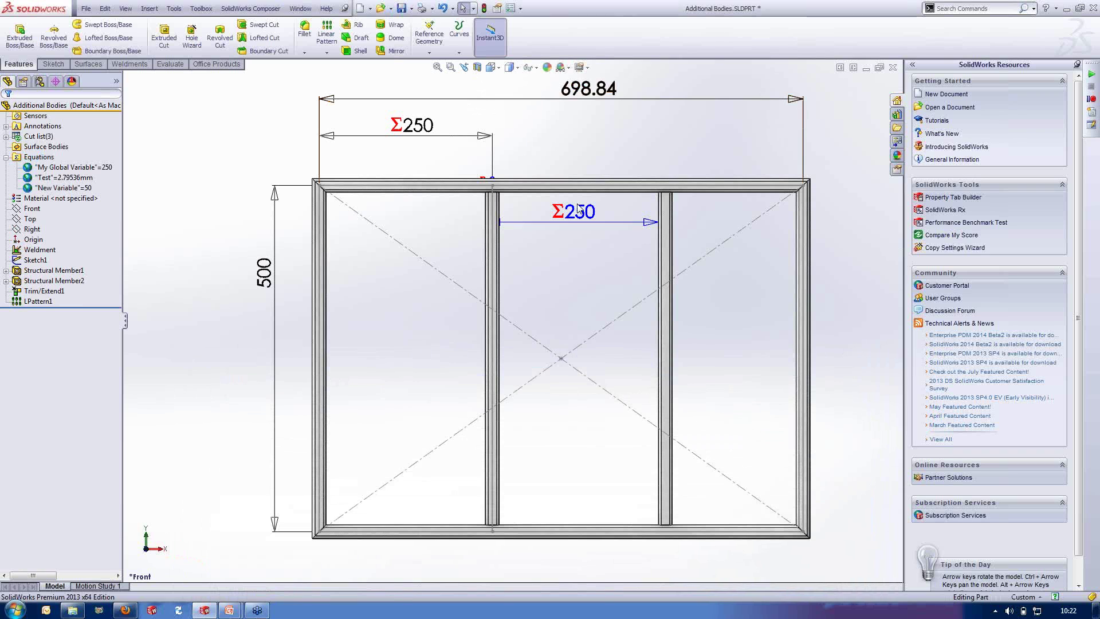
key("r")
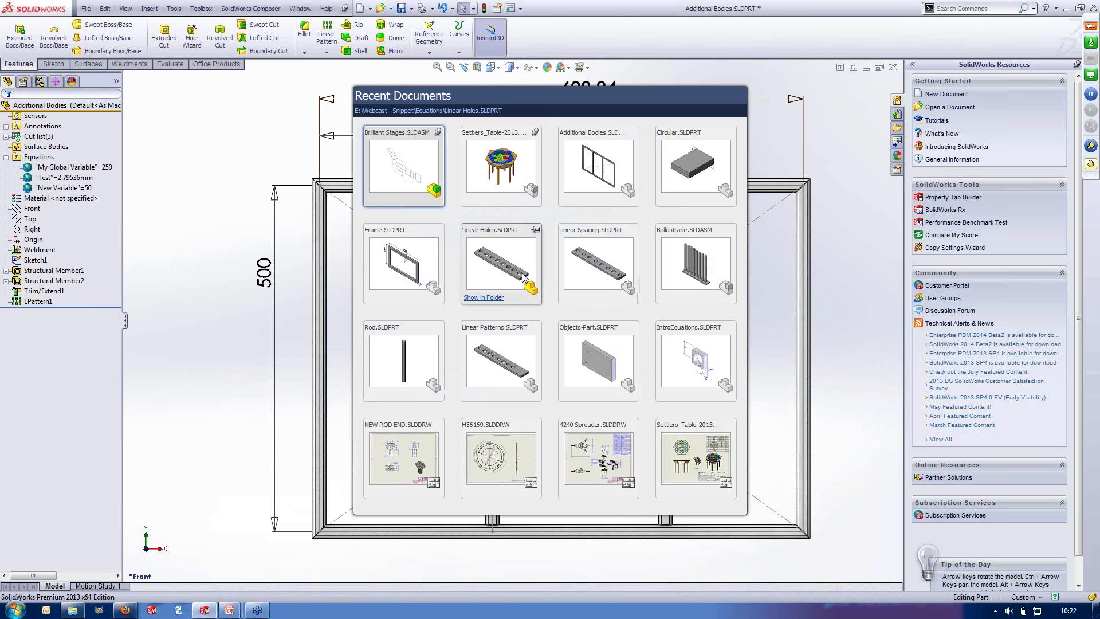
left_click(434, 251)
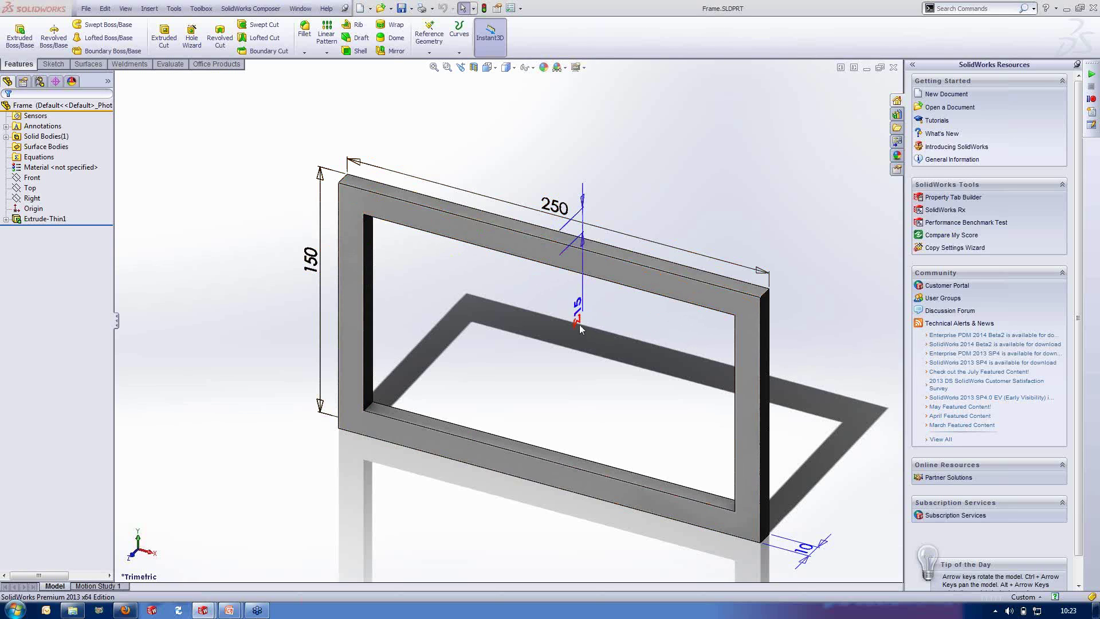
right_click(33, 156)
left_click(310, 137)
double_click(554, 205)
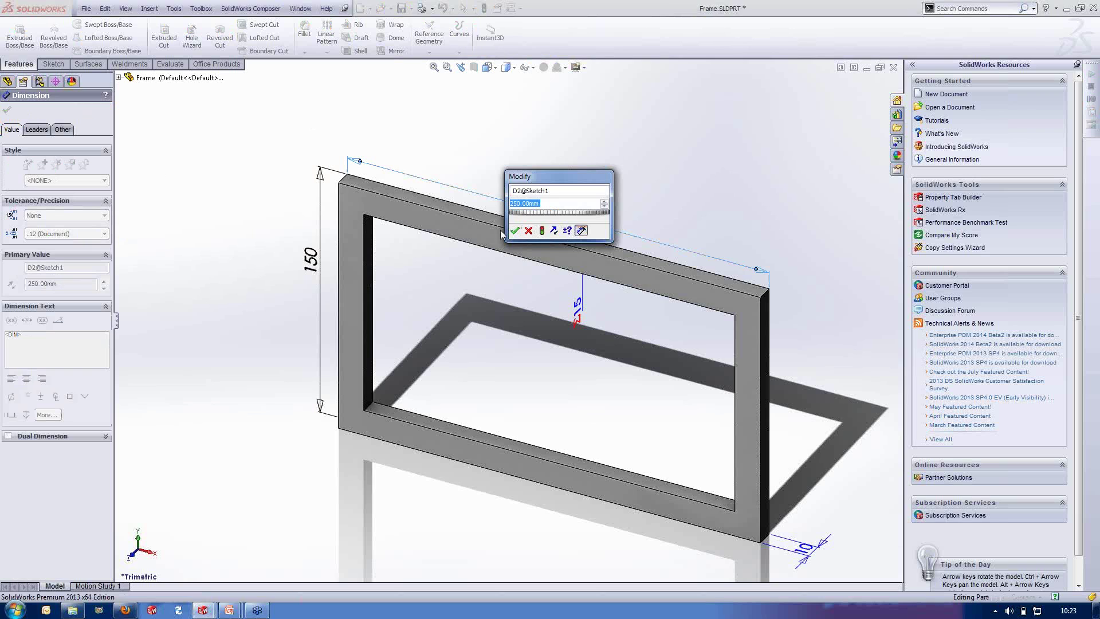
left_click(527, 231)
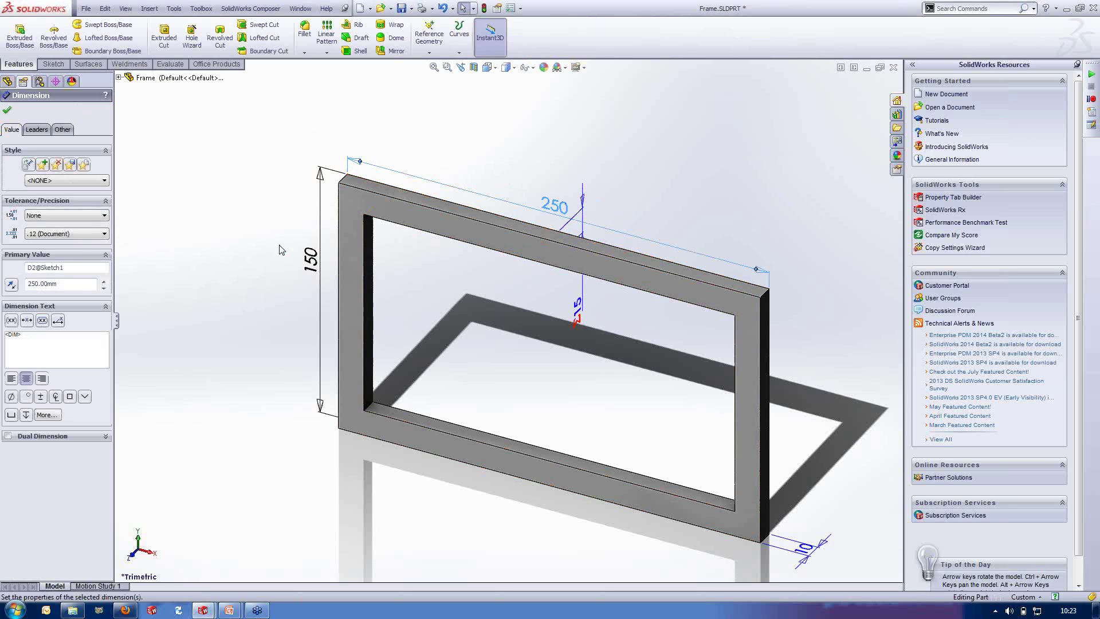
Set the frame's height and width both to 200 mm and rebuild the part
double_click(309, 259)
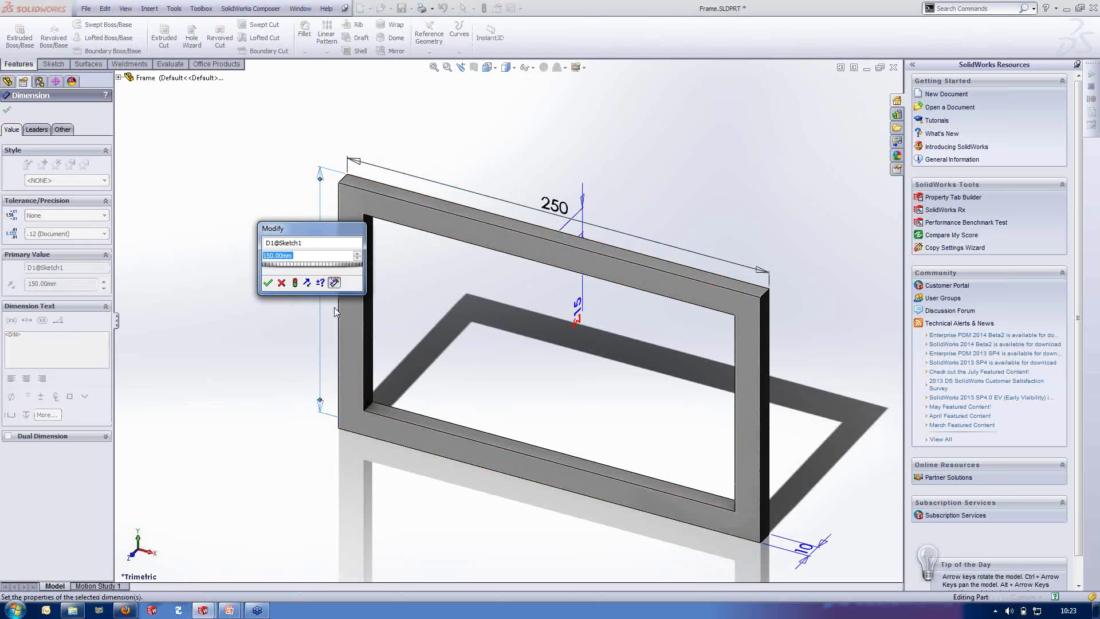
type("200")
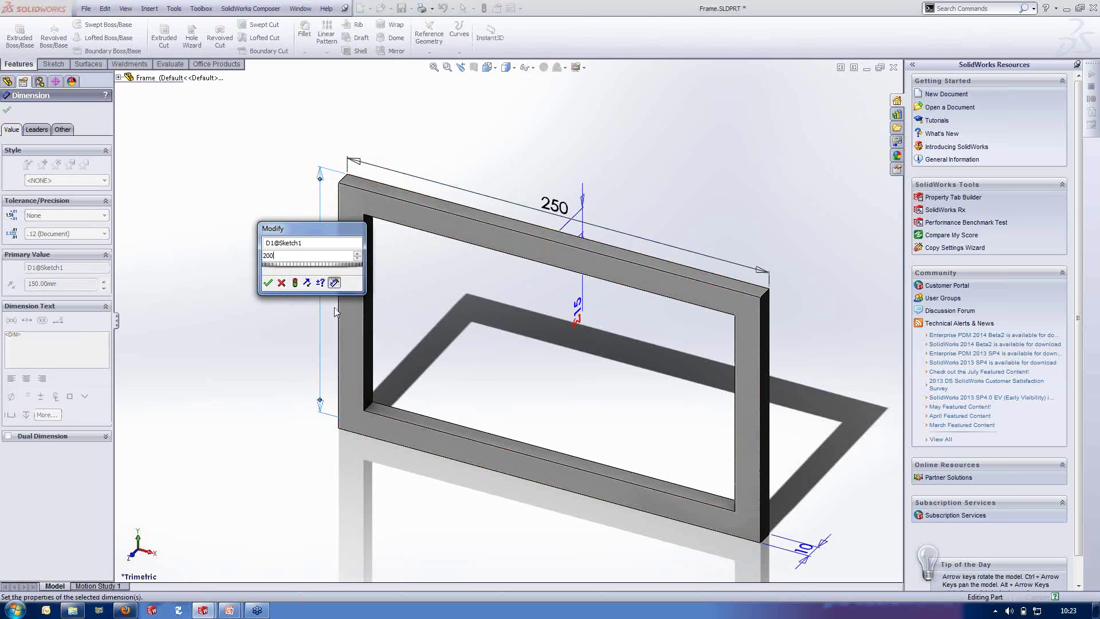
key("Return")
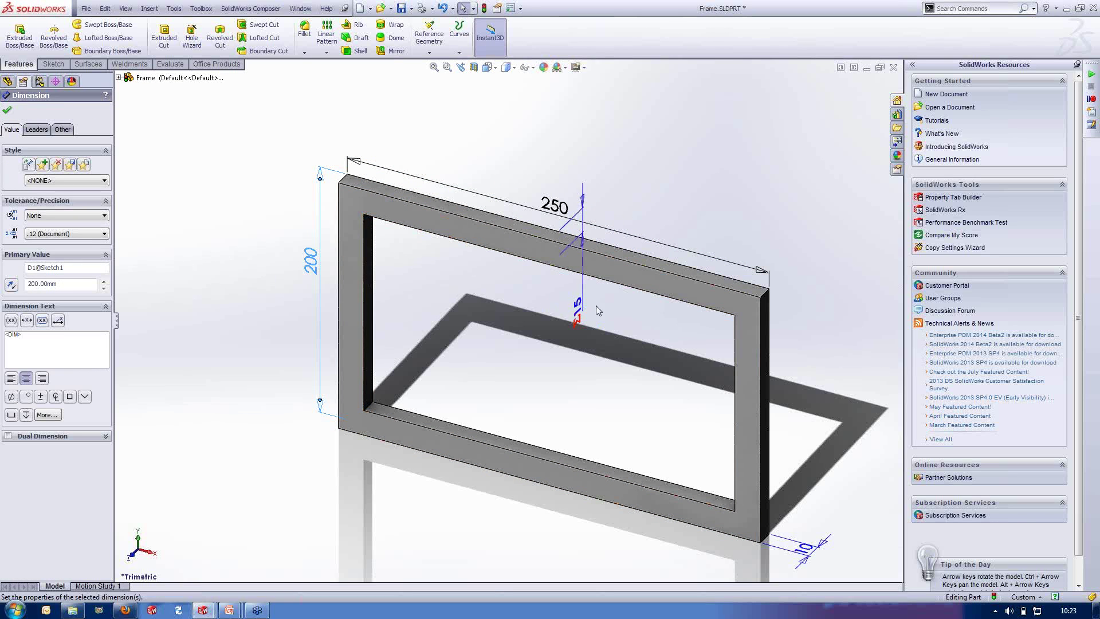
double_click(554, 205)
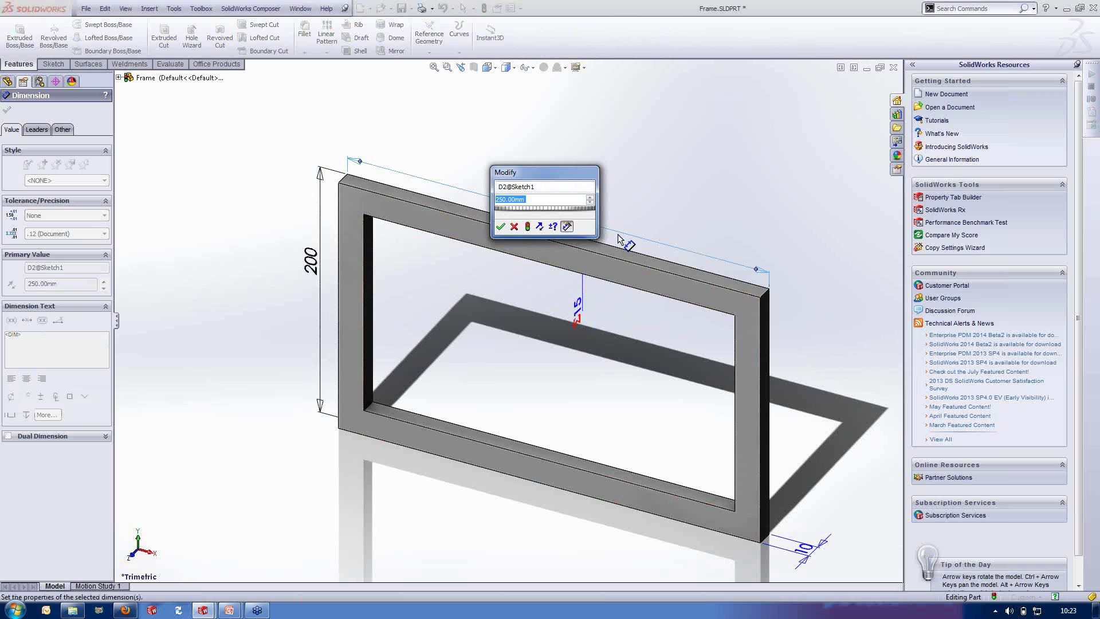
type("200")
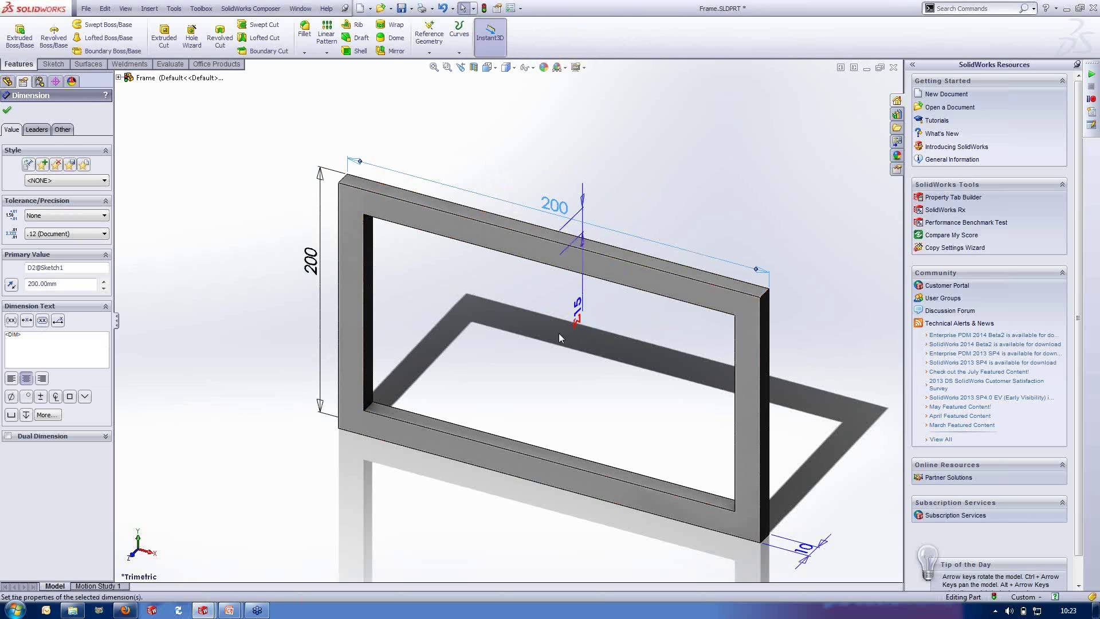
left_click(547, 337)
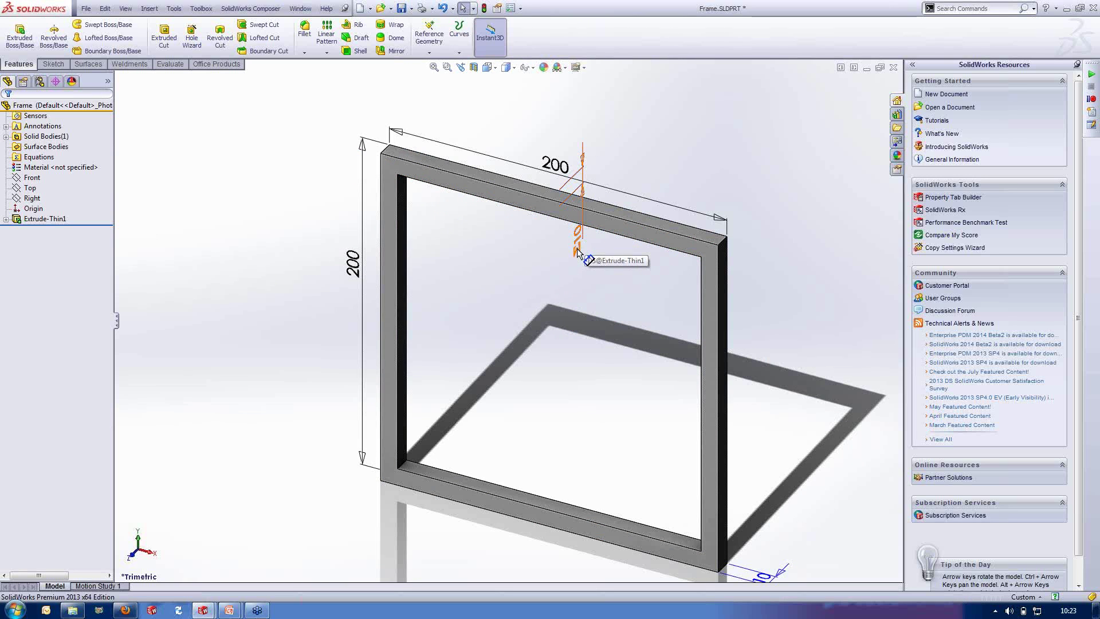
left_click(353, 264)
left_click(354, 264)
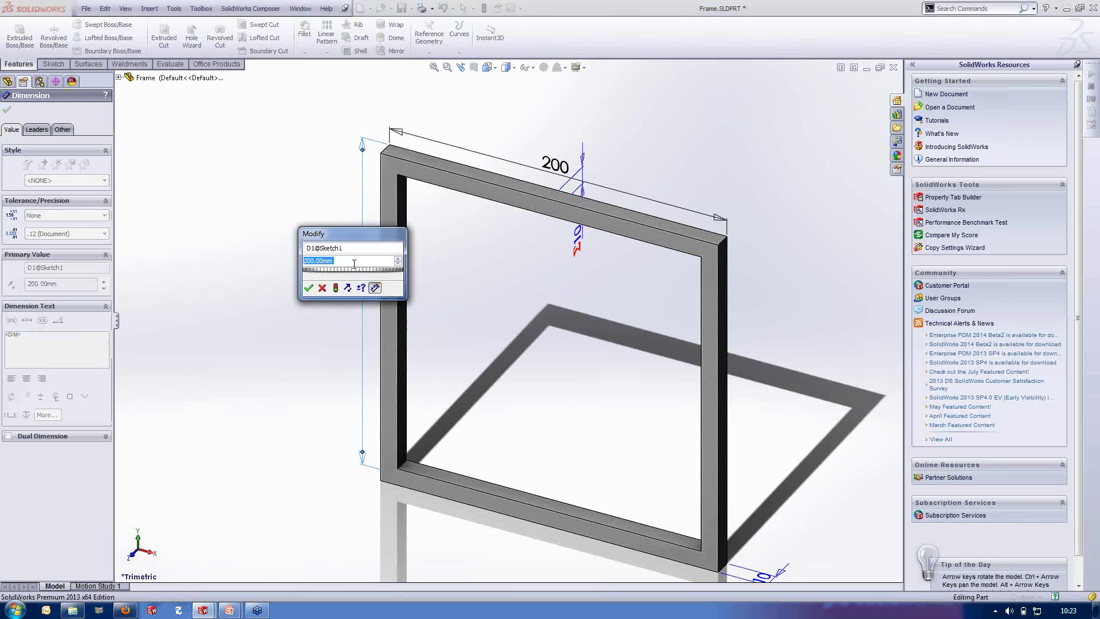
left_click(311, 289)
left_click(270, 224)
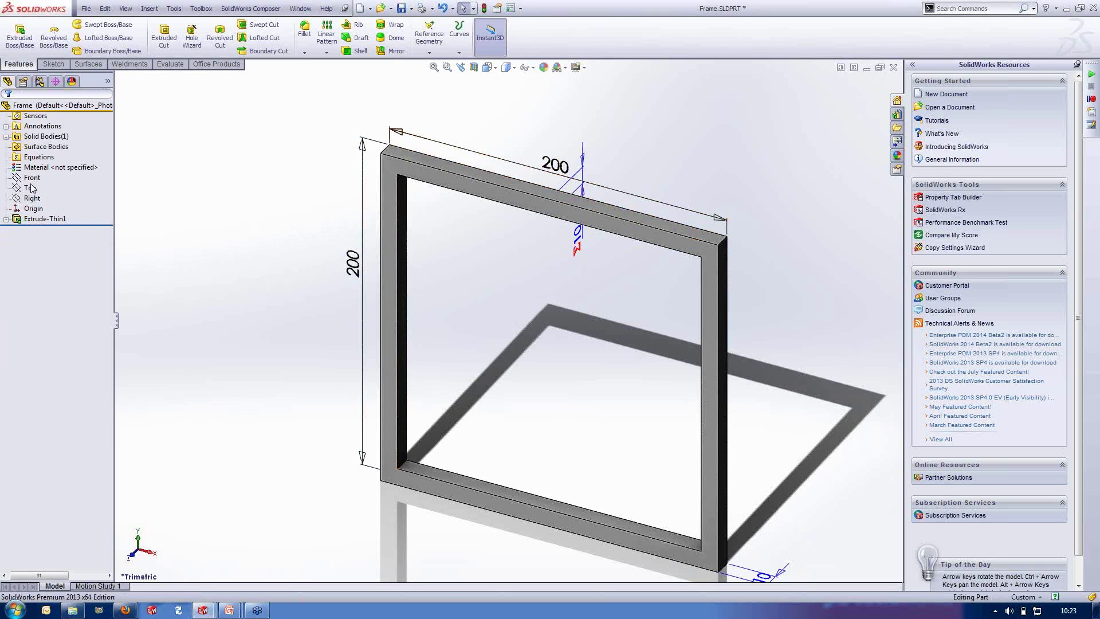
Open the equations, examine the nested if() equation driving D5@Extrude-Thin1 and the frame width it refers to, and close them
right_click(32, 157)
left_click(83, 167)
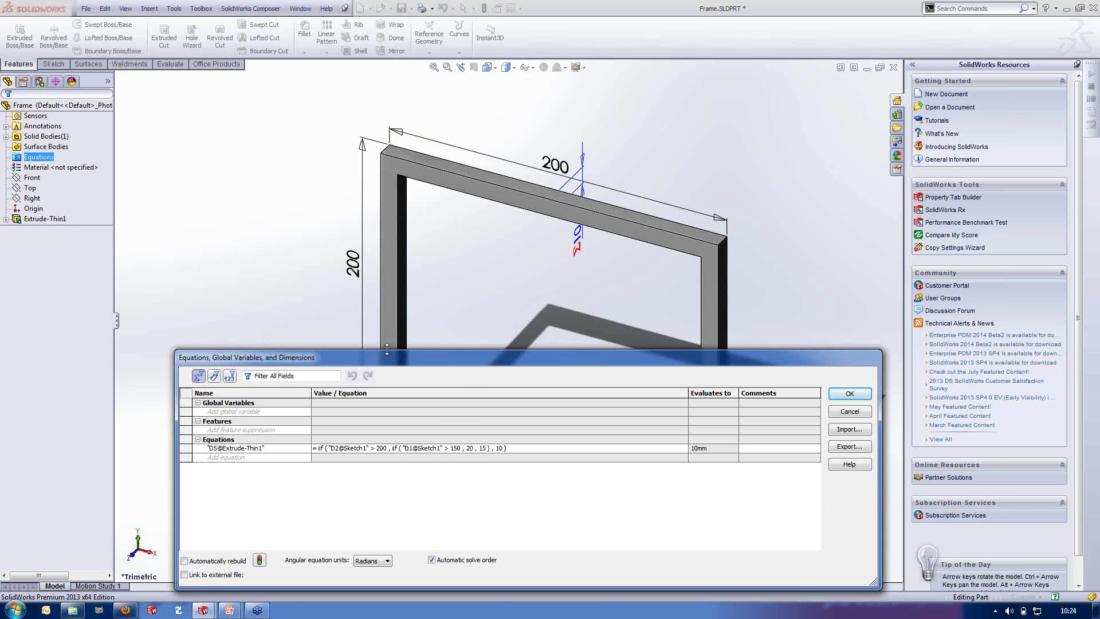
left_click(553, 166)
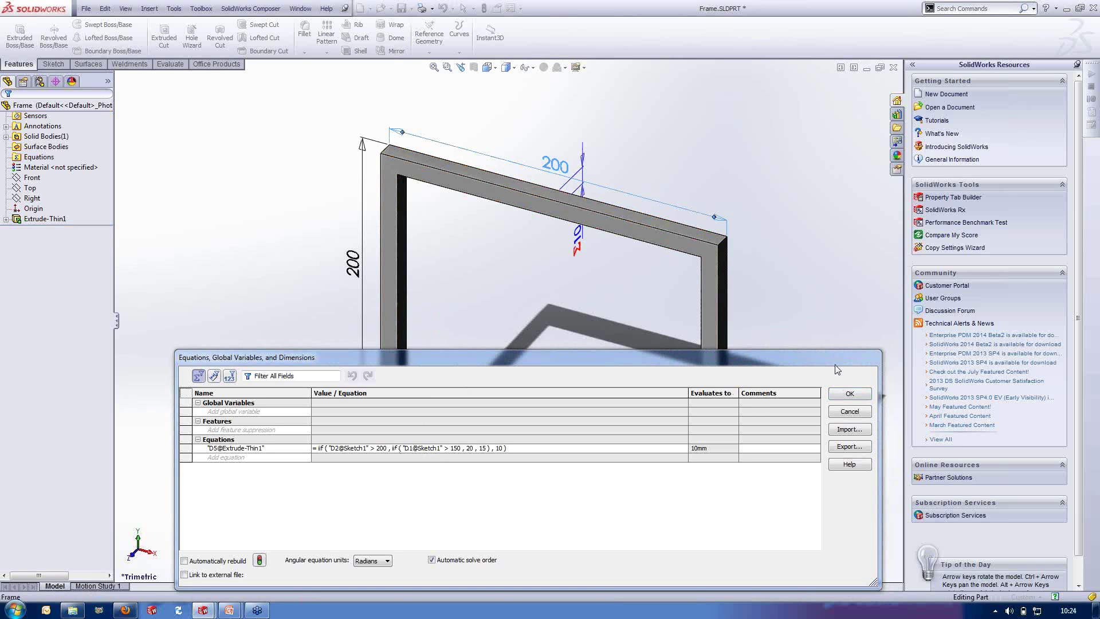
left_click(849, 394)
Set the frame's width to 250 mm and rebuild to test the conditional thickness equation
double_click(563, 170)
type("250")
key("Return")
left_click(510, 252)
key("ctrl+b")
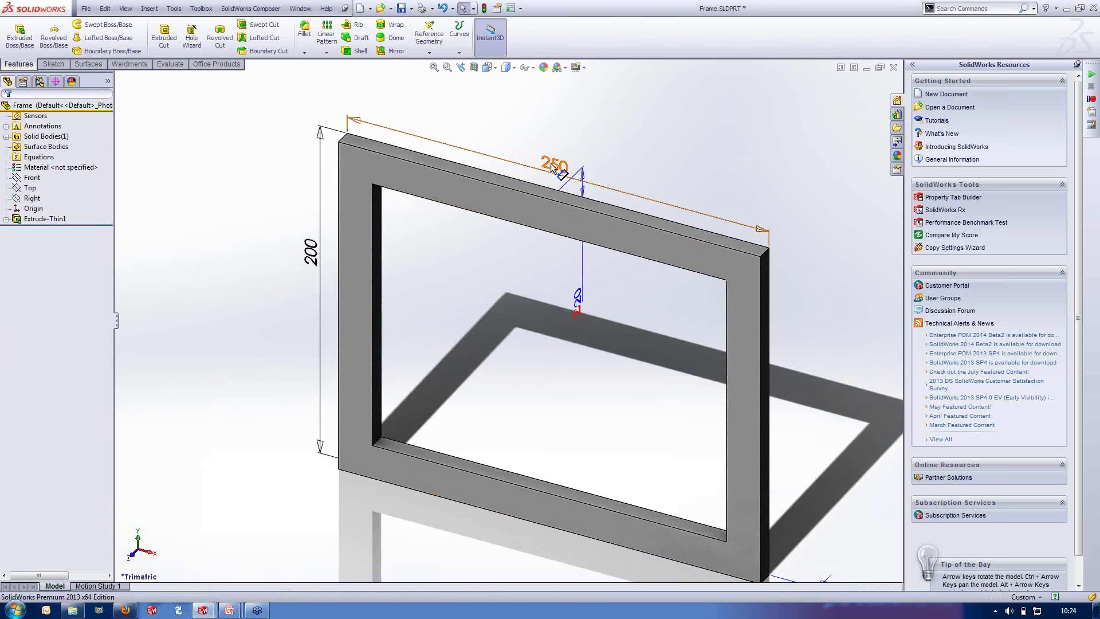
Reopen the equations to review the evaluated thickness of D5@Extrude-Thin1, and close them without changes
right_click(28, 159)
left_click(49, 166)
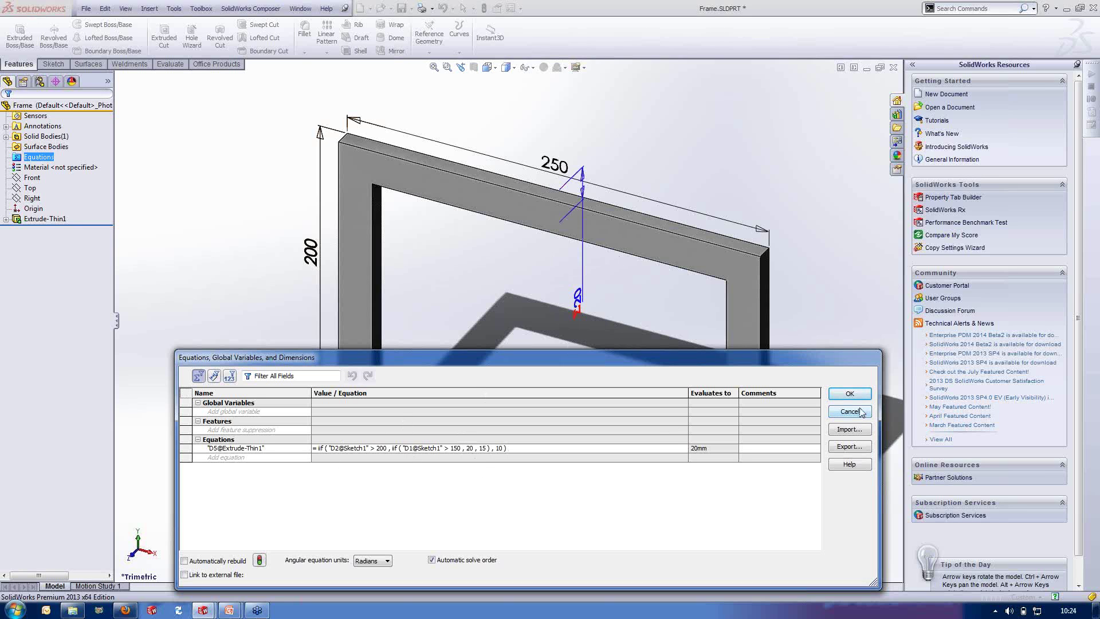
left_click(849, 412)
Switch to the Additional Bodies part and resize the frame's overall width to about 387 mm, continue past the rebuild error, and widen it to about 567 mm
key("ctrl+Tab")
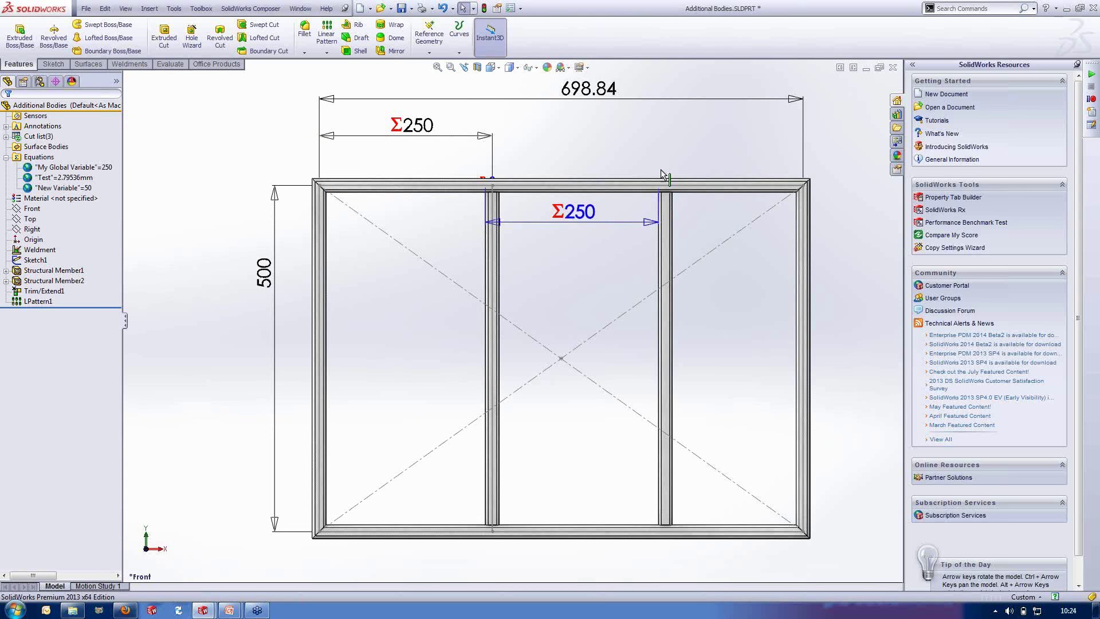
double_click(588, 87)
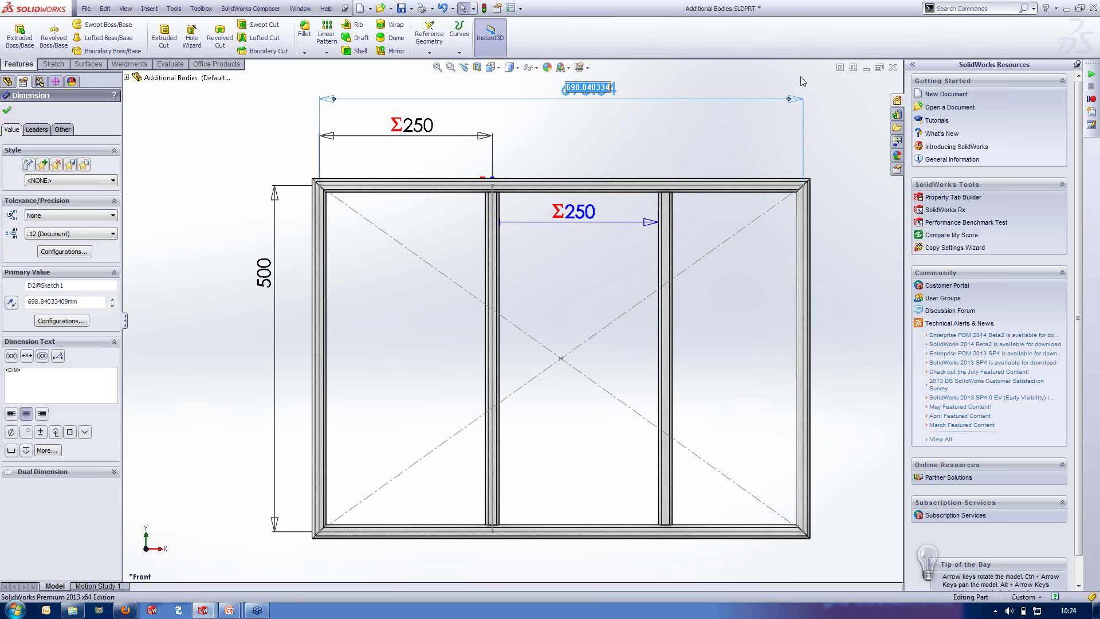
left_click(728, 135)
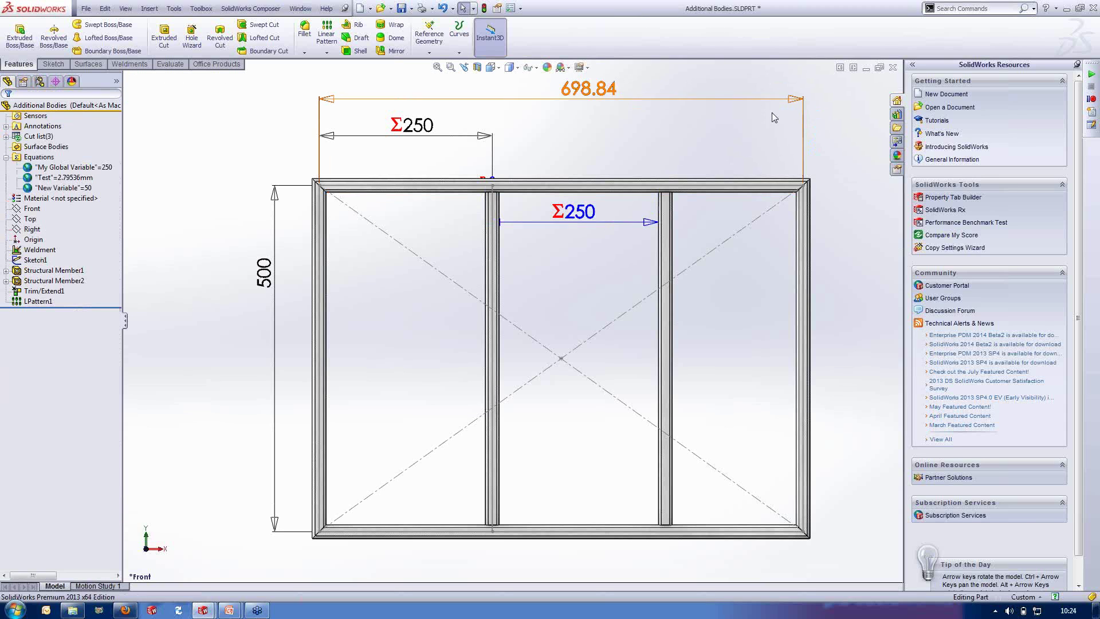
left_click(40, 260)
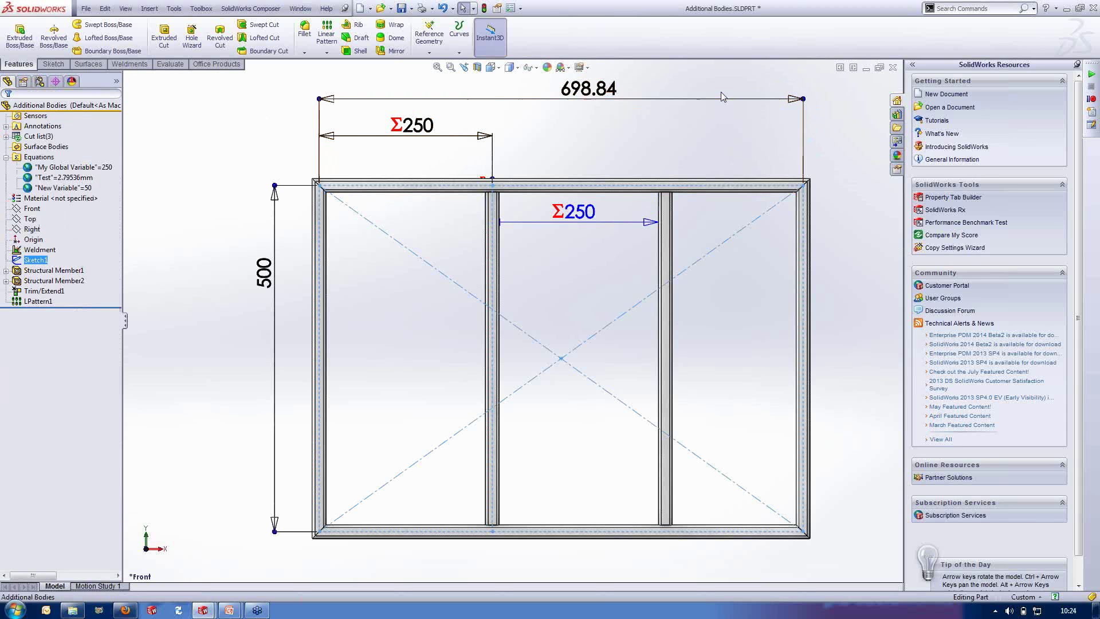
left_click_drag(803, 101, 683, 125)
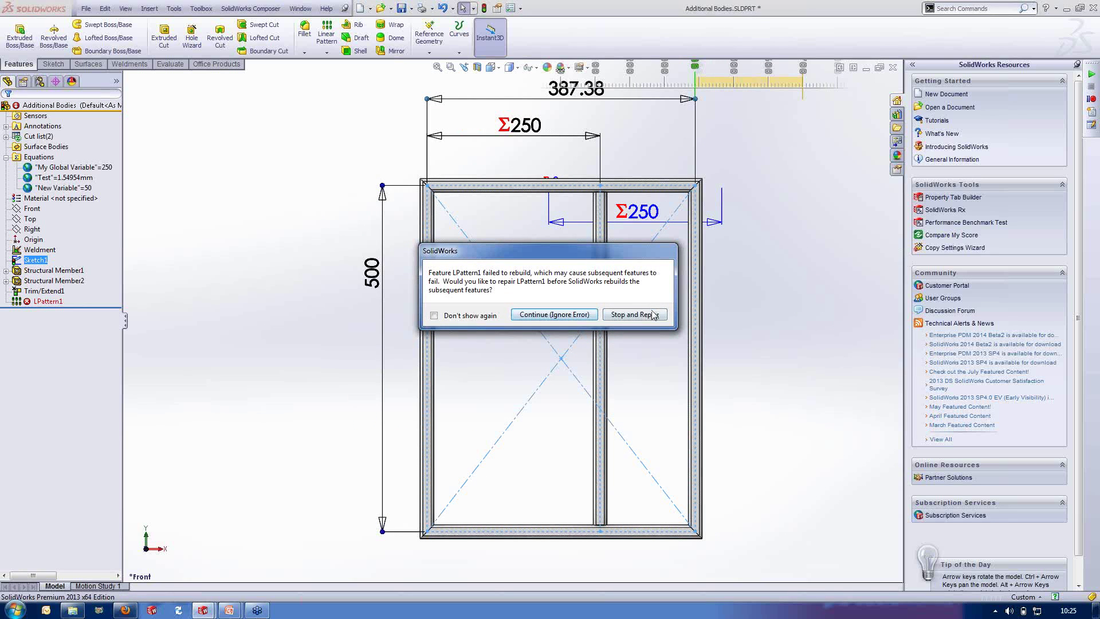
left_click(590, 315)
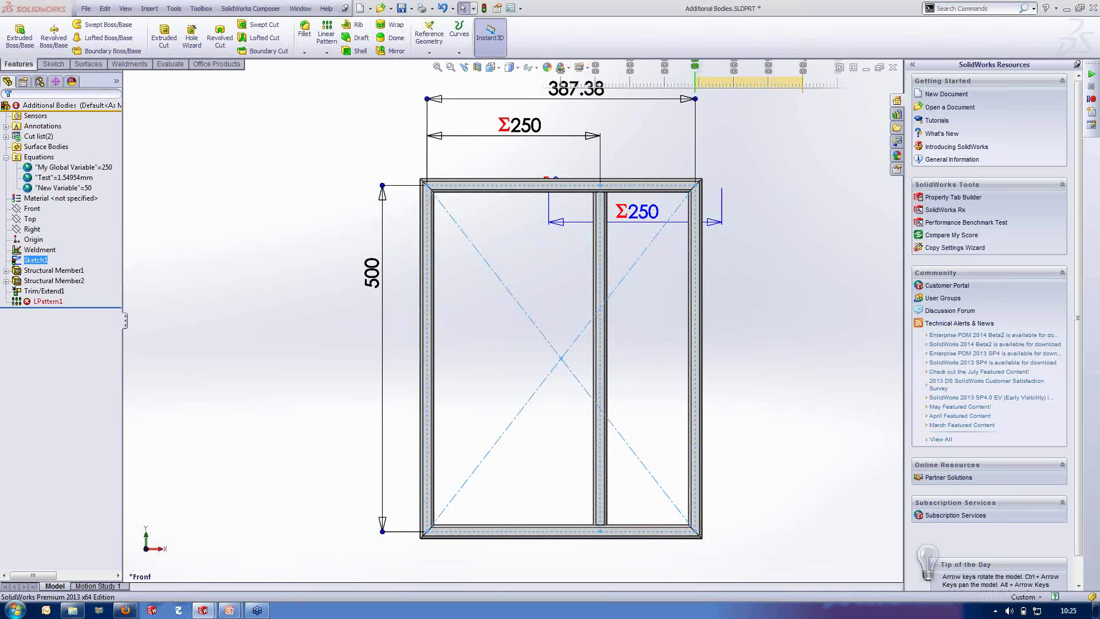
left_click_drag(728, 99, 770, 104)
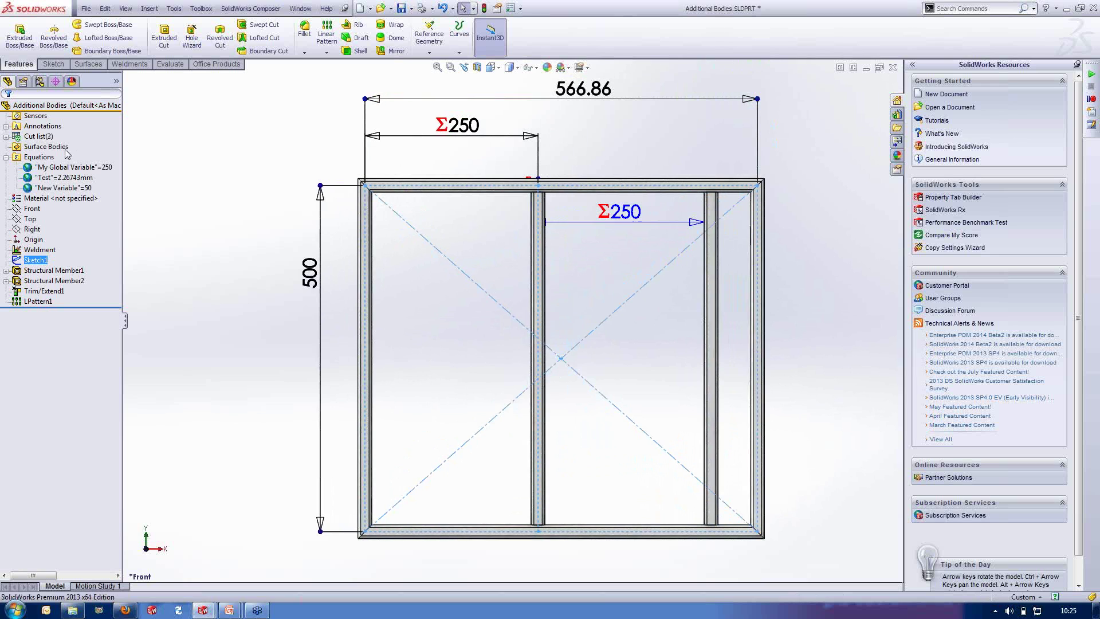
Open the part's equations and add a feature suppression entry for Trim/Extend1
right_click(32, 156)
left_click(63, 162)
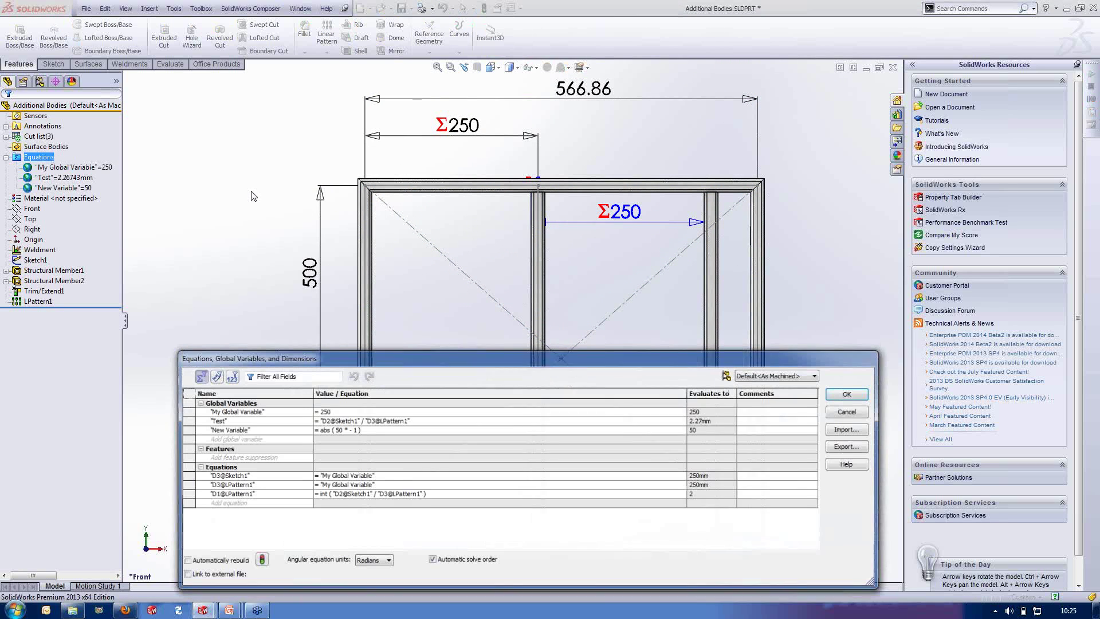
left_click(239, 457)
left_click(44, 291)
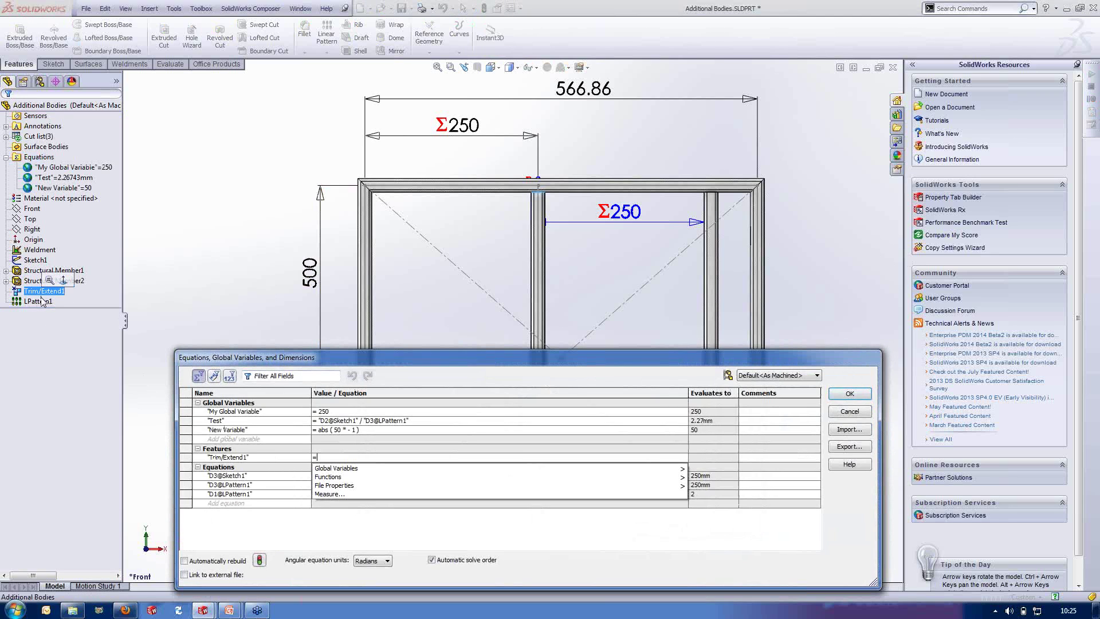
Begin the Trim/Extend1 equation as an if() function testing whether the overall frame width "D2@Sketch1" is <=500
type("if")
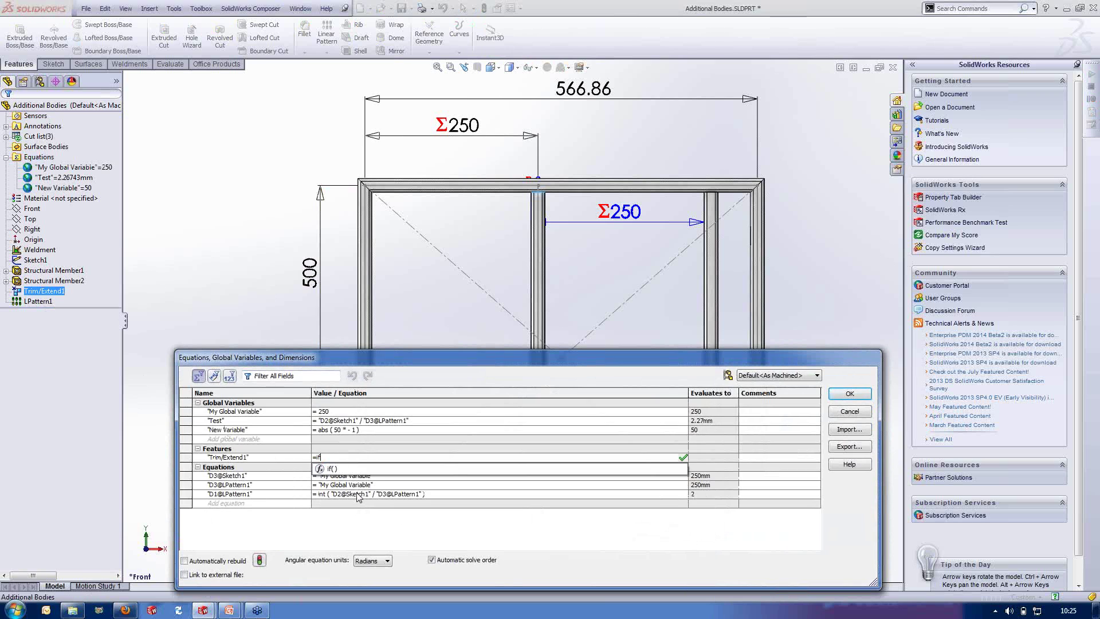
type("(")
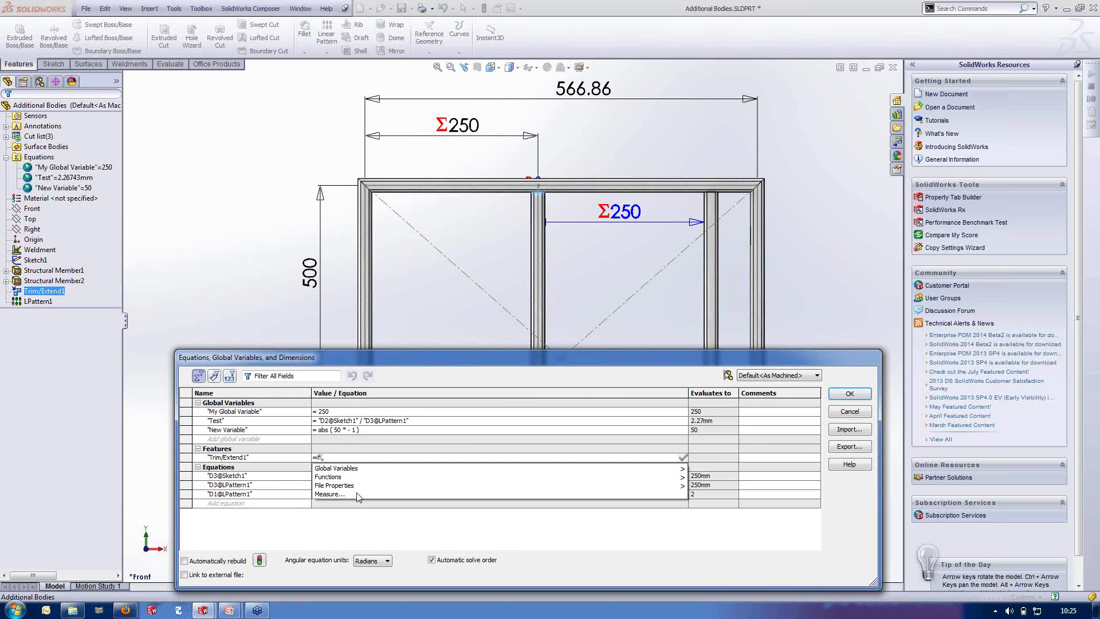
left_click(572, 91)
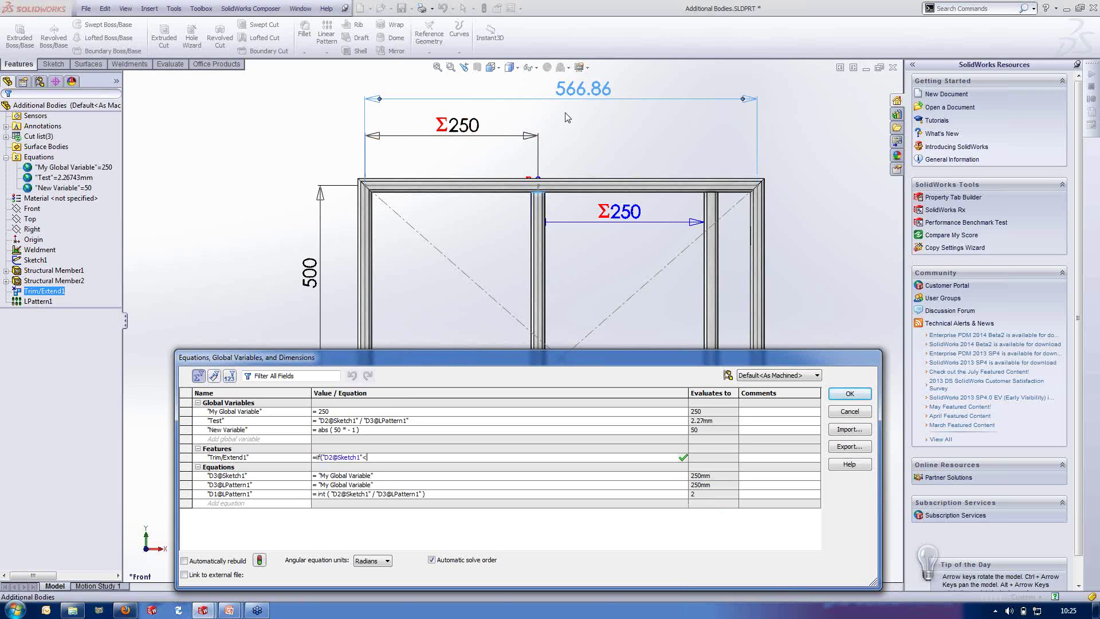
type("<59")
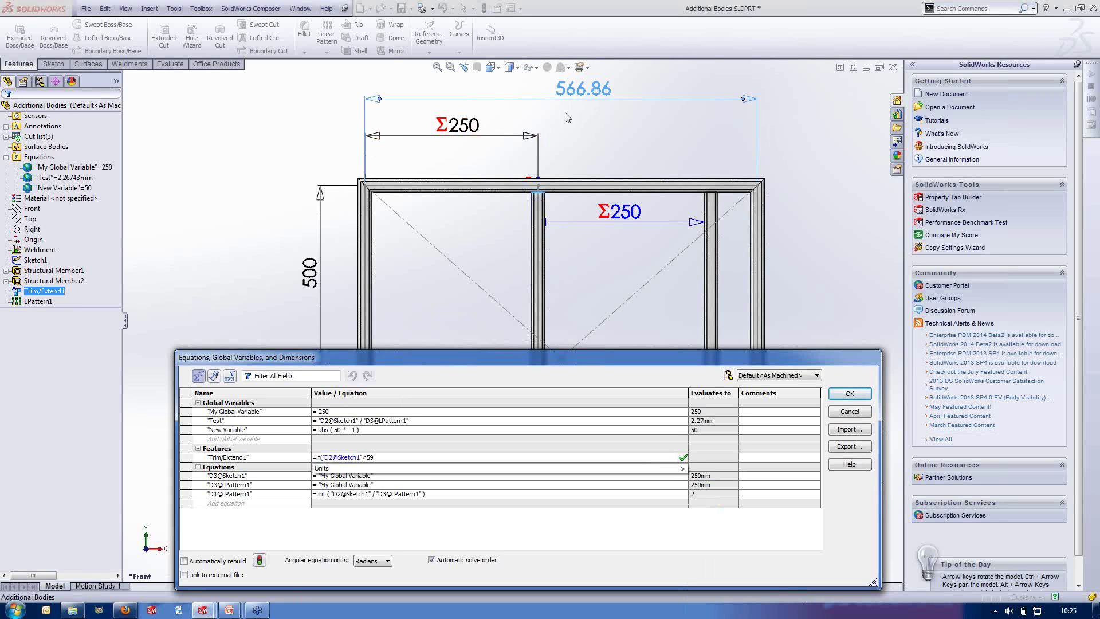
key("BackSpace")
key("BackSpace")
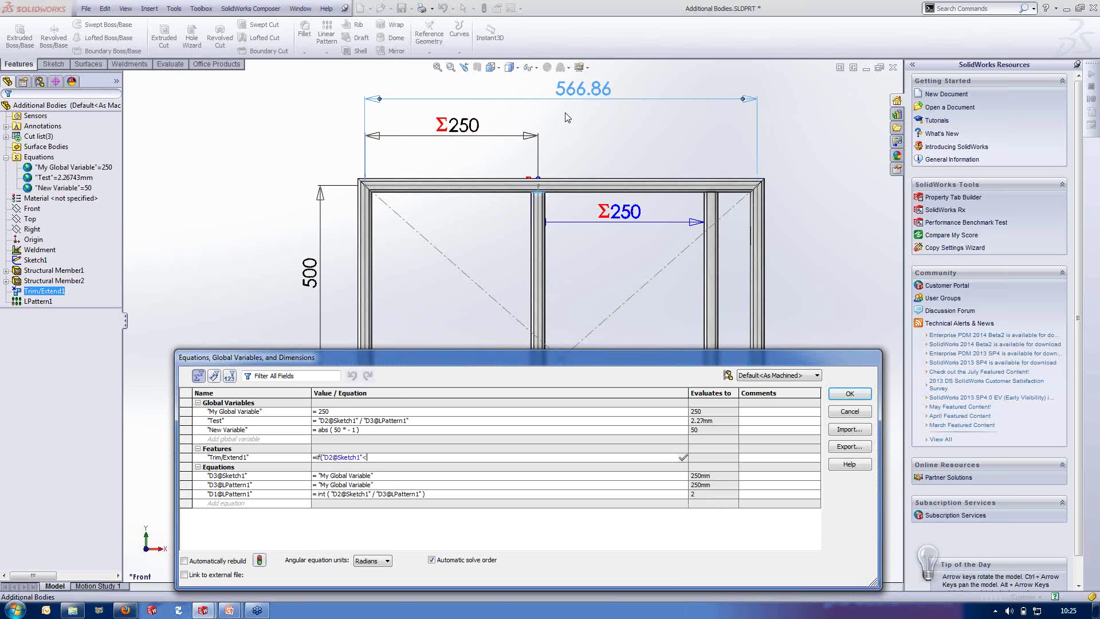
type("=500")
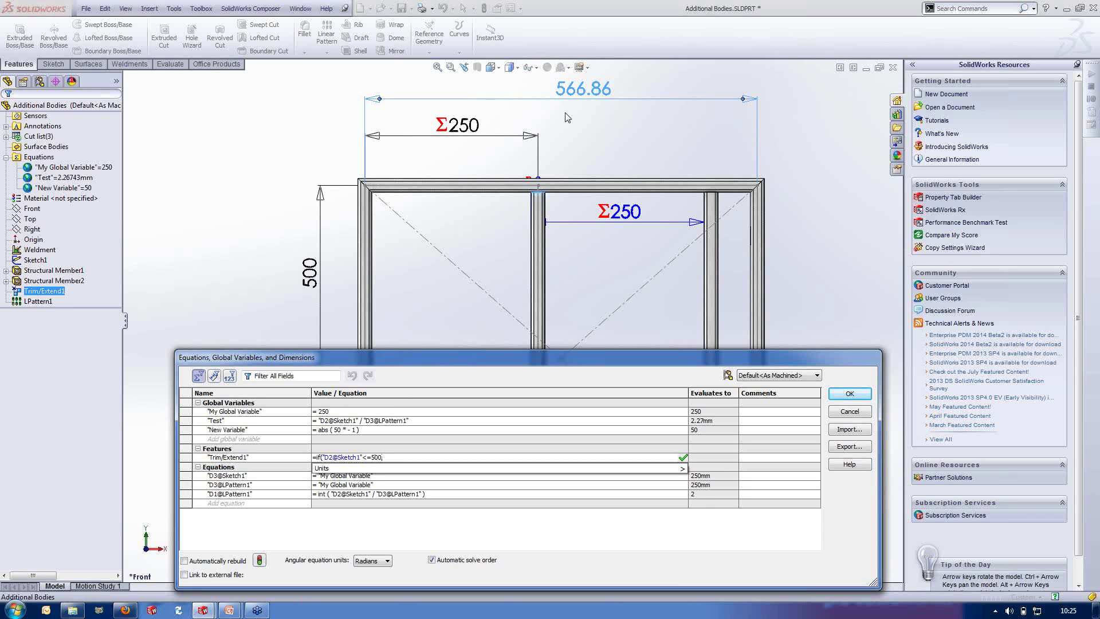
type(",")
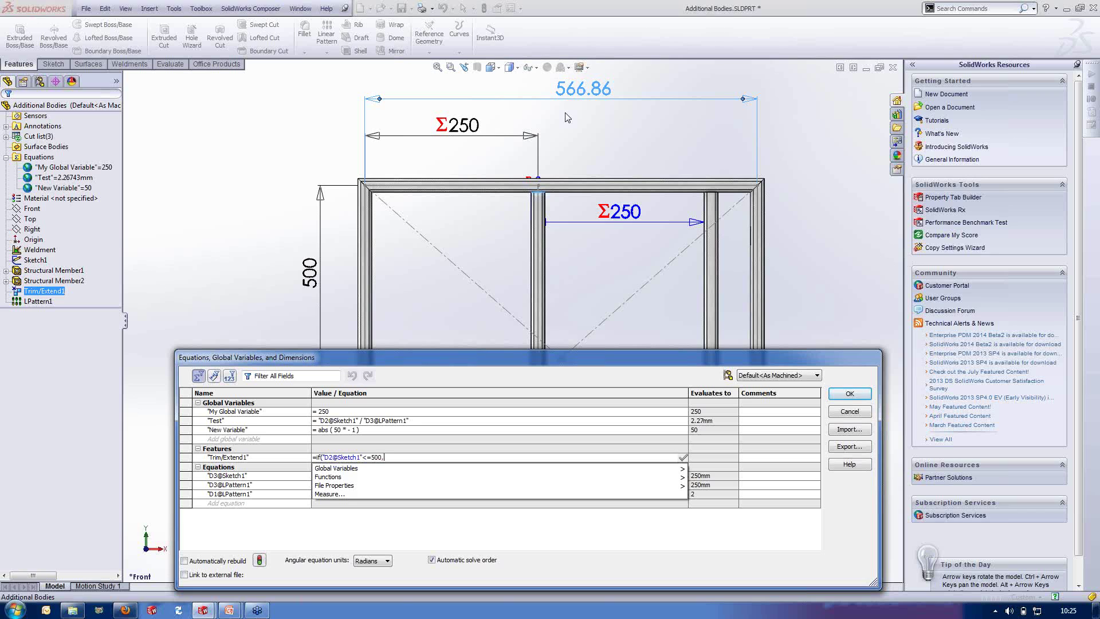
Complete the Trim/Extend1 if() equation with "suppressed" as the true result and "unsuppressed" as the false result
type("su")
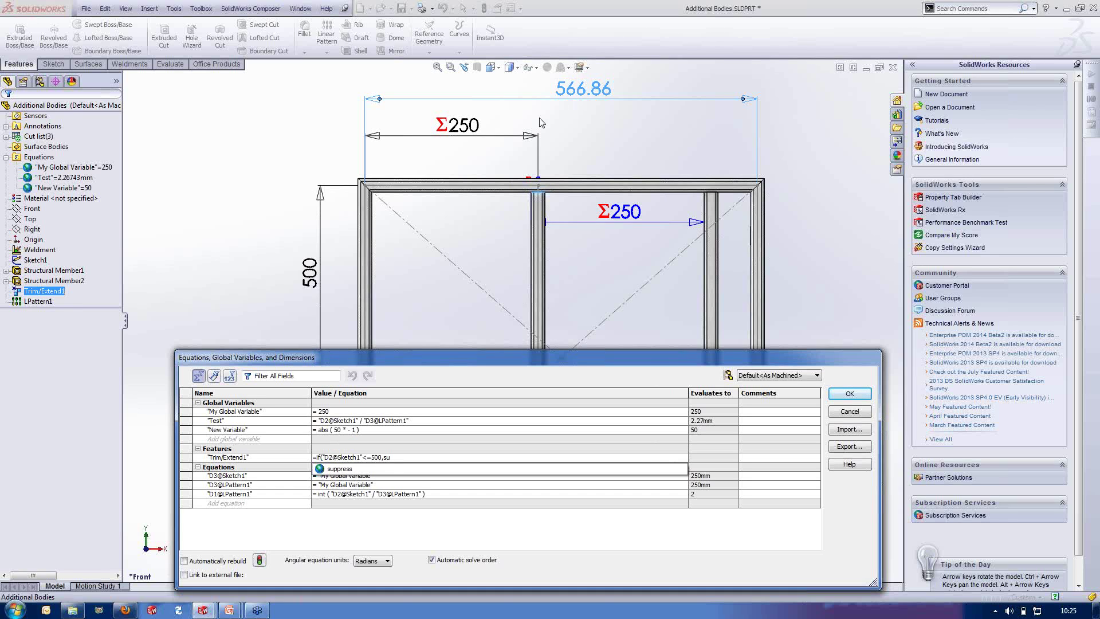
left_click(426, 469)
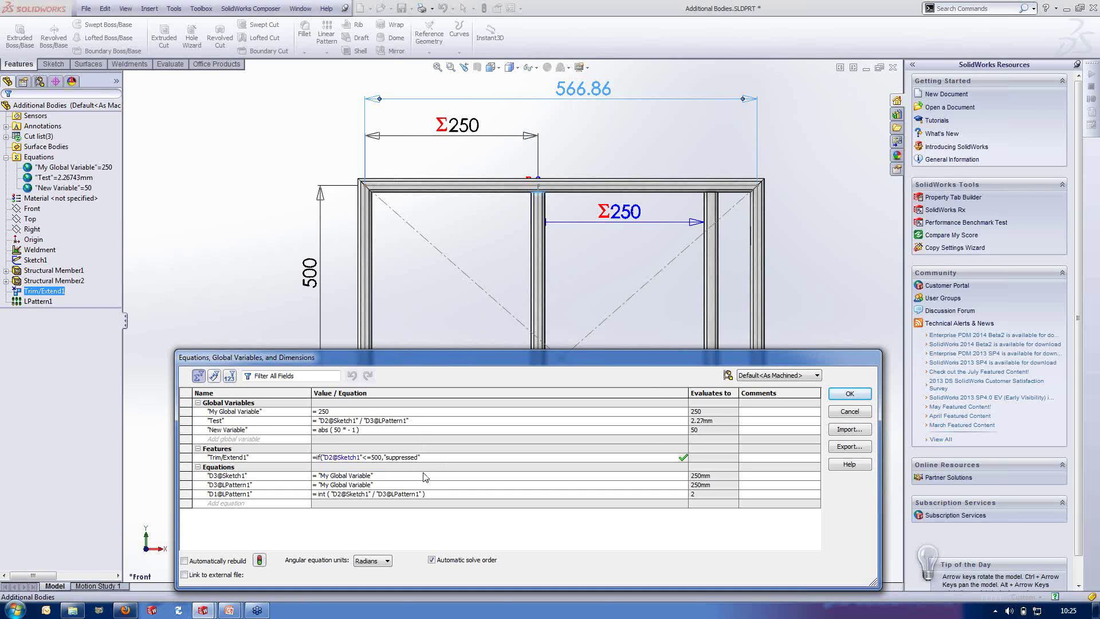
type(",un")
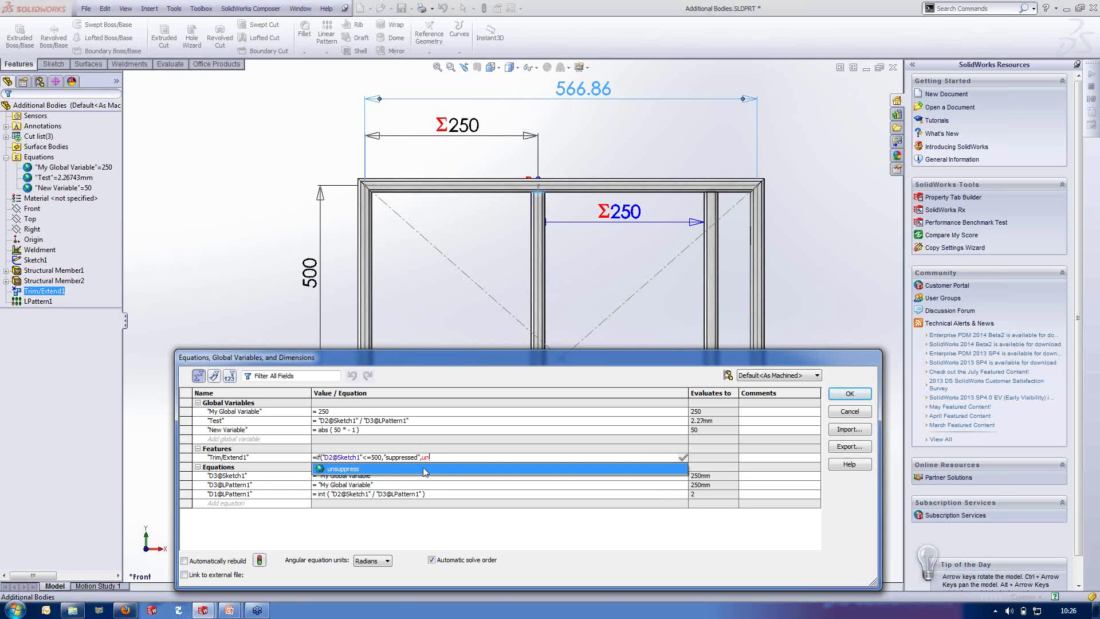
left_click(424, 469)
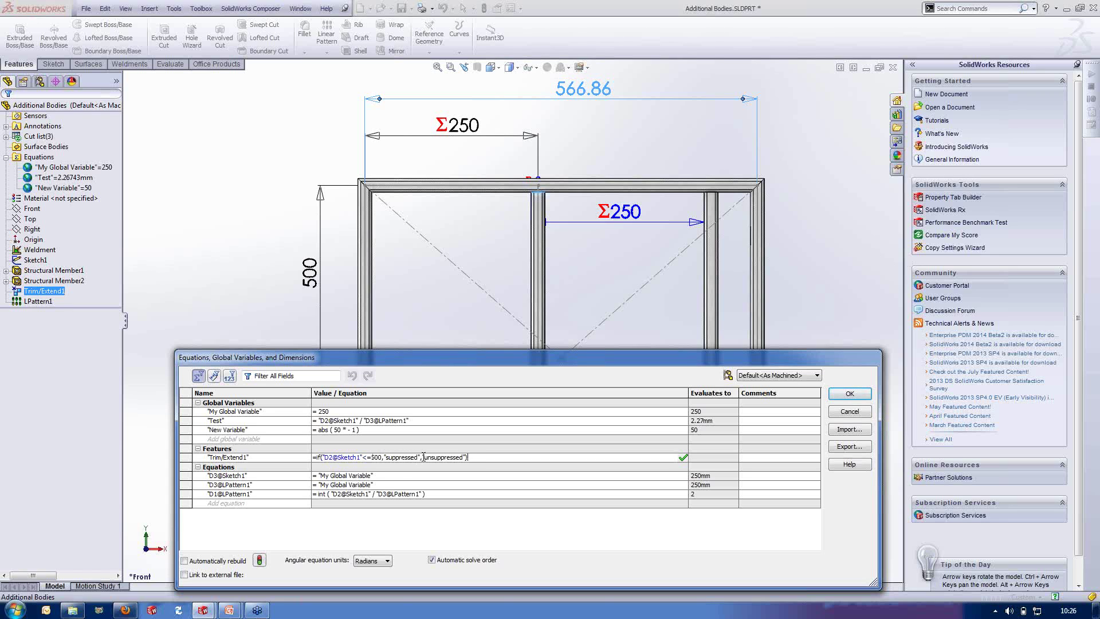
key("Return")
Examine the condition, the two outcomes and the evaluated state of the Trim/Extend1 suppression equation
left_click(329, 457)
left_click_drag(329, 457, 391, 454)
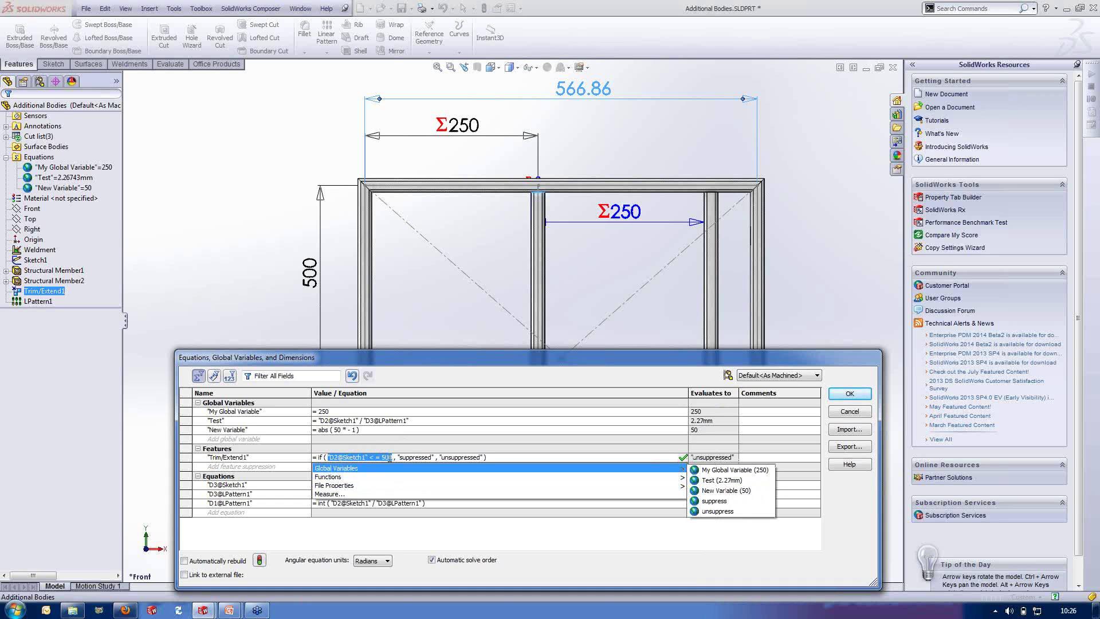
left_click_drag(398, 457, 485, 458)
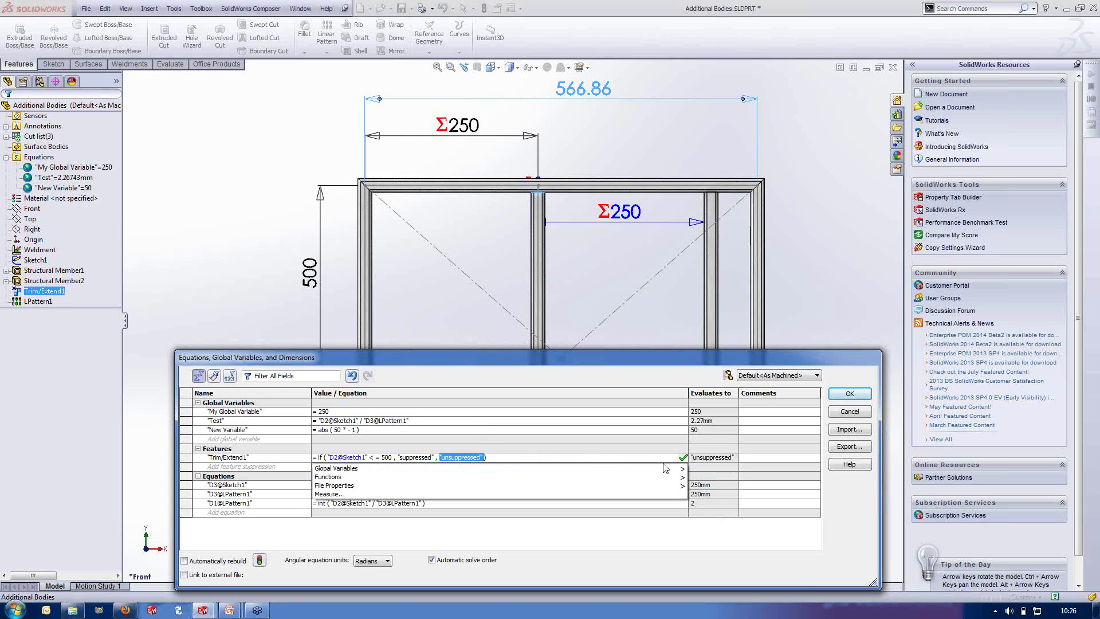
left_click(683, 457)
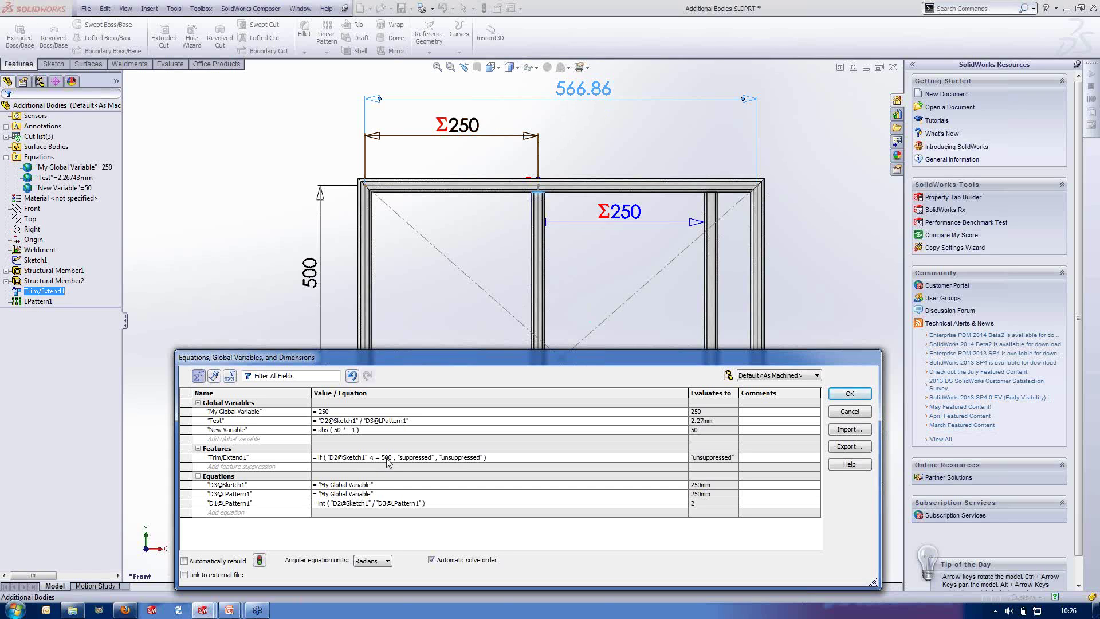
left_click(435, 458)
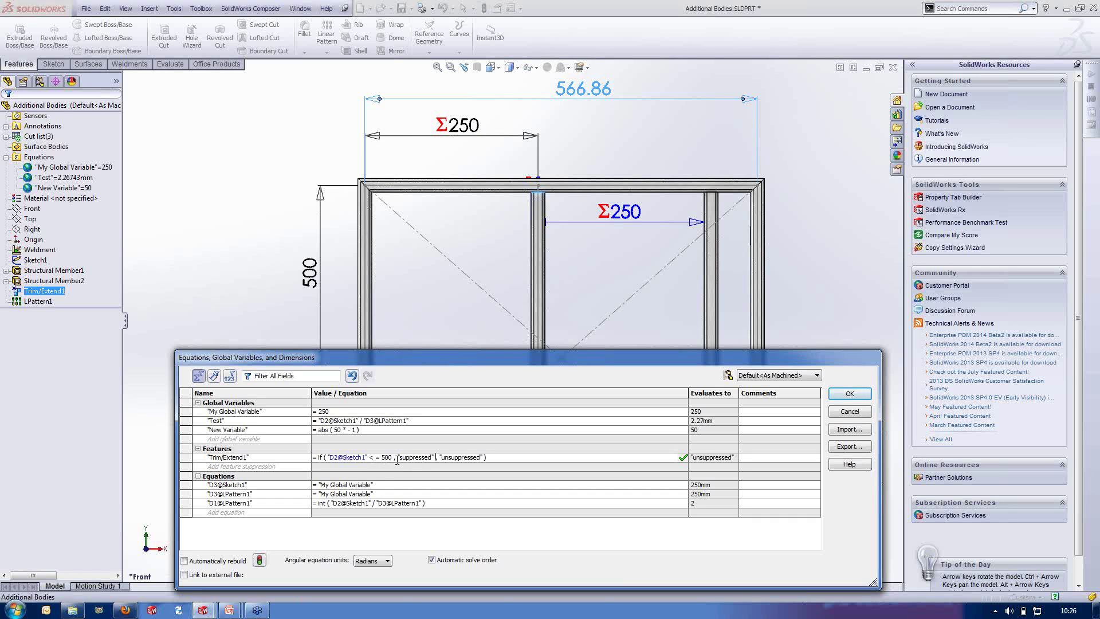
left_click_drag(437, 457, 485, 461)
mouse_move(682, 467)
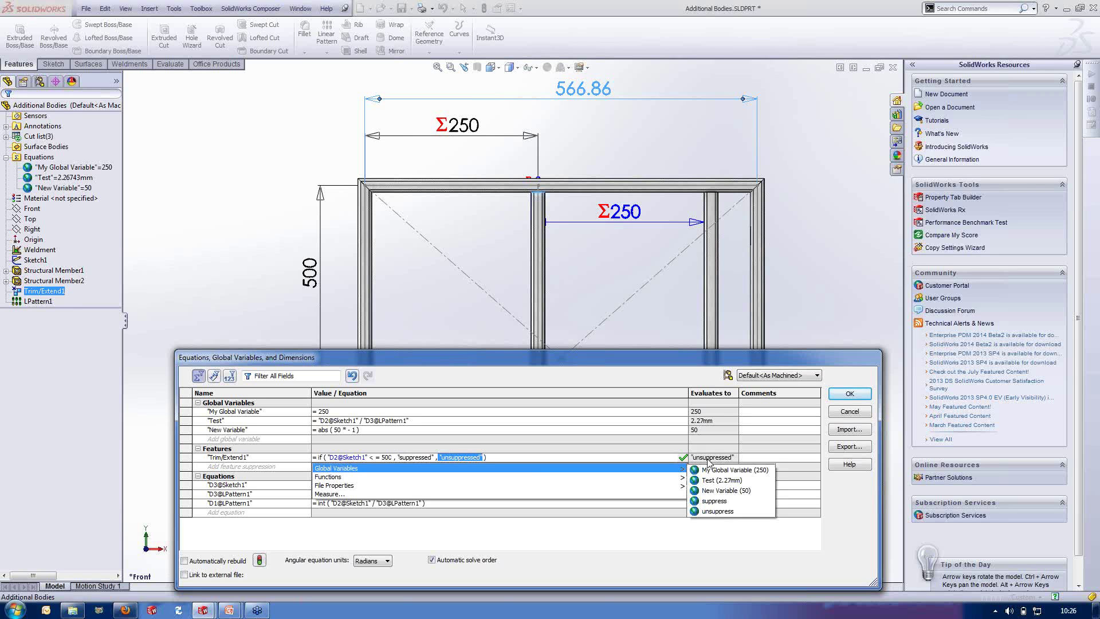
left_click(721, 454)
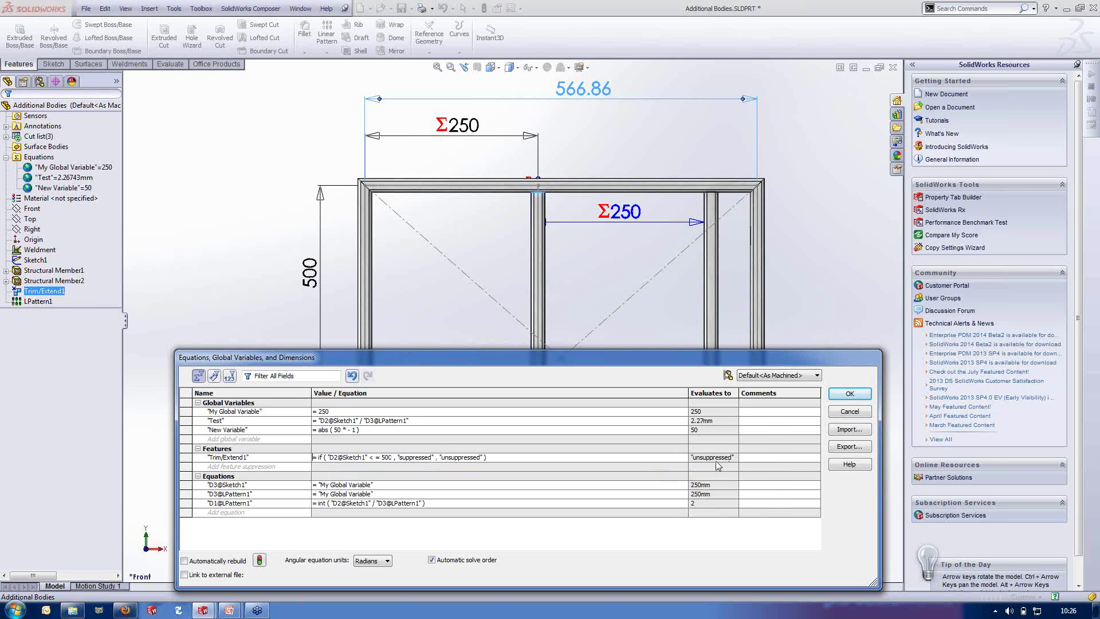
Apply the equations, reduce the frame's overall width to about 491 mm to test the suppression, and dismiss the LPattern1 rebuild errors
left_click(851, 394)
left_click(36, 259)
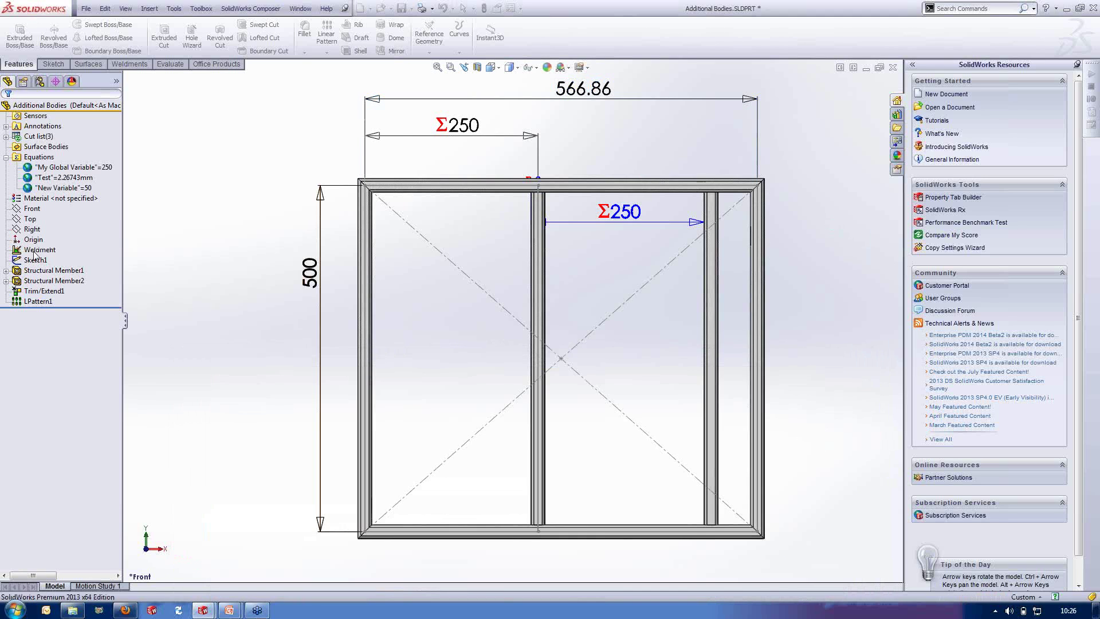
left_click_drag(757, 99, 723, 103)
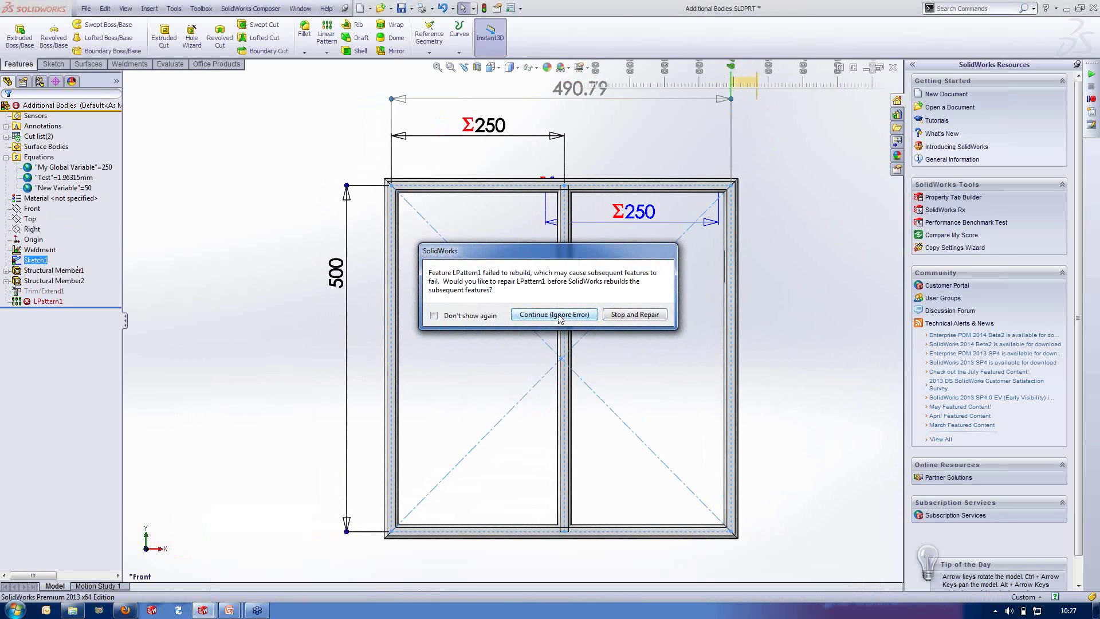
left_click(555, 314)
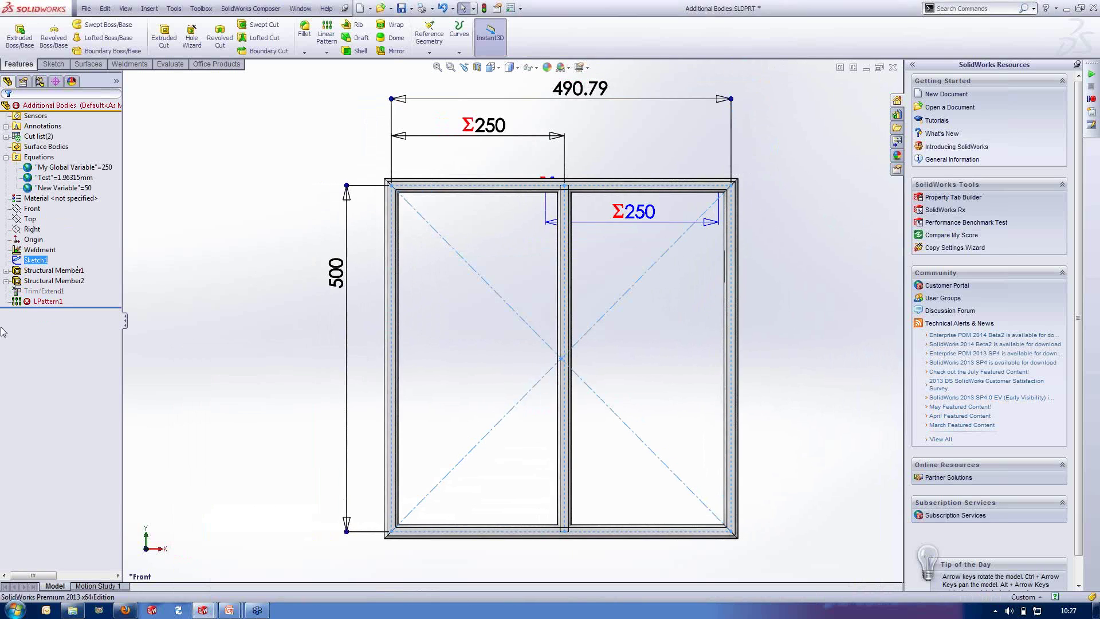
left_click(222, 243)
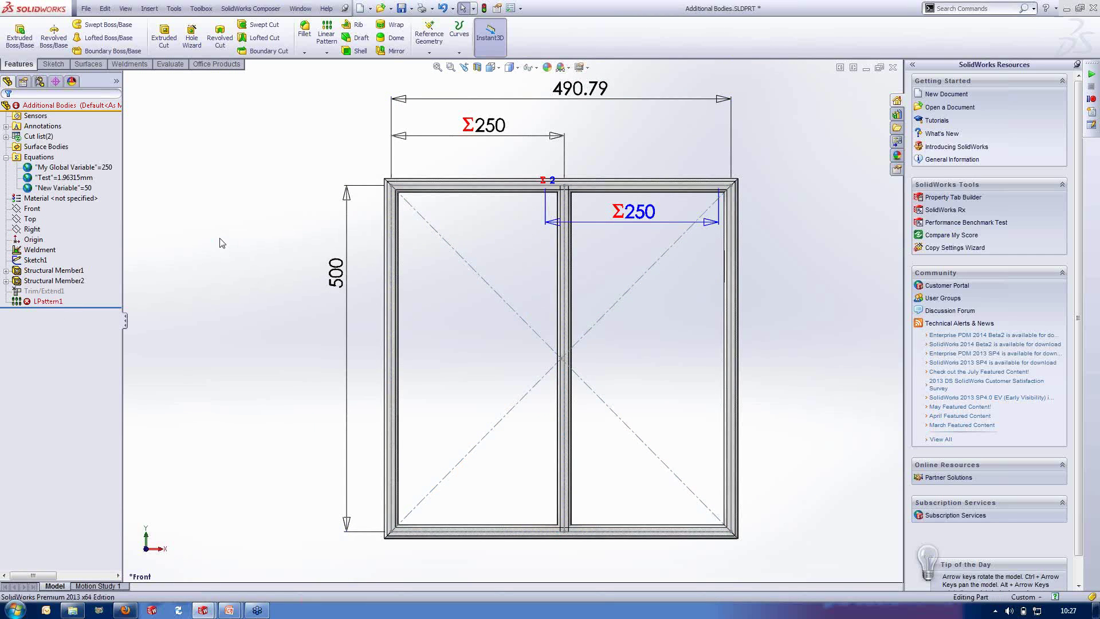
left_click(536, 315)
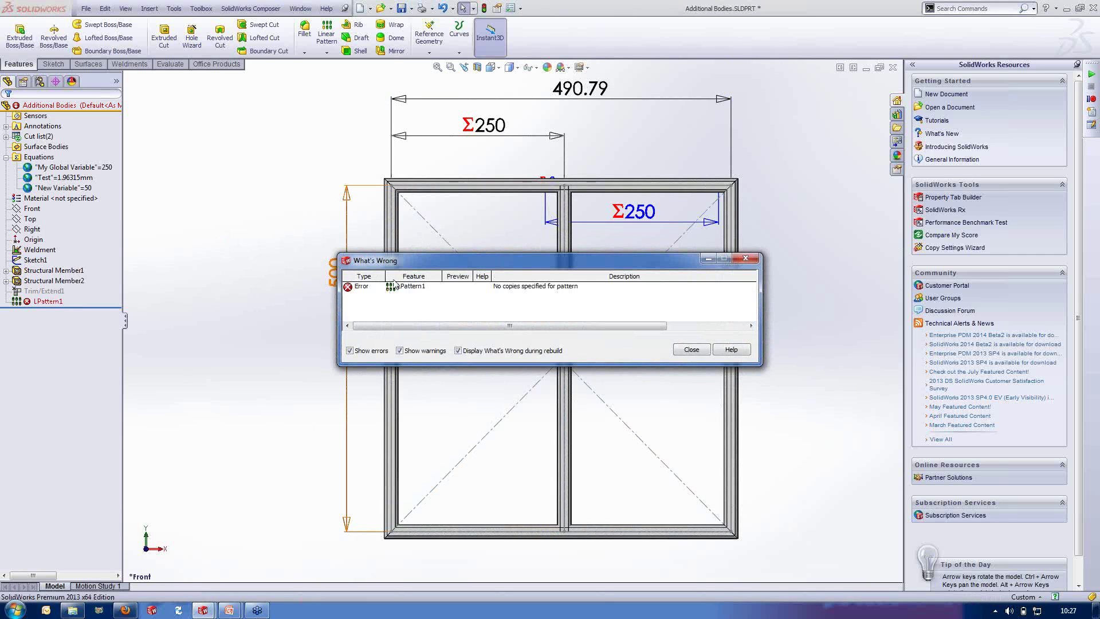
left_click(697, 351)
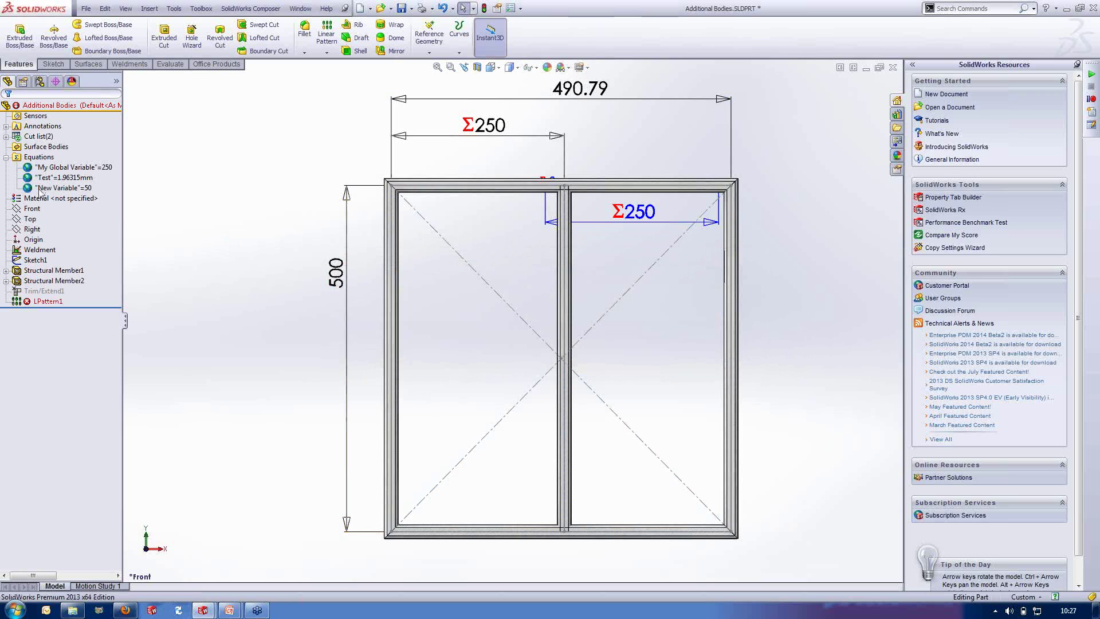
Add an LPattern1 suppression equation reusing Trim/Extend1's formula, if("D2@Sketch1"<=500, "suppressed", "unsuppressed")
right_click(41, 163)
left_click(69, 165)
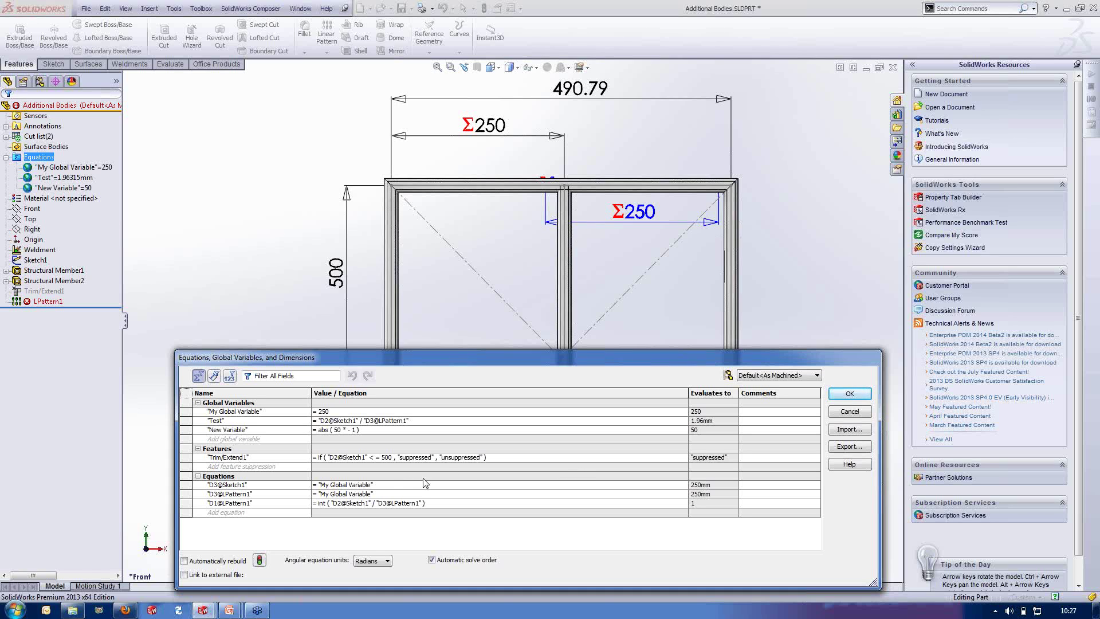
left_click(528, 458)
left_click_drag(532, 455, 304, 457)
key("ctrl+c")
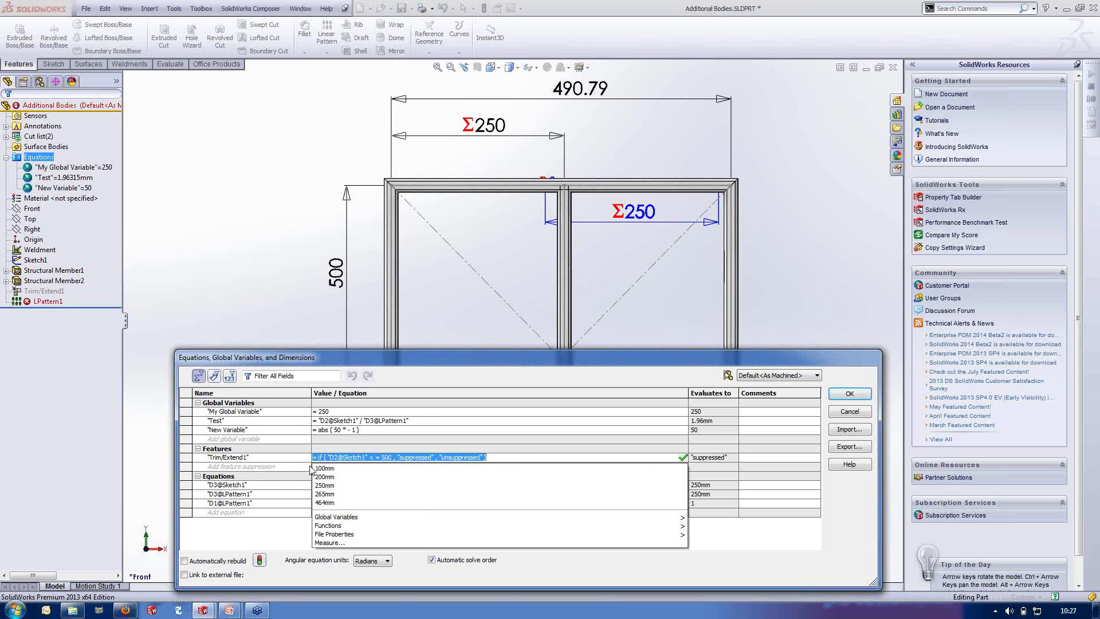
left_click(282, 465)
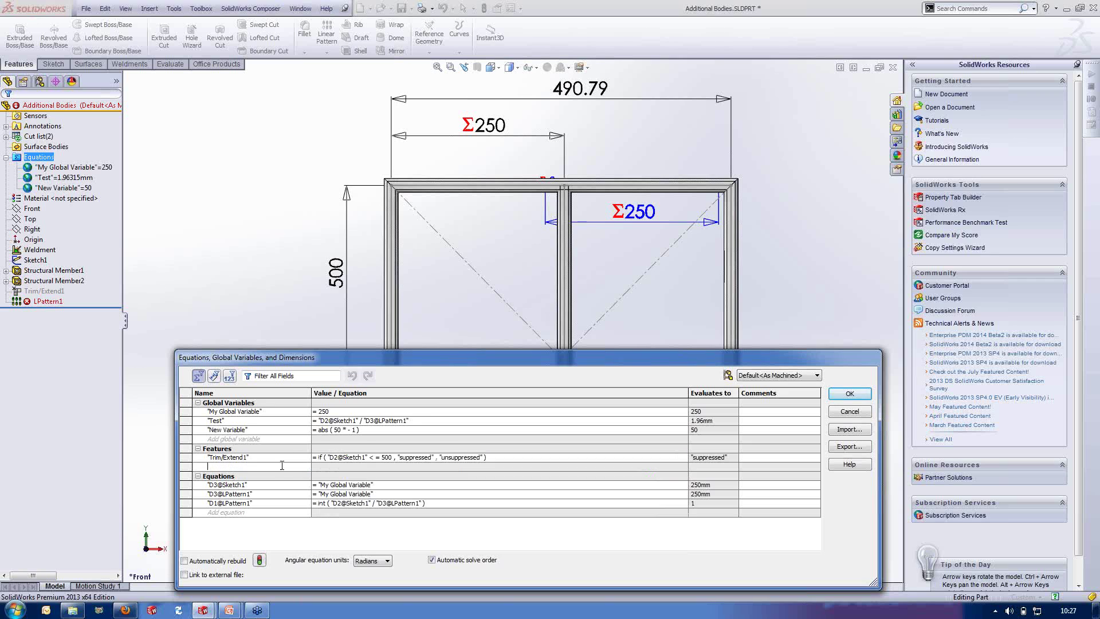
left_click(46, 301)
key("ctrl+v")
key("BackSpace")
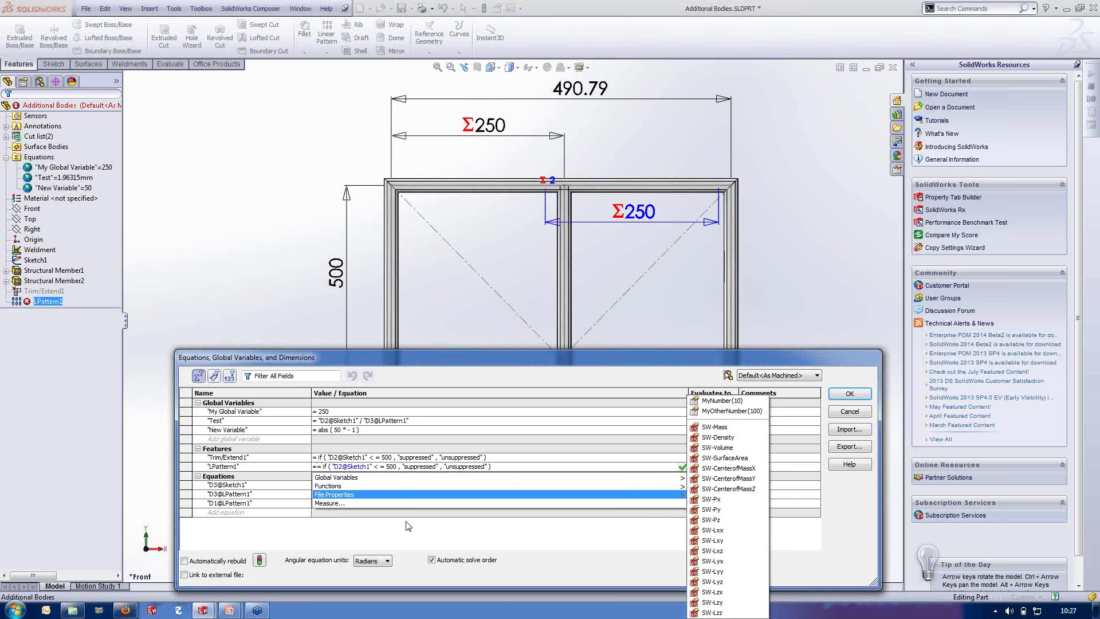
left_click(684, 467)
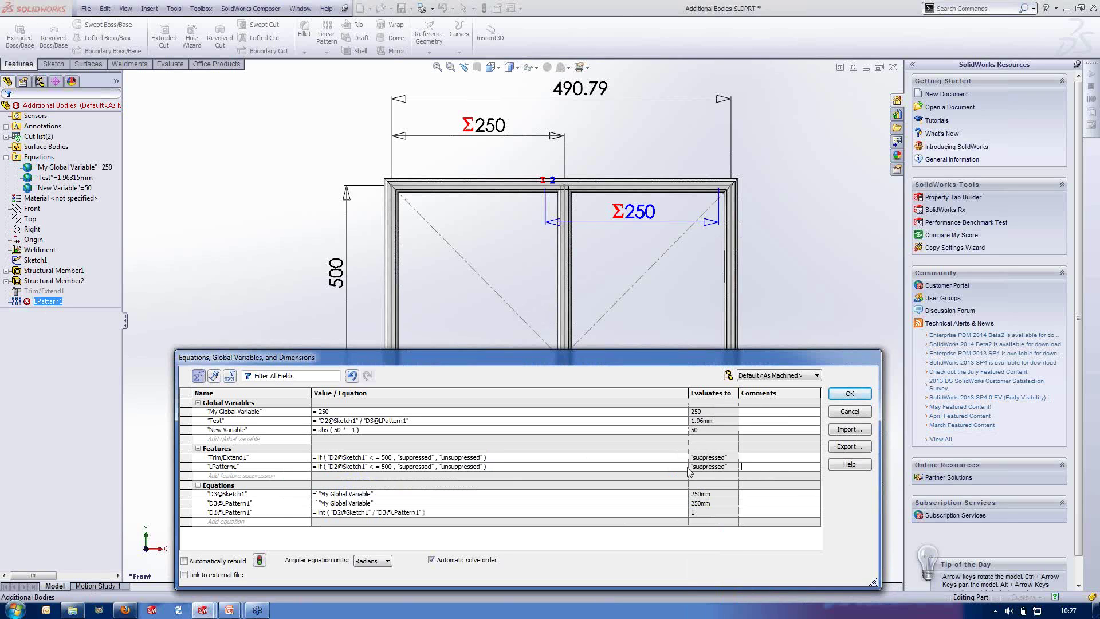
Rebuild with the equations, delete the Trim/Extend1 suppression equation, and unsuppress the Trim/Extend1 feature
left_click(260, 560)
left_click(185, 456)
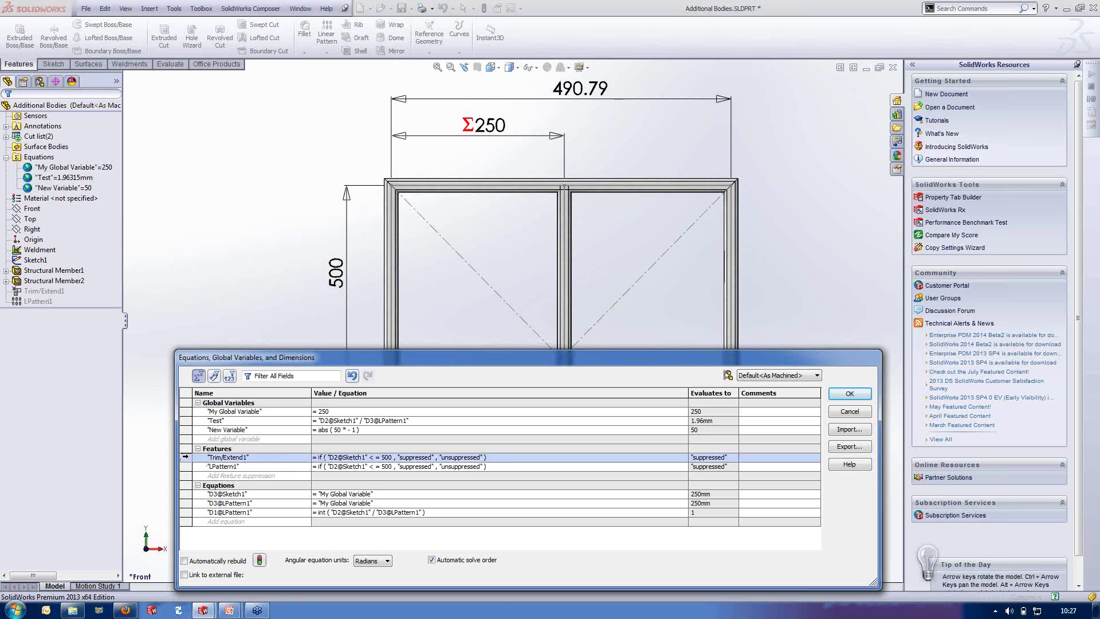
key("Delete")
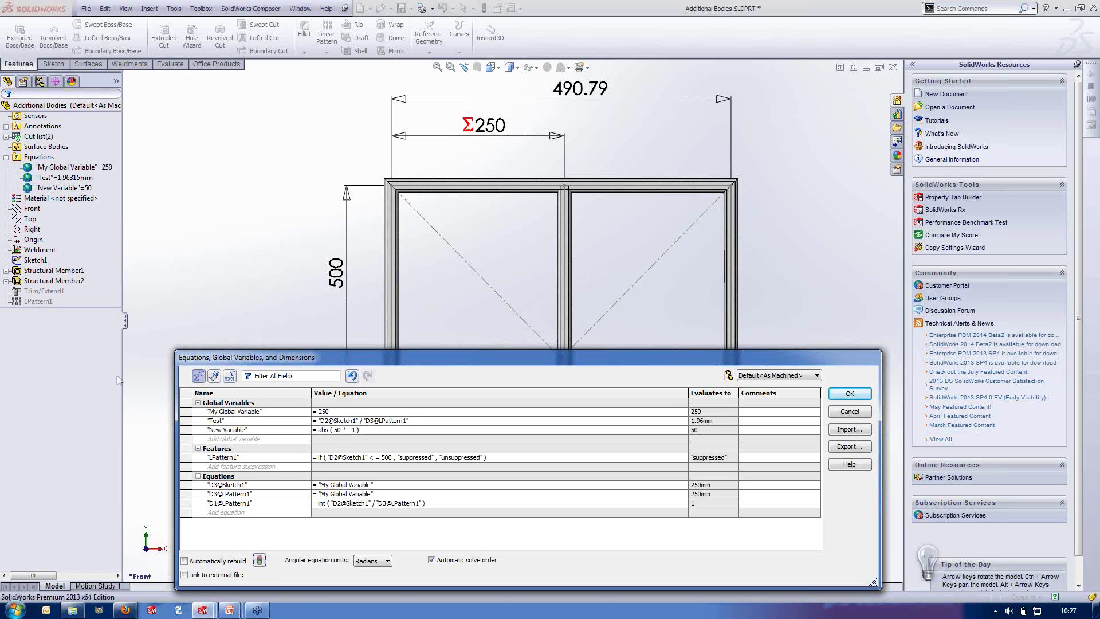
left_click(850, 393)
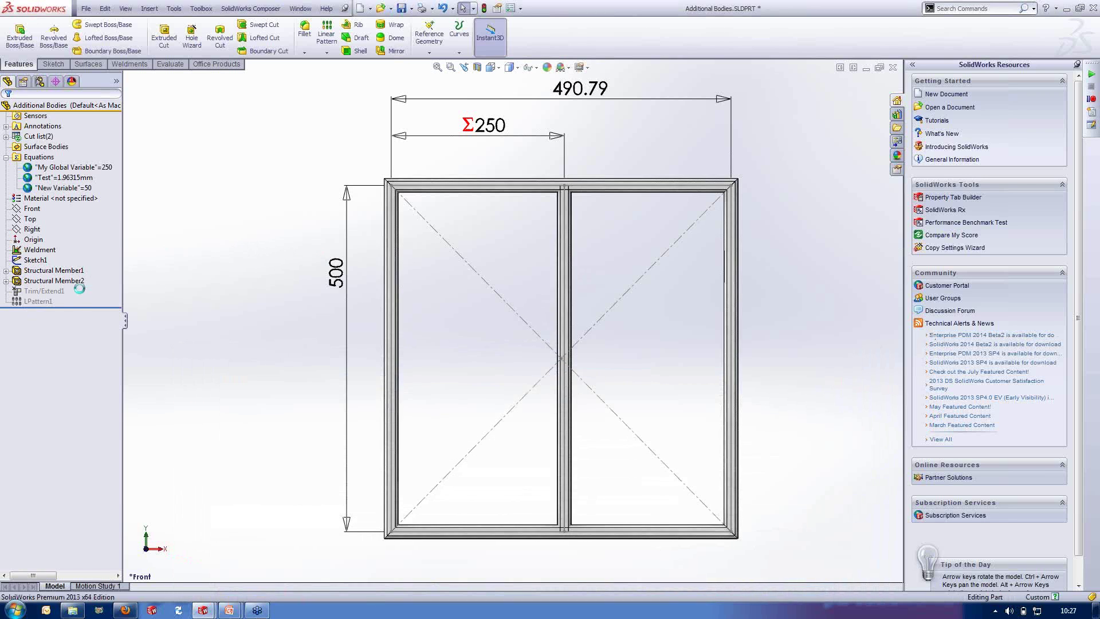
right_click(58, 292)
left_click(253, 270)
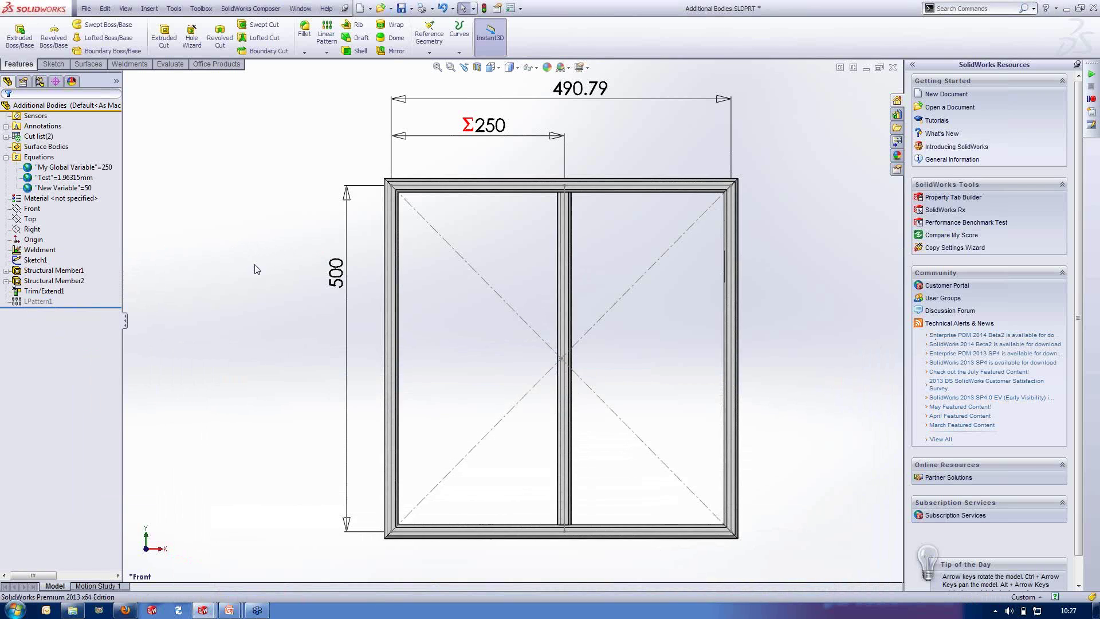
Stretch Sketch1's overall frame width to about 580 mm and reopen the equations for editing
left_click(595, 94)
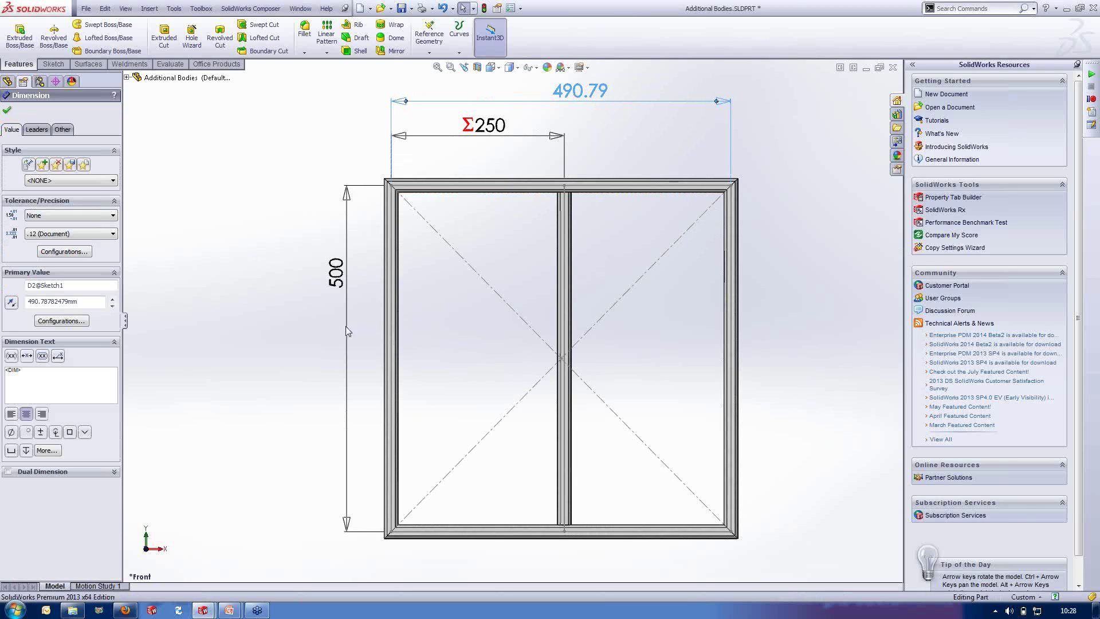
left_click(6, 110)
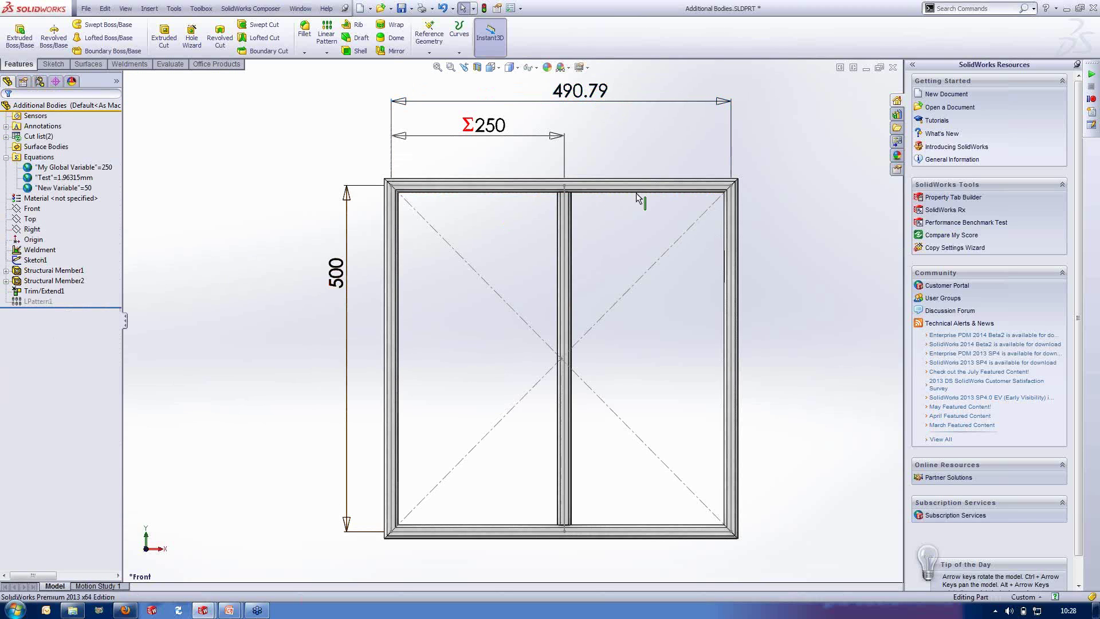
left_click(36, 259)
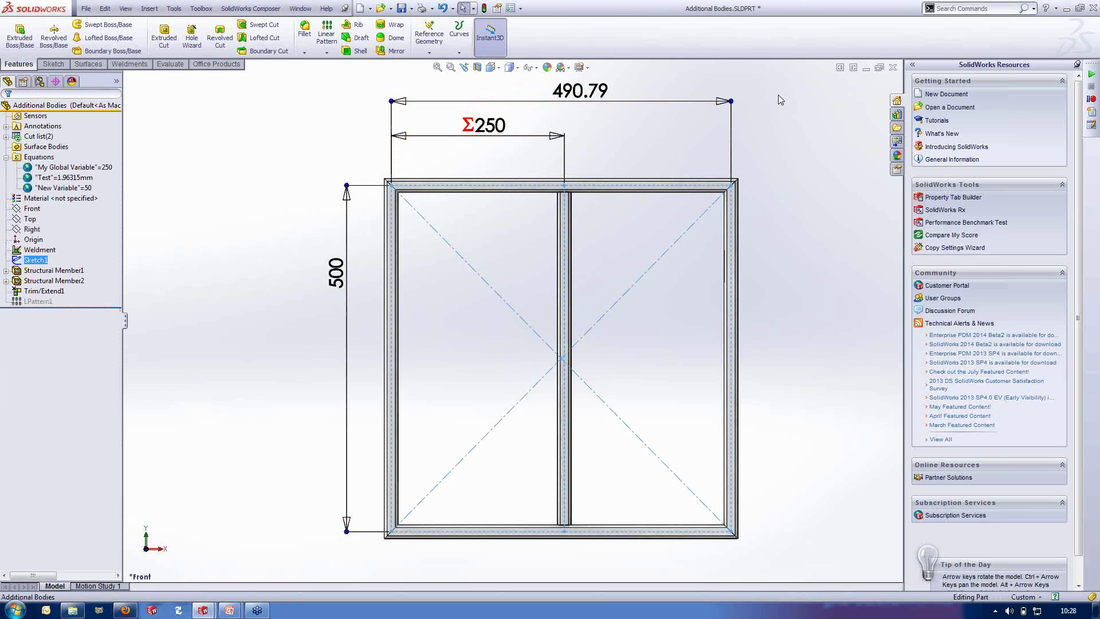
left_click_drag(740, 113, 794, 114)
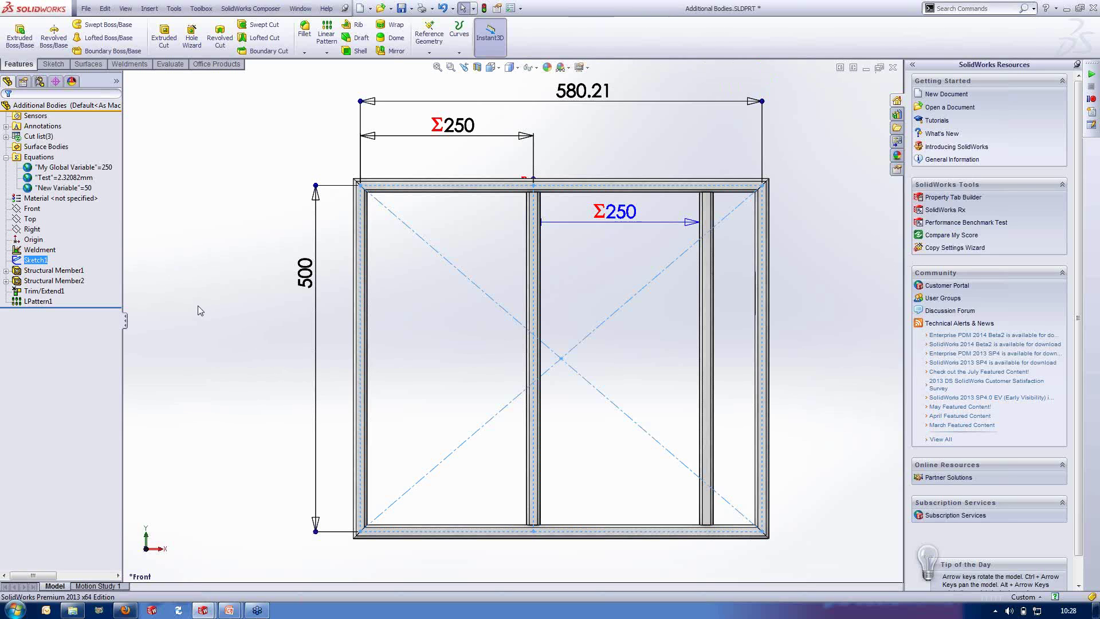
right_click(32, 157)
left_click(74, 165)
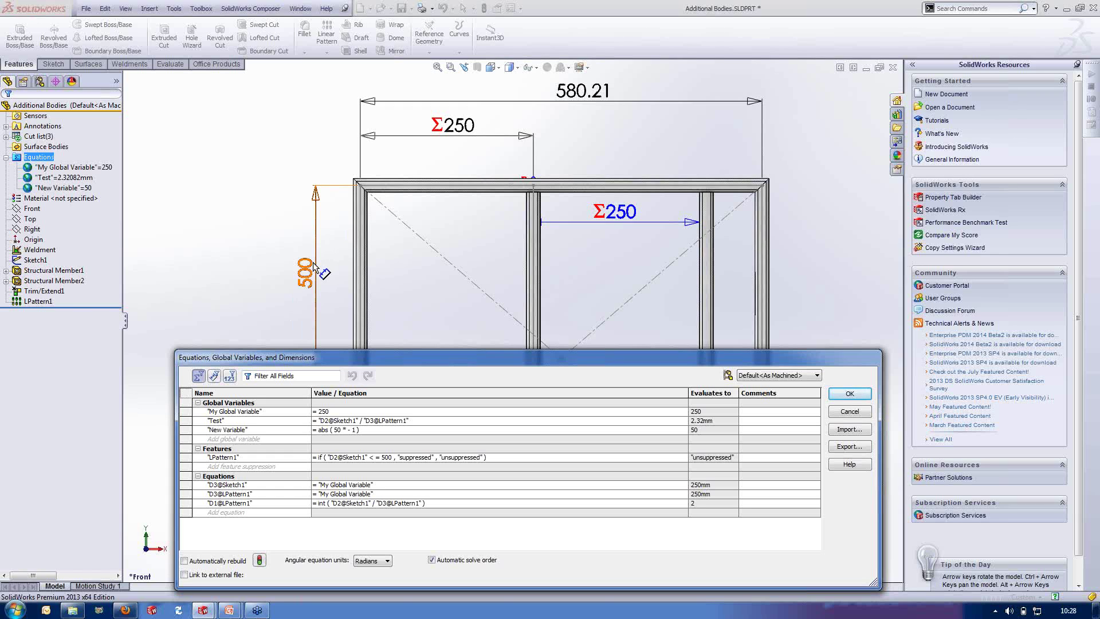
Try to drive the frame height "D1@Sketch1" with if("D2@Sketch1">500,600,450, without a closing bracket, and rebuild
left_click(258, 512)
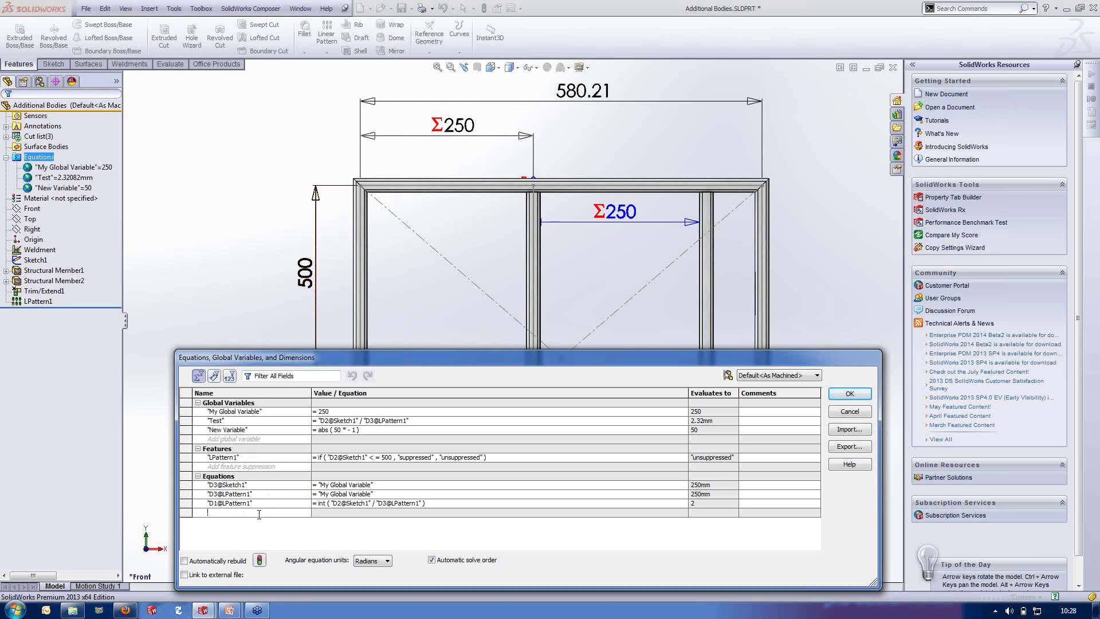
left_click(305, 273)
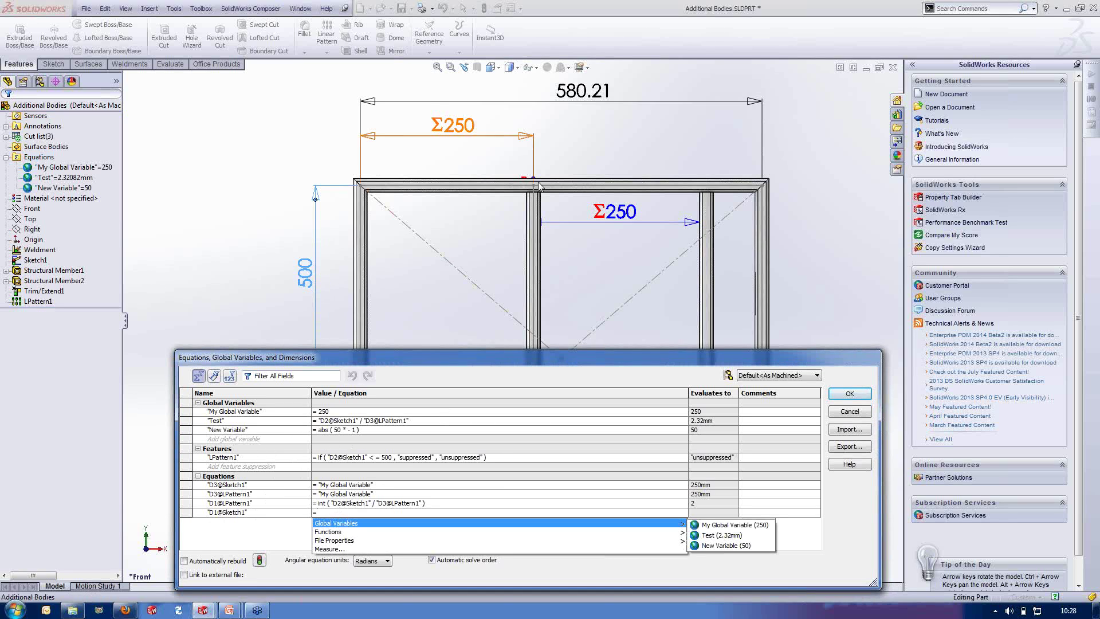
type("if(")
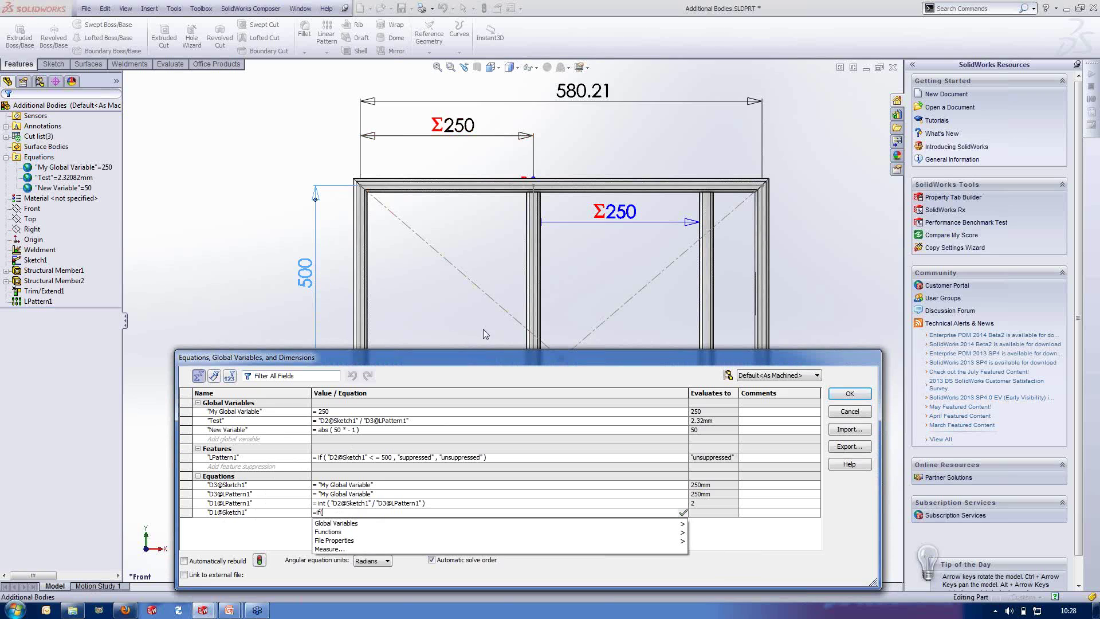
left_click(595, 103)
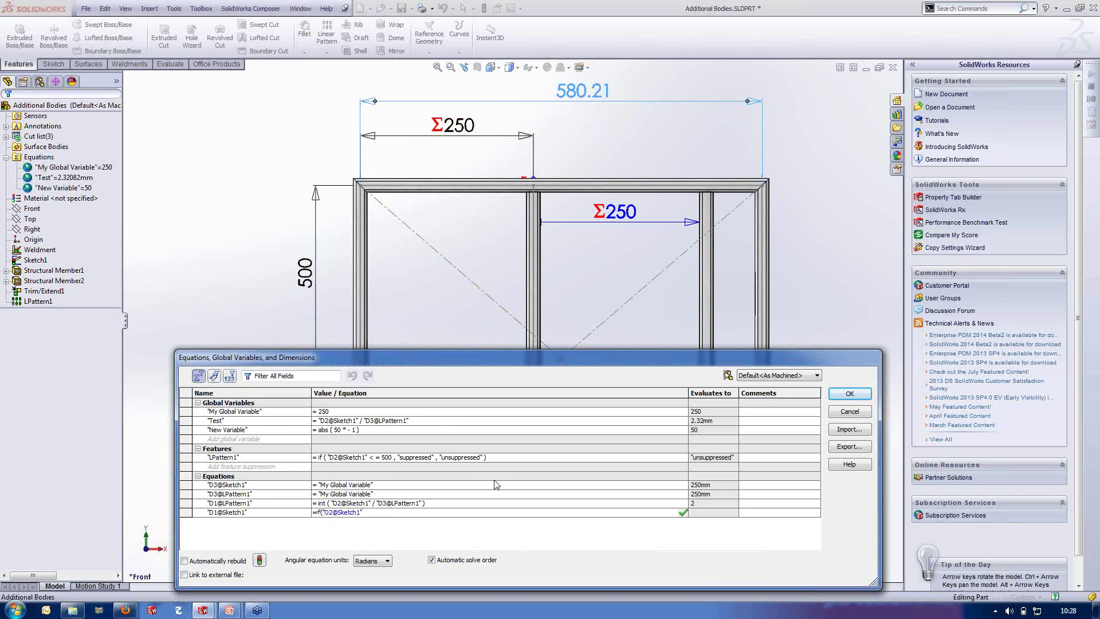
type(">500,")
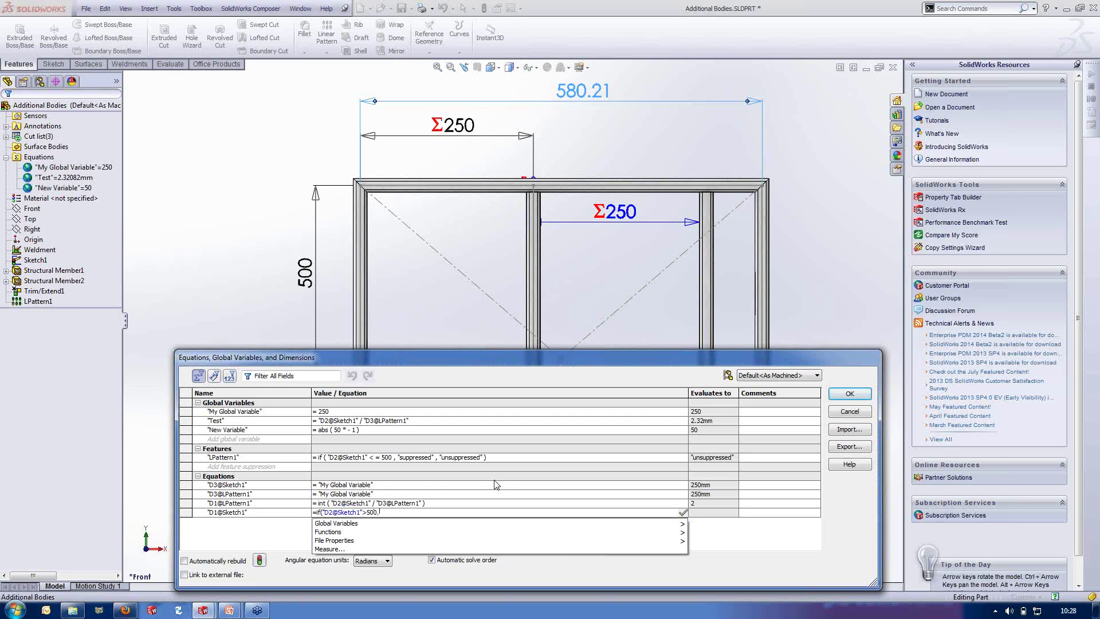
type("600")
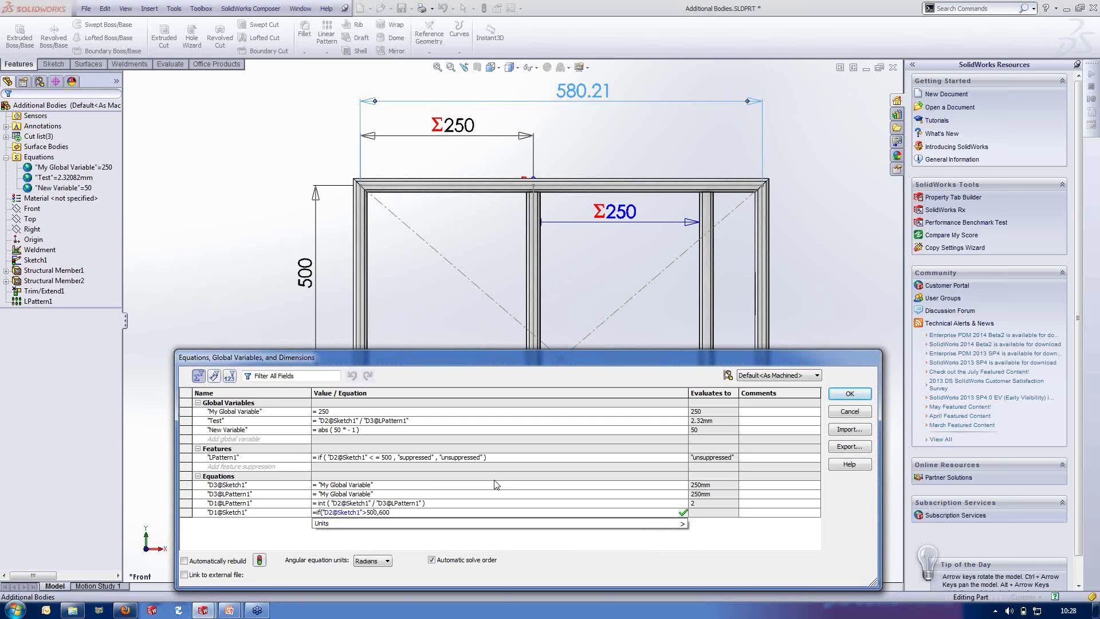
type(",")
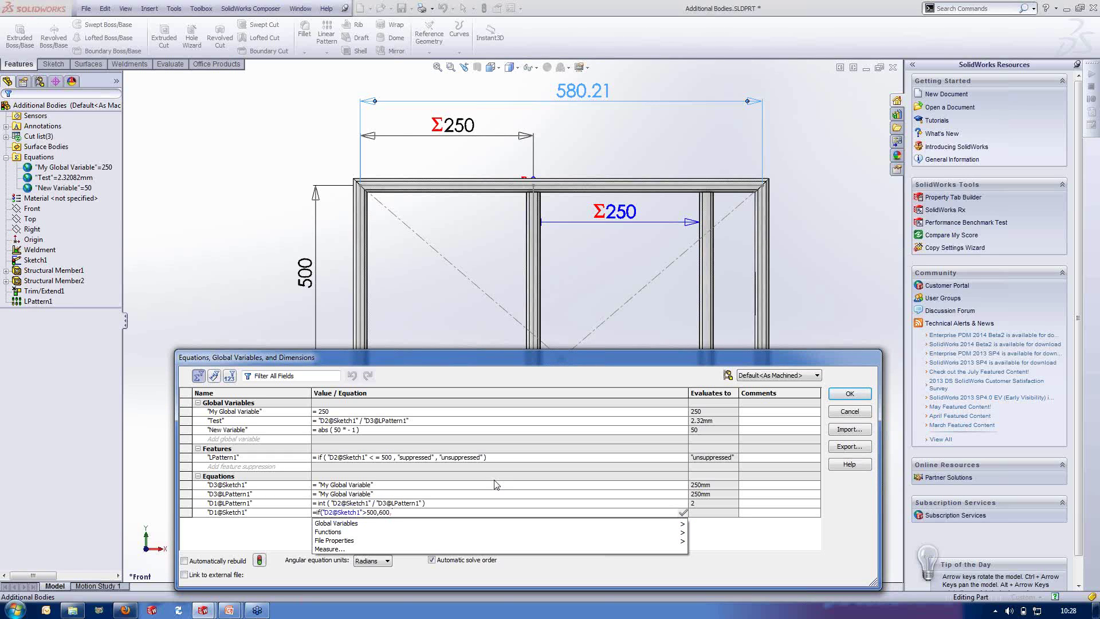
type("4")
type("50")
type(",")
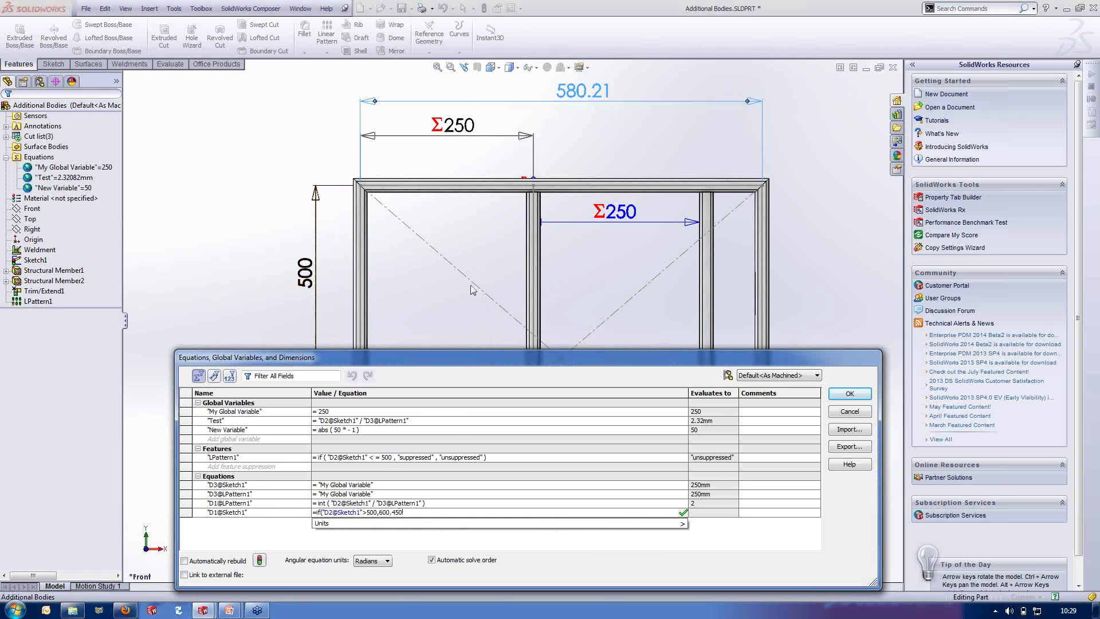
mouse_move(368, 522)
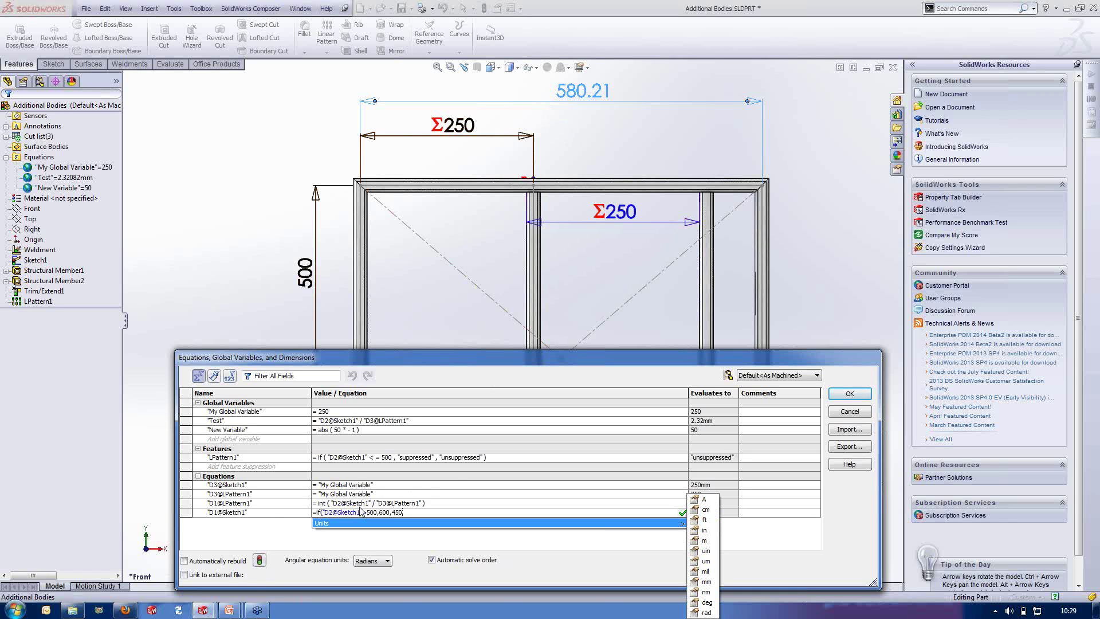
left_click(261, 561)
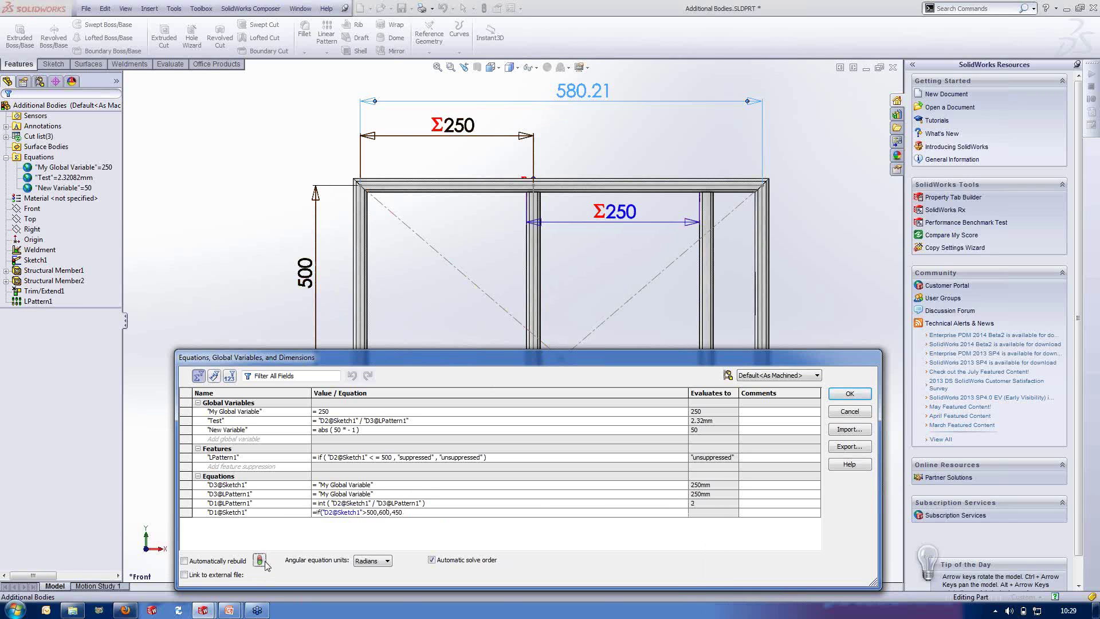
left_click(261, 563)
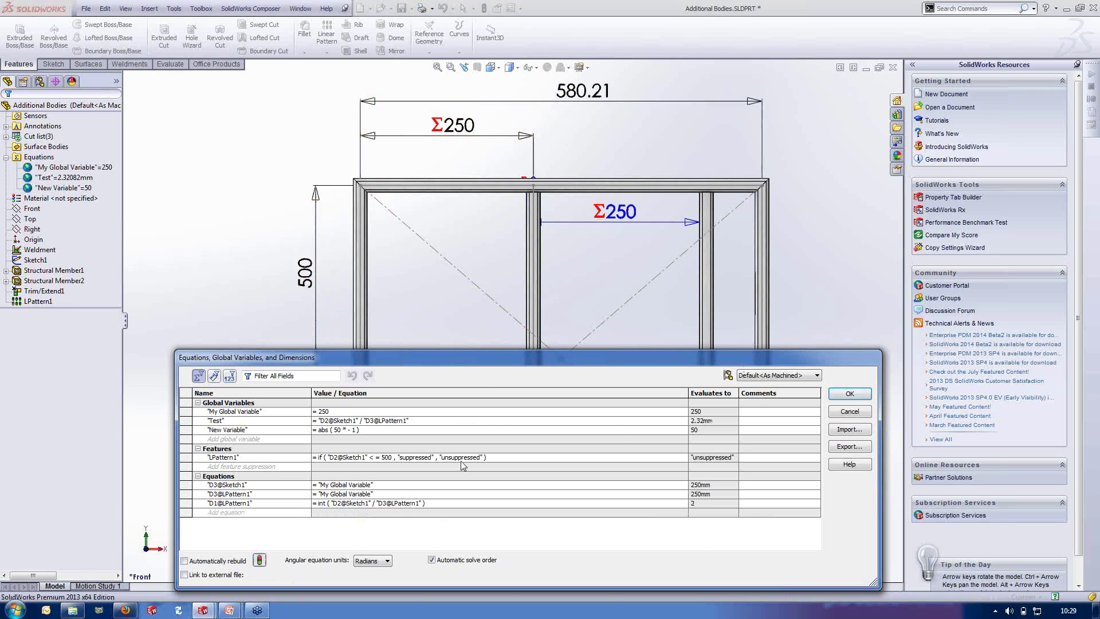
Add the frame height equation "D1@Sketch1" = if("D2@Sketch1">500,600,450) and rebuild the model
left_click(267, 510)
left_click(305, 272)
type("if ")
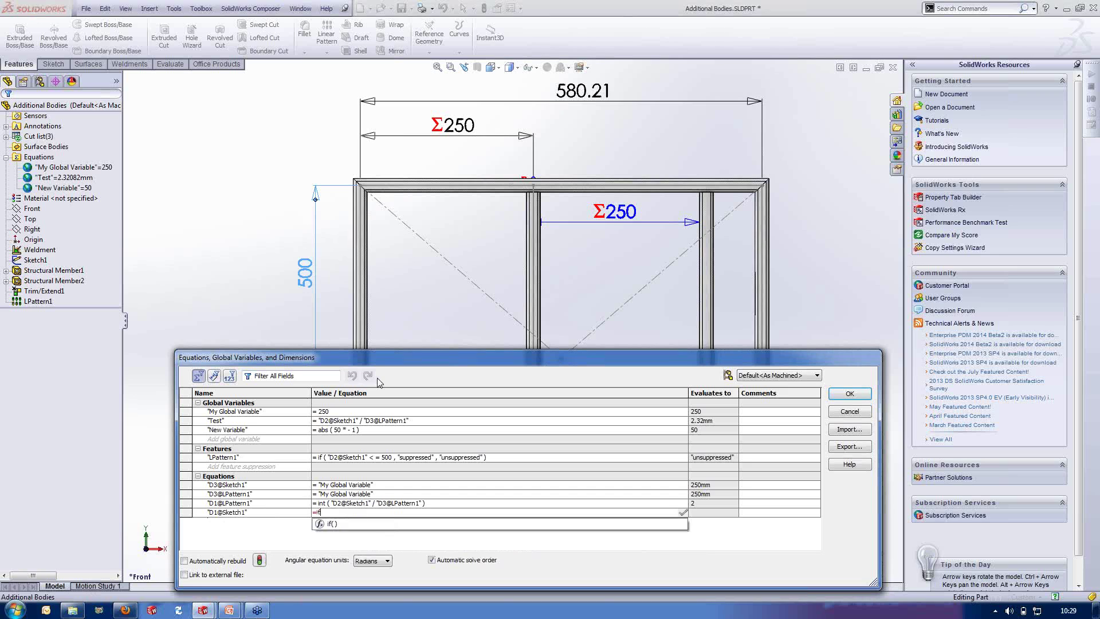
type("(")
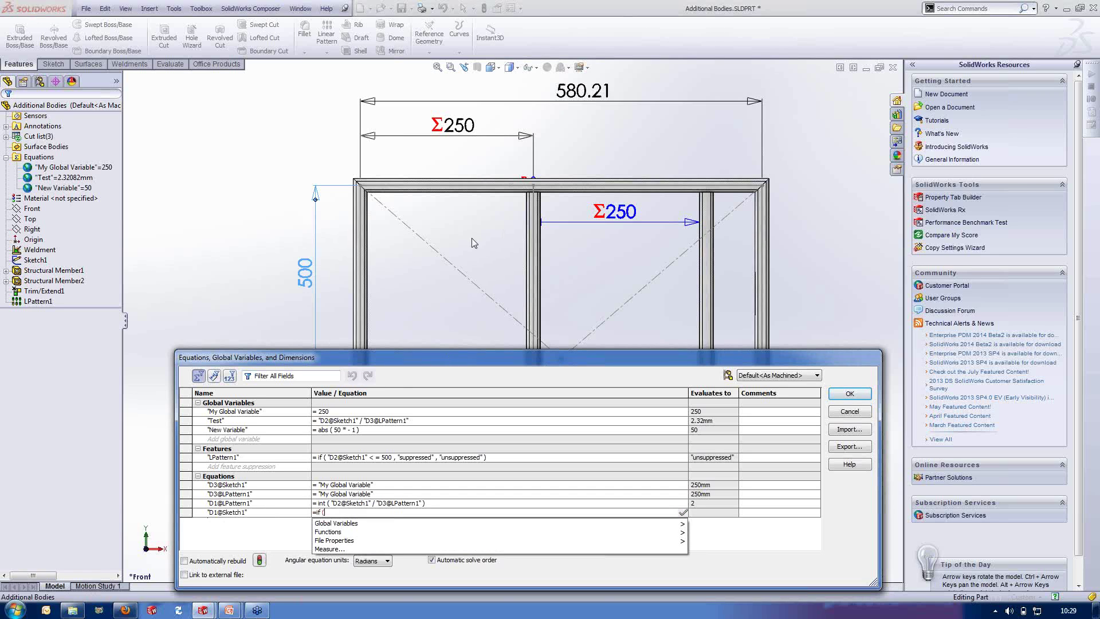
left_click(579, 94)
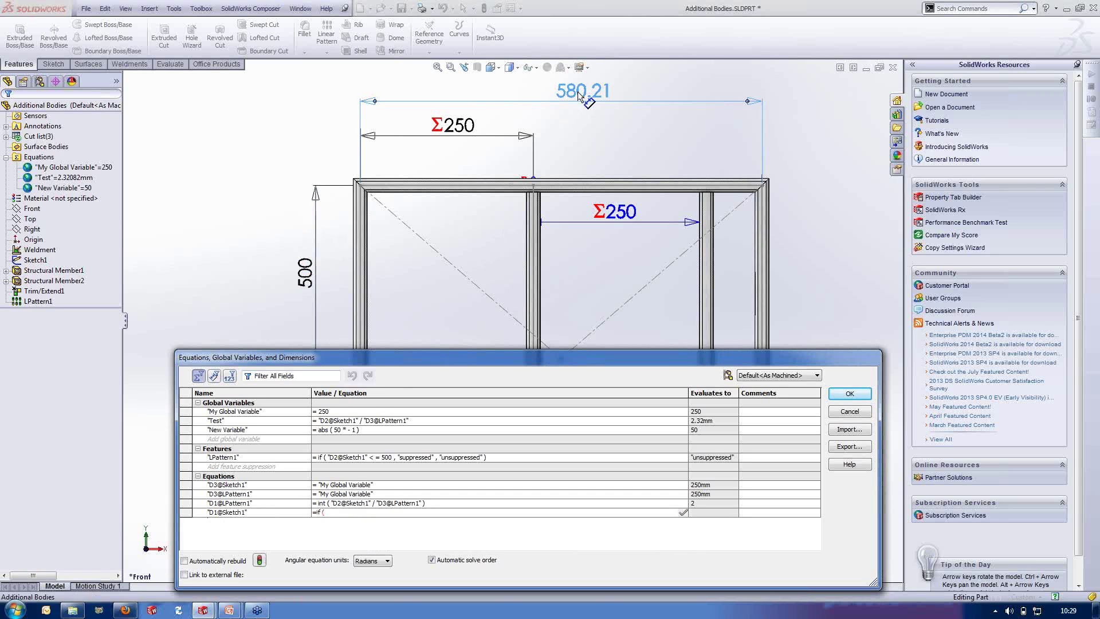
type(">500")
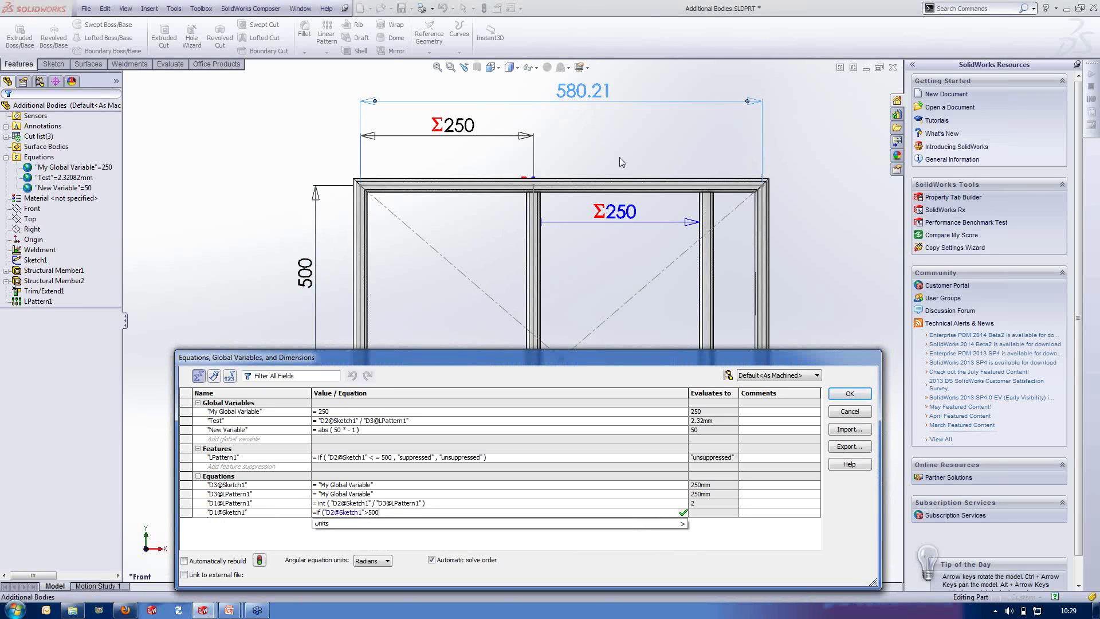
type(",600,450)")
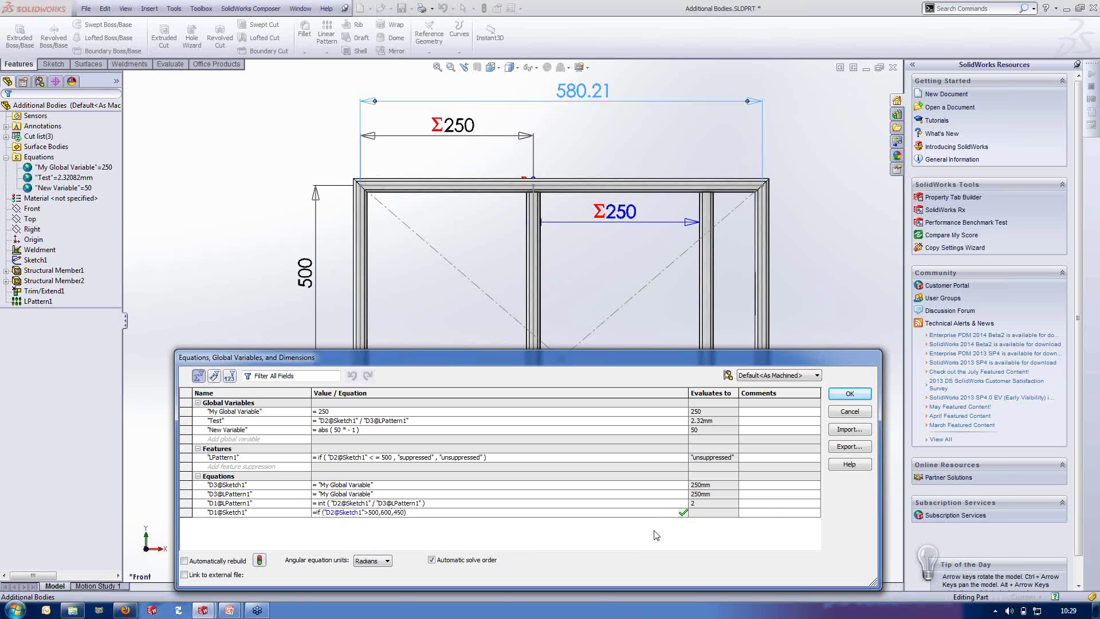
left_click(683, 512)
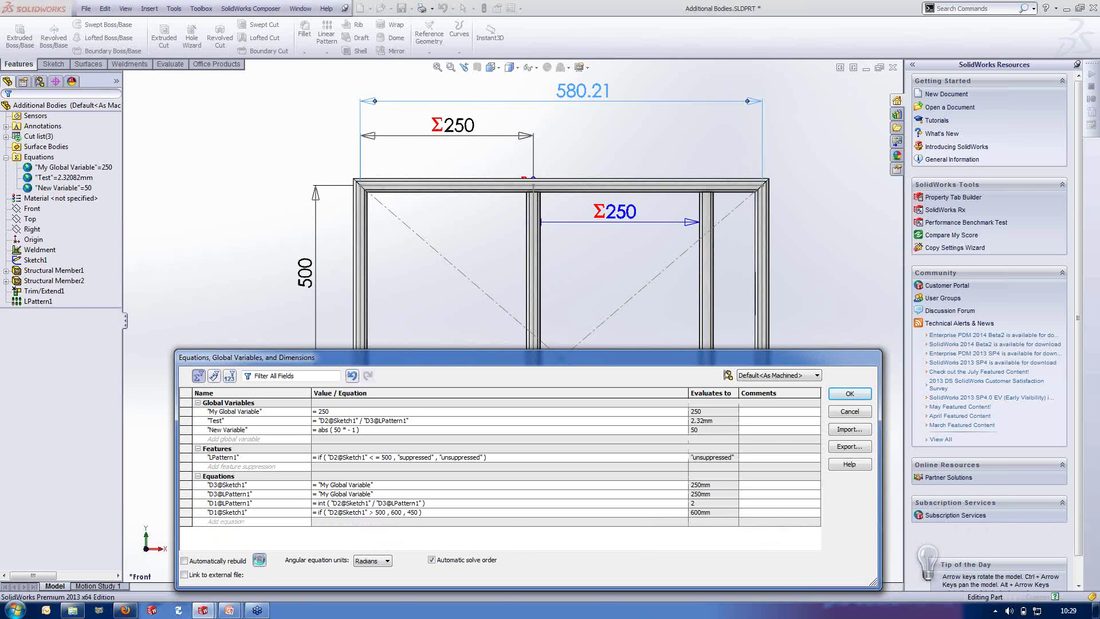
left_click(258, 560)
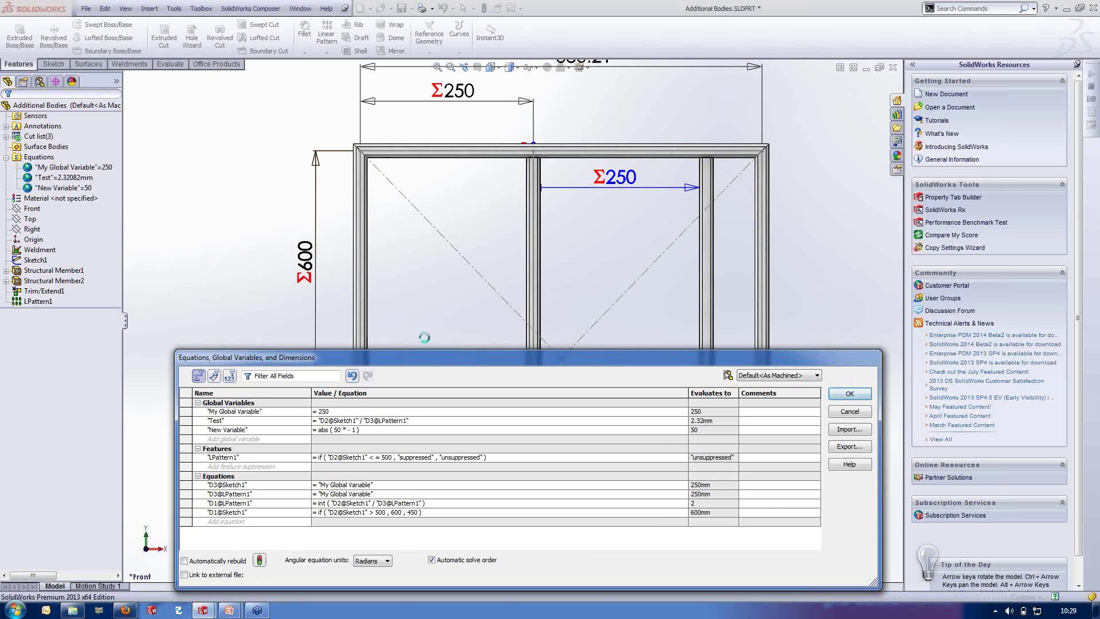
Test the height equation by reducing the frame's overall width to about 460 mm and widening it to about 547 mm
left_click(40, 259)
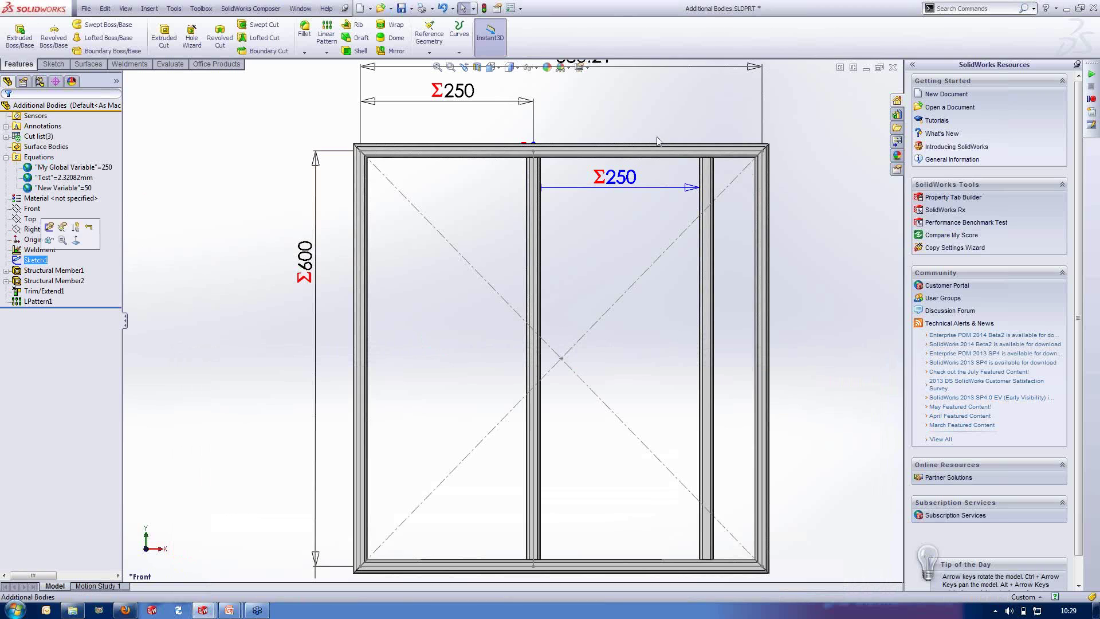
left_click_drag(762, 67, 713, 68)
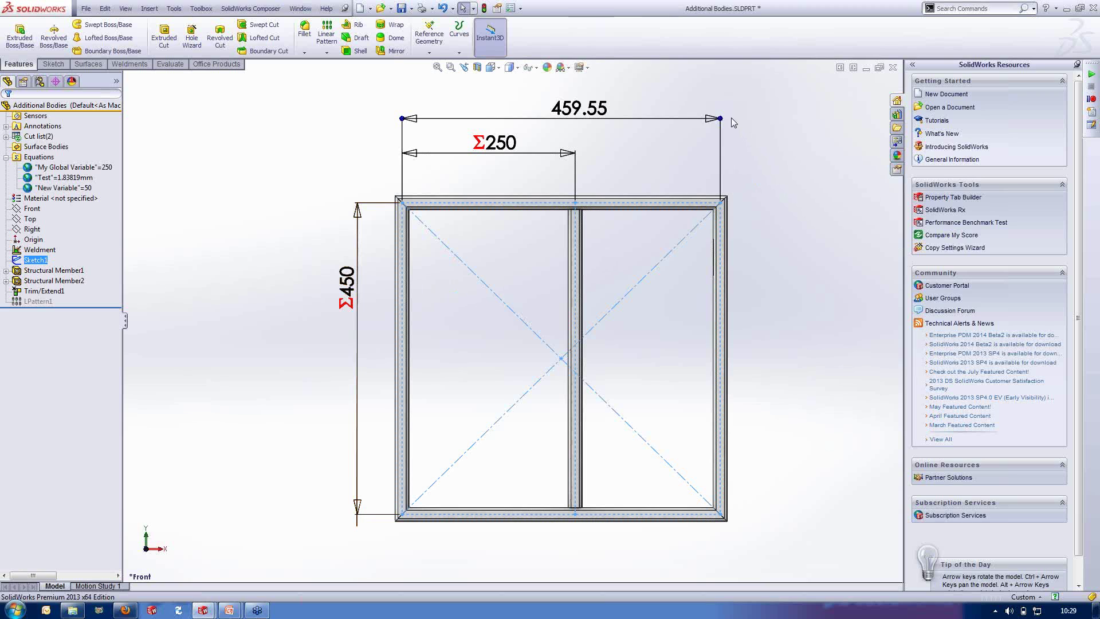
left_click_drag(722, 118, 771, 121)
left_click_drag(750, 64, 750, 65)
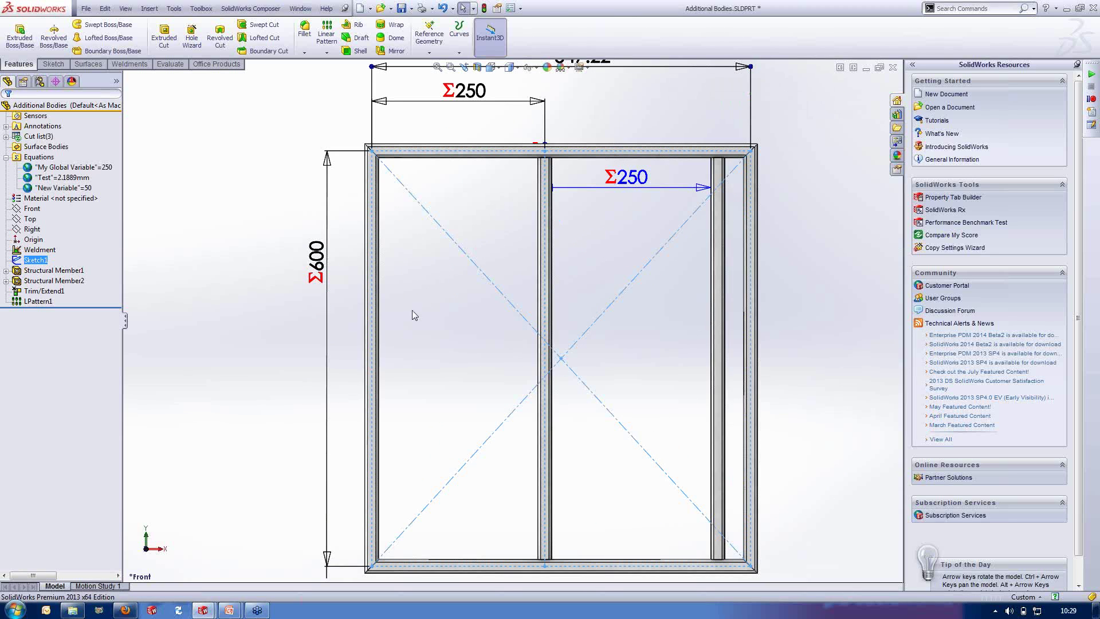
Review the frame's equations, including the conditional pattern suppression and the if() height equation, and close them
right_click(38, 160)
left_click(68, 166)
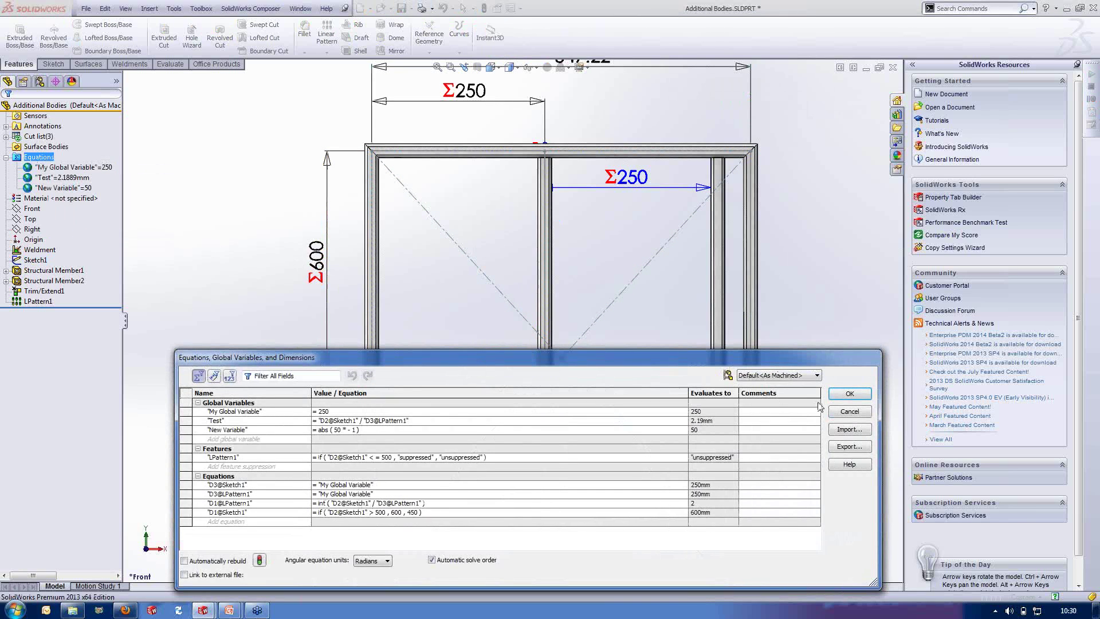
left_click(849, 392)
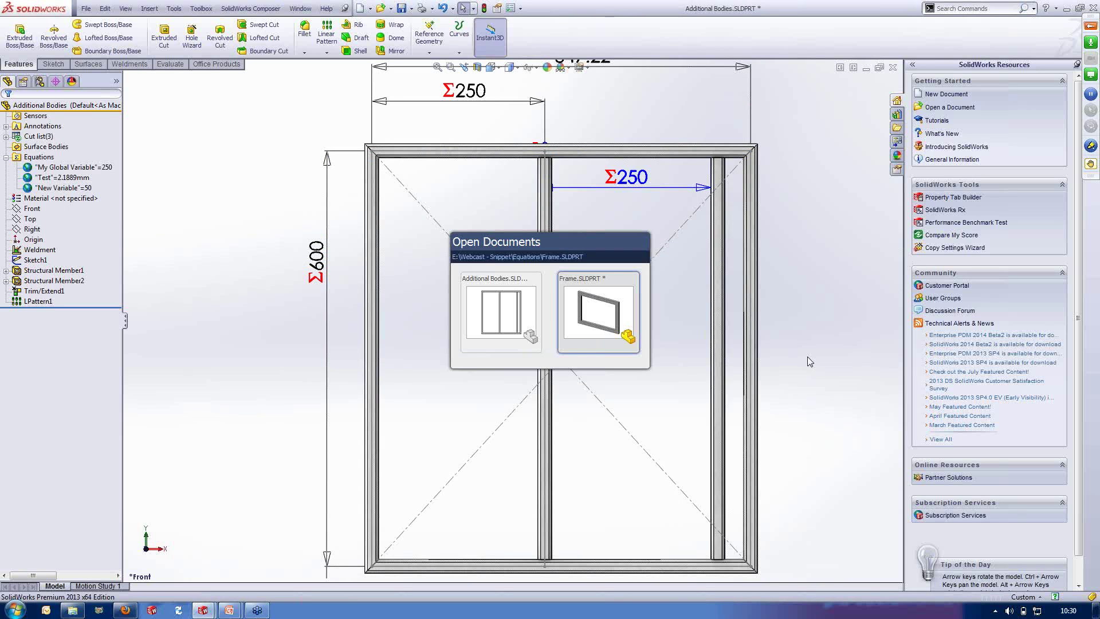
Switch to Frame.SLDPRT and examine the nested if equation driving "D5@Extrude-Thin1"
right_click(27, 160)
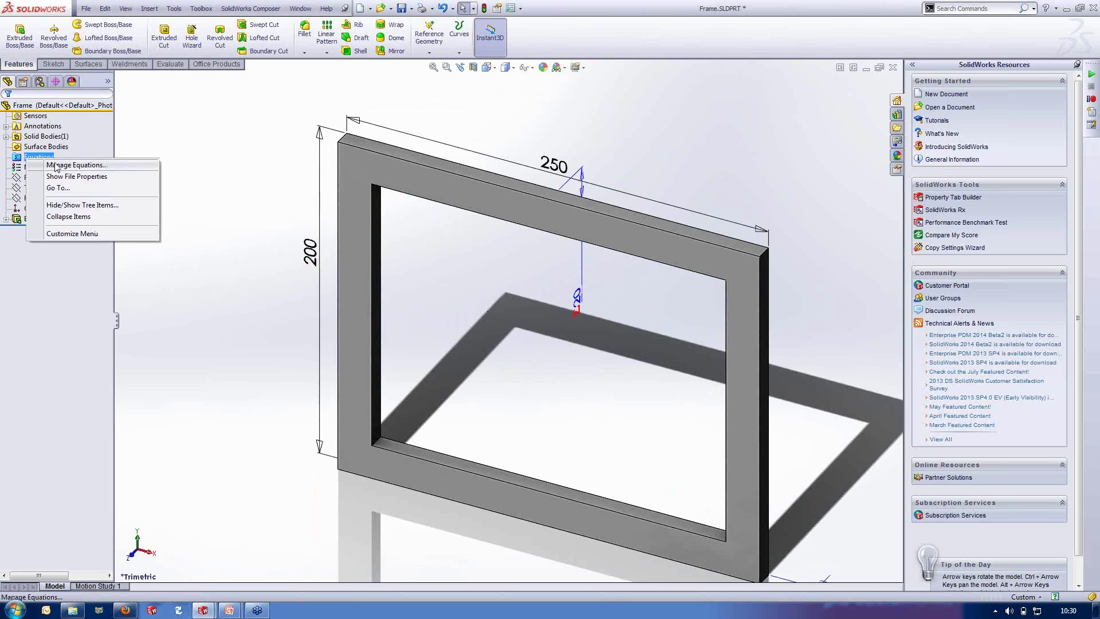
left_click(40, 166)
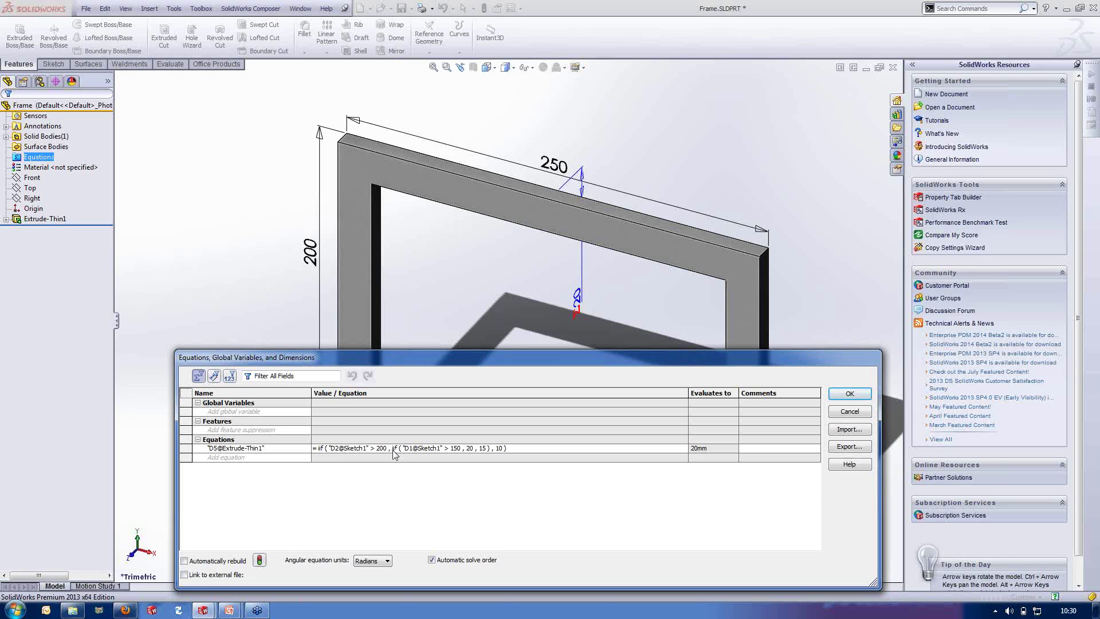
left_click(320, 448)
left_click(849, 397)
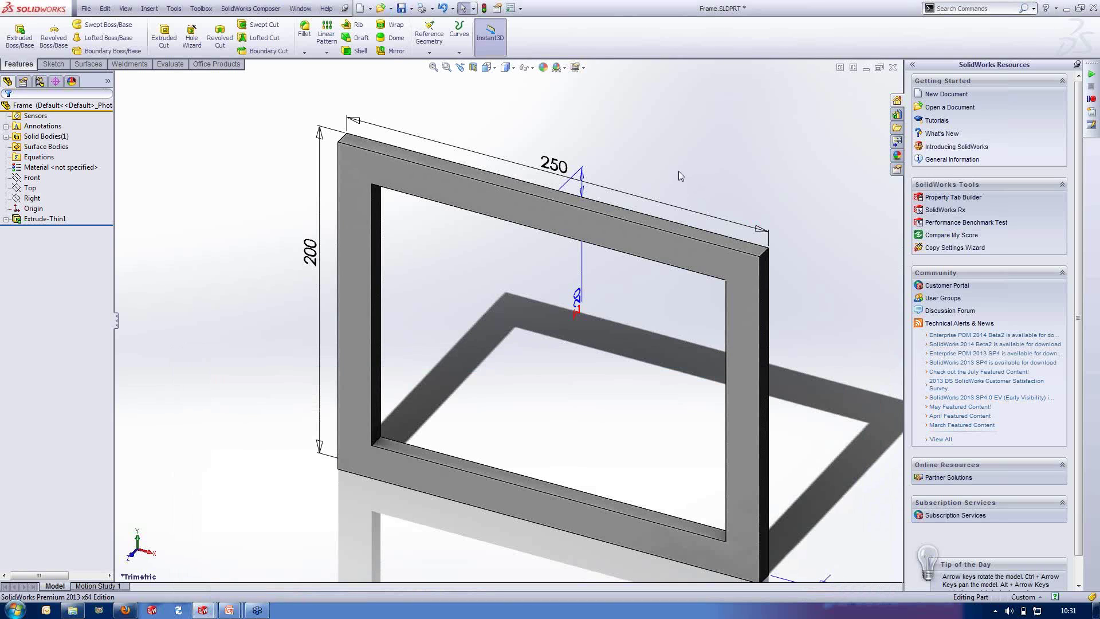
Open the recent part Linear Holes.SLDPRT and display its equations clear of the plate model
key("r")
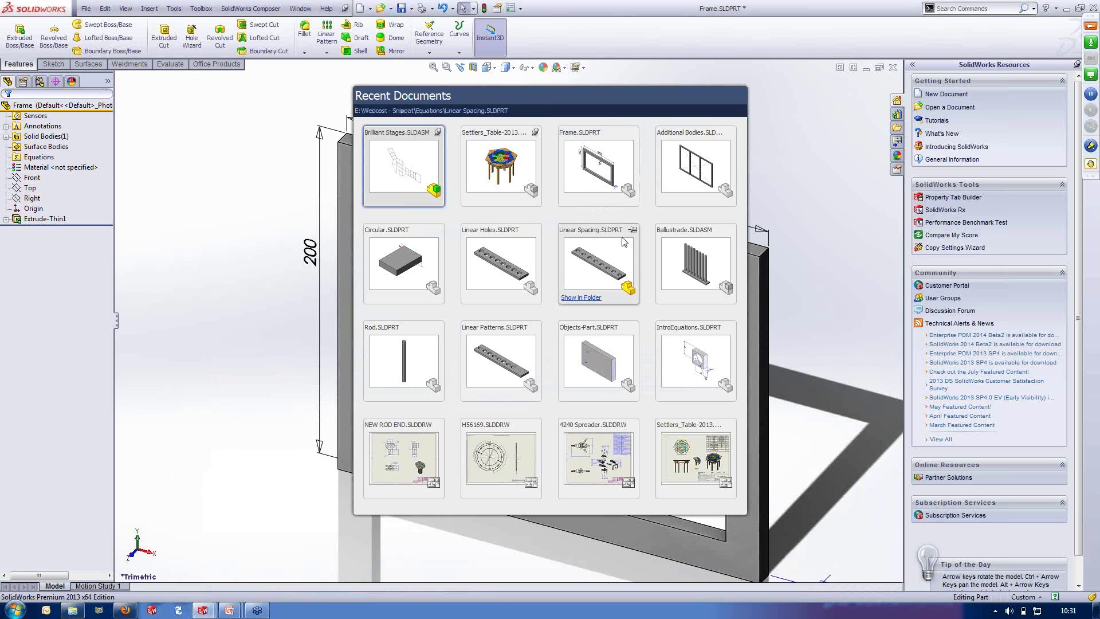
left_click(522, 255)
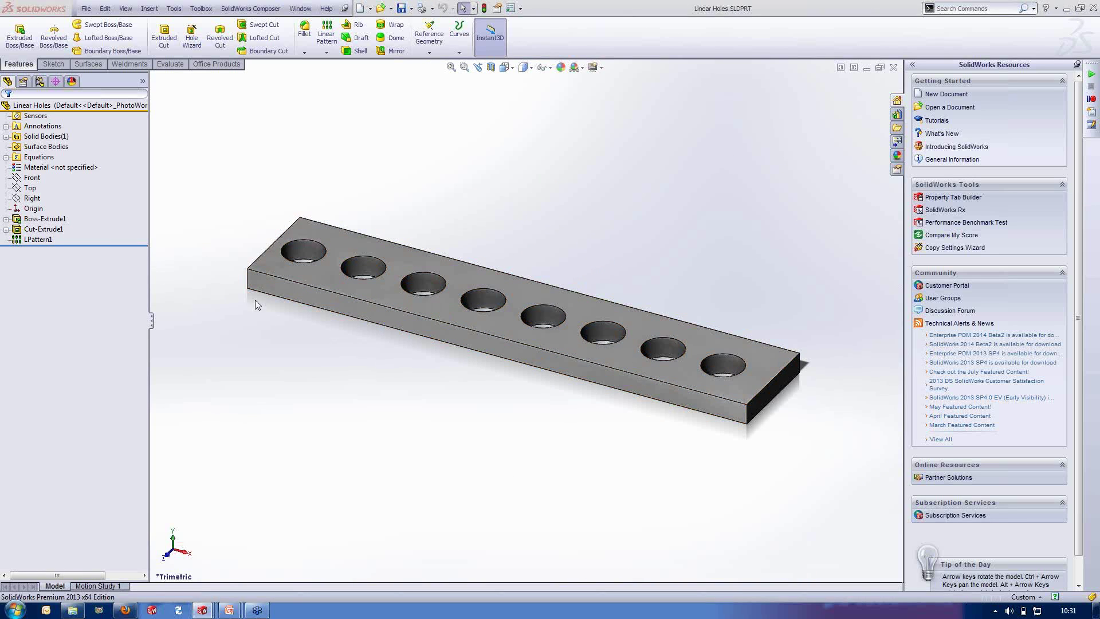
right_click(30, 157)
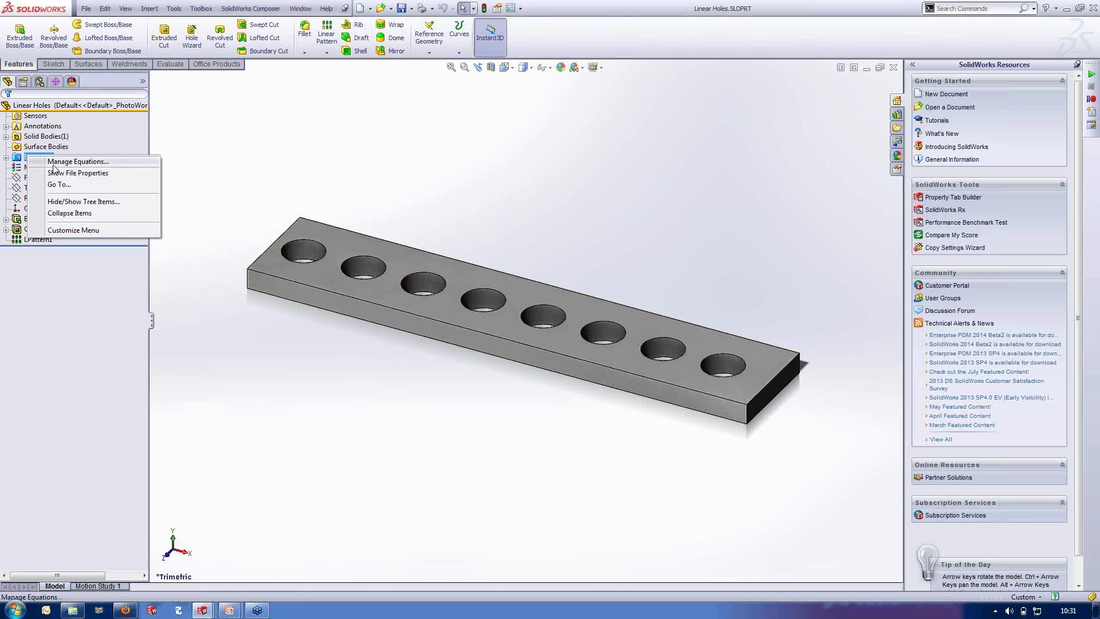
left_click(53, 163)
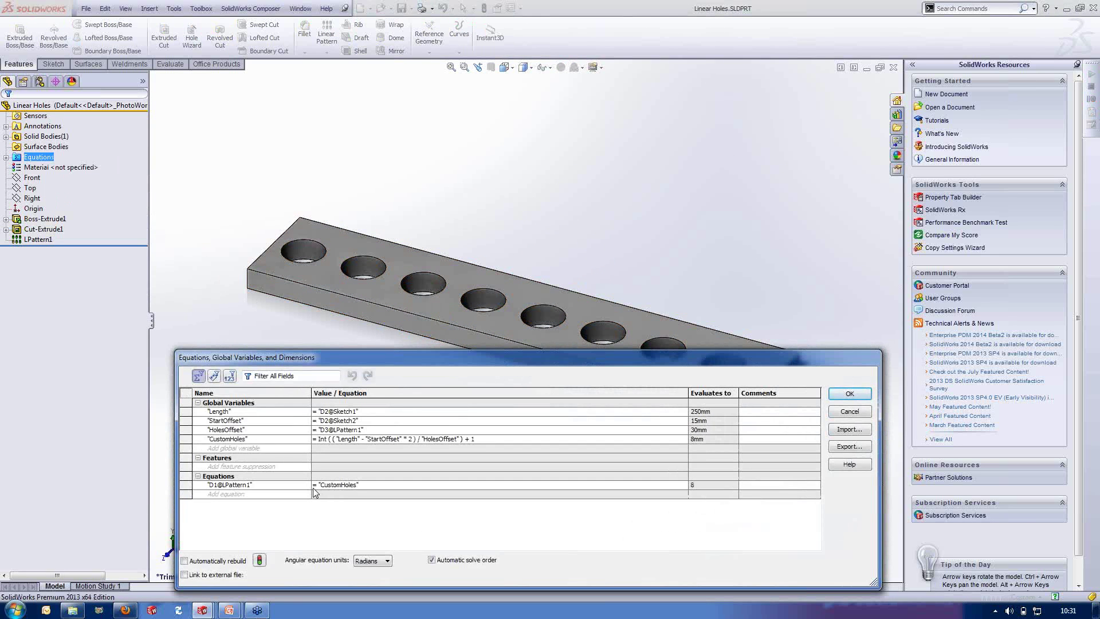
left_click_drag(770, 350, 769, 396)
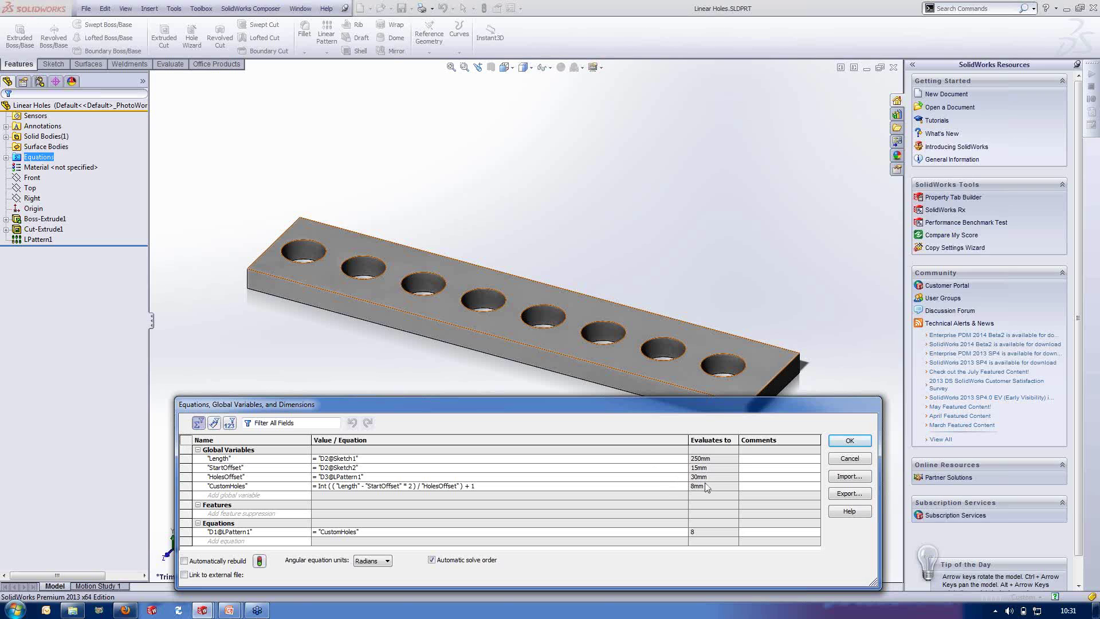
Inspect the plate, first hole and linear pattern dimensions behind the global variables and accept the equations
mouse_move(701, 488)
left_click(423, 266)
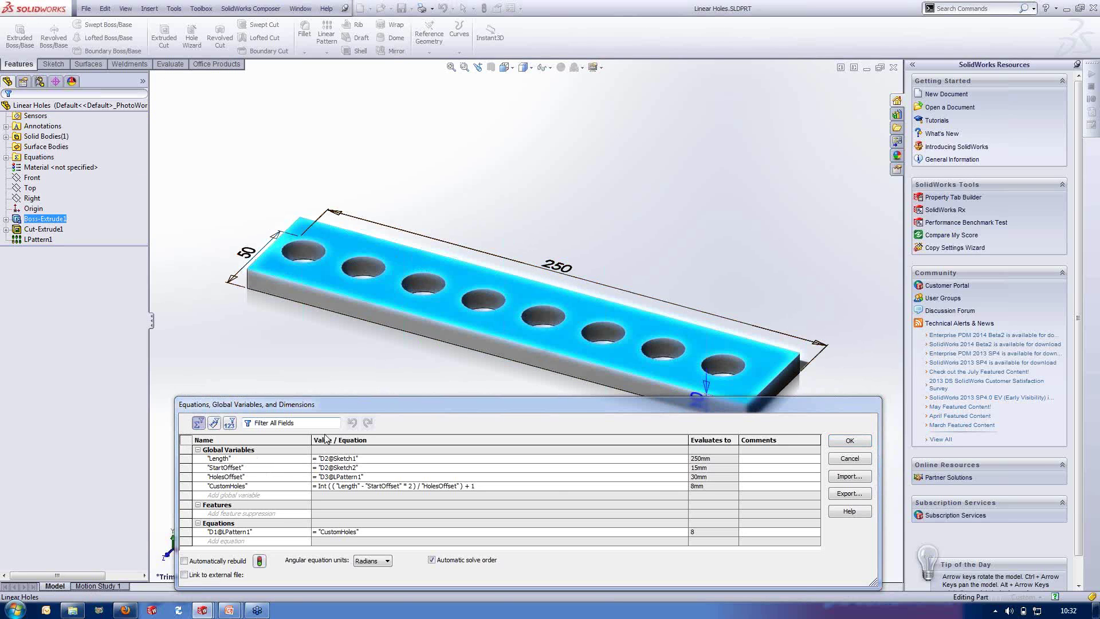
left_click(44, 229)
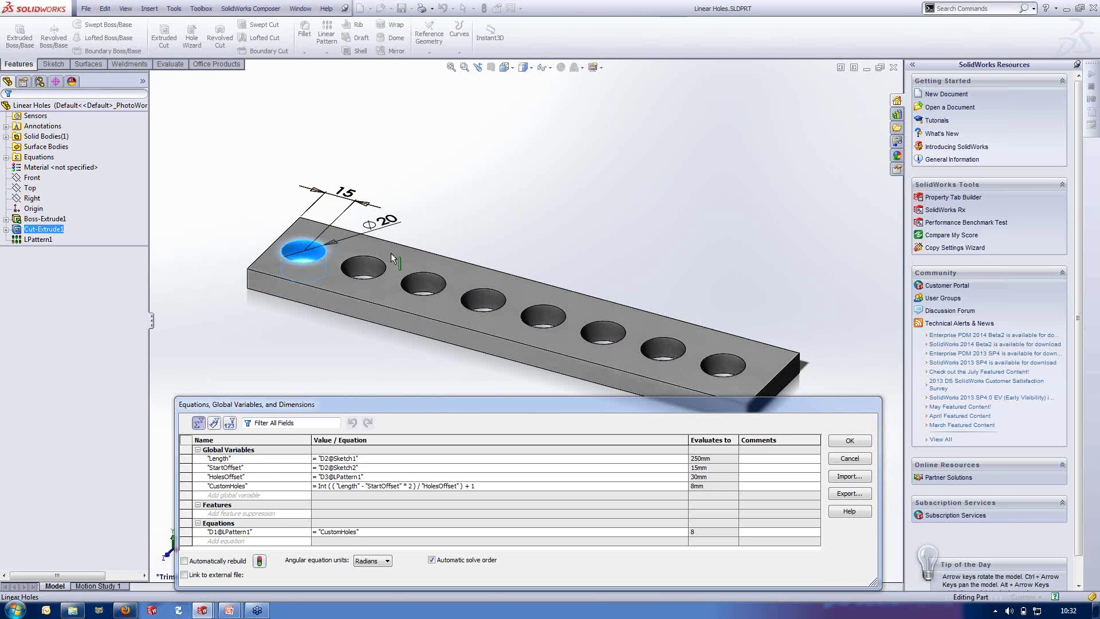
left_click(50, 240)
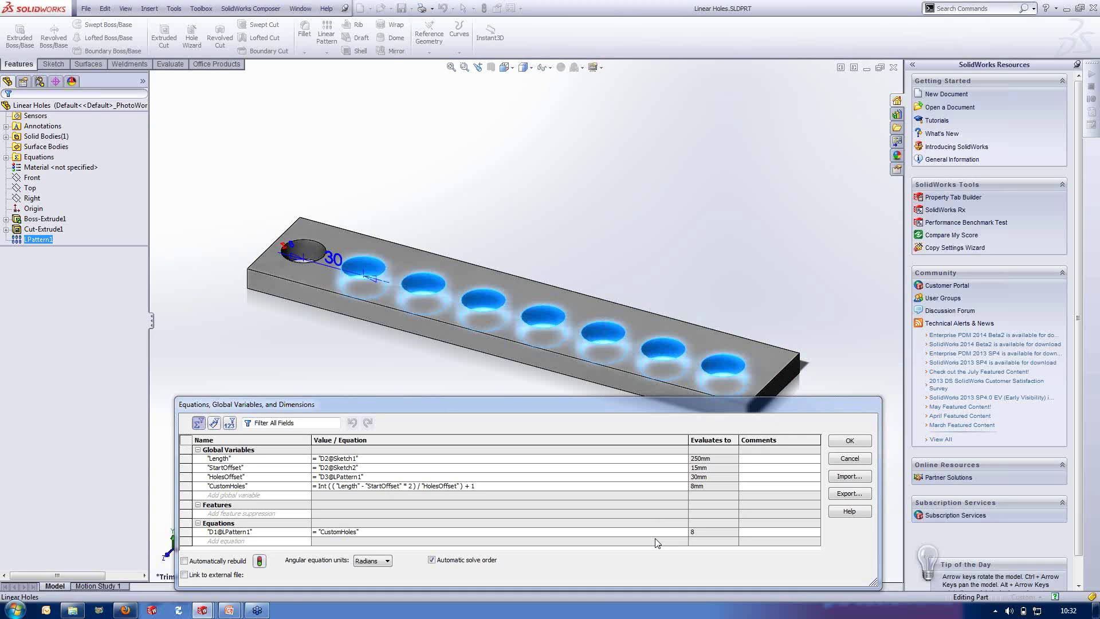
left_click(853, 441)
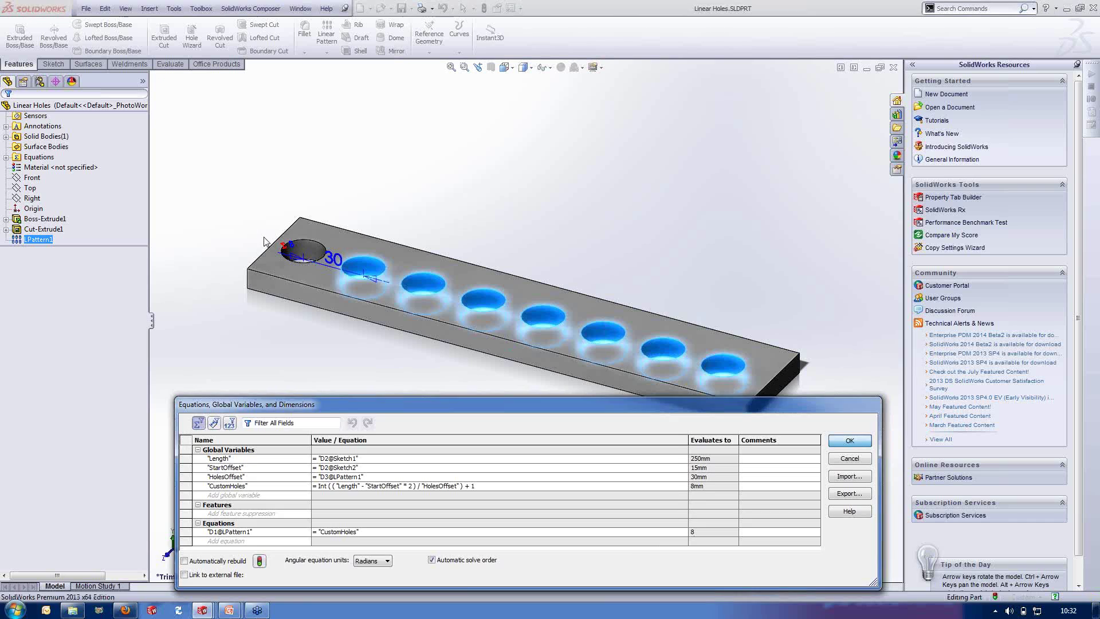
Set the plate length "D2@Sketch1" to 260 mm to test the hole count equation
left_click(34, 220)
double_click(596, 282)
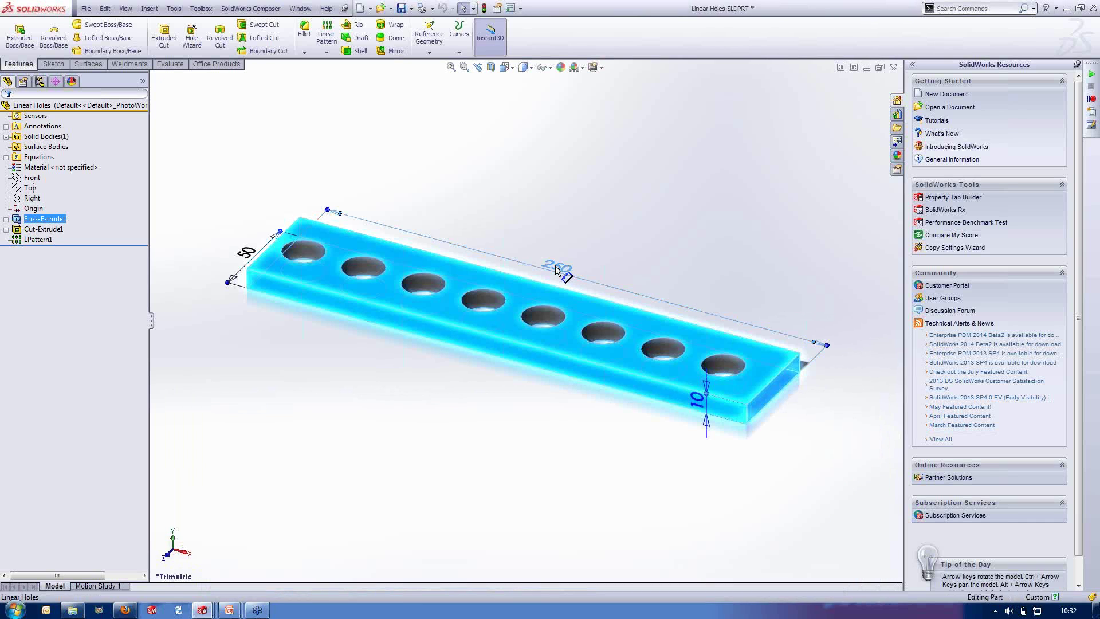
type("260")
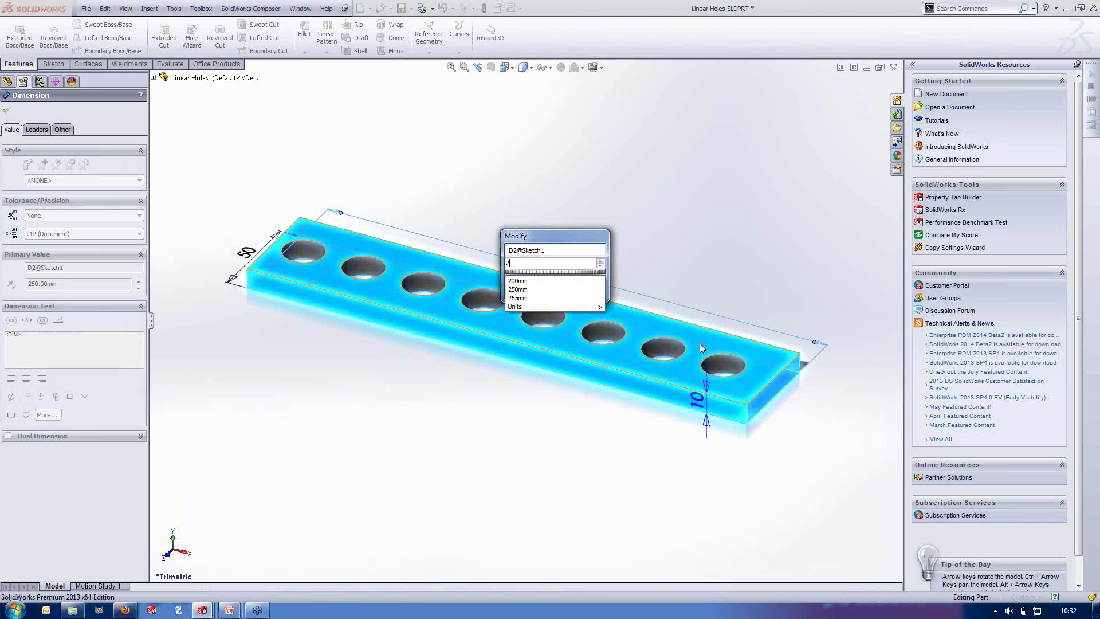
key("Return")
left_click(662, 245)
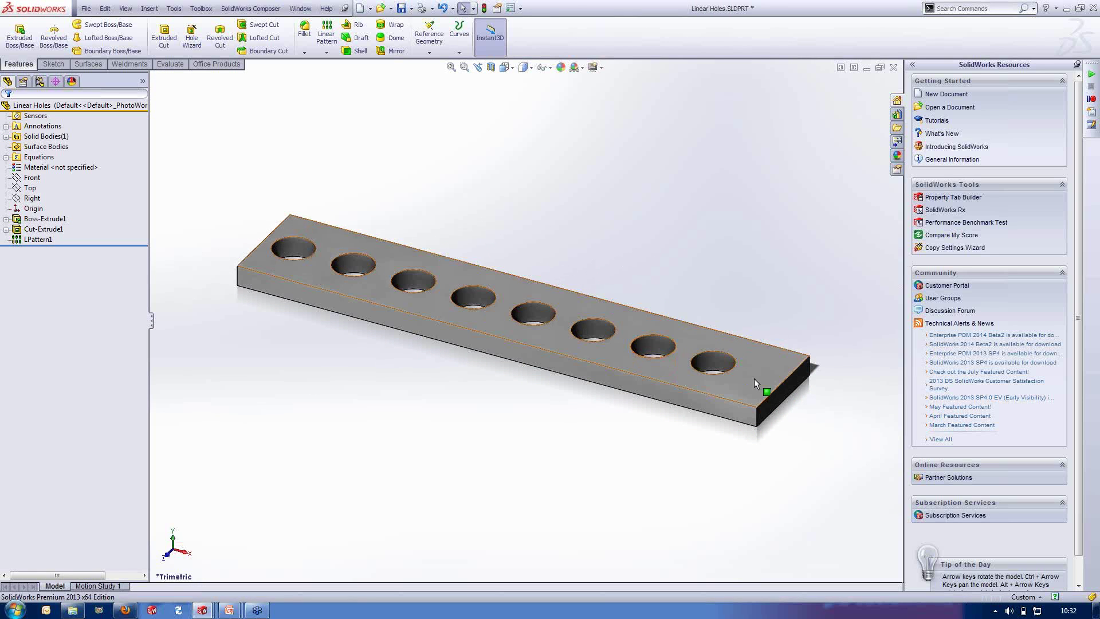
Set the plate length "D2@Sketch1" to 270 mm and check the hole pattern
double_click(40, 221)
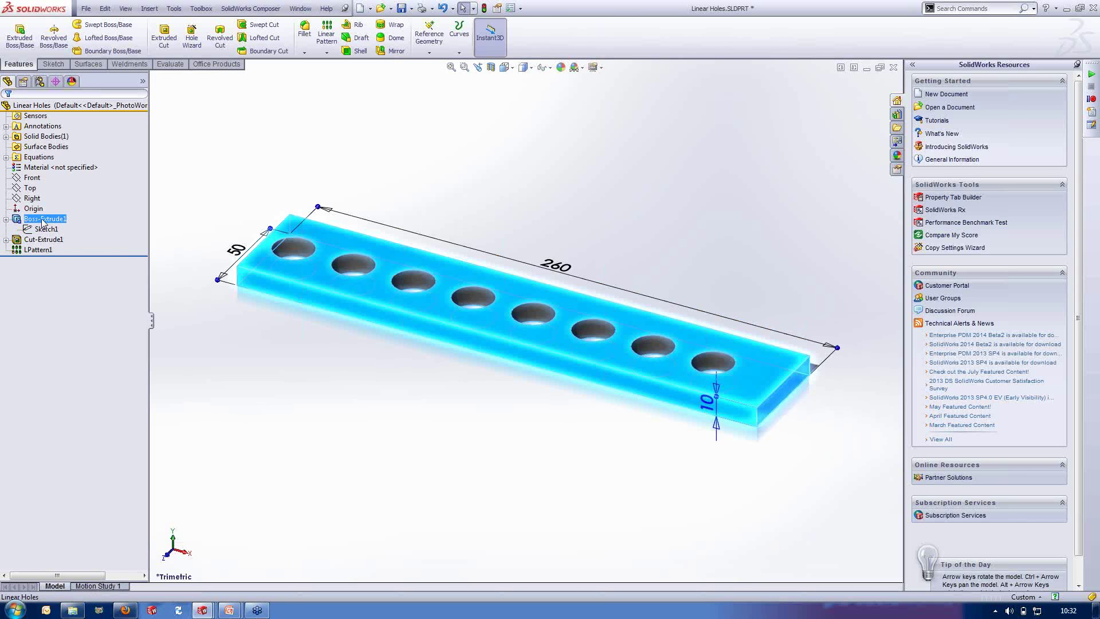
double_click(573, 272)
type("270")
key("Return")
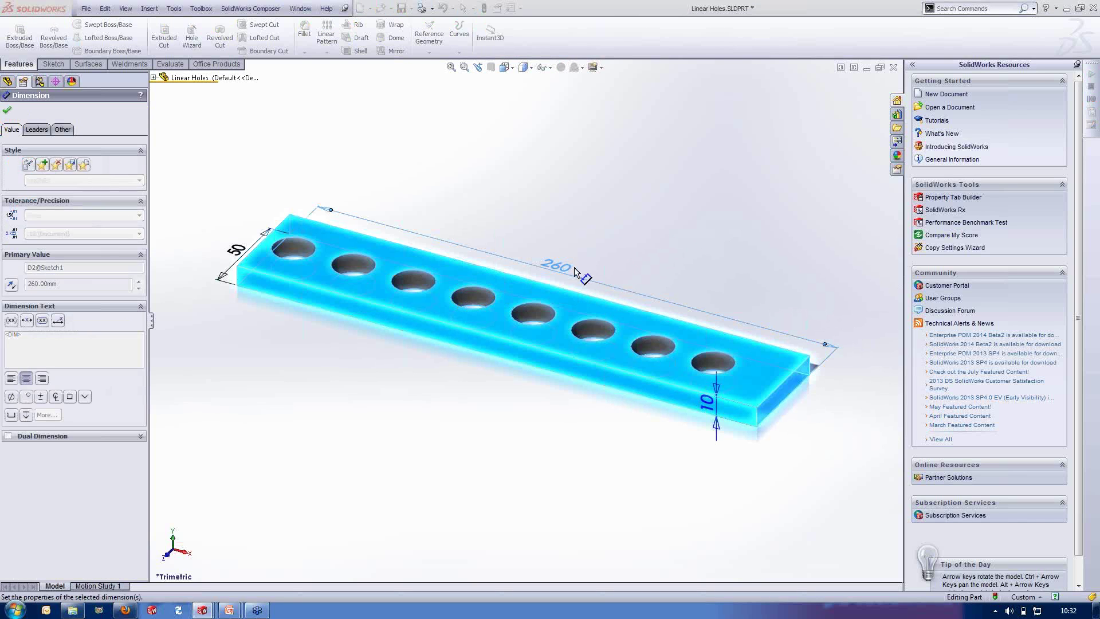
left_click(637, 236)
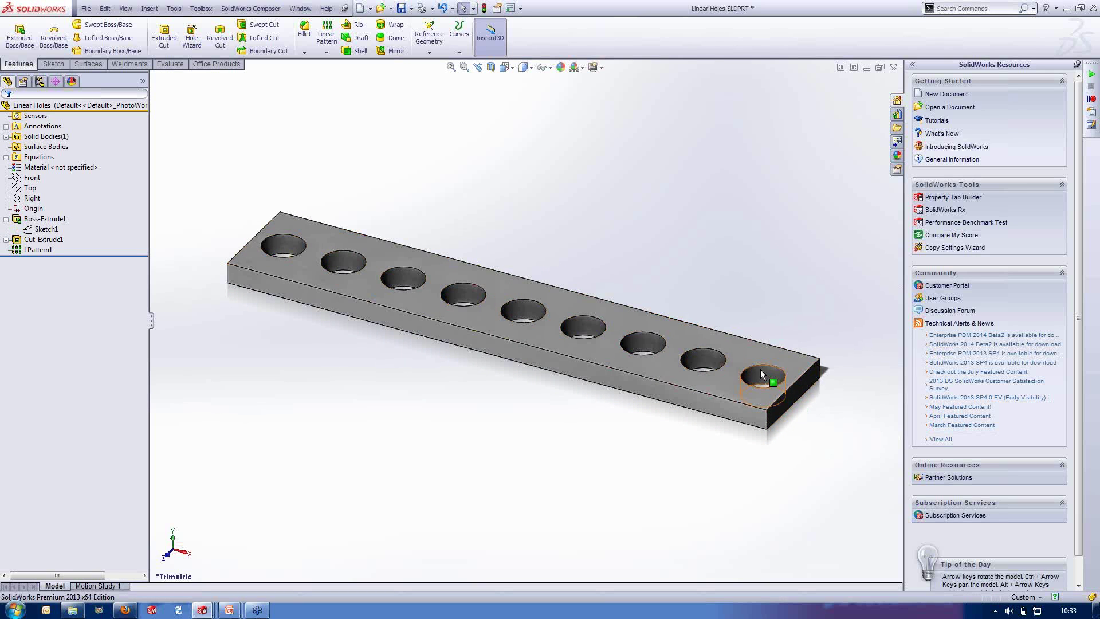
Measure the distance between the last hole and the plate's nearest end face
left_click(762, 379)
left_click(793, 394, "ctrl")
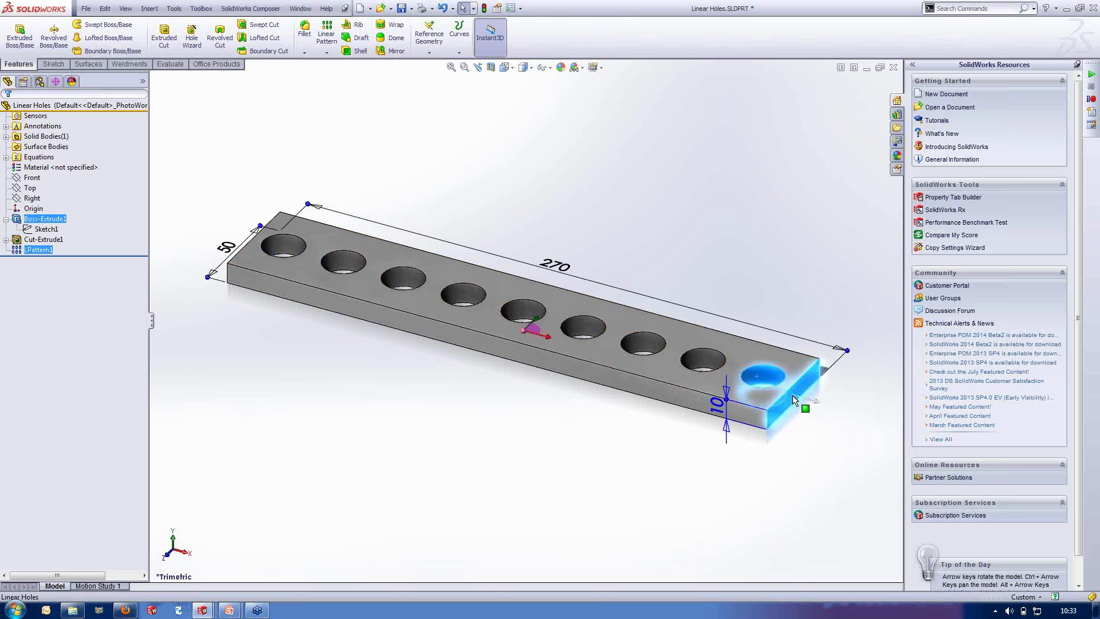
left_click(170, 64)
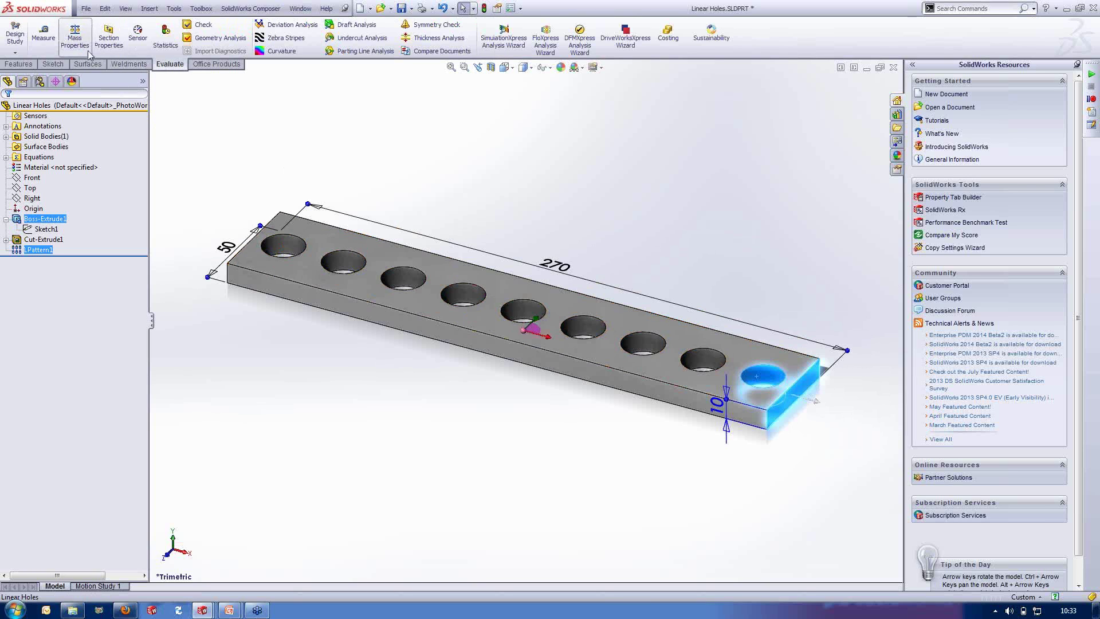
left_click(43, 37)
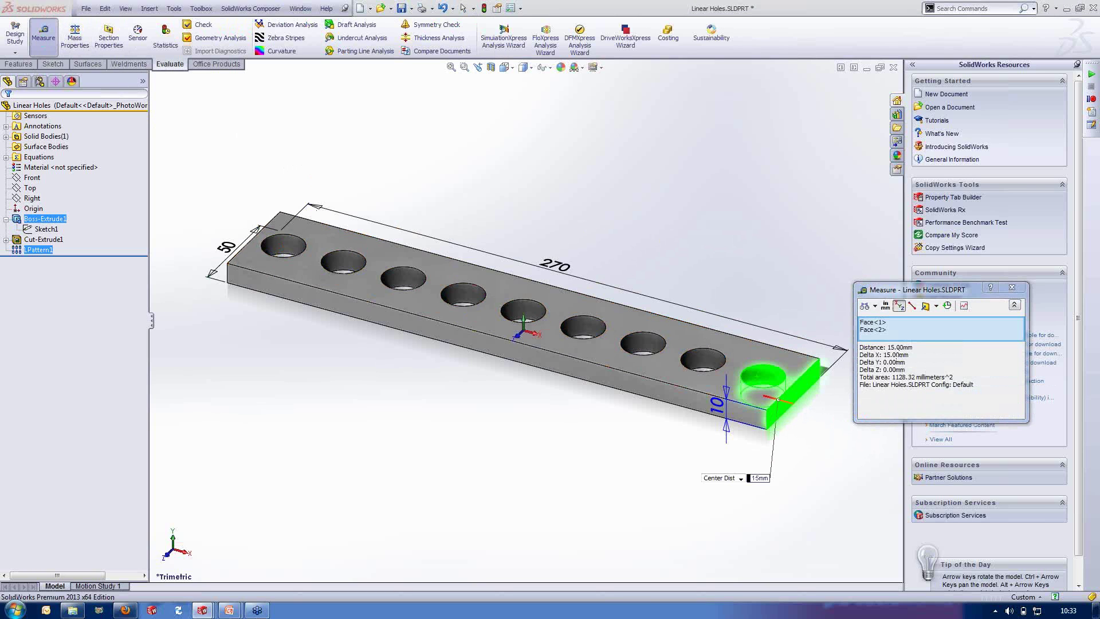
left_click(1011, 287)
Set the plate length "D2@Sketch1" to 269 mm to test the hole count just below the threshold
double_click(555, 266)
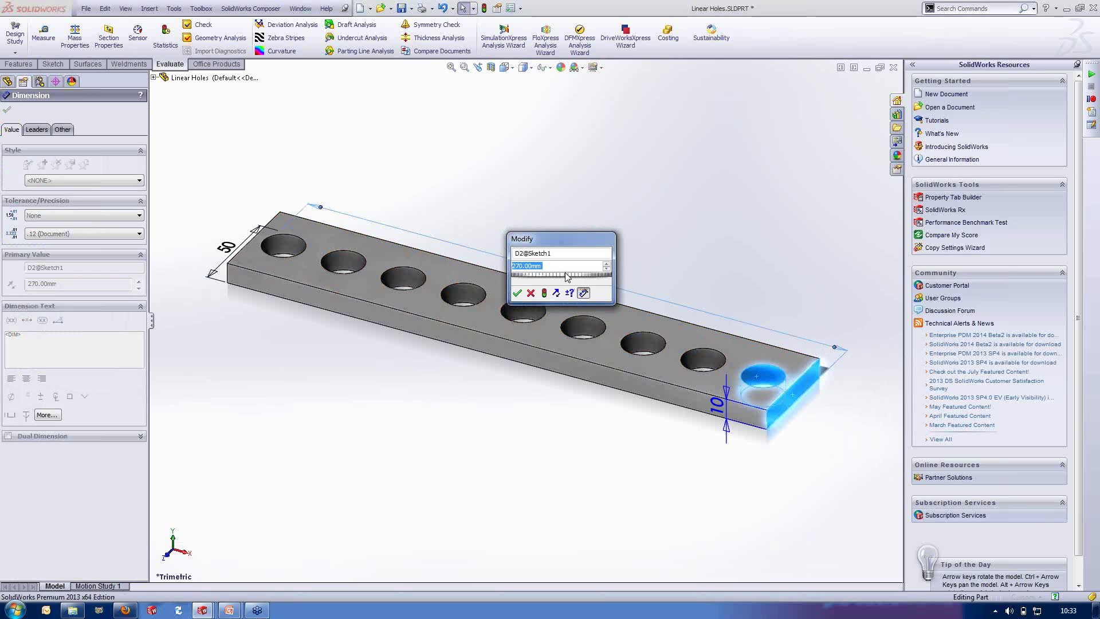
type("180")
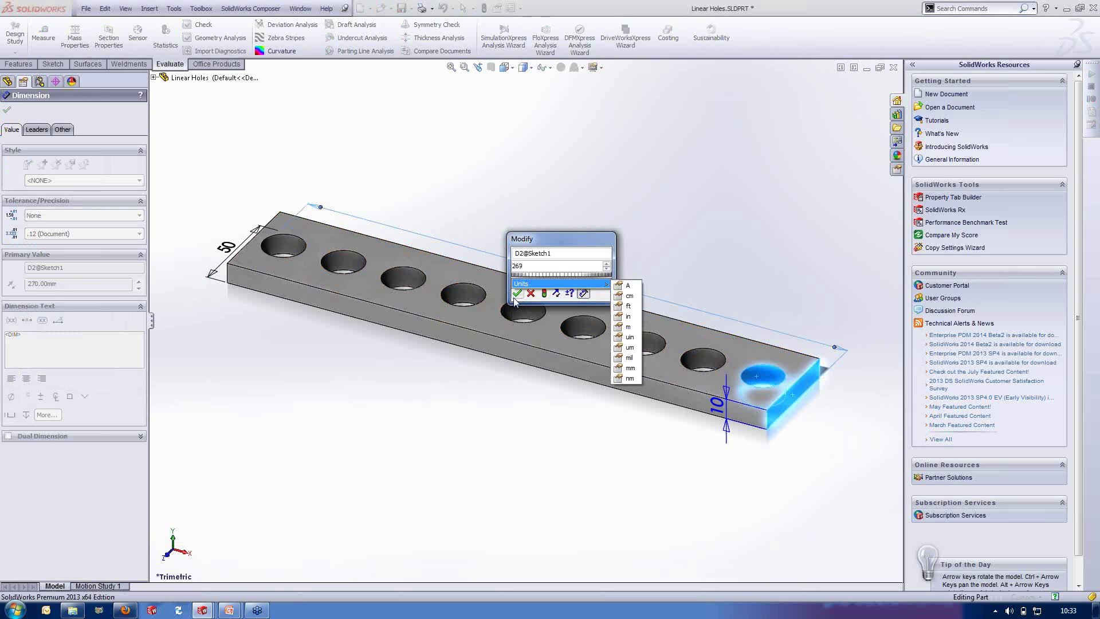
left_click(518, 295)
left_click(534, 198)
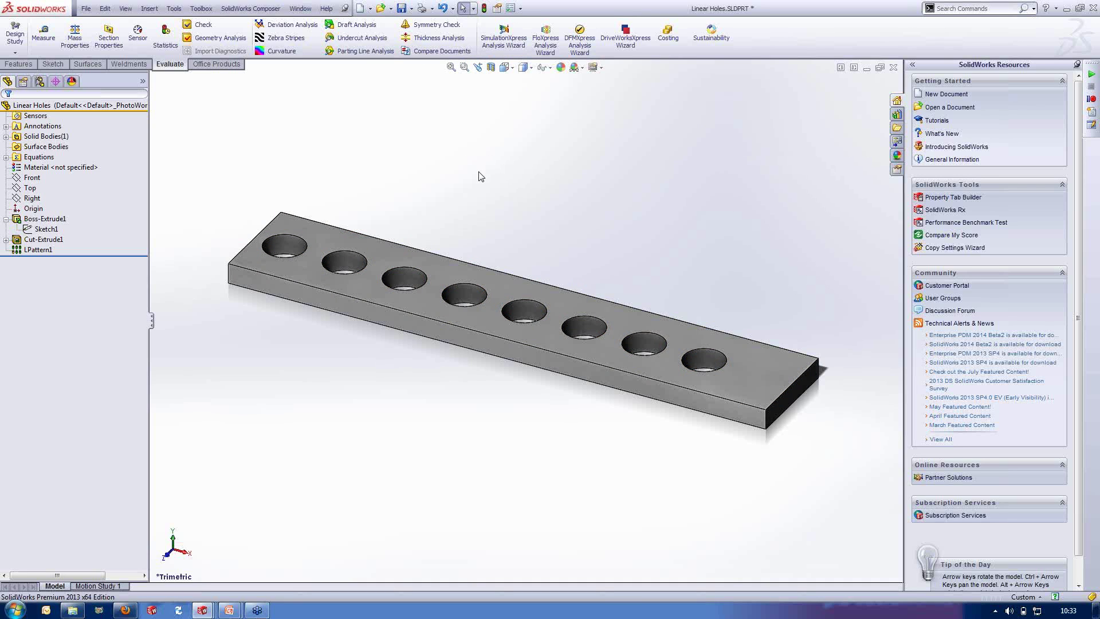
Open the recent part Linear Spacing.SLDPRT and review its global variables and the pattern spacing equation
key("r")
left_click(597, 256)
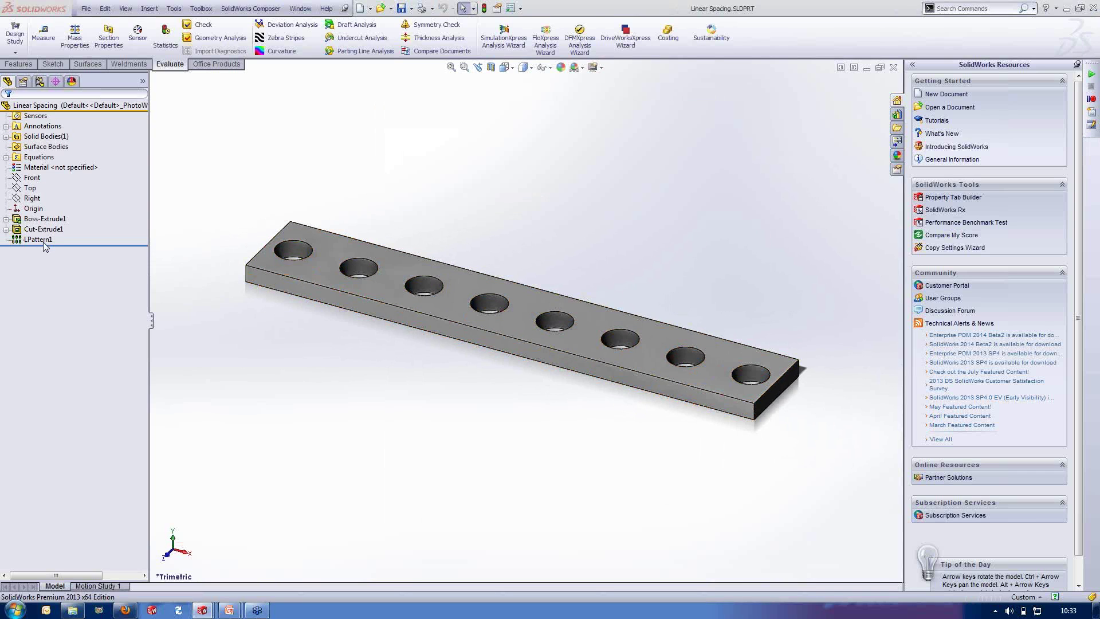
right_click(35, 158)
left_click(91, 168)
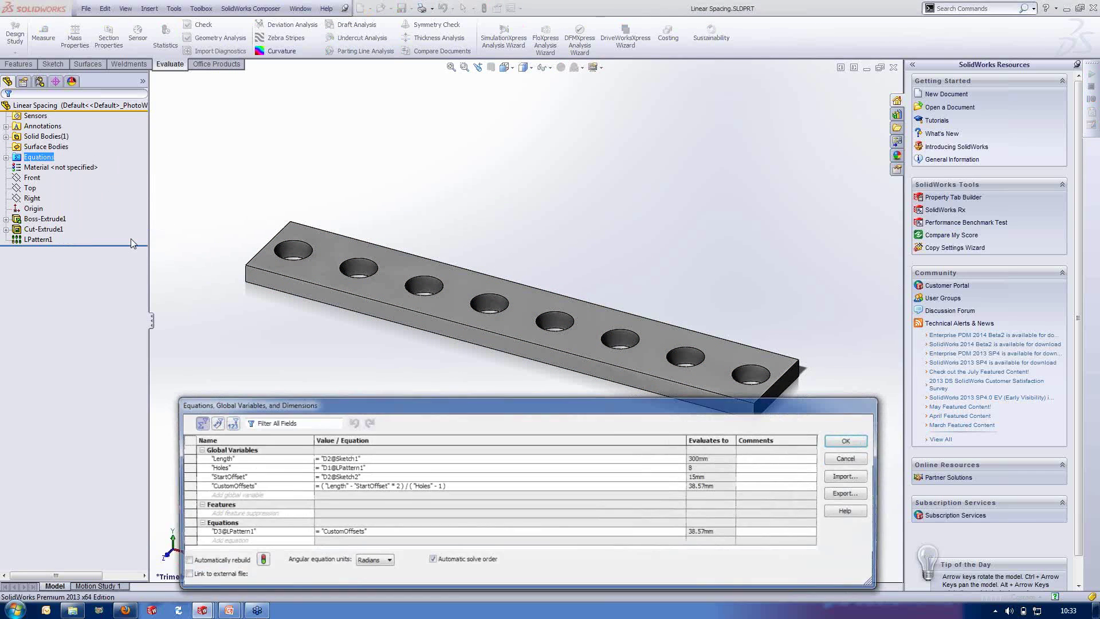
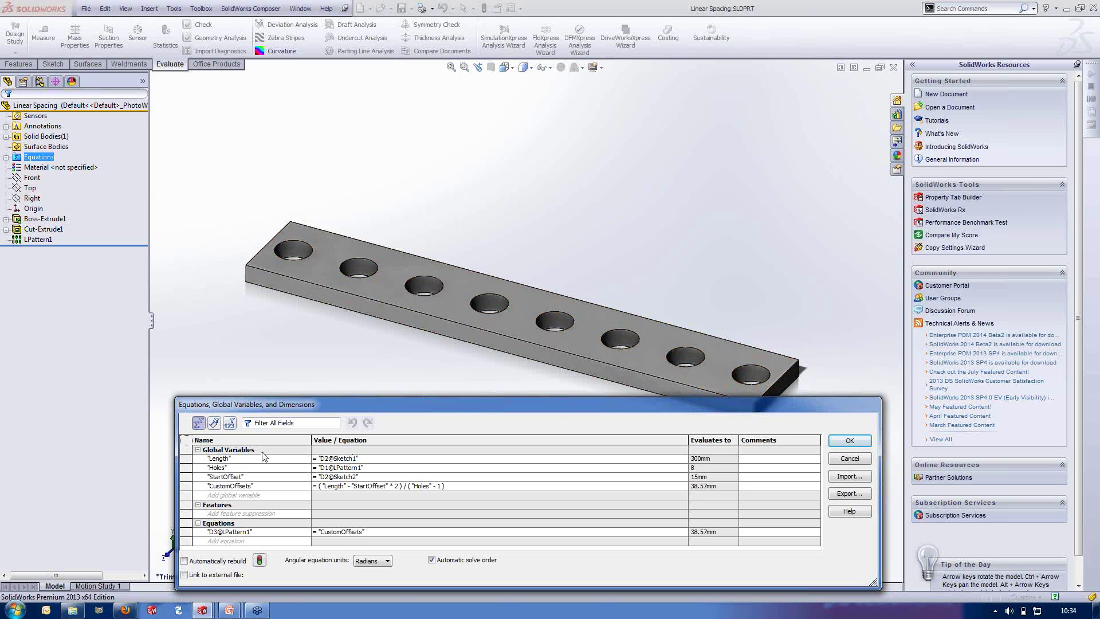
left_click(849, 440)
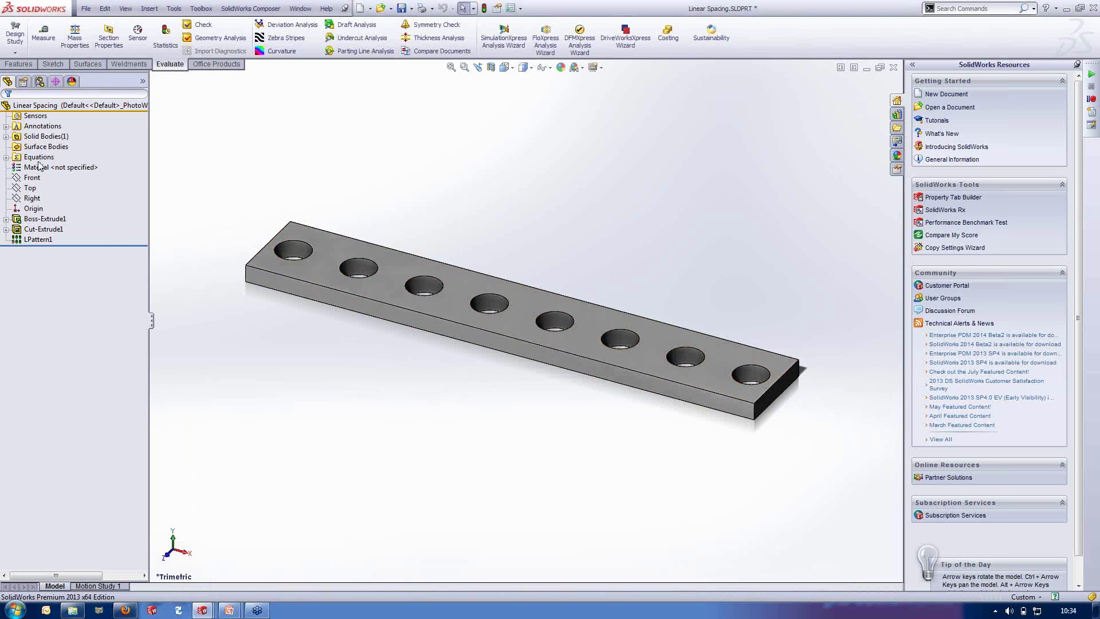
List the global variables in the feature tree and set the plate length "D2@Sketch1" to 250 mm
left_click(7, 157)
double_click(33, 262)
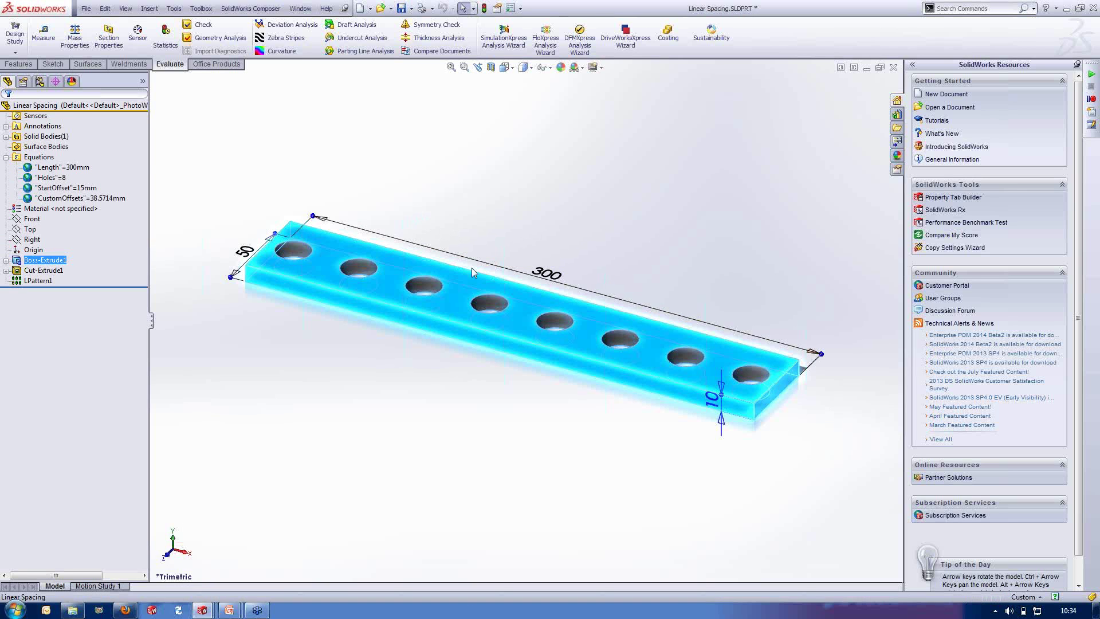
double_click(545, 277)
type("250")
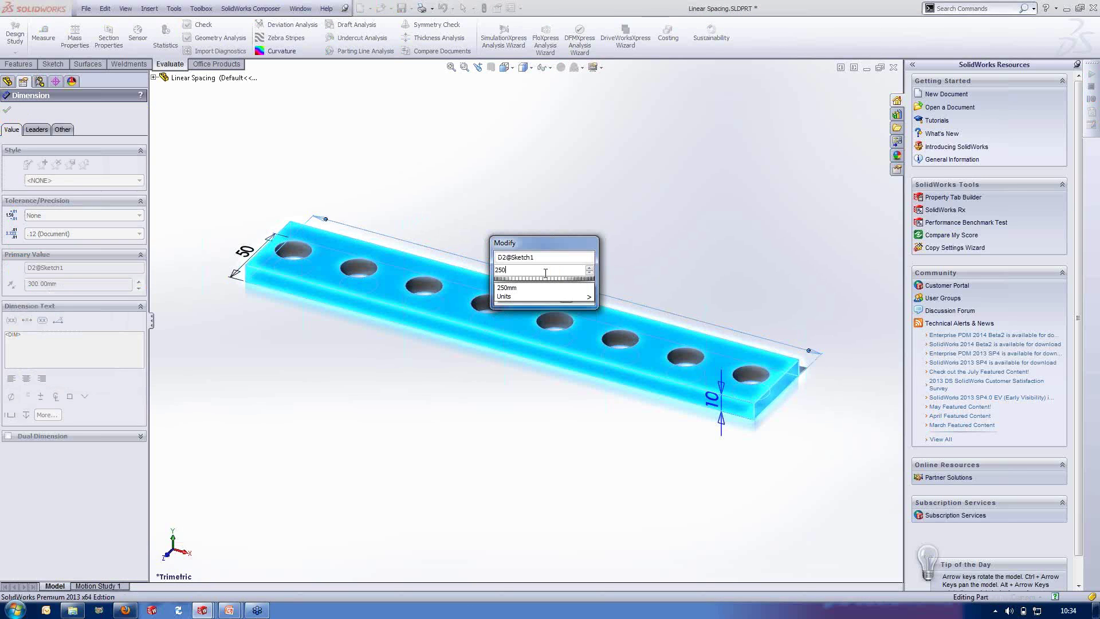
key("Return")
left_click(576, 249)
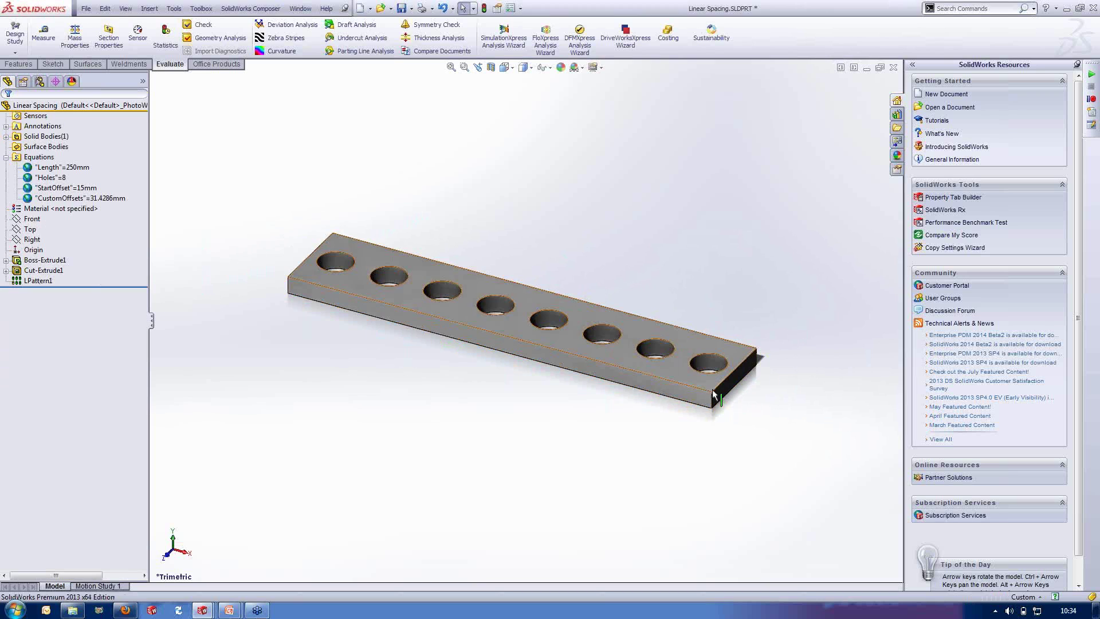
Set the plate length "D2@Sketch1" to 297 mm and rebuild to test the hole spacing
double_click(34, 262)
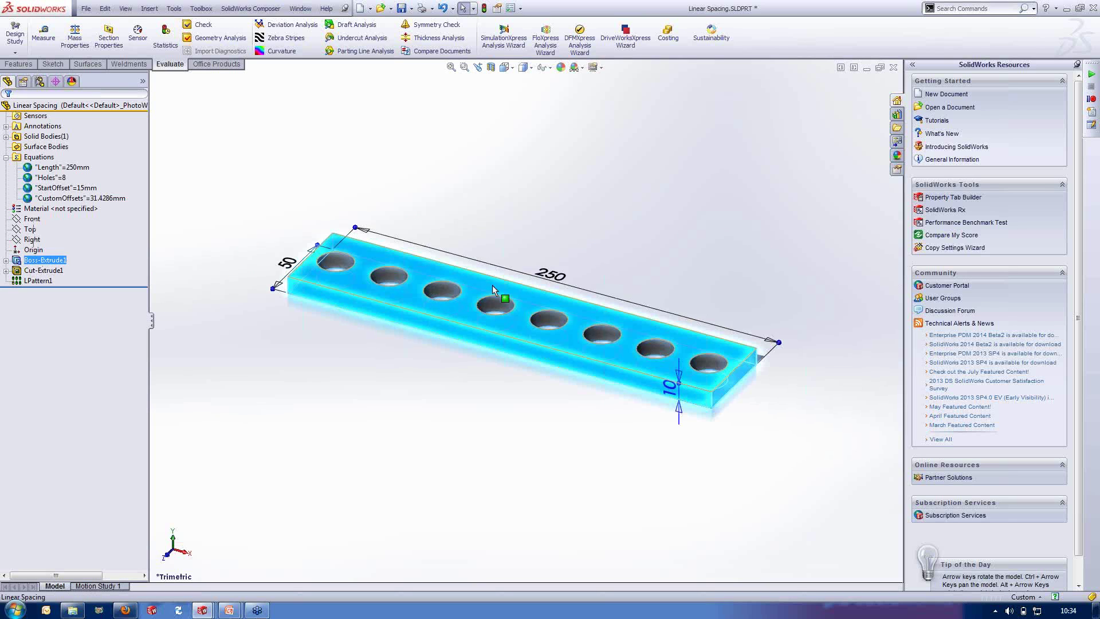
double_click(558, 281)
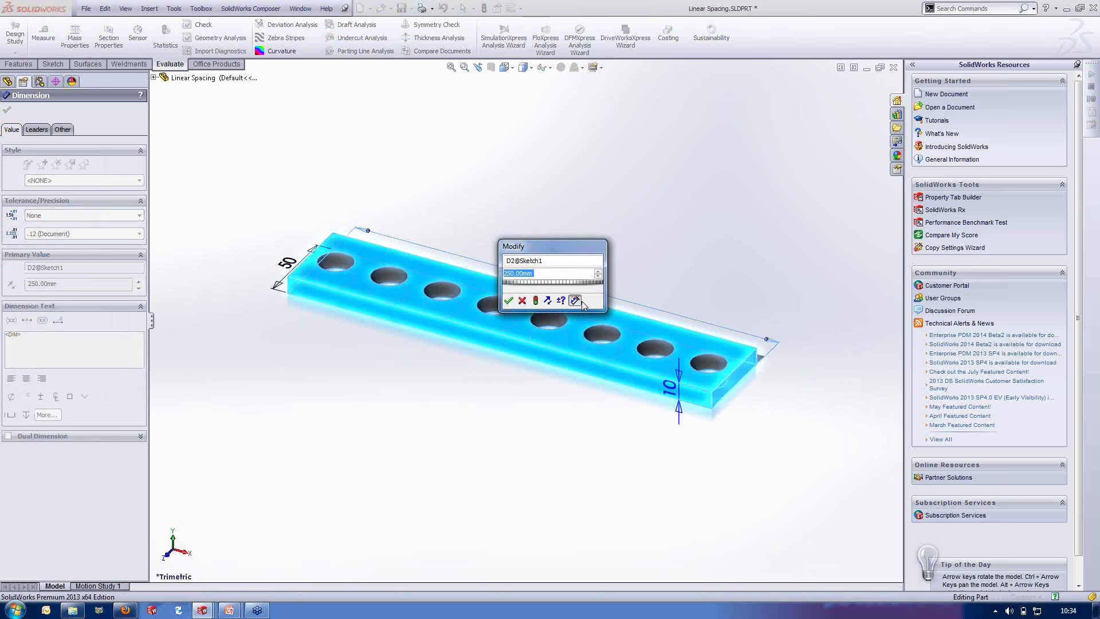
type("297")
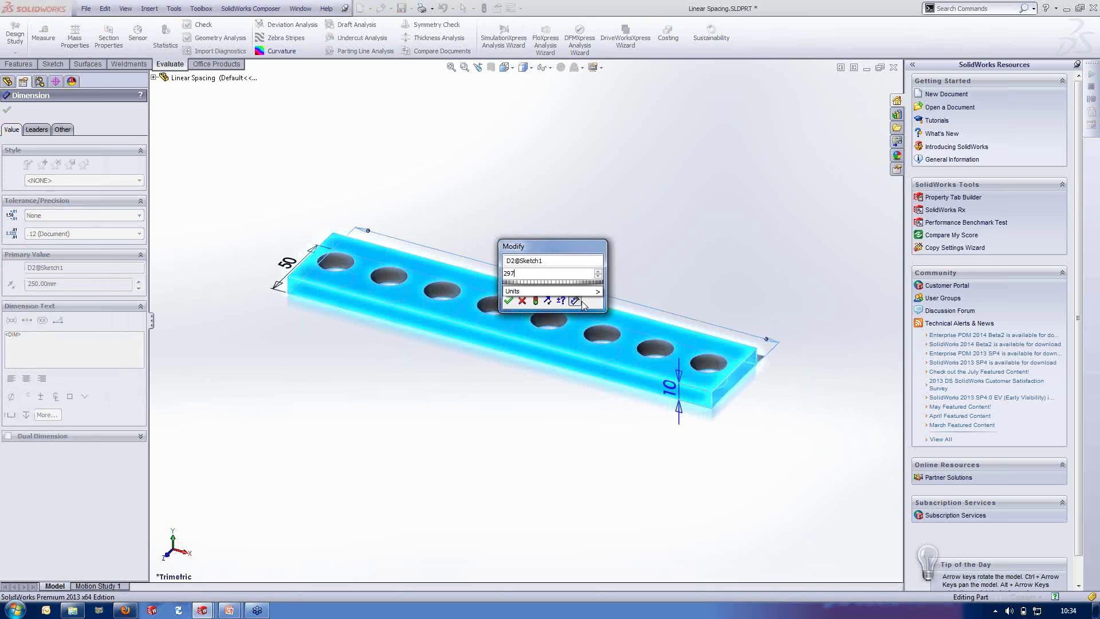
key("Return")
left_click(568, 199)
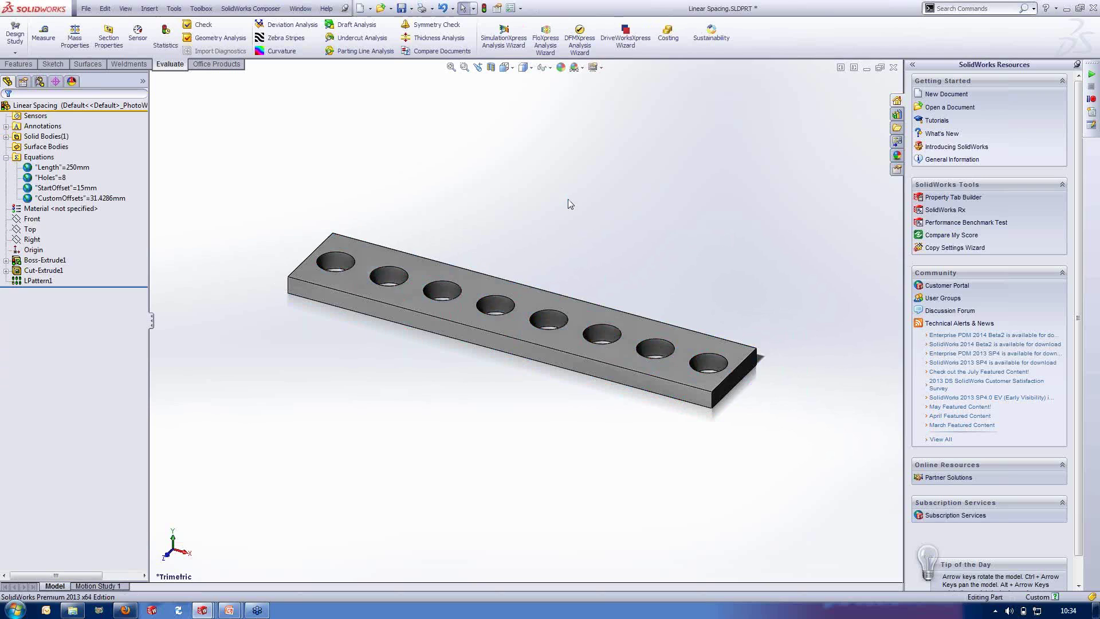
key("ctrl+b")
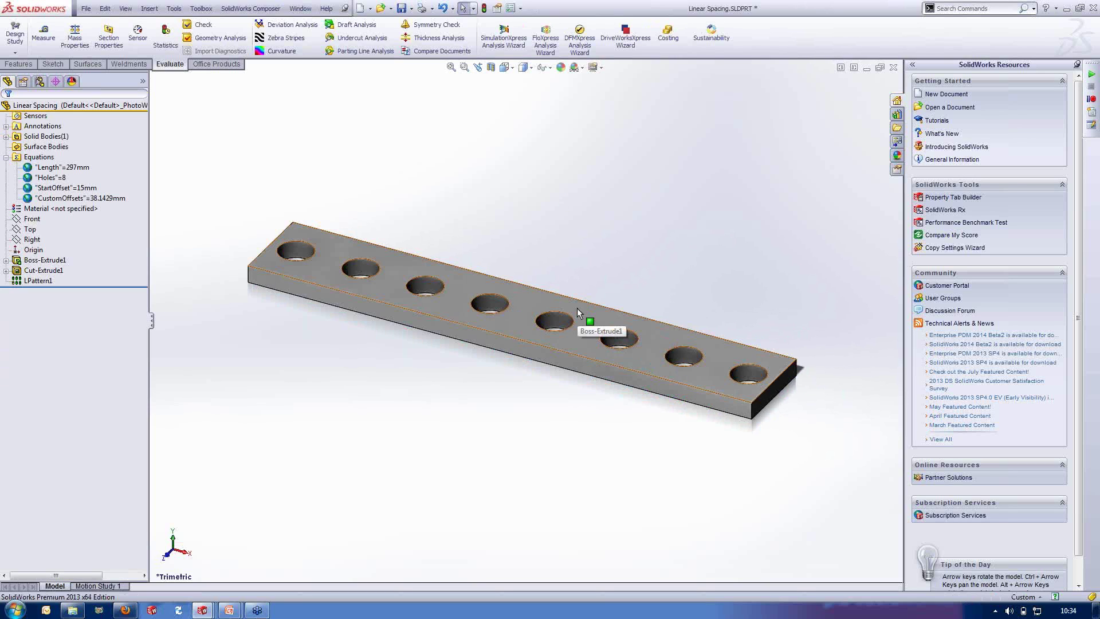
Inspect the linear pattern's spacing, then set the plate length "D2@Sketch1" to 350 mm
left_click(38, 280)
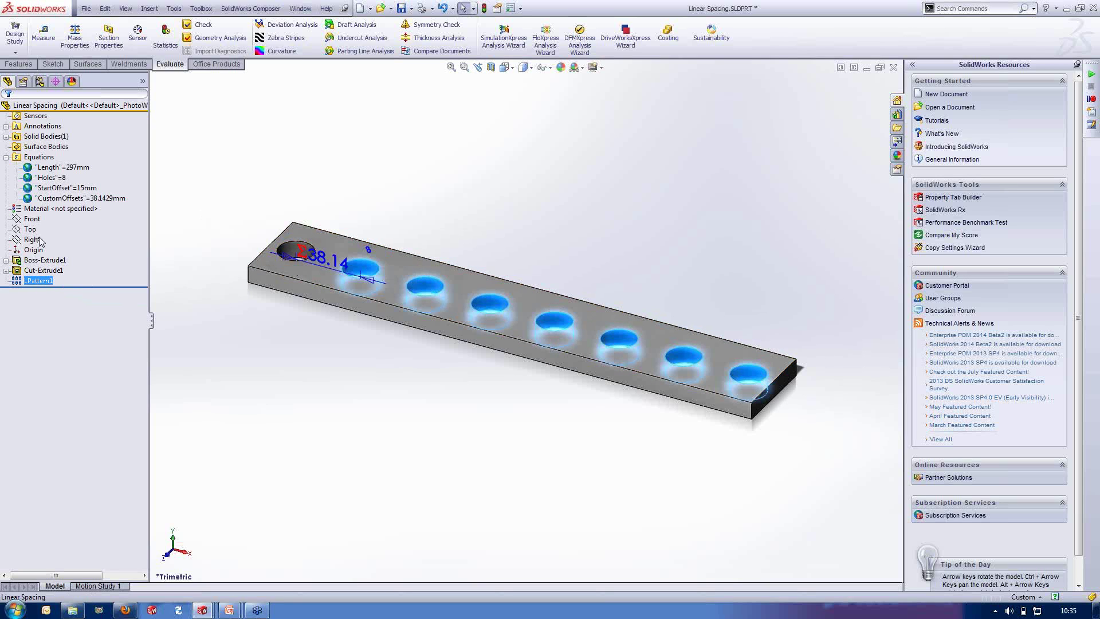
left_click(39, 259)
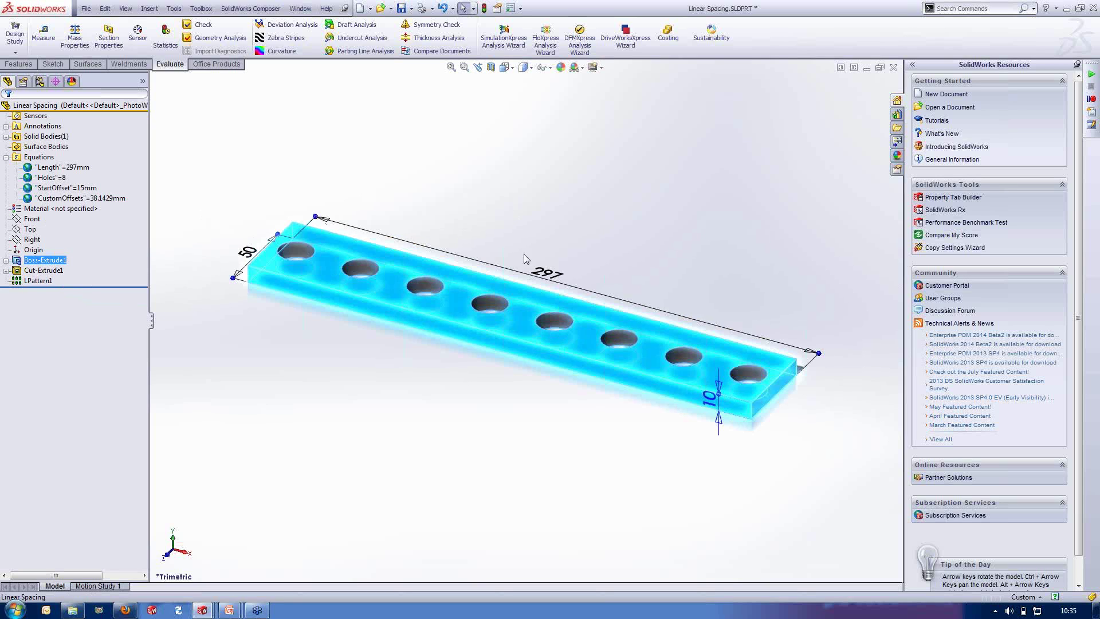
double_click(544, 265)
type(".50")
key("Return")
double_click(555, 280)
type("350")
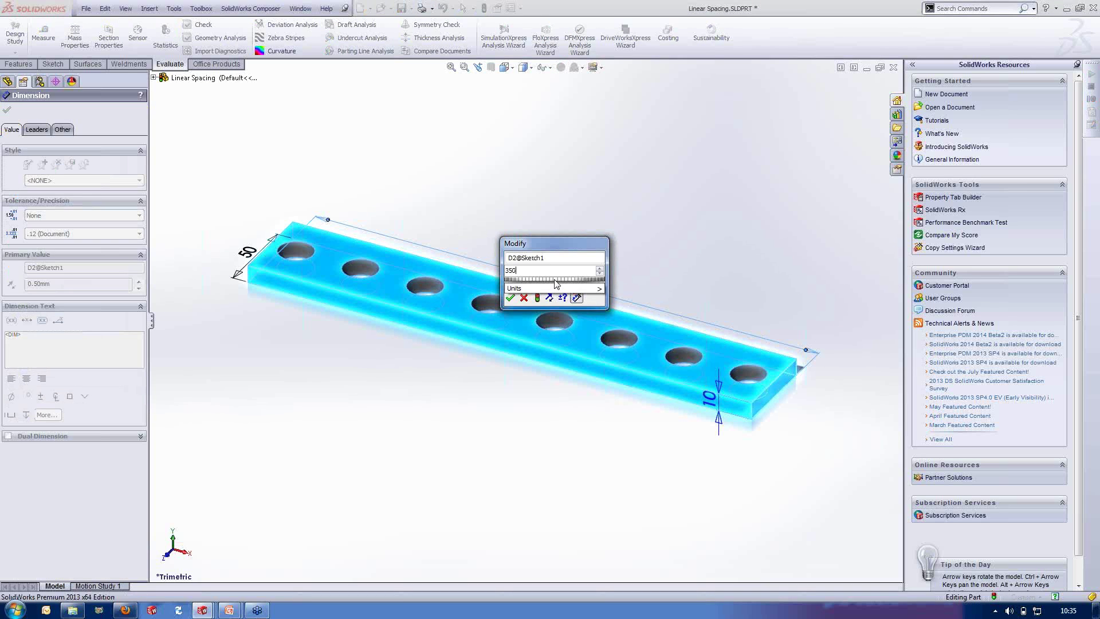
key("Return")
left_click(554, 173)
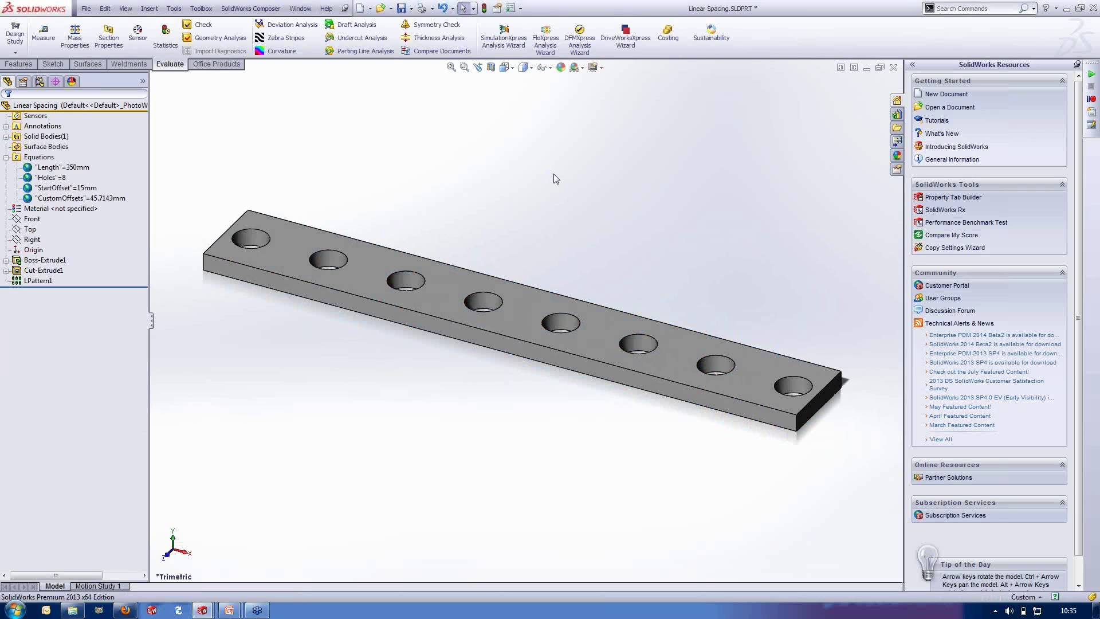
Set the hole count "D1@LPattern1" of the linear pattern to 10 and rebuild the plate
double_click(38, 281)
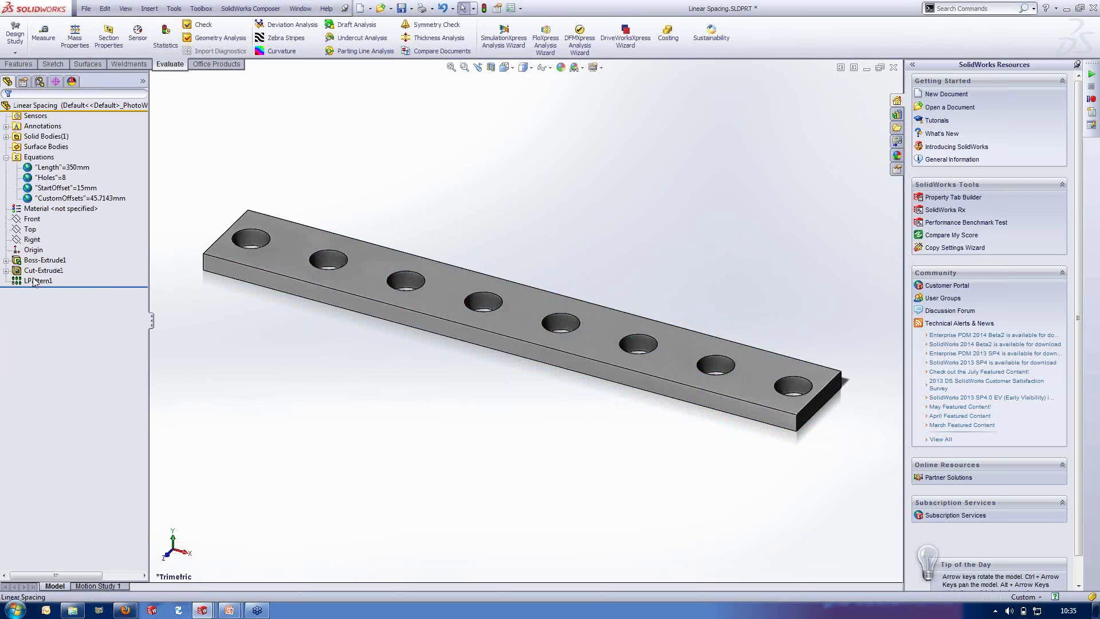
double_click(368, 251)
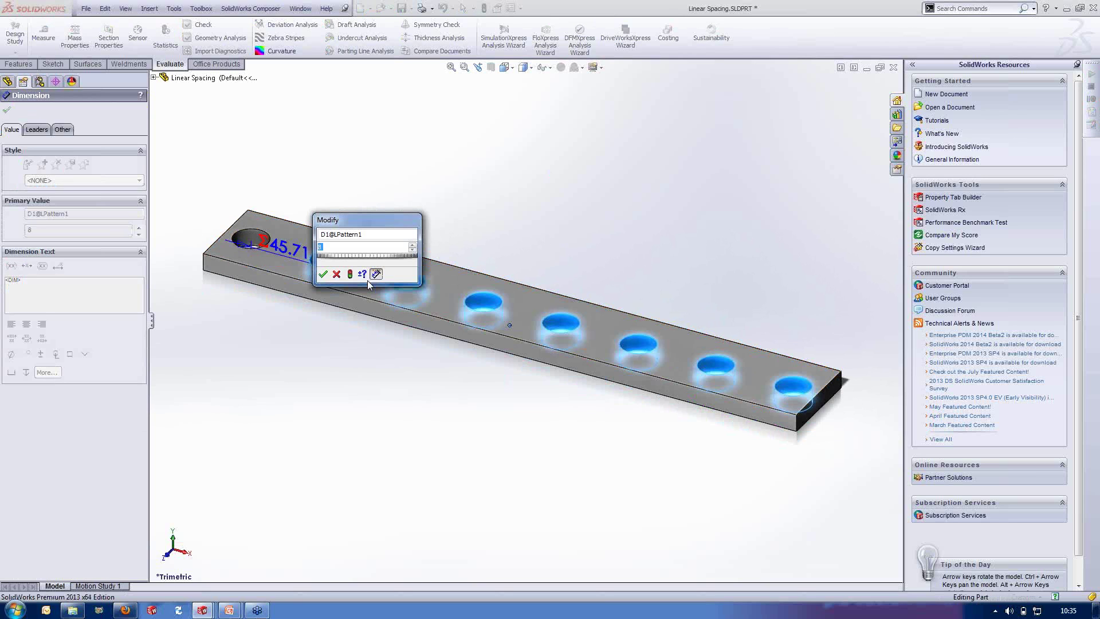
key("Return")
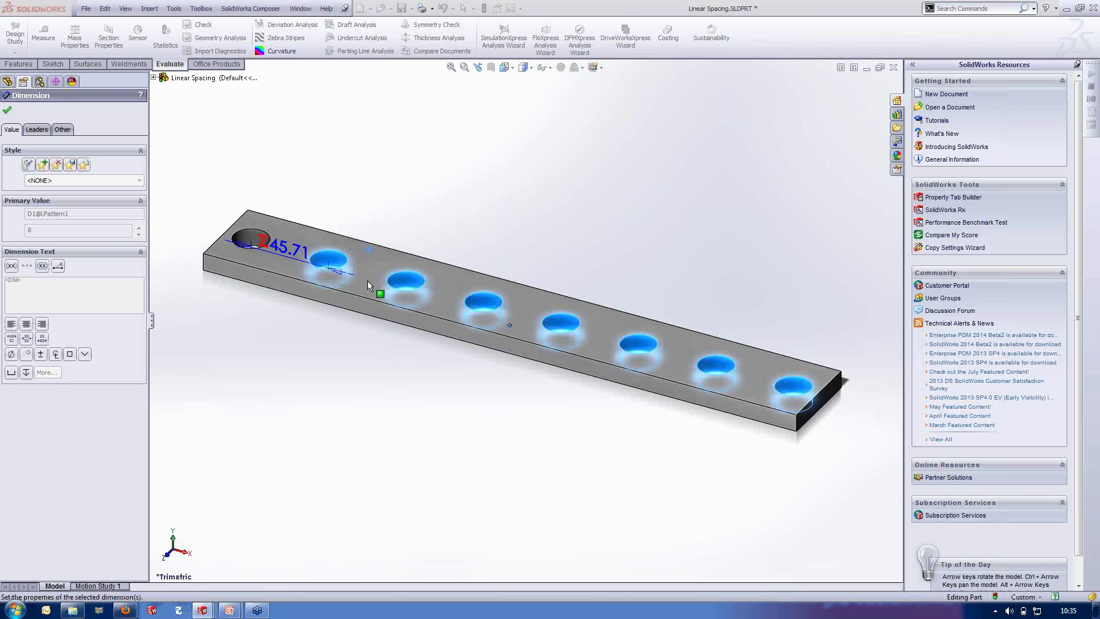
left_click(442, 177)
key("ctrl+b")
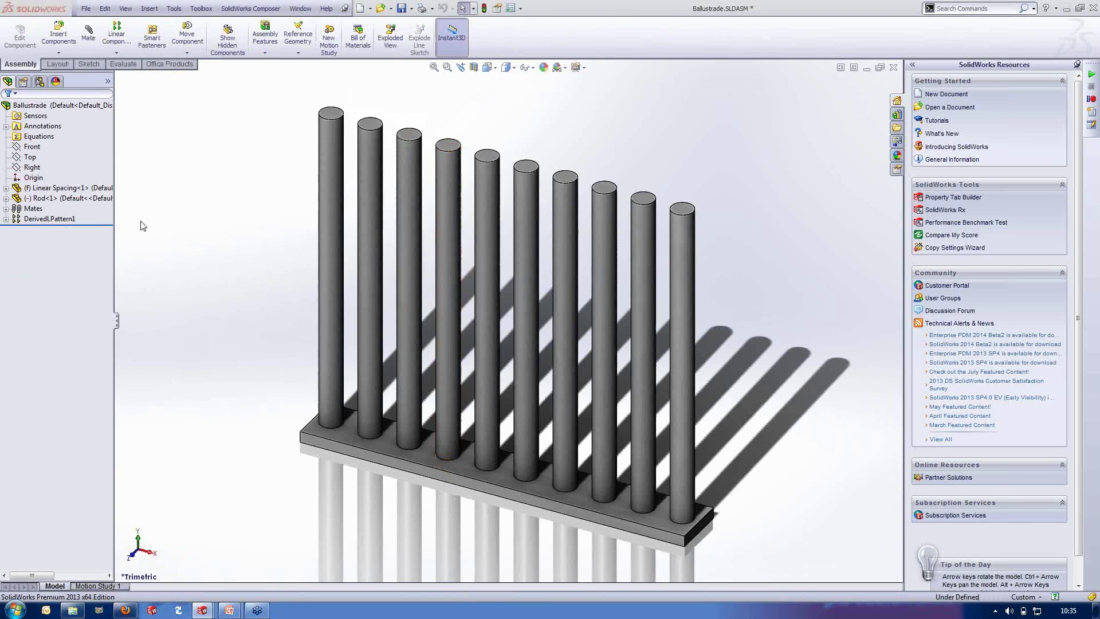
Set the base plate length "D2@Sketch1" to 450 mm in the Ballustrade assembly and rebuild the feature-driven rod pattern
left_click(116, 52)
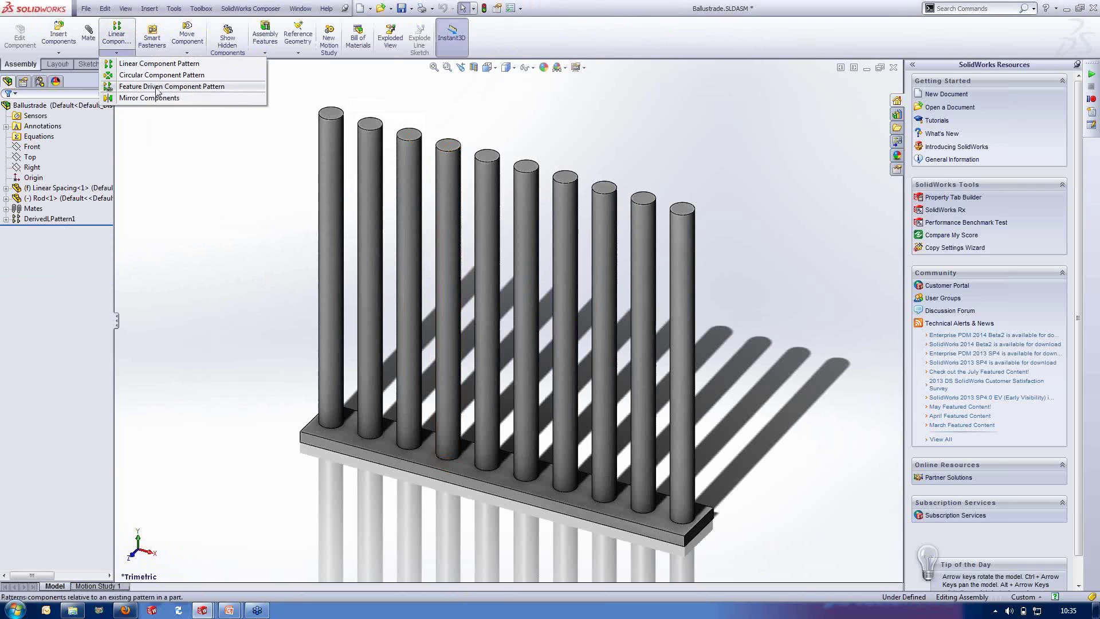
left_click(223, 255)
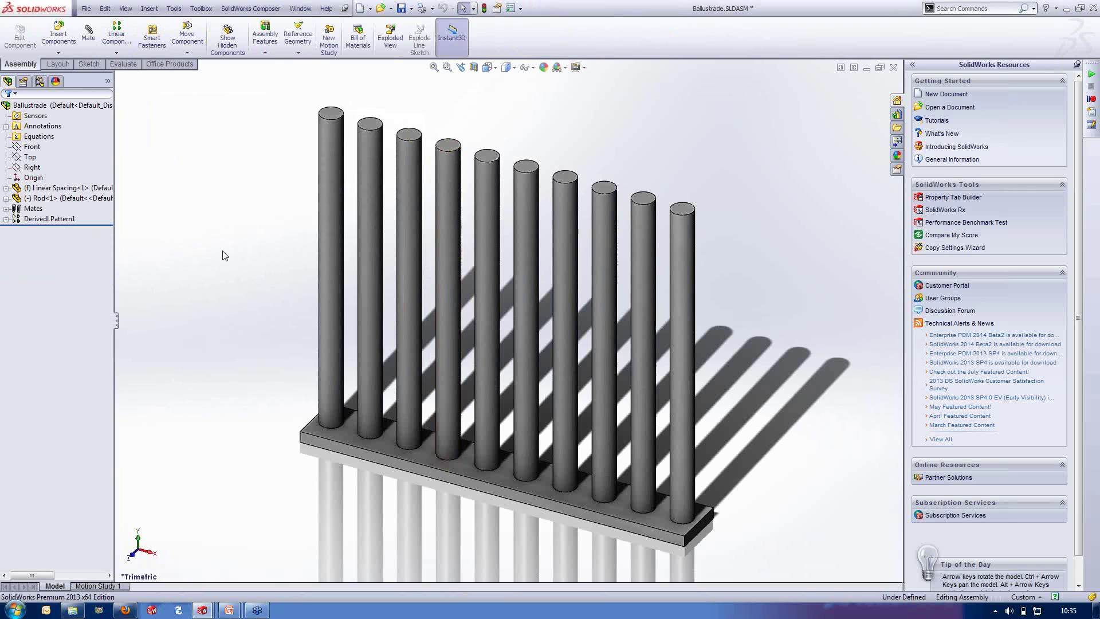
double_click(348, 429)
double_click(520, 444)
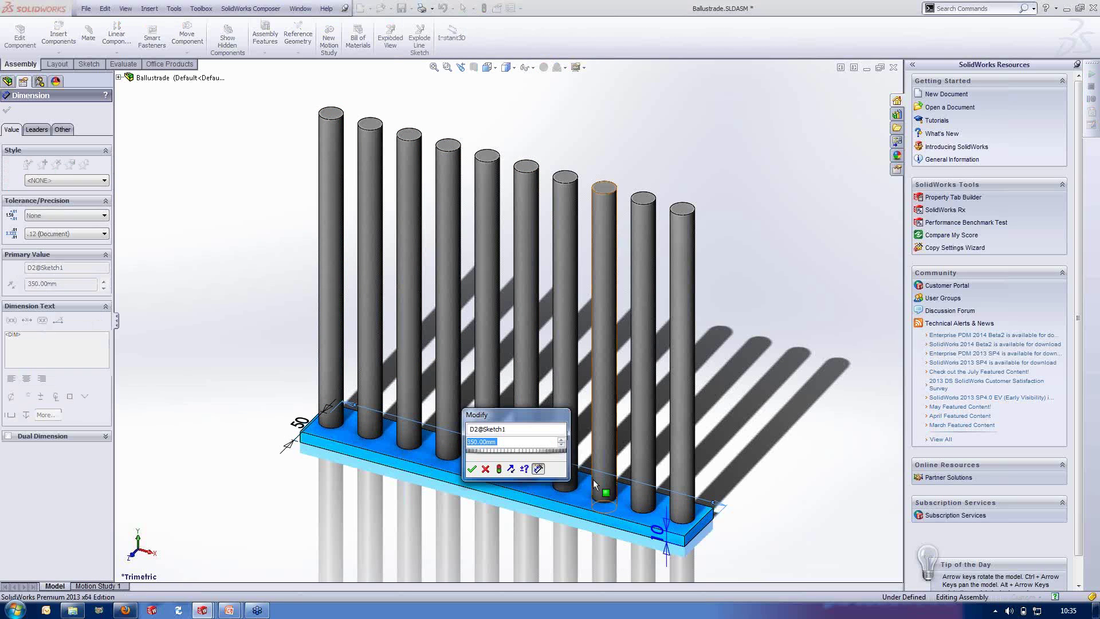
type("500")
key("Return")
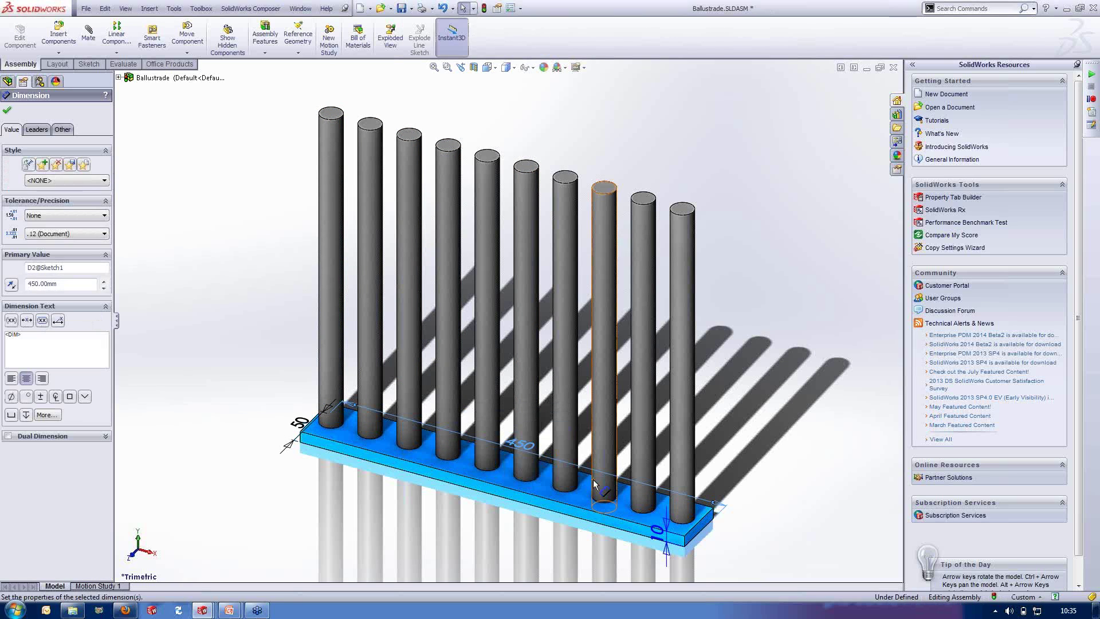
key("ctrl+b")
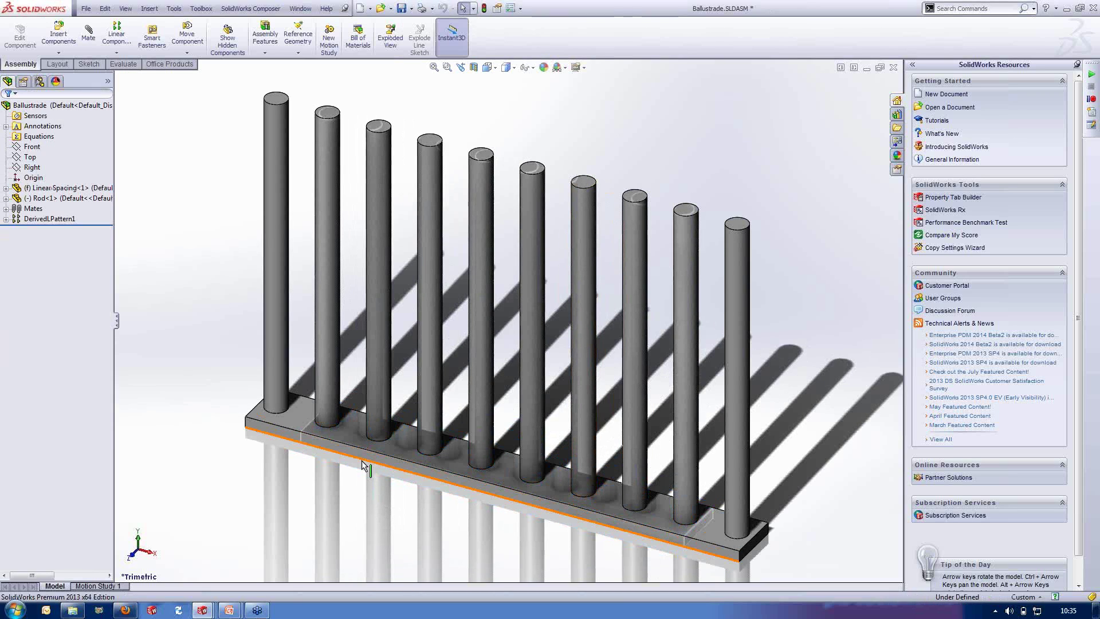
right_click(353, 501)
left_click(345, 500)
middle_click_drag(347, 502, 352, 497)
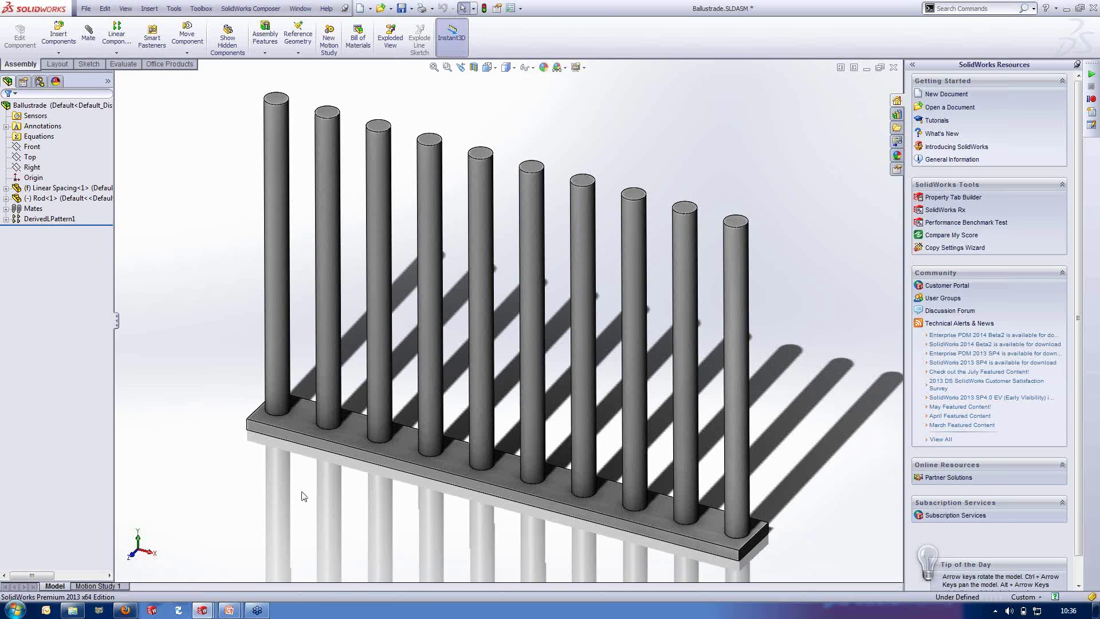
Look through the open documents and open the recent part Circular.SLDPRT
key("ctrl+Tab")
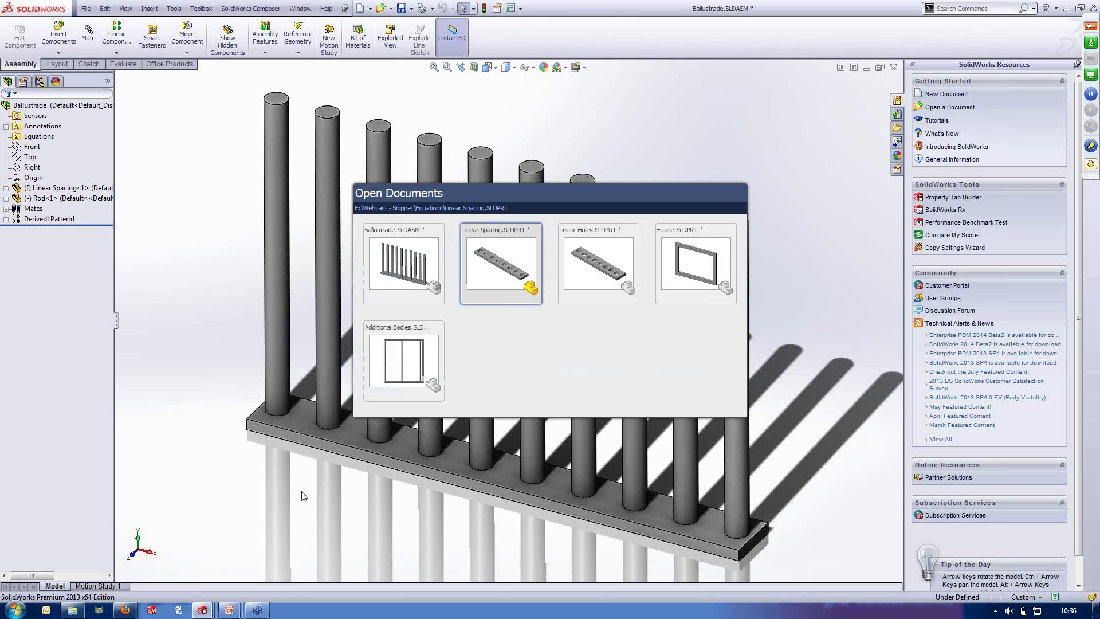
key("ctrl+Tab")
key("ctrl+Tab")
key("ctrl+Tab")
key("ctrl+Tab")
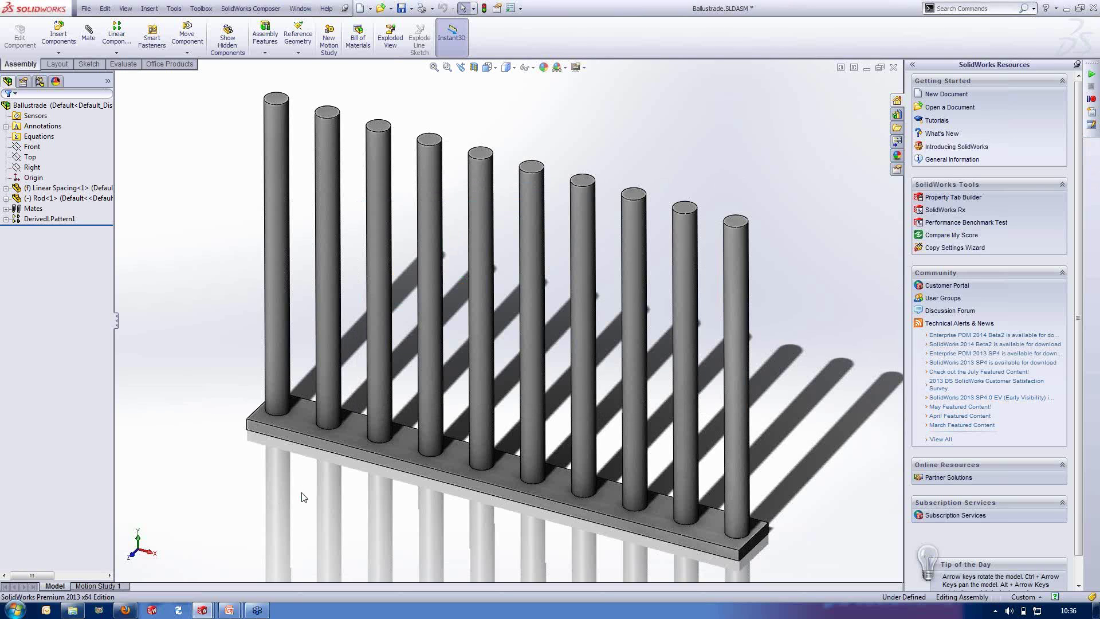
key("r")
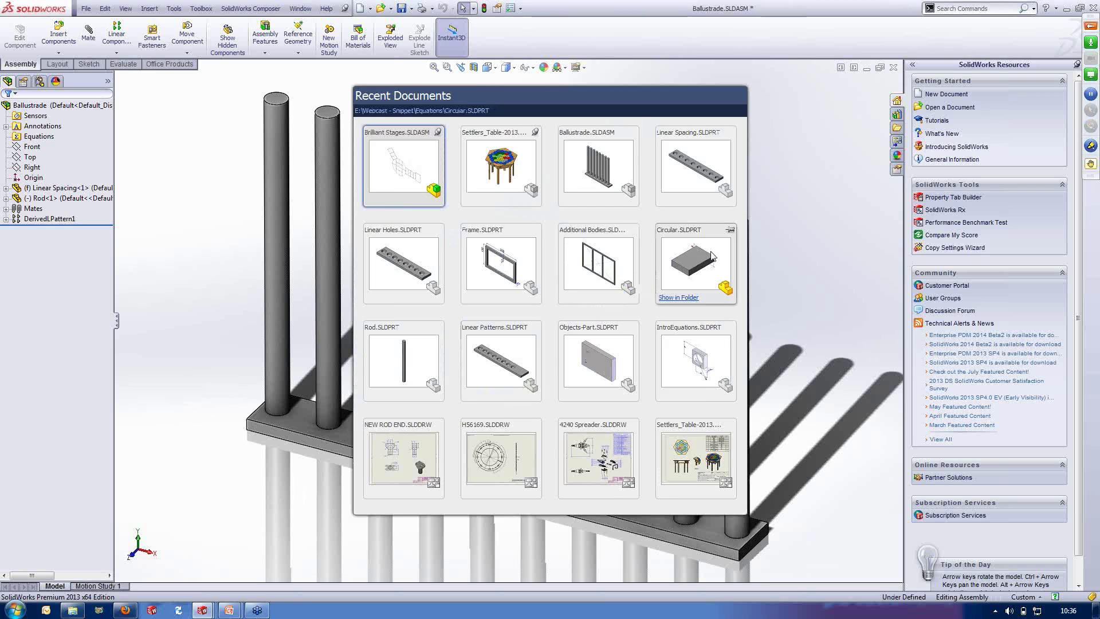
left_click(701, 267)
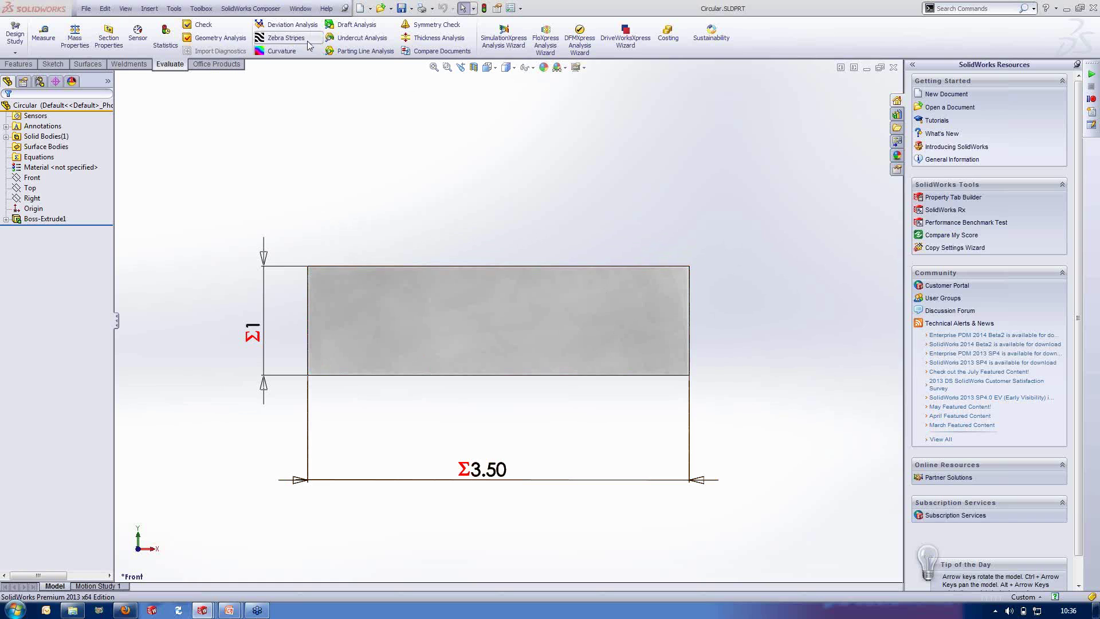
Set the system option for displaying circular references in equations to Never
left_click(510, 8)
left_click(357, 360)
left_click(559, 186)
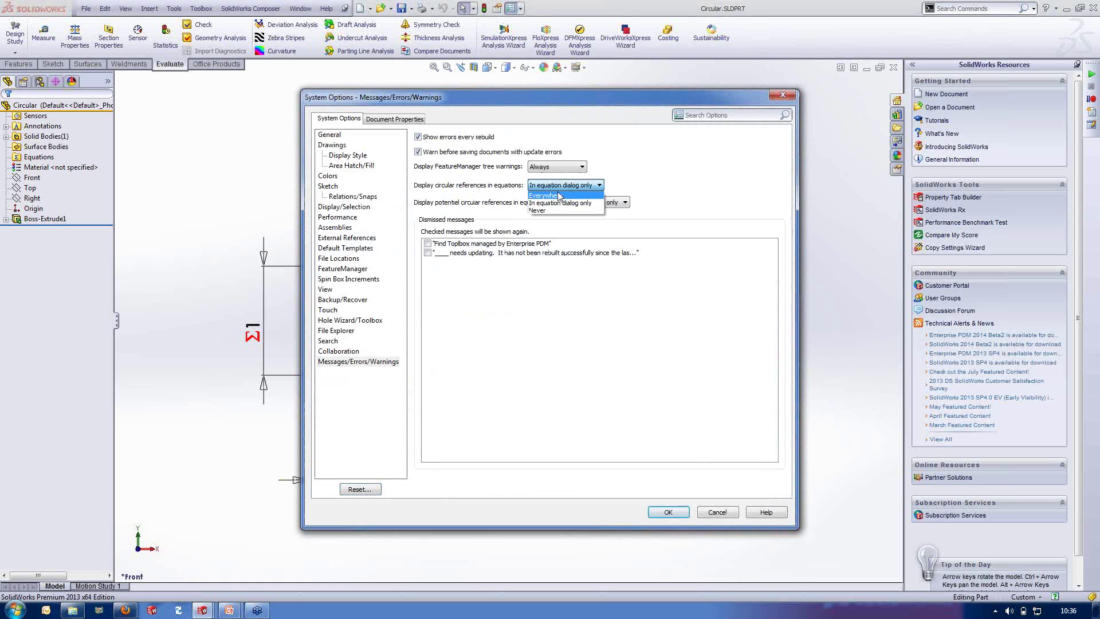
left_click(559, 214)
left_click(676, 517)
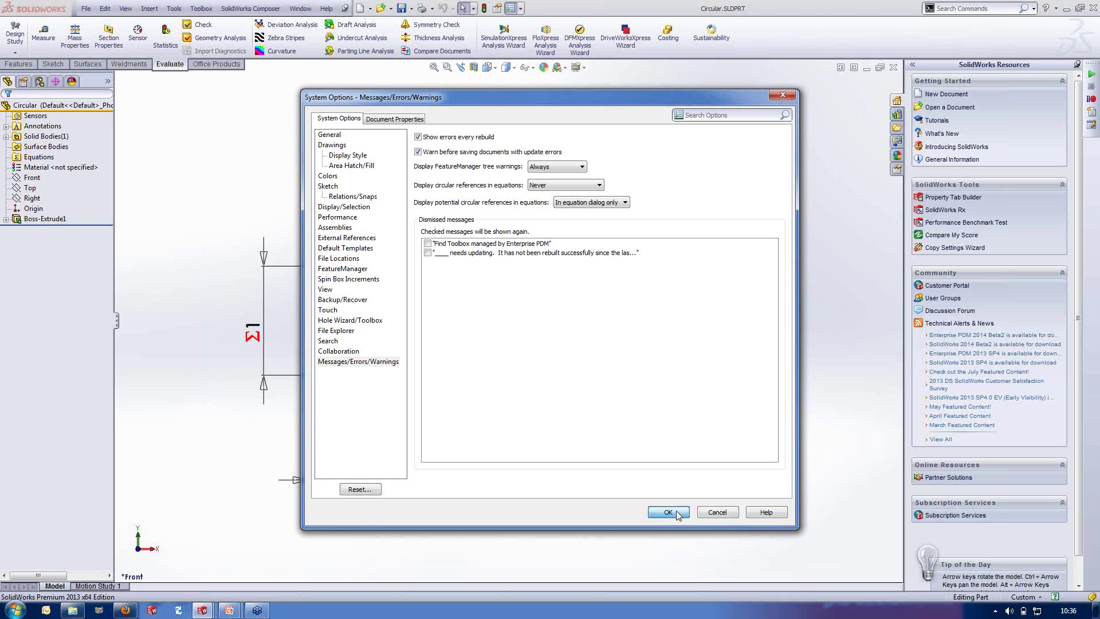
Review the two mutually dependent if() equations for "D1@Sketch1" and "D2@Sketch1" in the ordered and equation views, and accept them
right_click(43, 162)
left_click(80, 167)
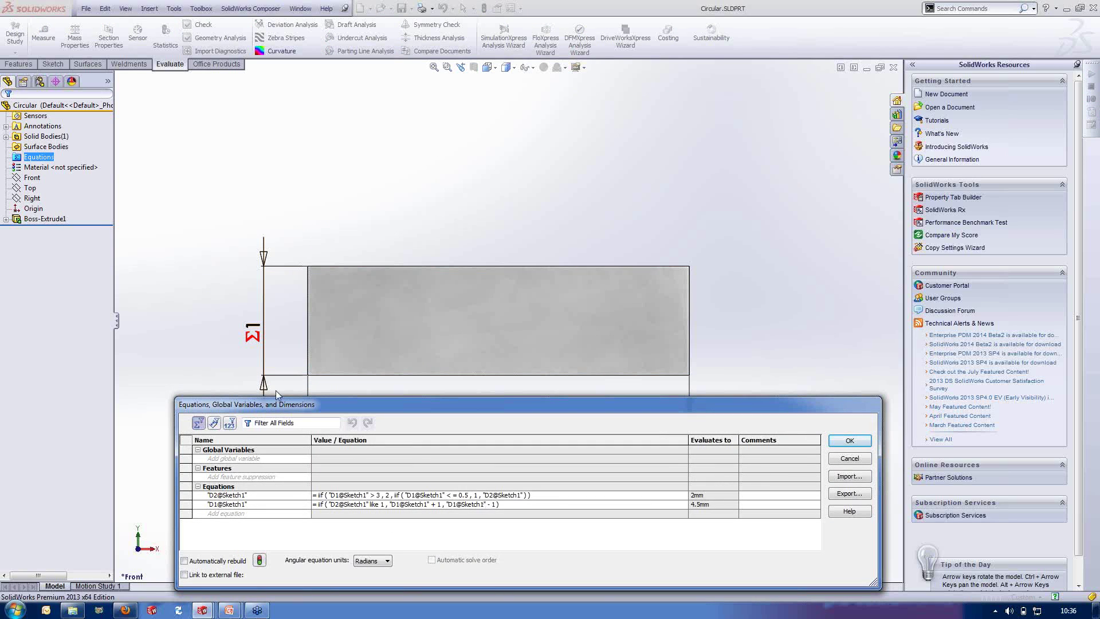
left_click(229, 424)
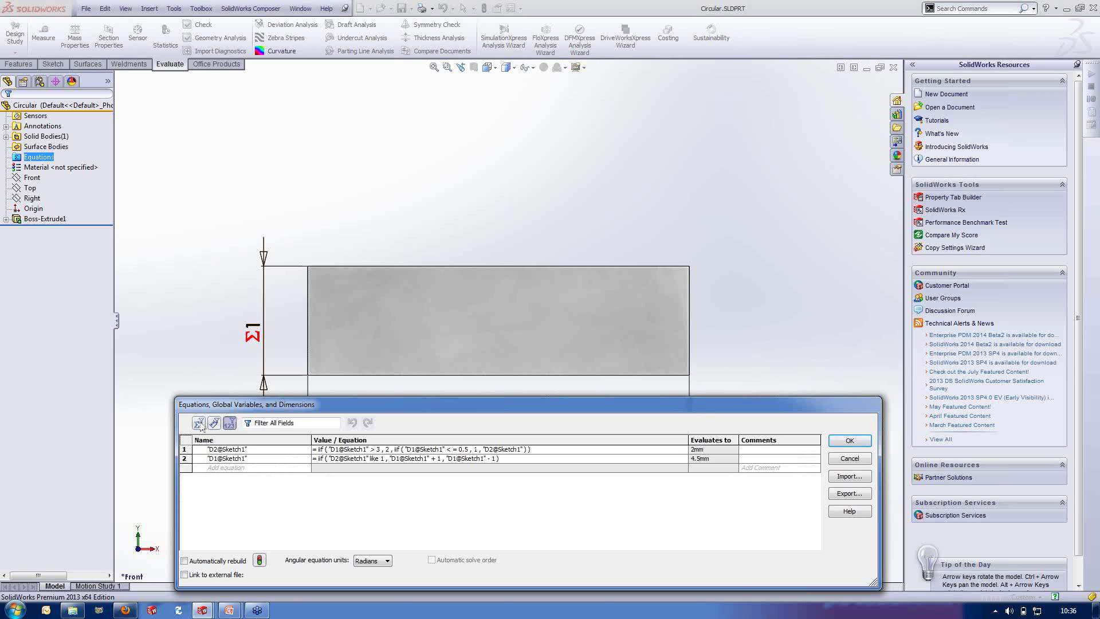
left_click(198, 423)
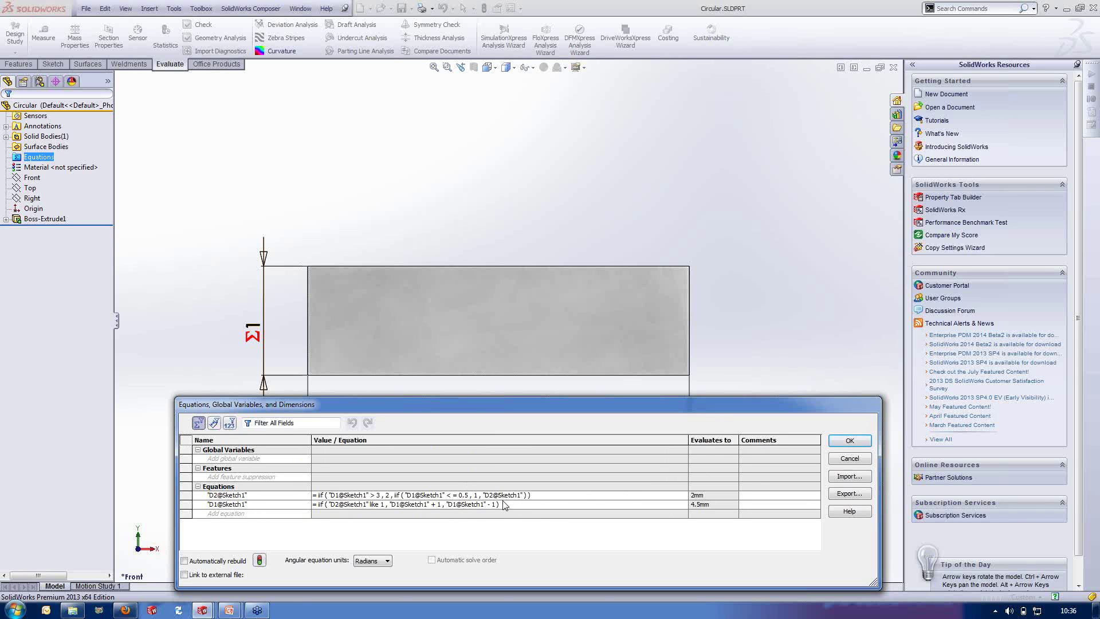
left_click(850, 441)
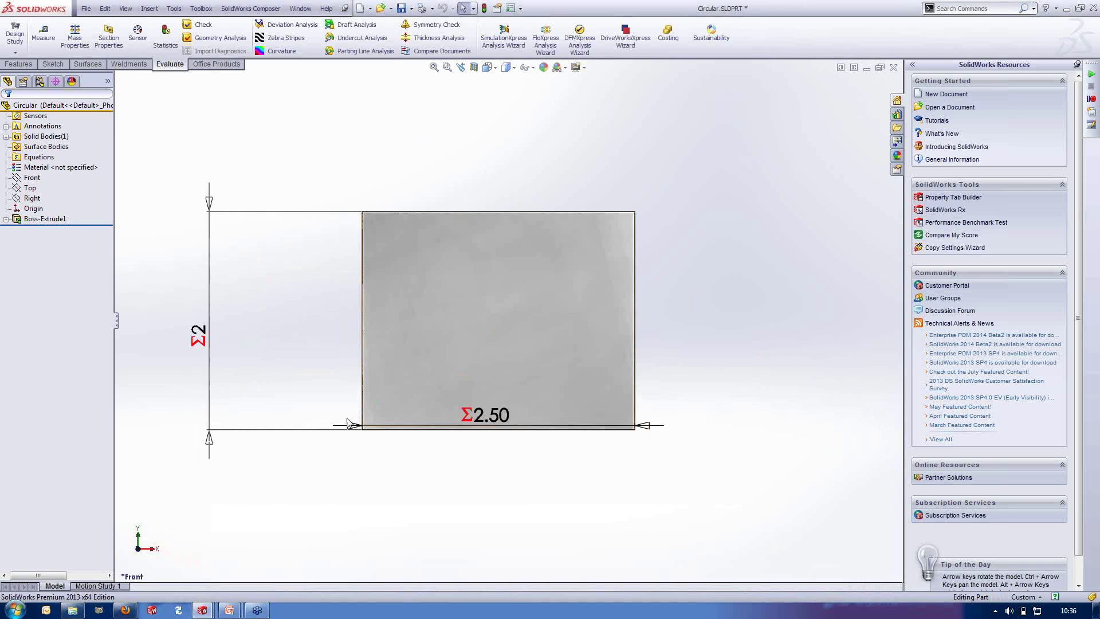
Move the rectangle's width dimension clear below the body and rebuild repeatedly to cycle the circular equations through their sizes
left_click_drag(480, 412, 498, 524)
key("ctrl+b")
key("ctrl+b")
key("ctrl+b")
key("ctrl+b")
key("ctrl+b")
key("ctrl+b")
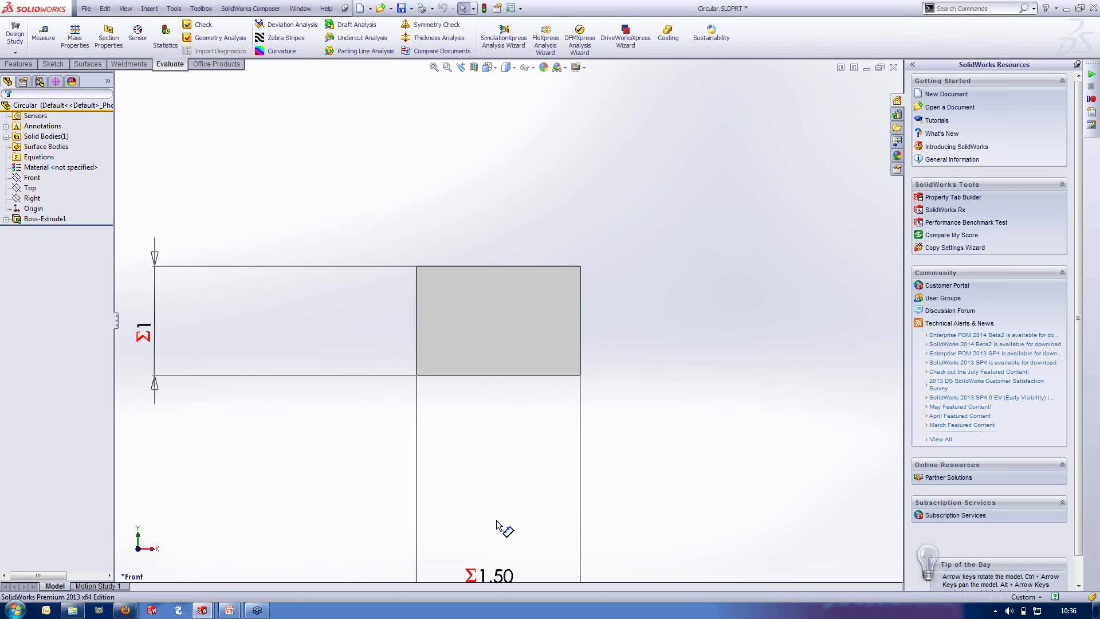
key("ctrl+b")
key("ctrl+b")
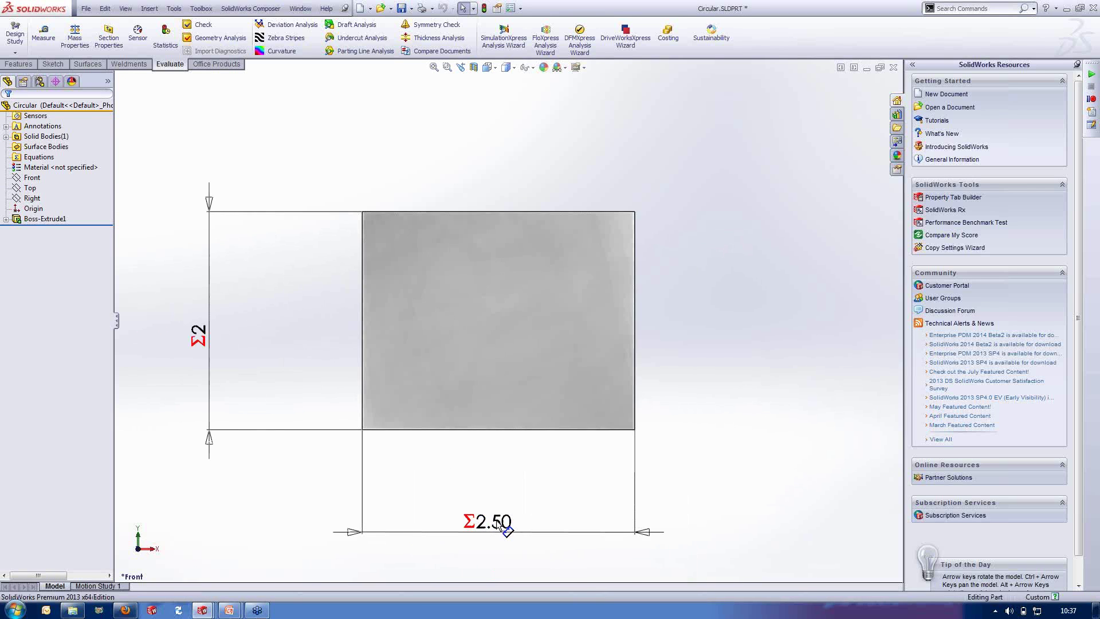
key("ctrl+b")
key("ctrl+b")
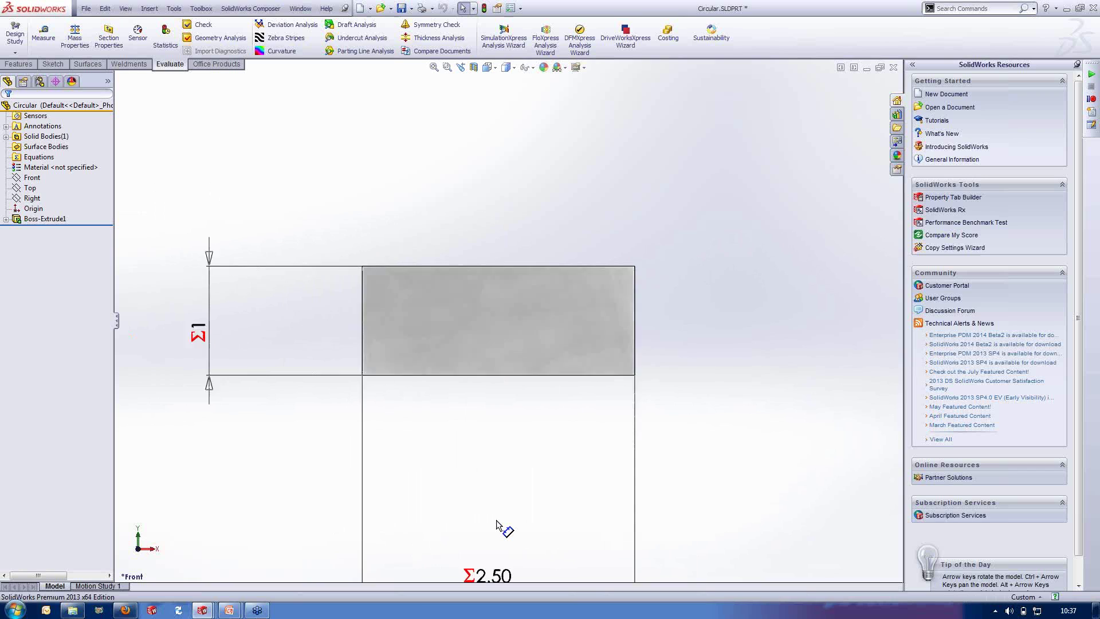
key("ctrl+b")
key("ctrl+b")
key("ctrl+b")
key("ctrl+b")
key("ctrl+b")
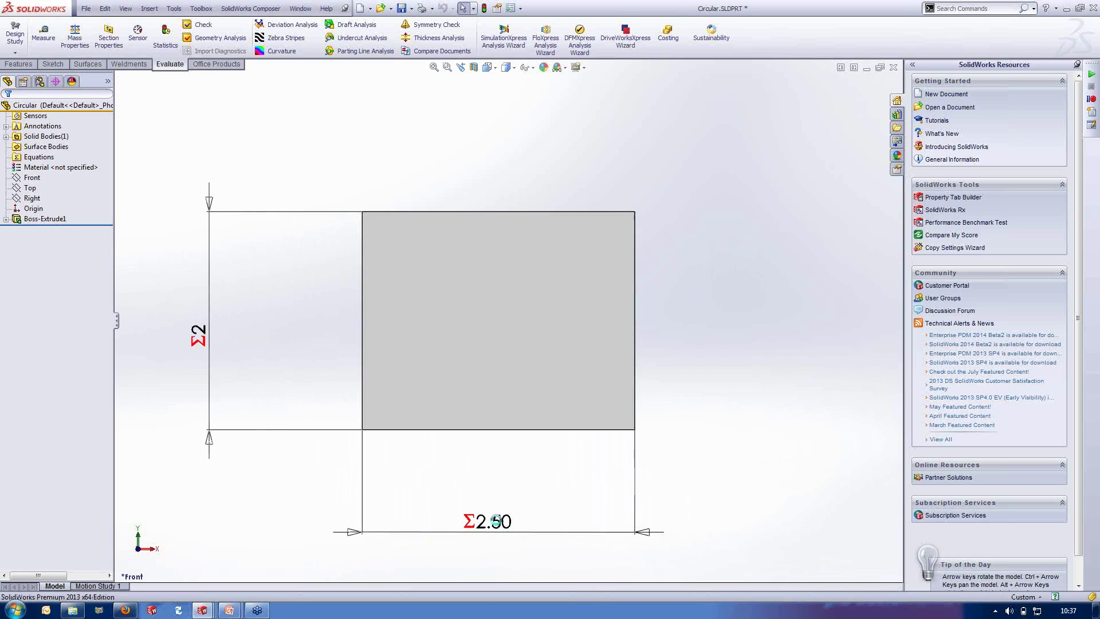
key("ctrl+b")
key("ctrl+b")
key("ctrl+b")
key("ctrl+b")
key("ctrl+b")
key("ctrl+b")
key("ctrl+b")
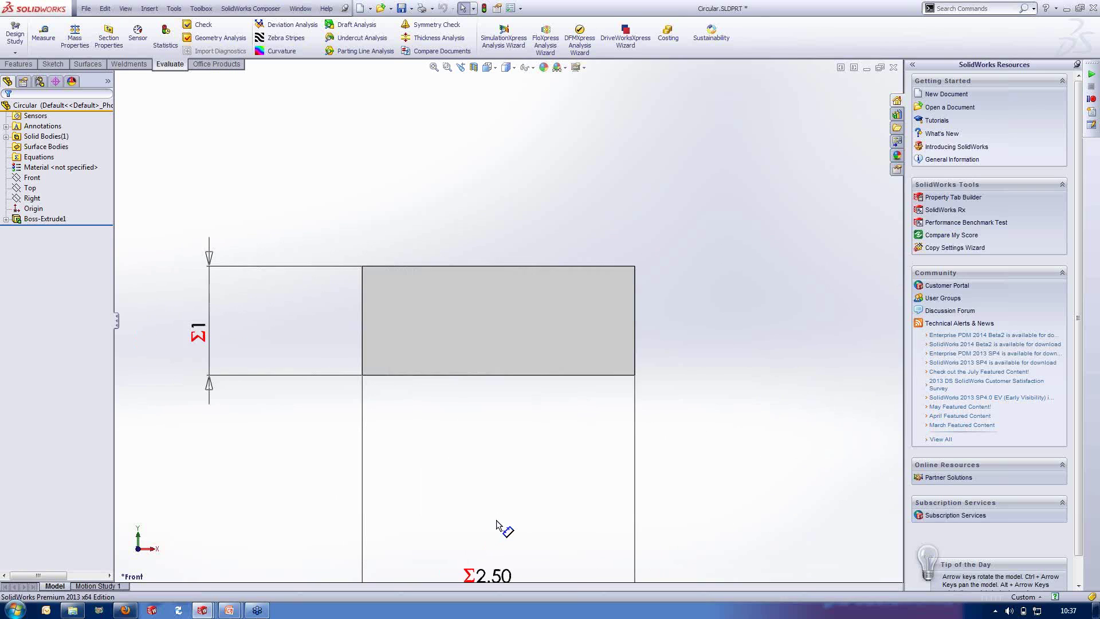
key("ctrl+b")
key("ctrl+b")
key("ctrl+b")
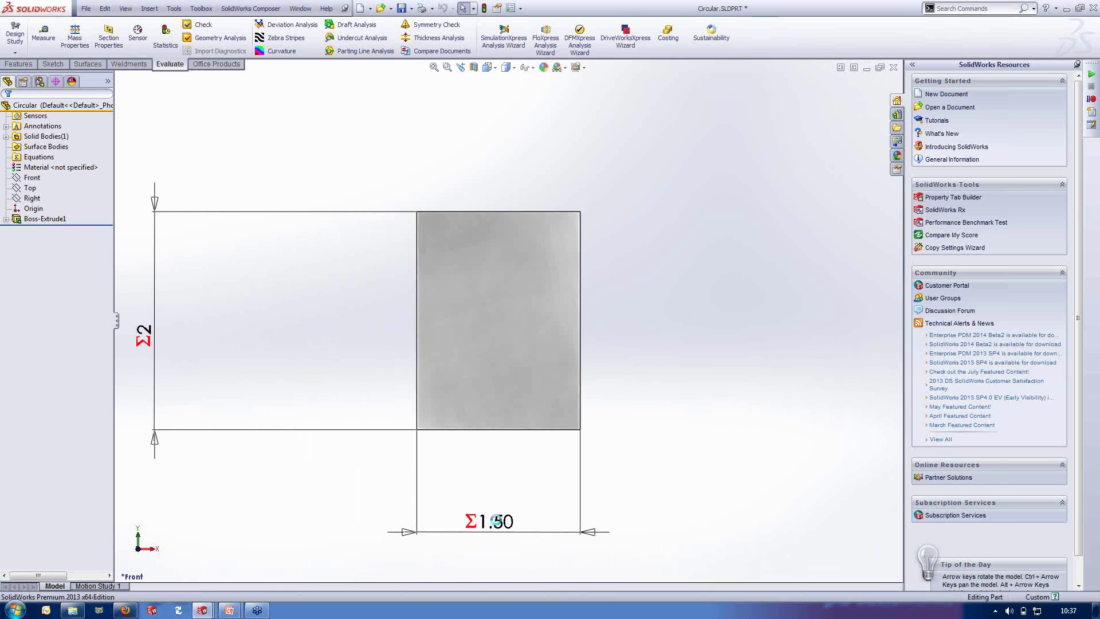
Keep rebuilding the Circular part to step the rectangle through its equation-driven heights and widths
key("ctrl+b")
key("ctrl+b")
key("ctrl+b")
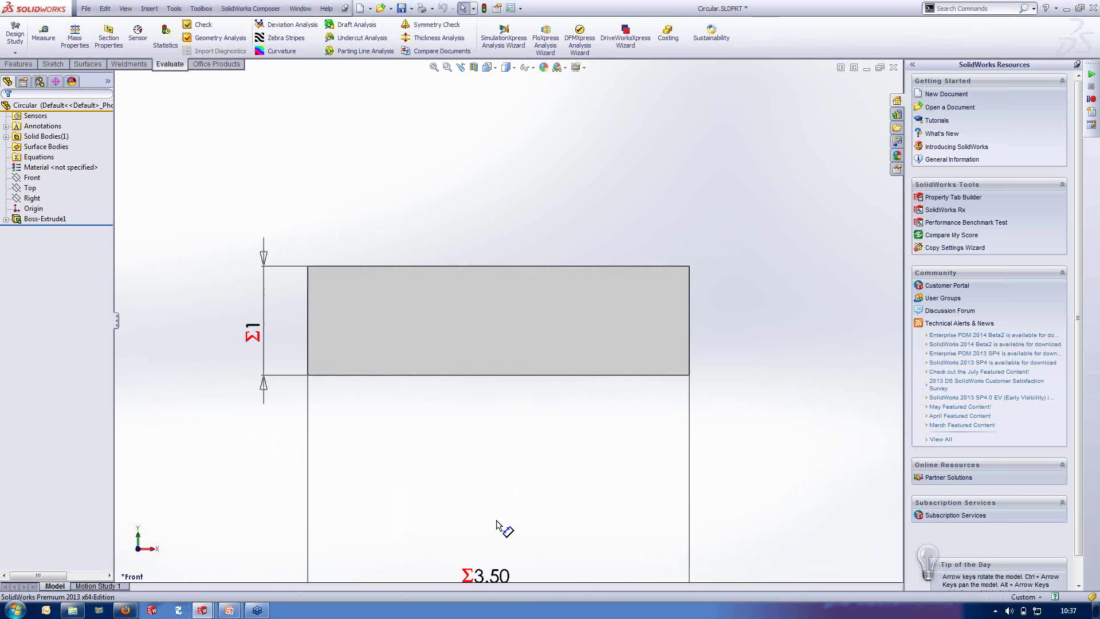
key("ctrl+b")
key("ctrl+b")
key("ctrl+b")
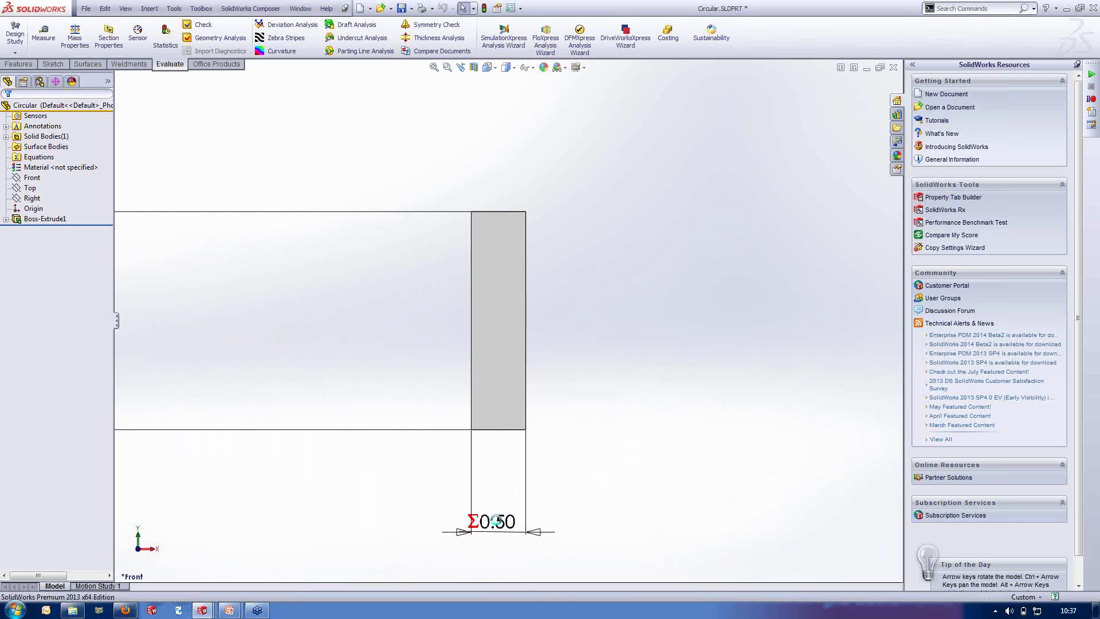
key("ctrl+b")
key("ctrl+b")
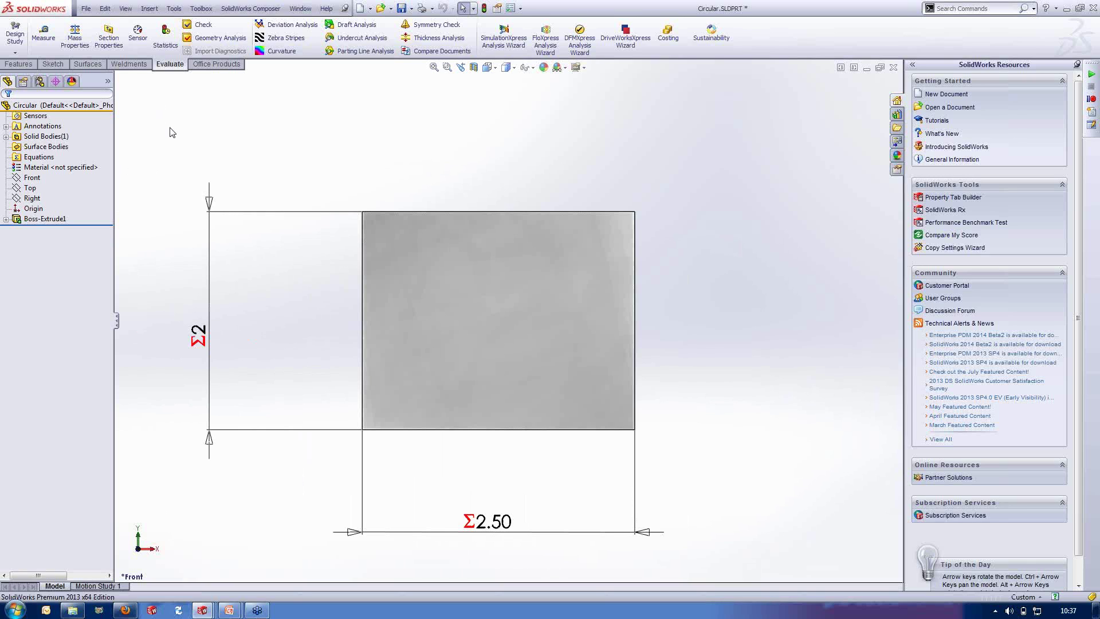
Go through the open documents and switch to the weldment part Additional Bodies.SLDPRT
key("ctrl+Tab")
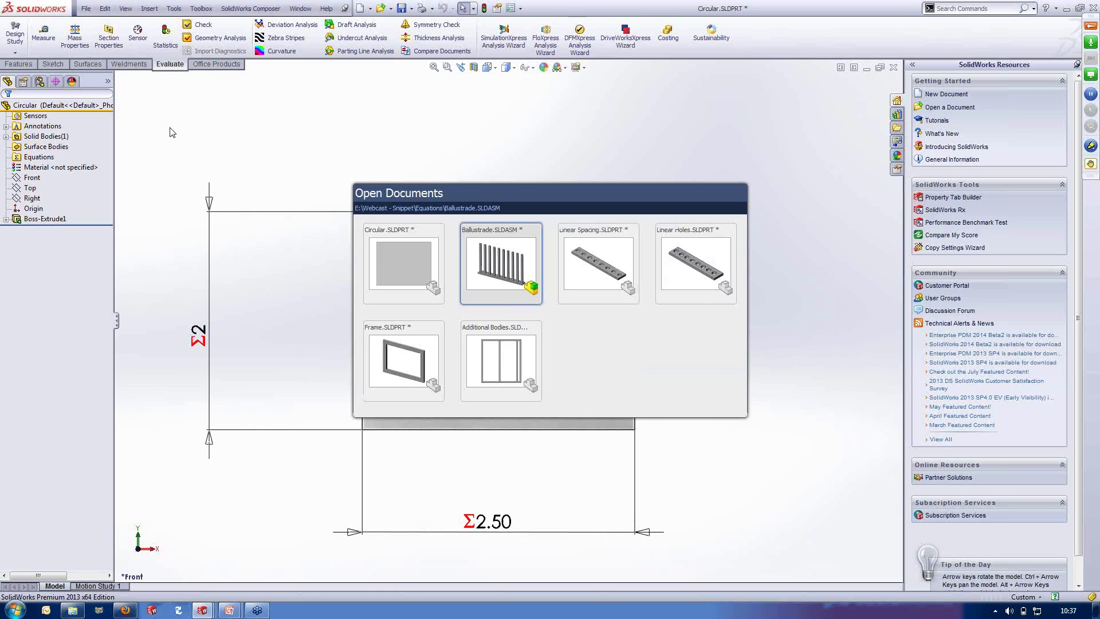
key("ctrl+Tab")
key("ctrl+Tab")
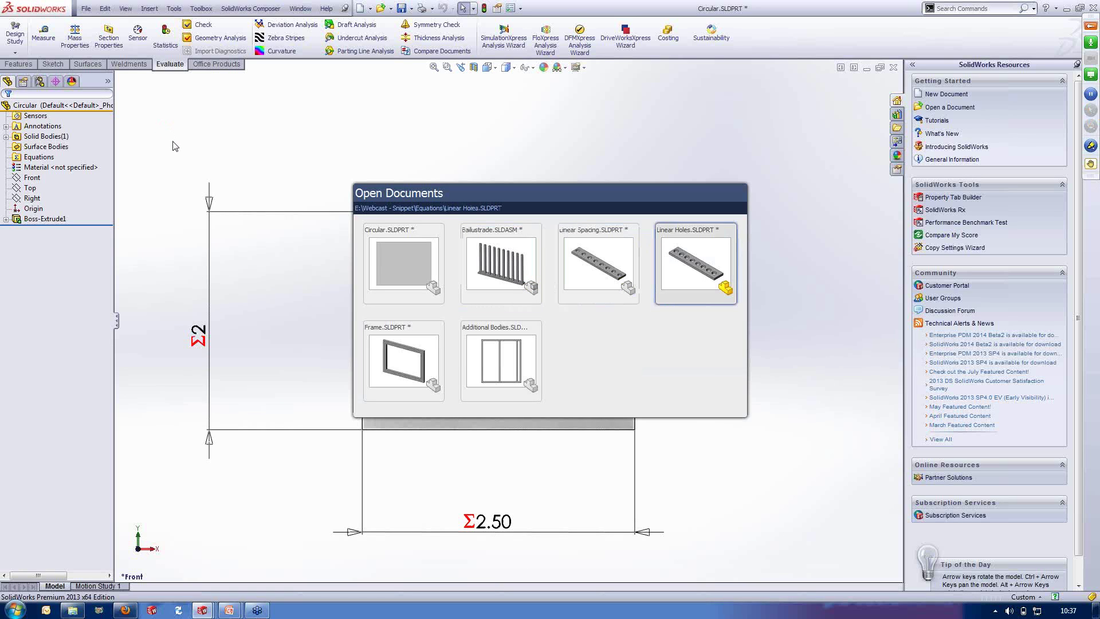
key("ctrl+Tab")
key("ctrl+Tab")
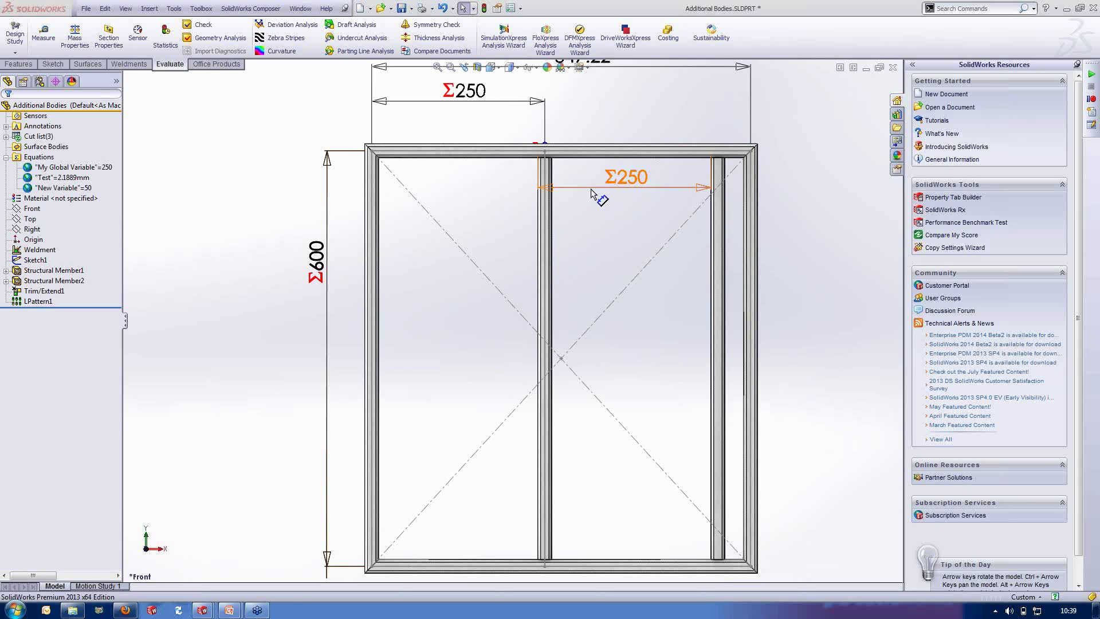
Examine the instance-count dimension of the vertical bar pattern and the dimension name it carries
left_click(605, 227)
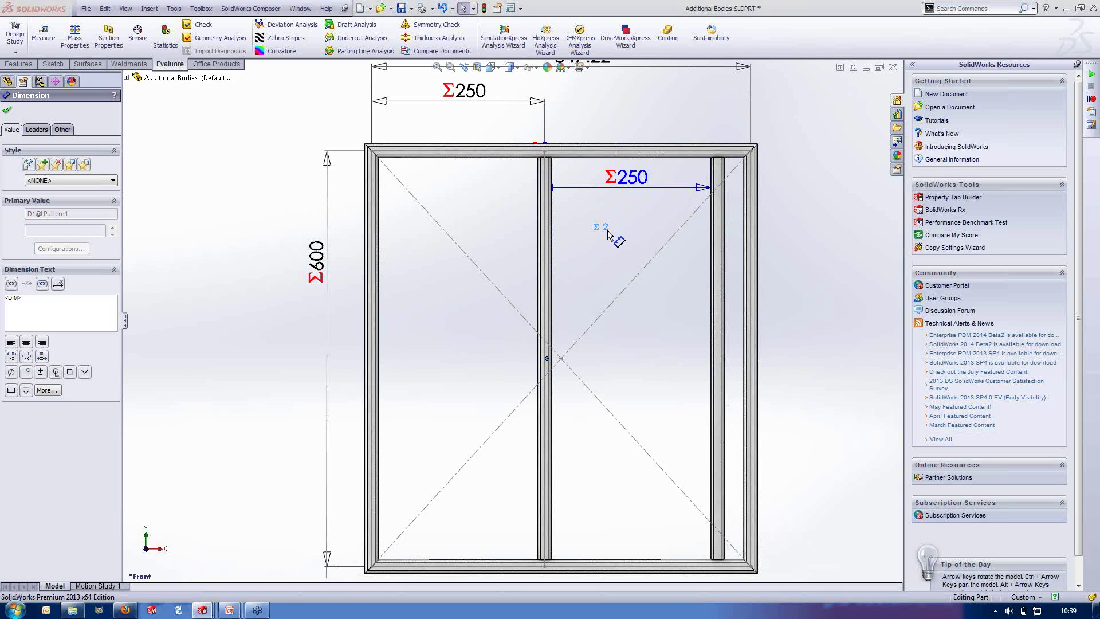
left_click(622, 268)
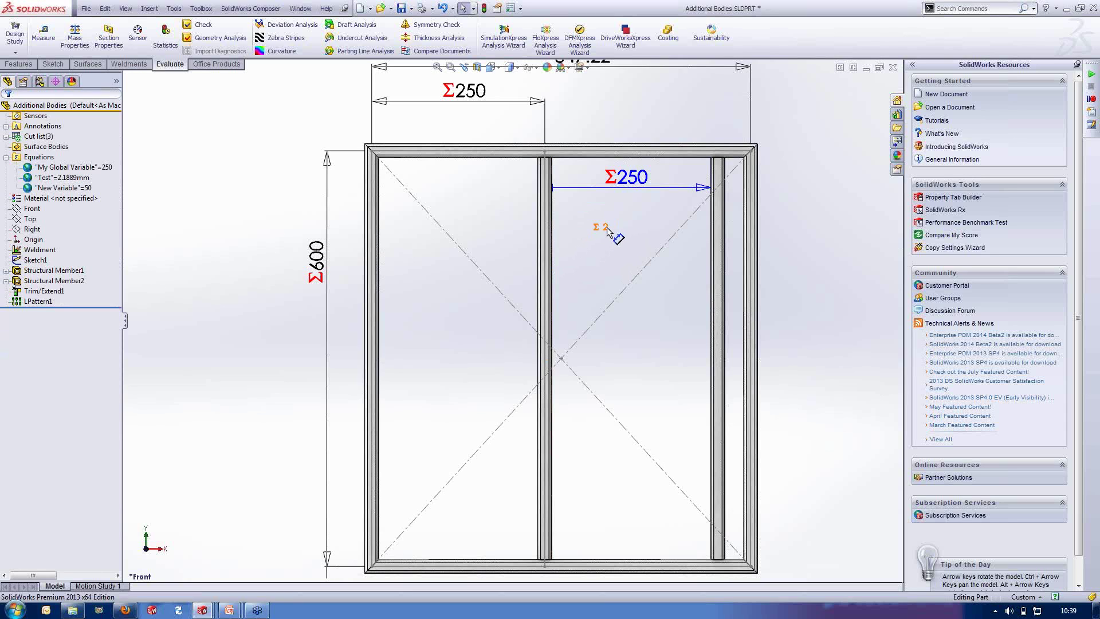
left_click(608, 231)
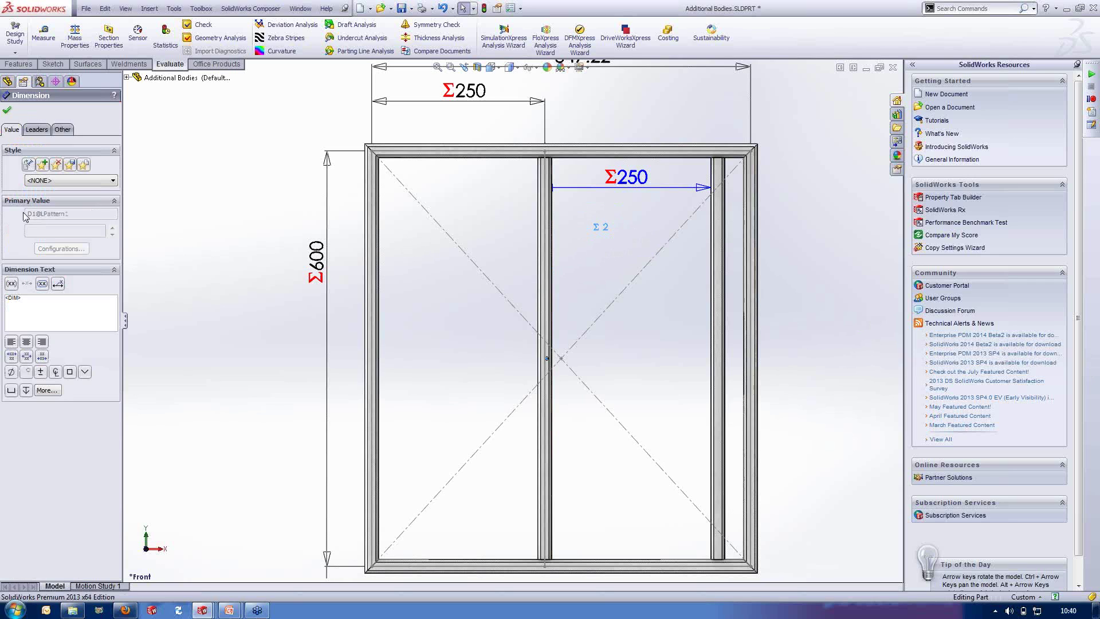
left_click(615, 212)
left_click(604, 226)
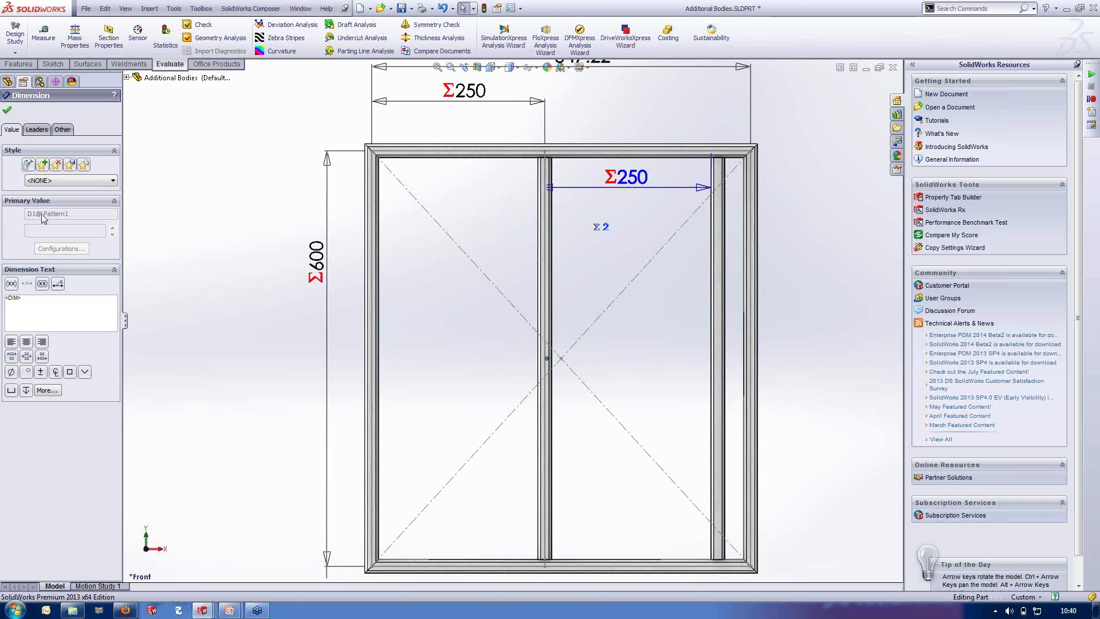
left_click(167, 202)
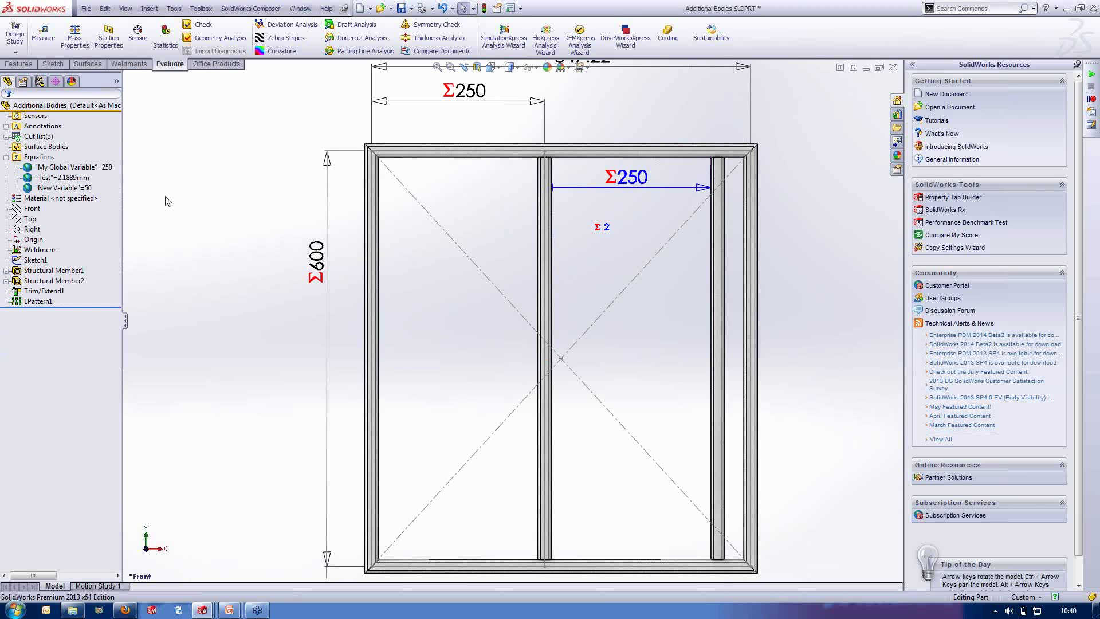
Try re-entering "My Global Variable" by hand as the equation for "D3@Sketch1", and discard the equation changes
right_click(32, 160)
left_click(63, 160)
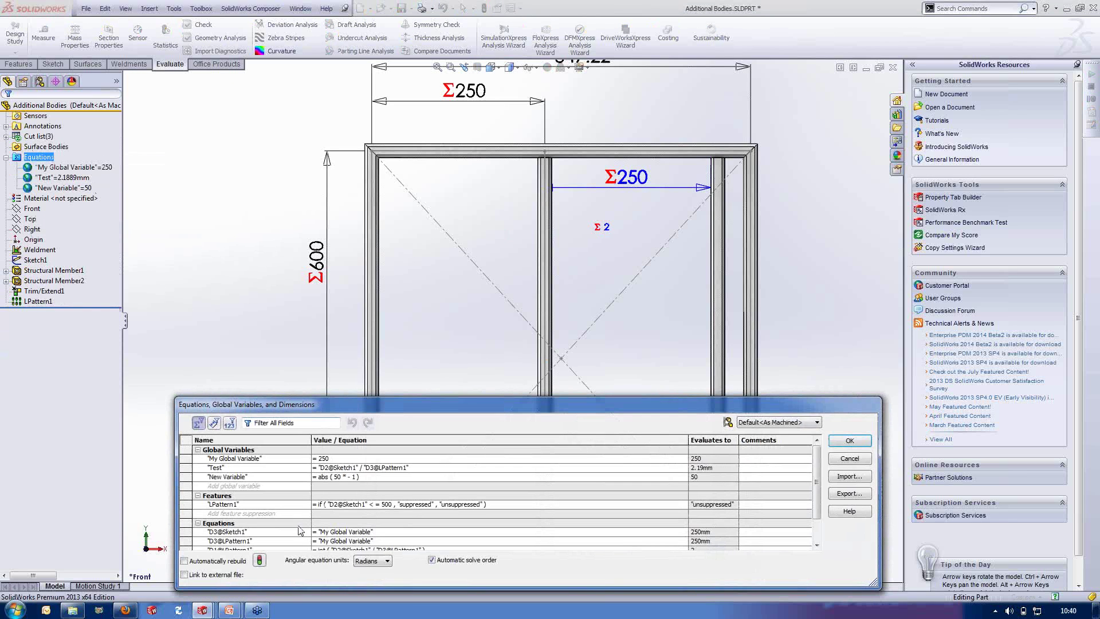
left_click(338, 531)
left_click_drag(372, 533, 319, 532)
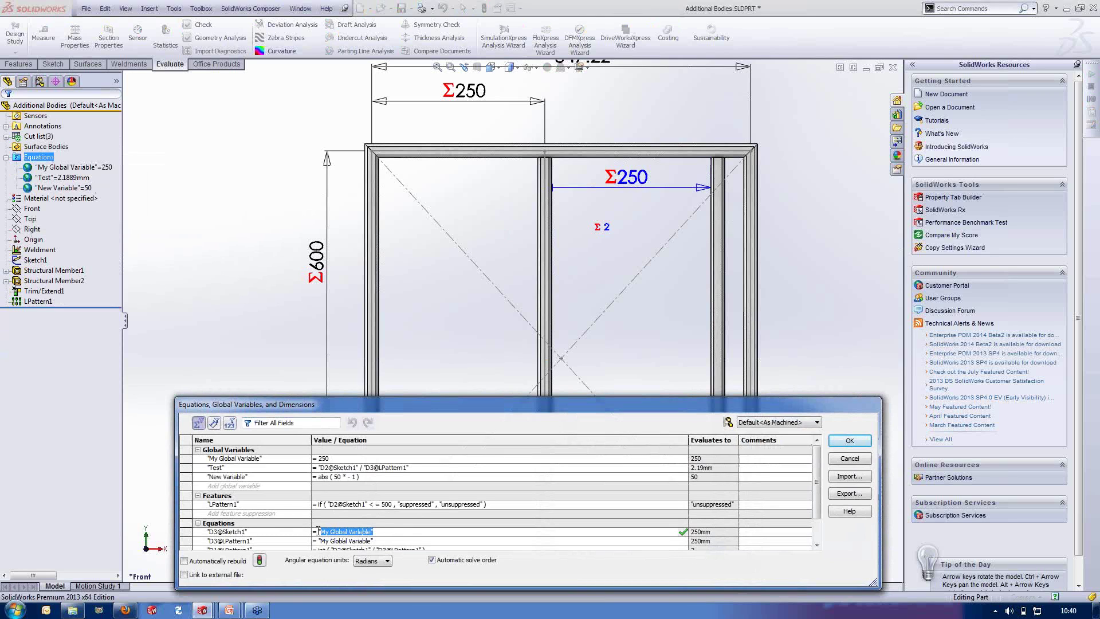
key("BackSpace")
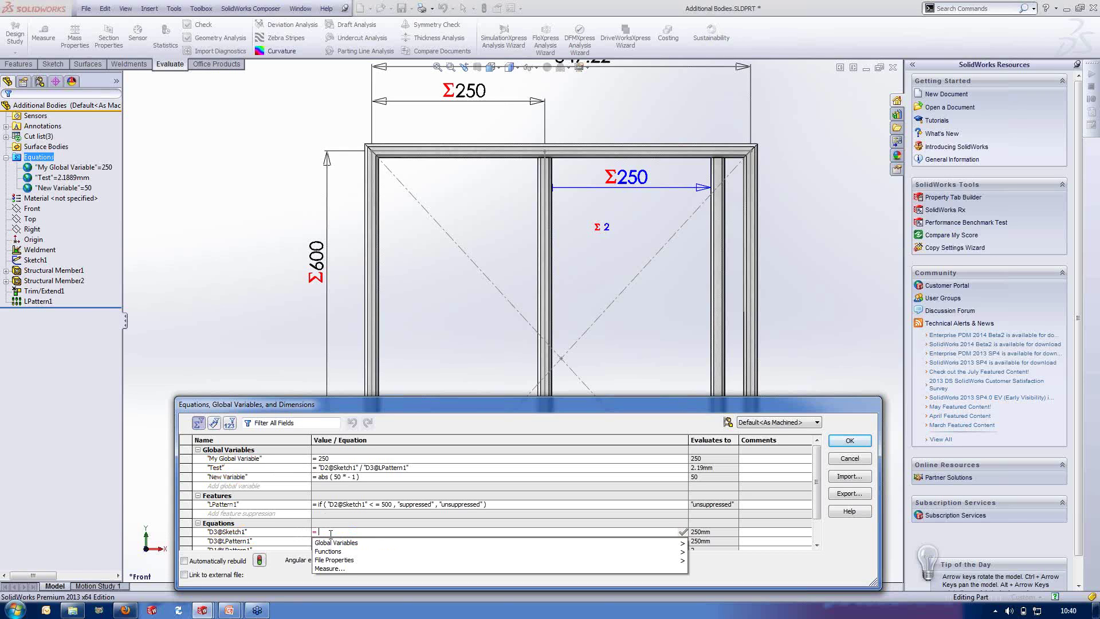
type("\"My Global")
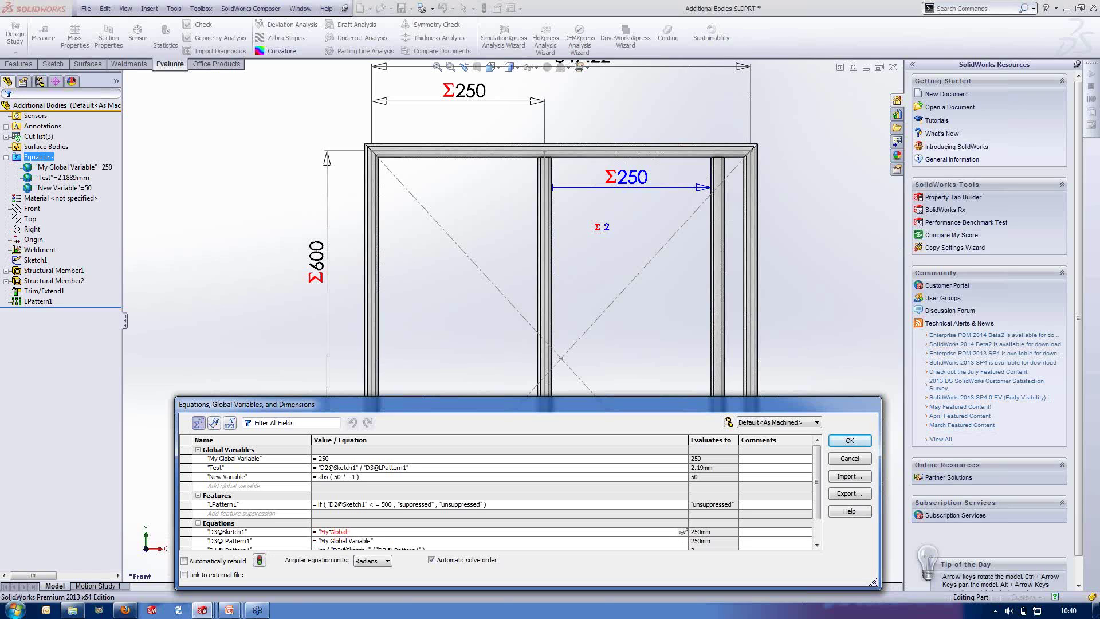
type(" Variable")
key("Return")
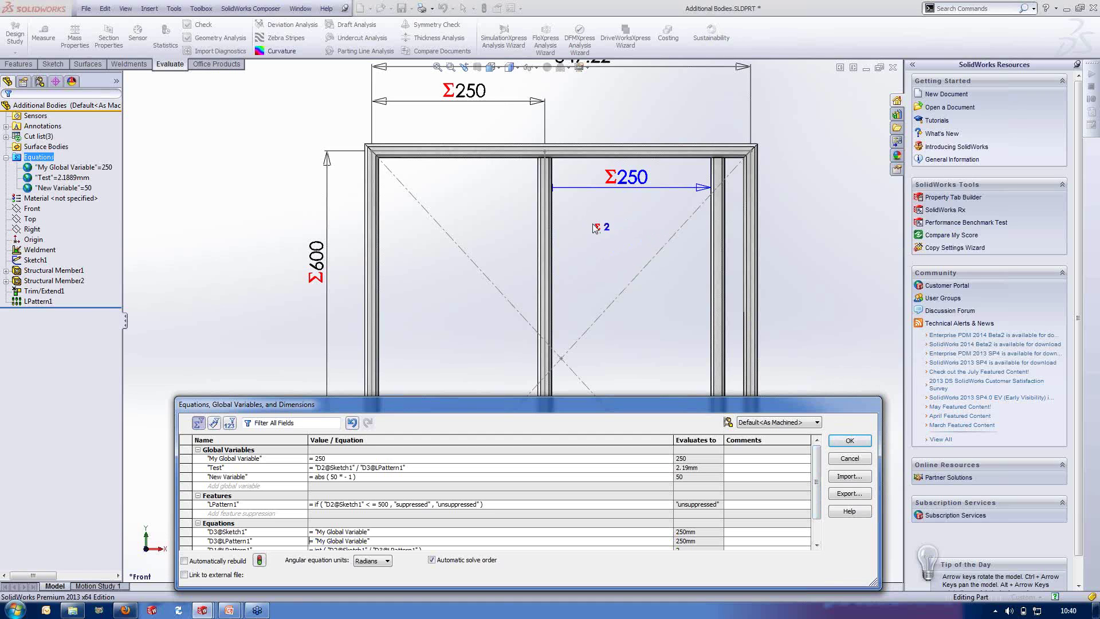
left_click(959, 341)
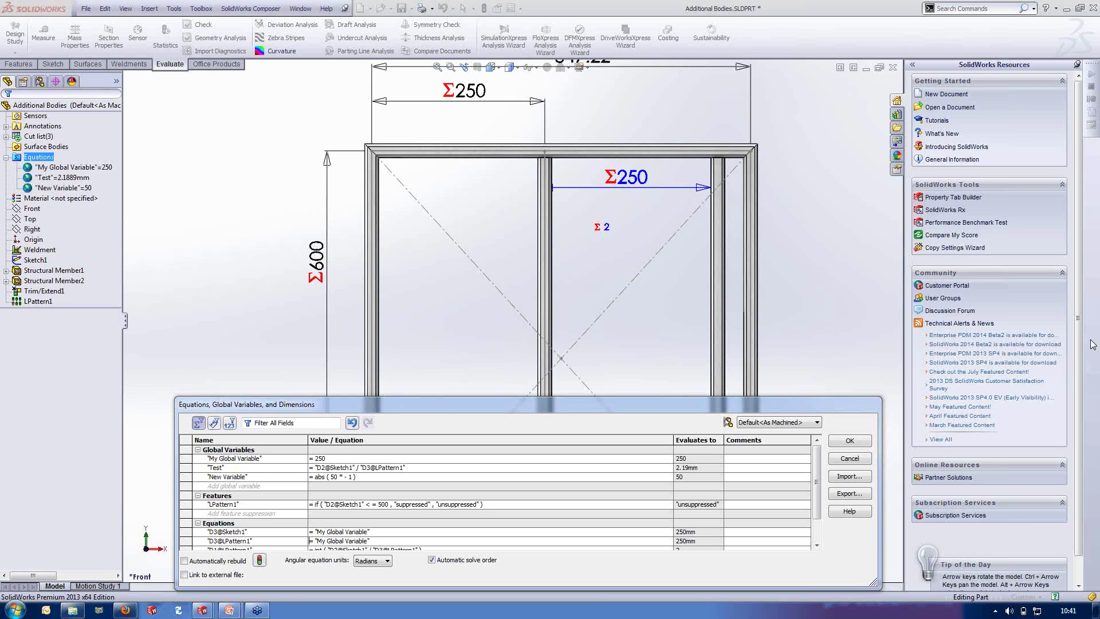
left_click(849, 458)
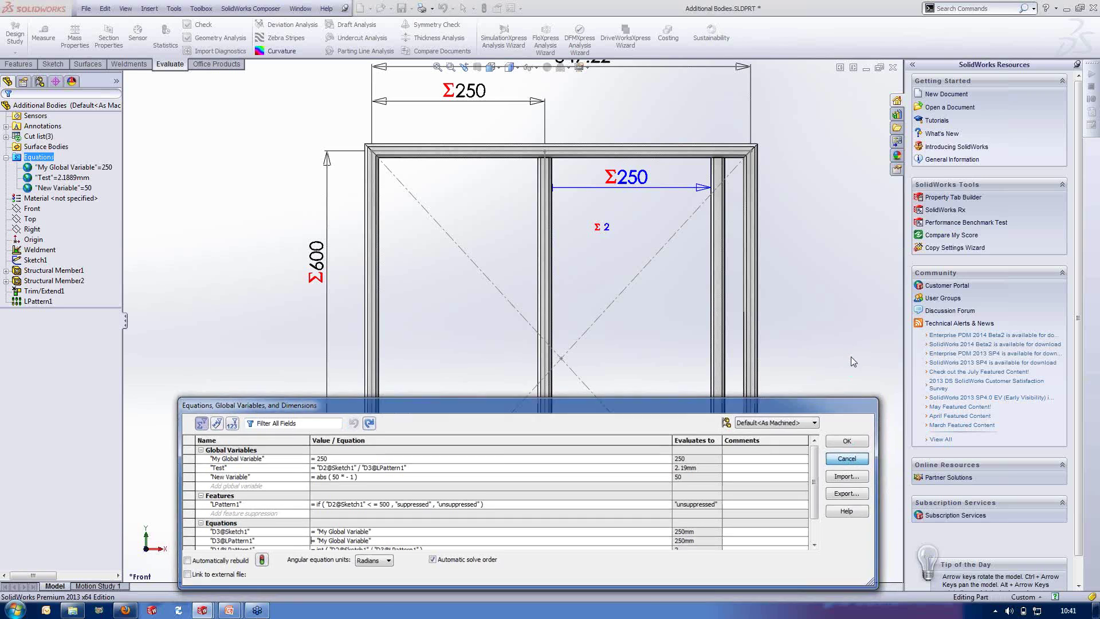
Switch to the assembly Ballustrade.SLDASM and add a global variable "Length" equal to 200 to its equations
key("ctrl+Tab")
key("ctrl+Tab")
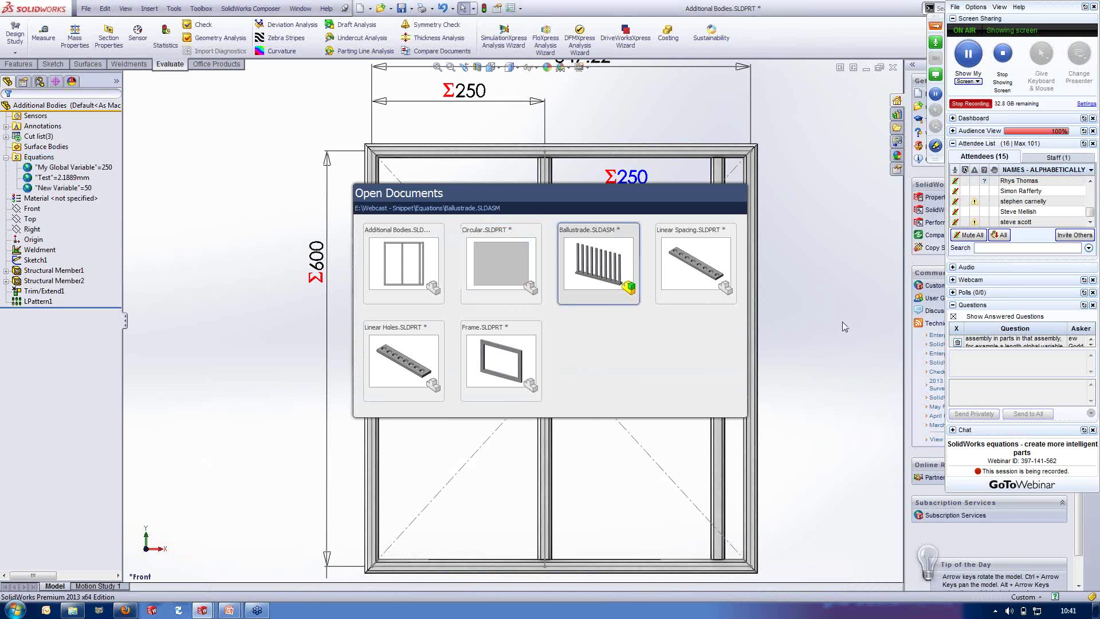
right_click(35, 125)
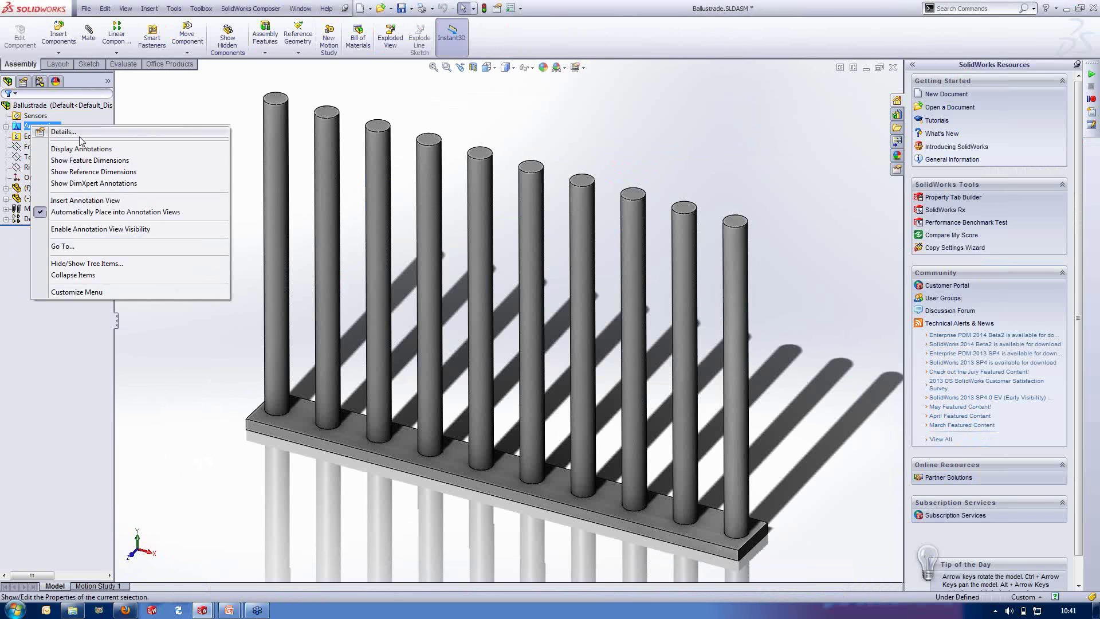
left_click(19, 136)
right_click(34, 136)
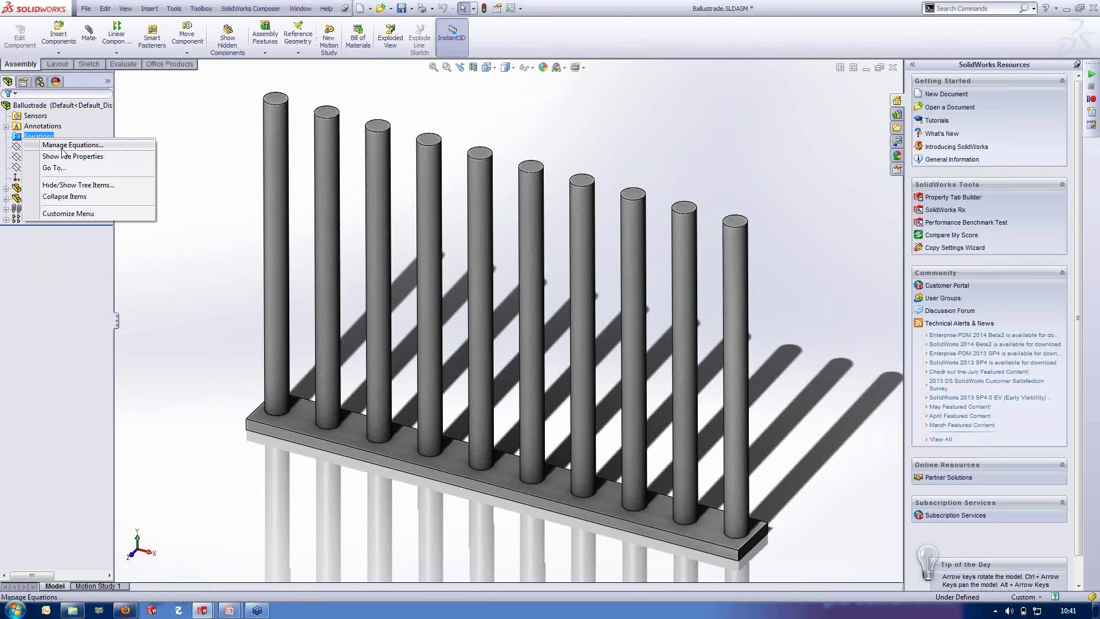
left_click(69, 145)
left_click(277, 458)
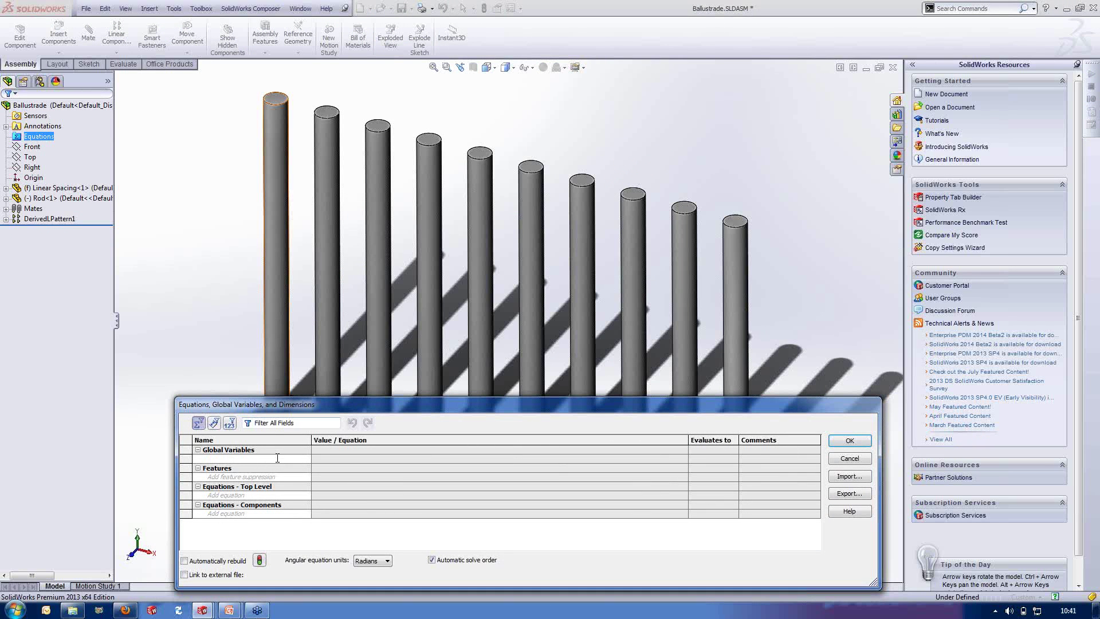
key("Tab")
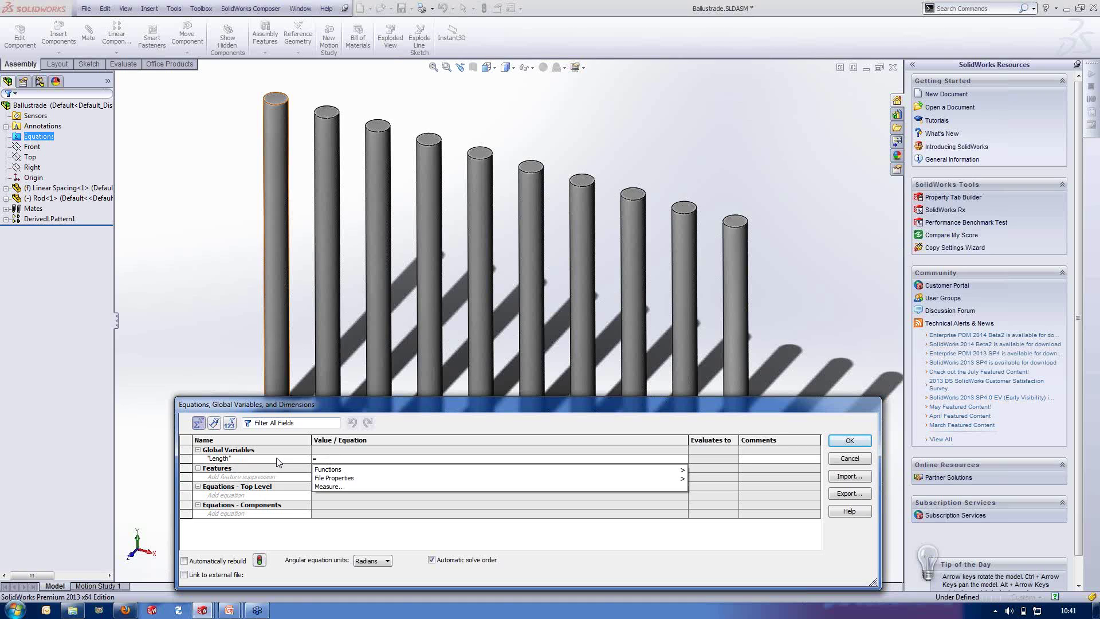
type("200")
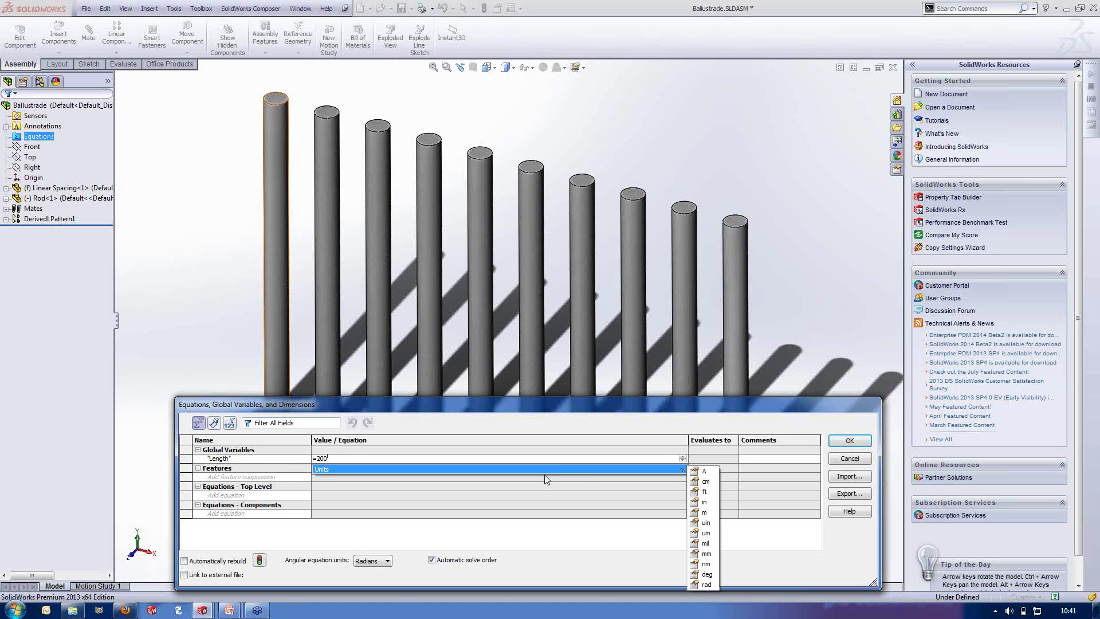
left_click(704, 460)
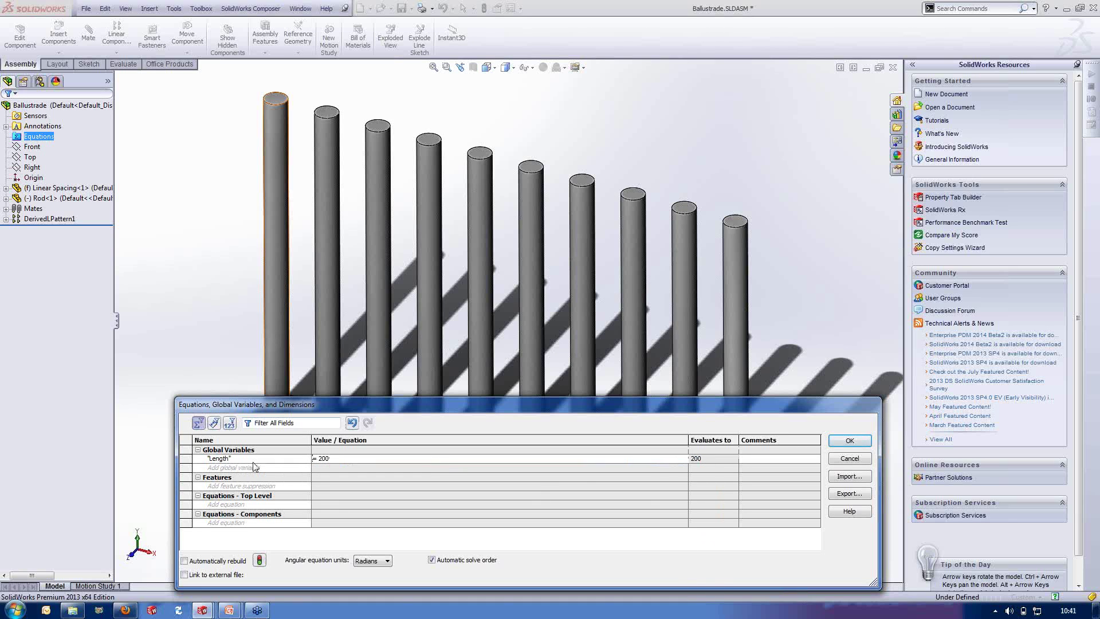
left_click(849, 437)
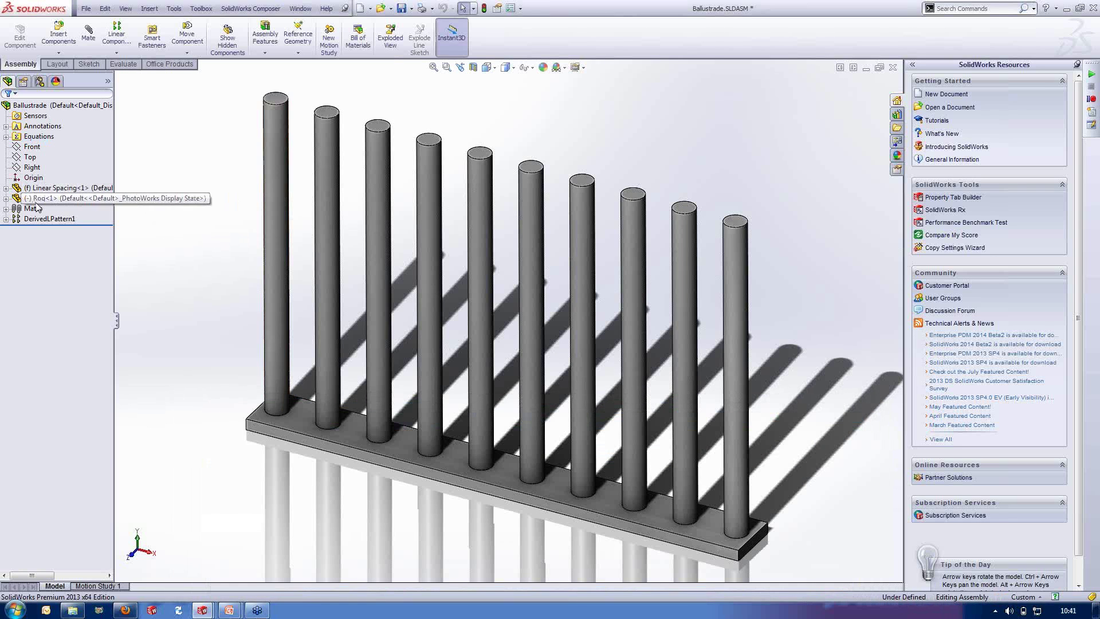
Edit the Rod<1> part in the context of the assembly and expand its features down to the extrusion's sketch
right_click(46, 198)
left_click(62, 174)
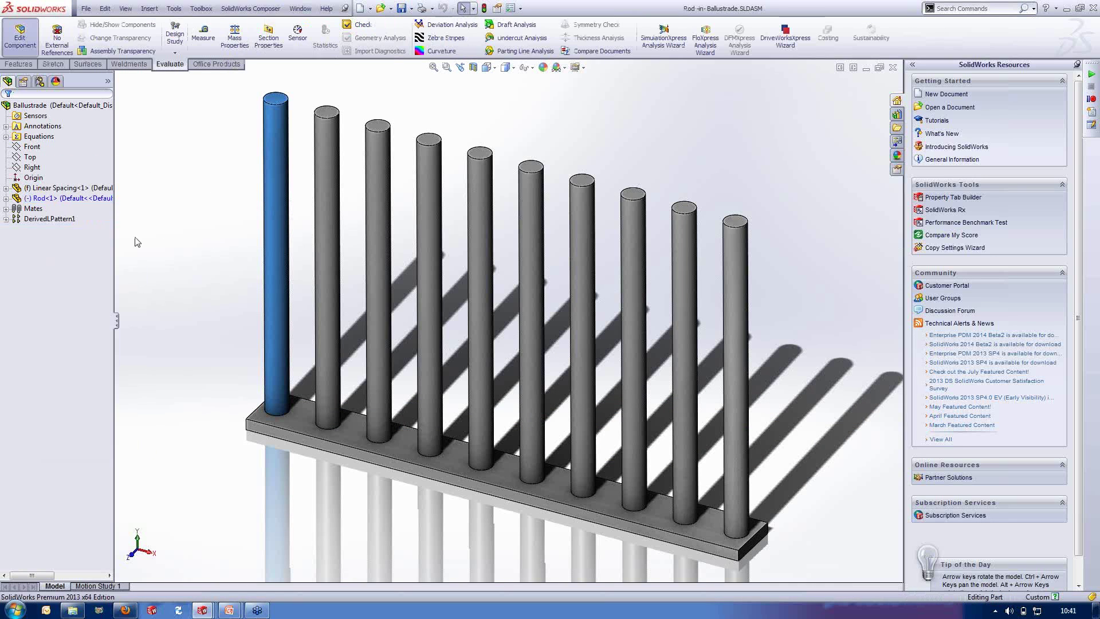
left_click(6, 198)
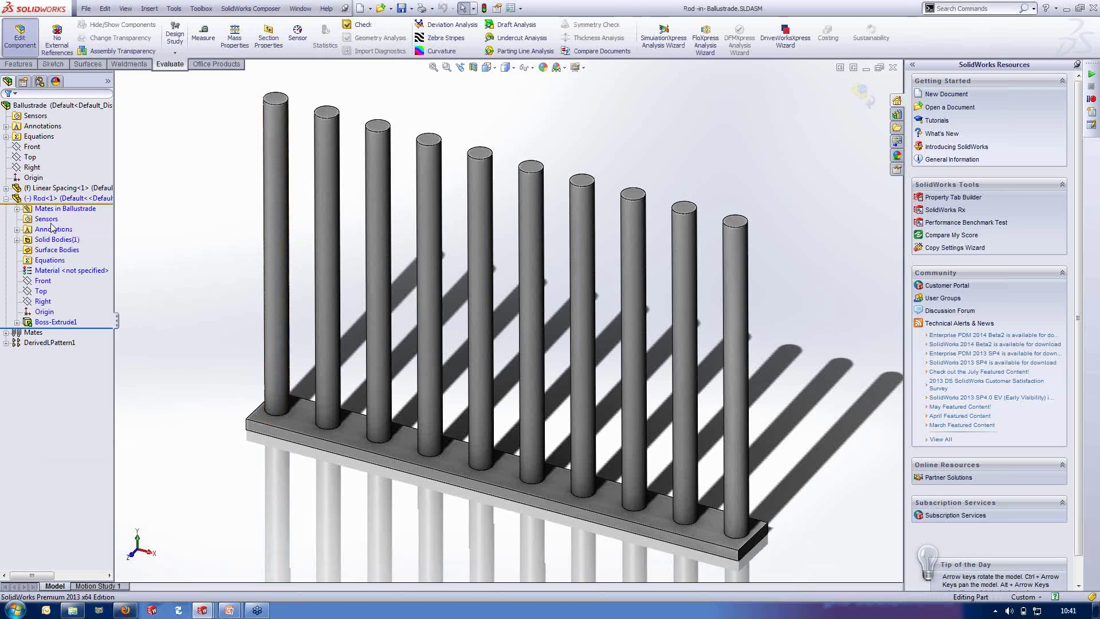
left_click(18, 322)
right_click(34, 138)
key("Escape")
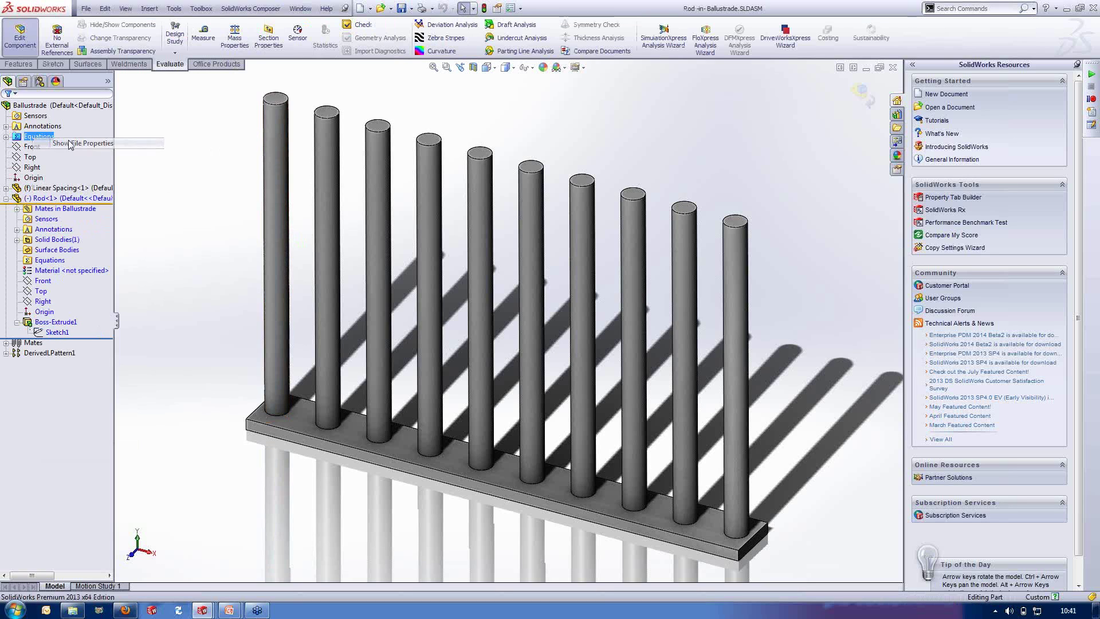
right_click(40, 138)
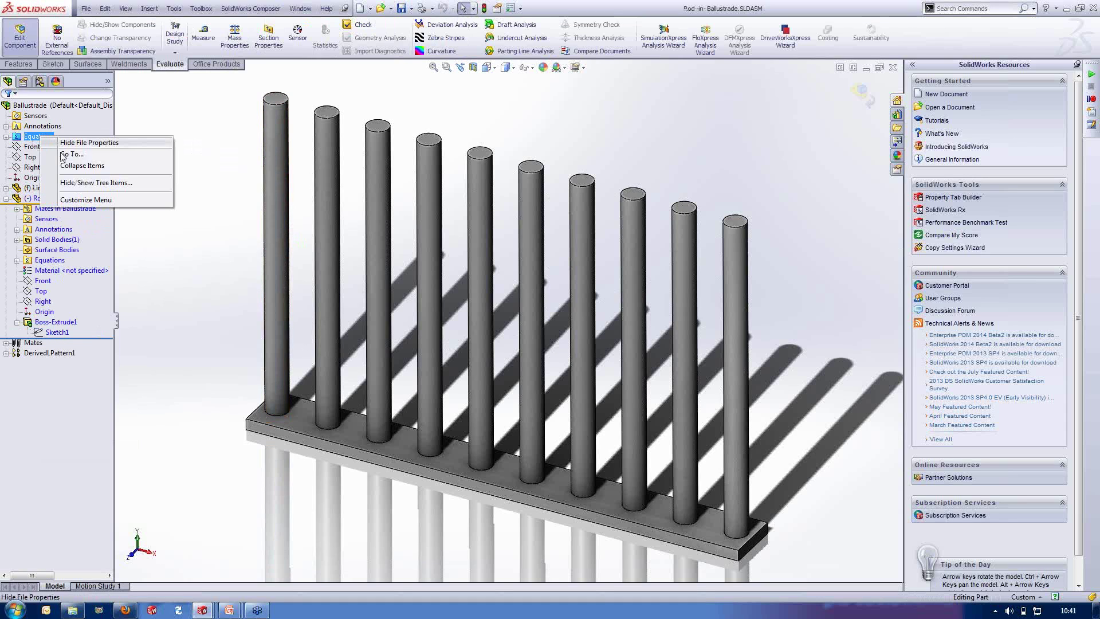
left_click(70, 142)
right_click(38, 139)
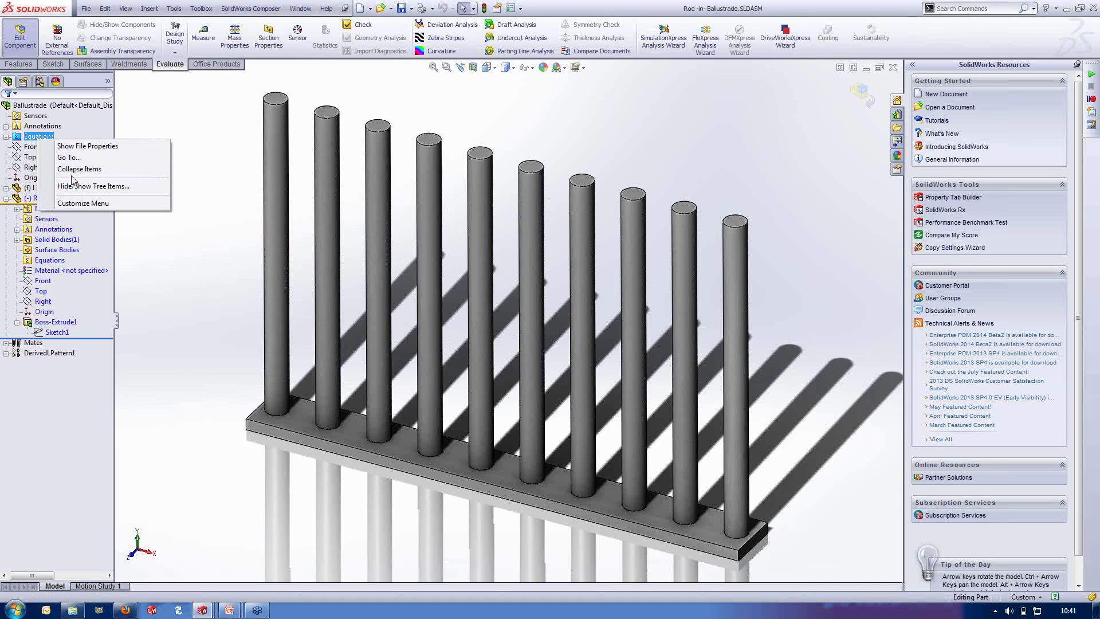
left_click(190, 148)
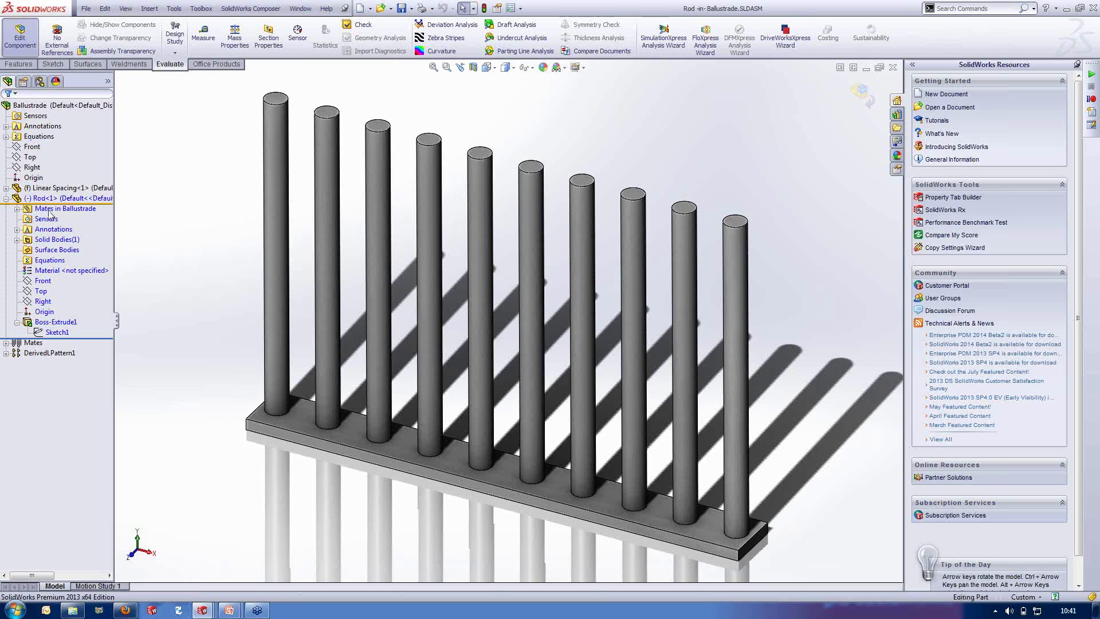
right_click(36, 138)
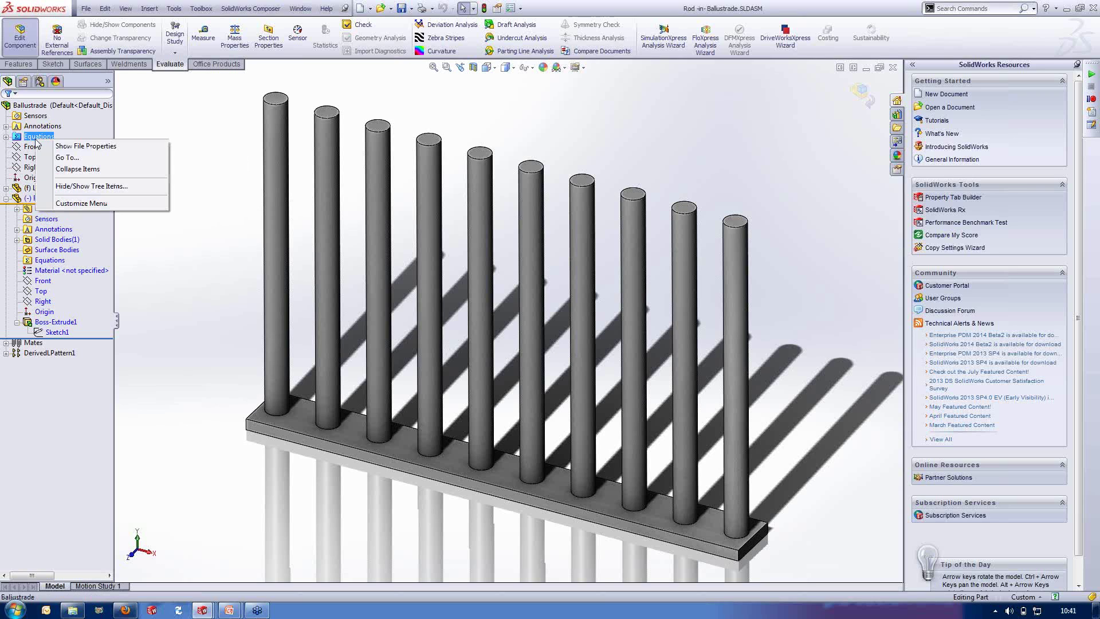
left_click(178, 164)
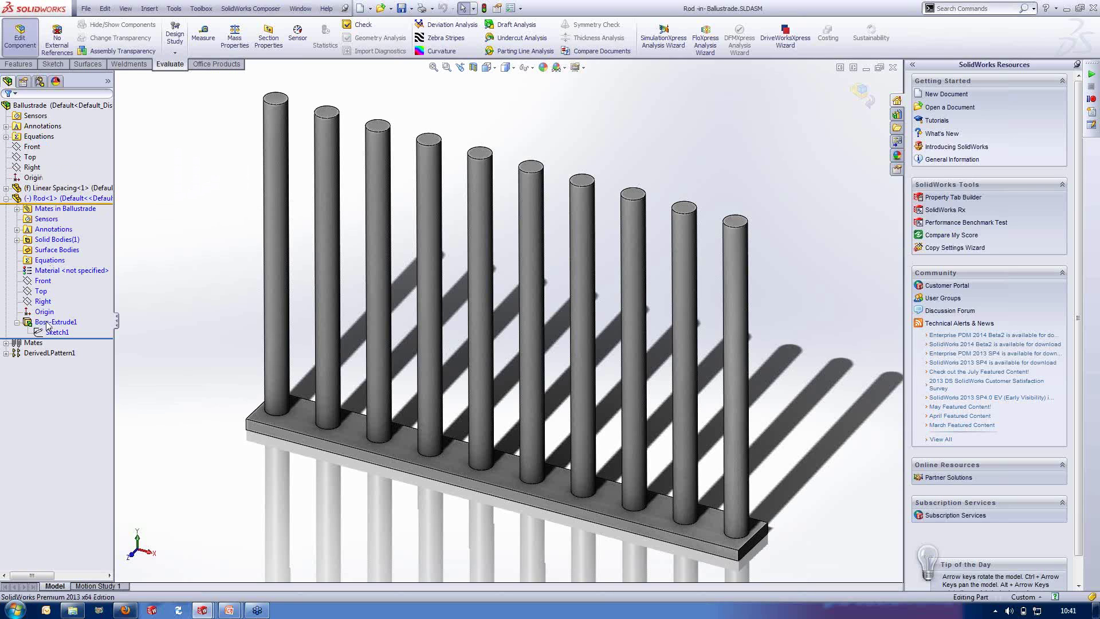
Open the equations of the Rod<1> part for editing within the assembly
right_click(50, 260)
left_click(80, 266)
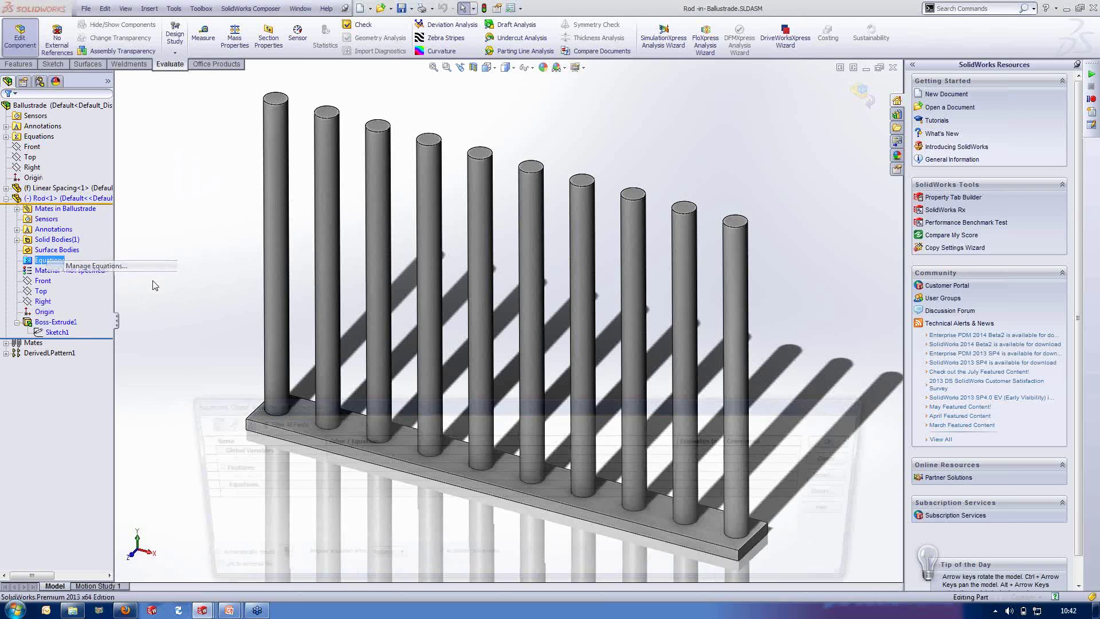
left_click(253, 458)
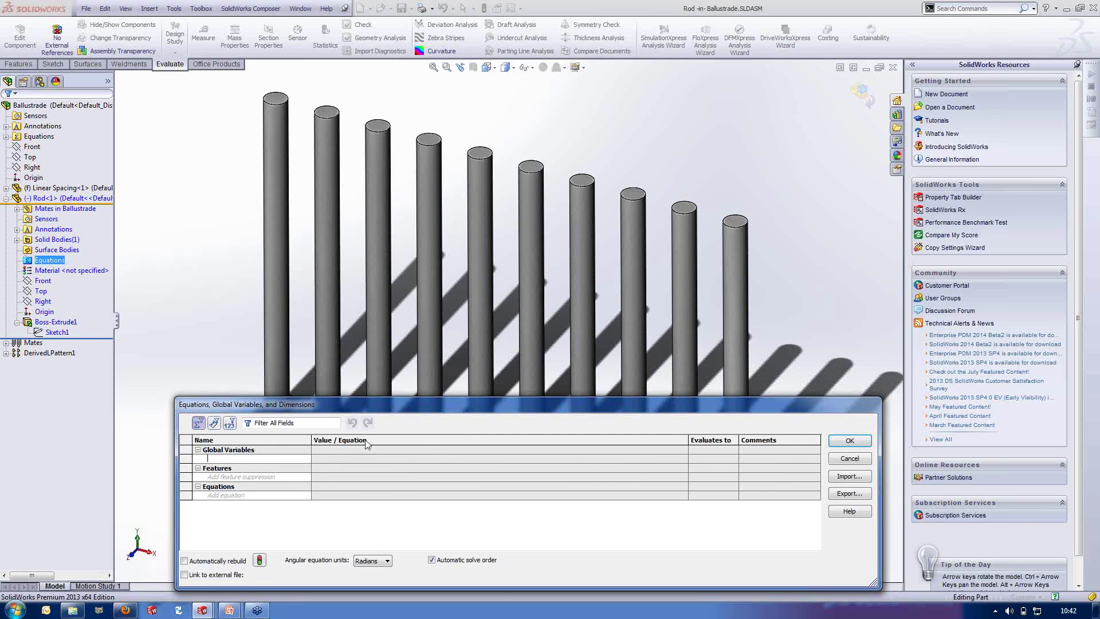
left_click(5, 136)
left_click(48, 148)
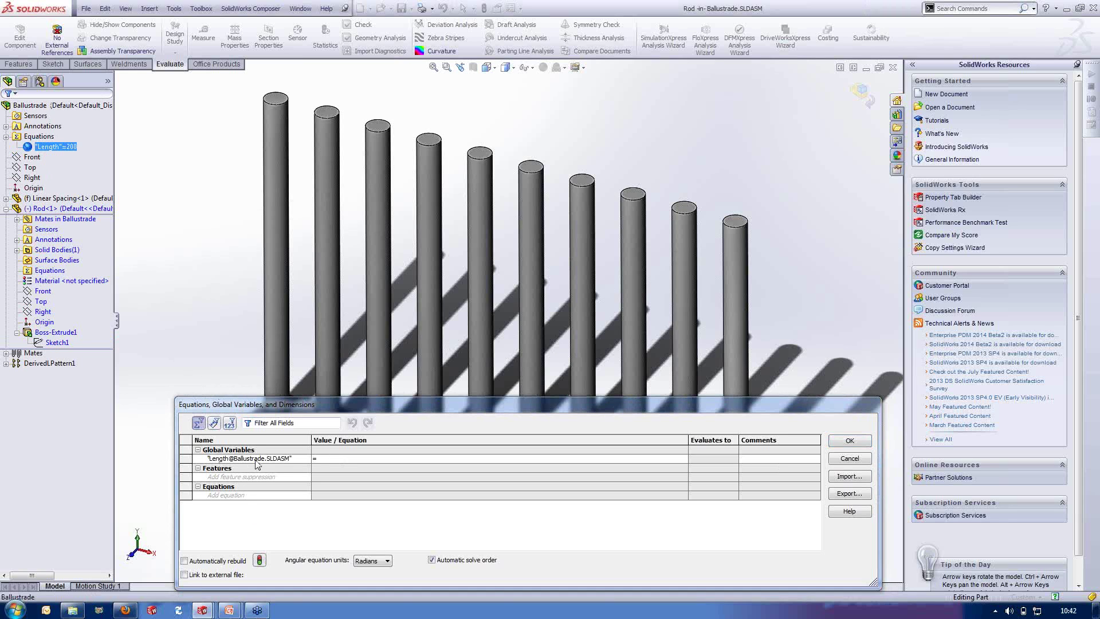
left_click(308, 460)
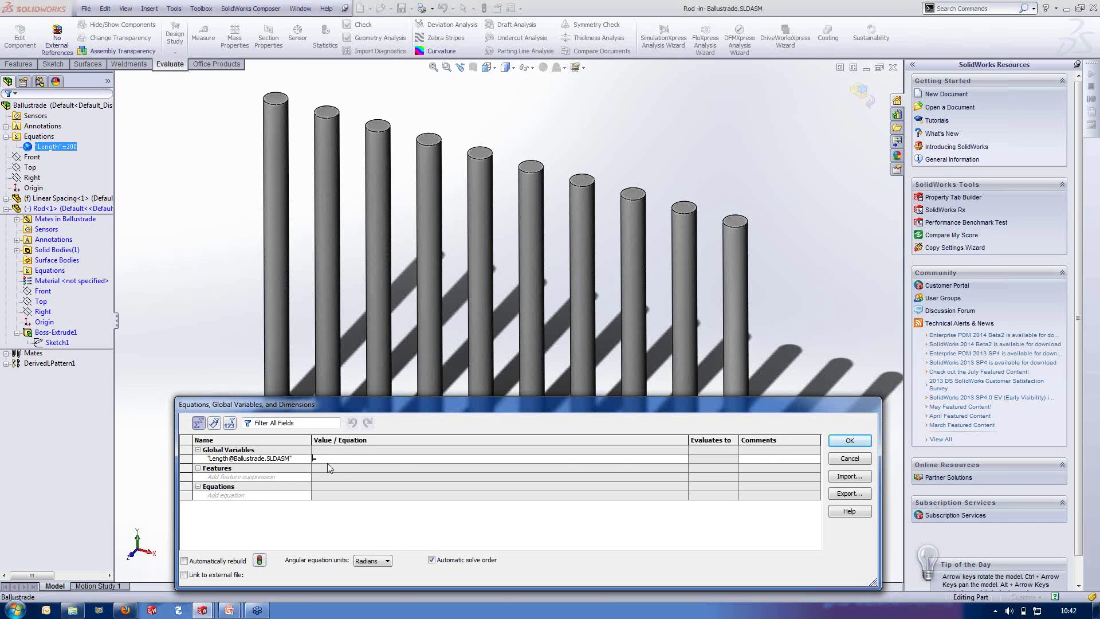
key("Escape")
left_click(235, 496)
double_click(58, 332)
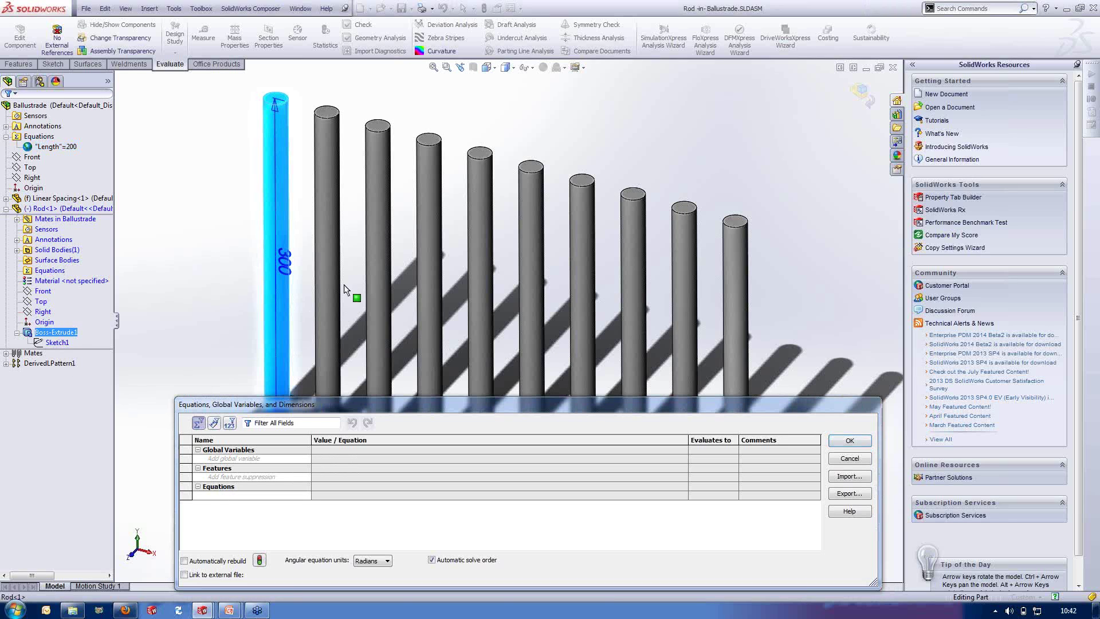
left_click(284, 261)
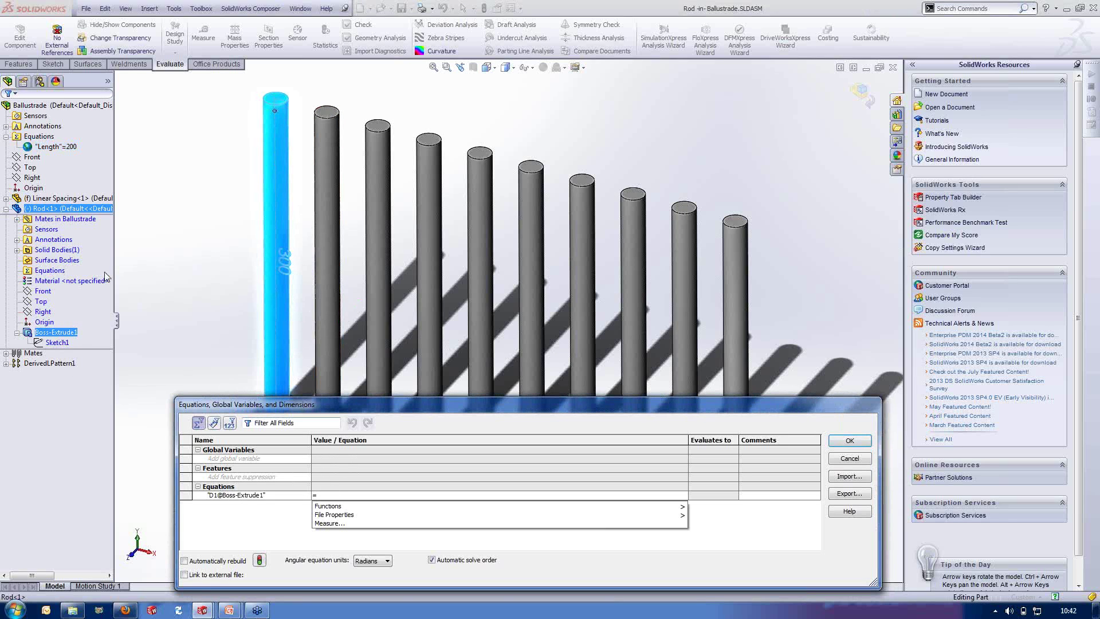
left_click(53, 147)
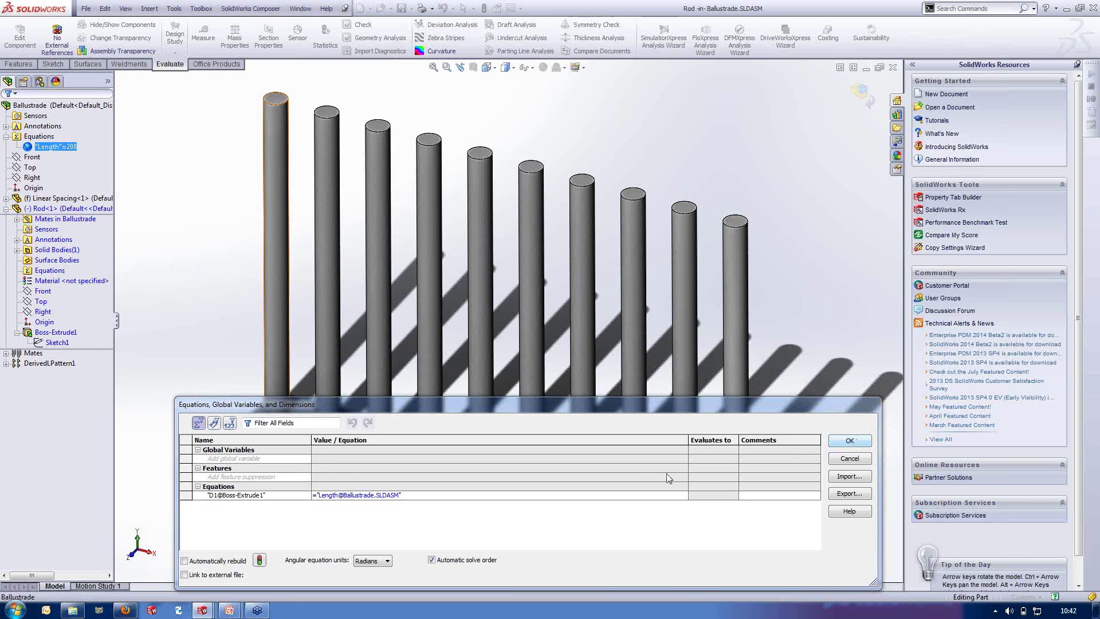
left_click(850, 441)
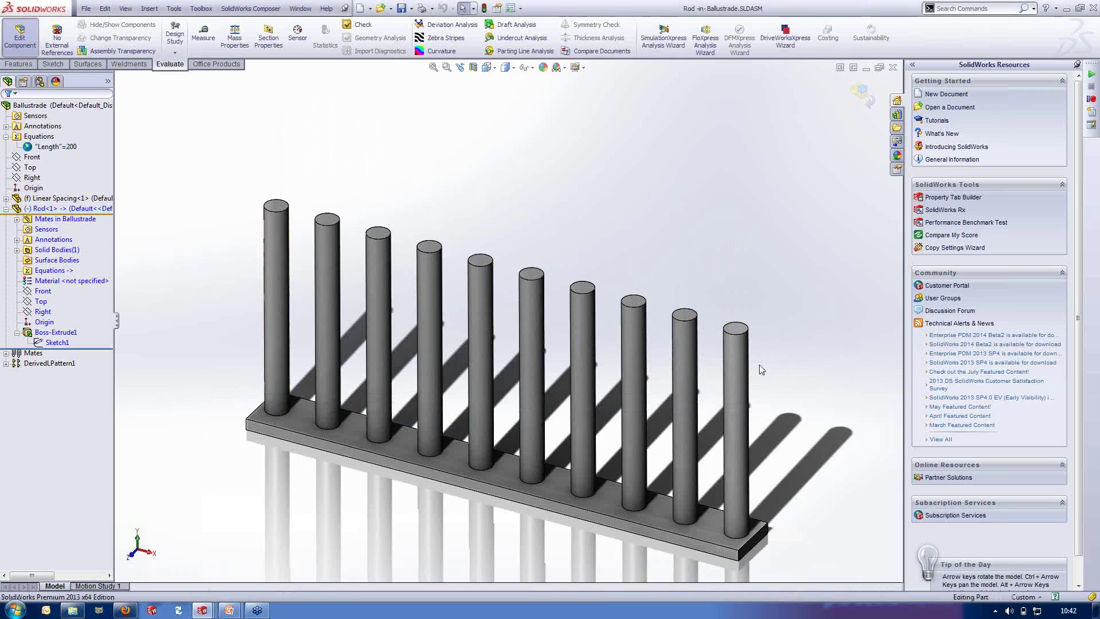
Return to editing the Ballustrade assembly and set its global variable "Length" to 300
left_click(20, 35)
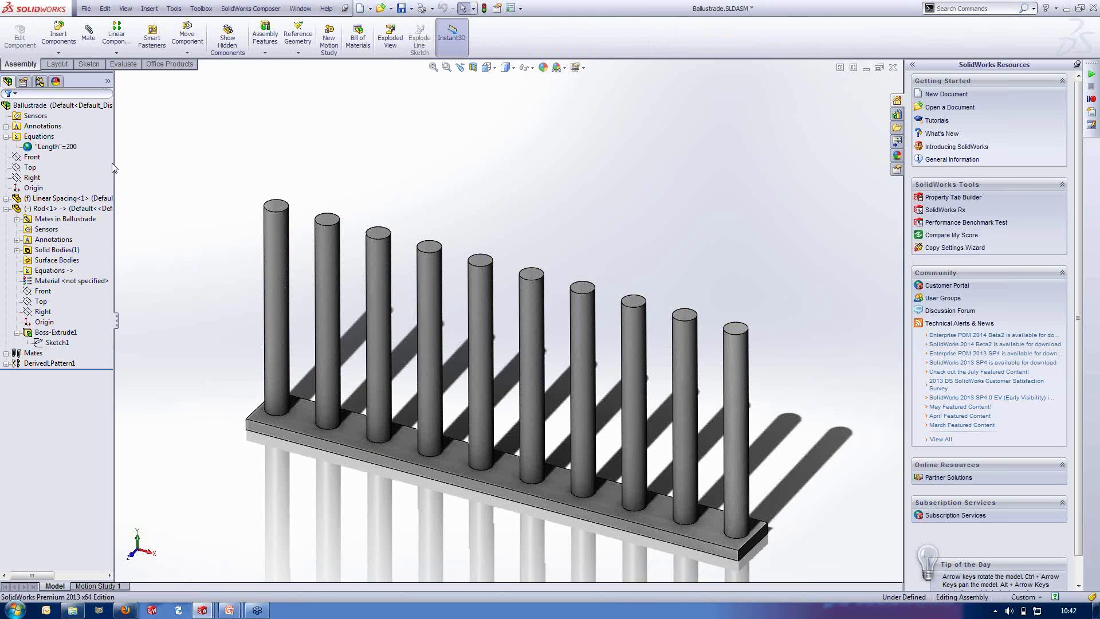
right_click(39, 137)
left_click(75, 140)
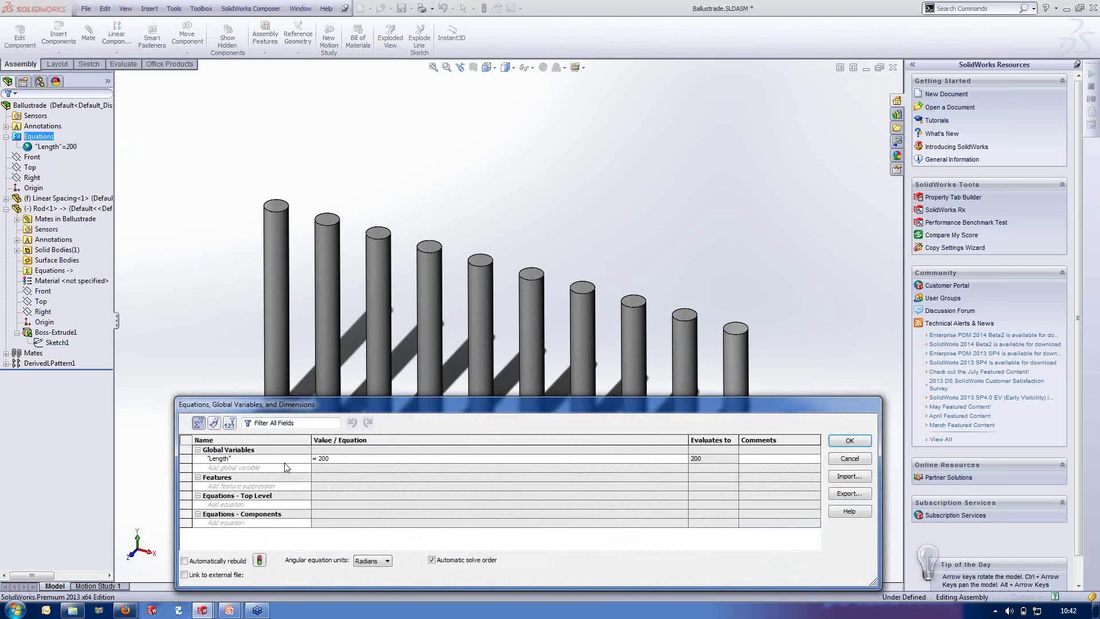
left_click(335, 459)
key("BackSpace")
key("BackSpace")
key("BackSpace")
type("30")
left_click(846, 441)
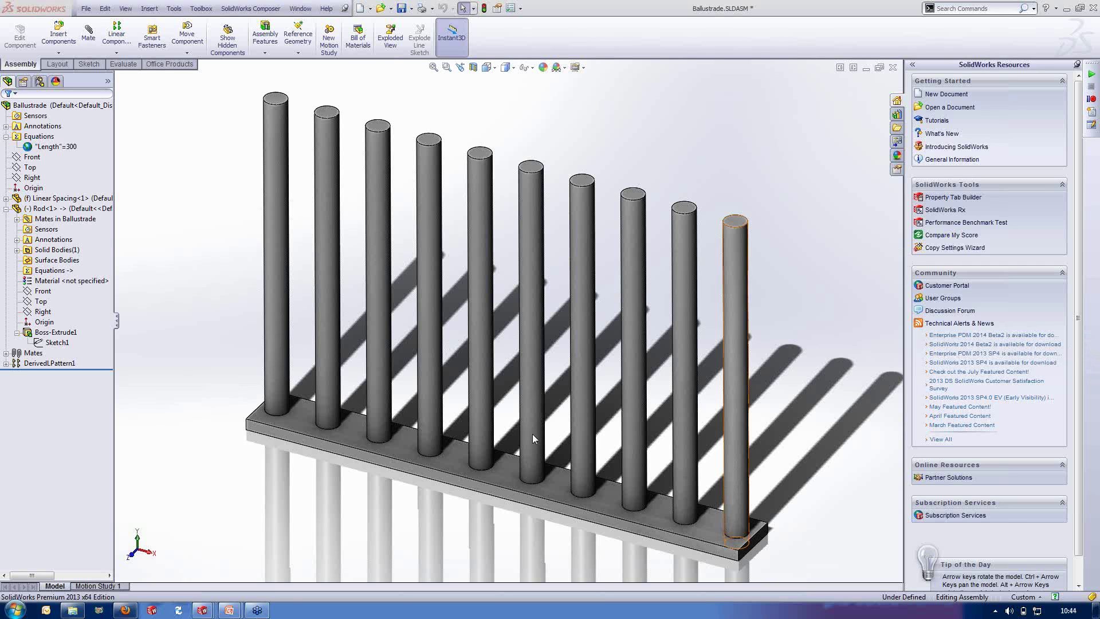
Switch to the PowerPoint slide show and advance to the closing "Thank you for attending" slide
mouse_move(229, 610)
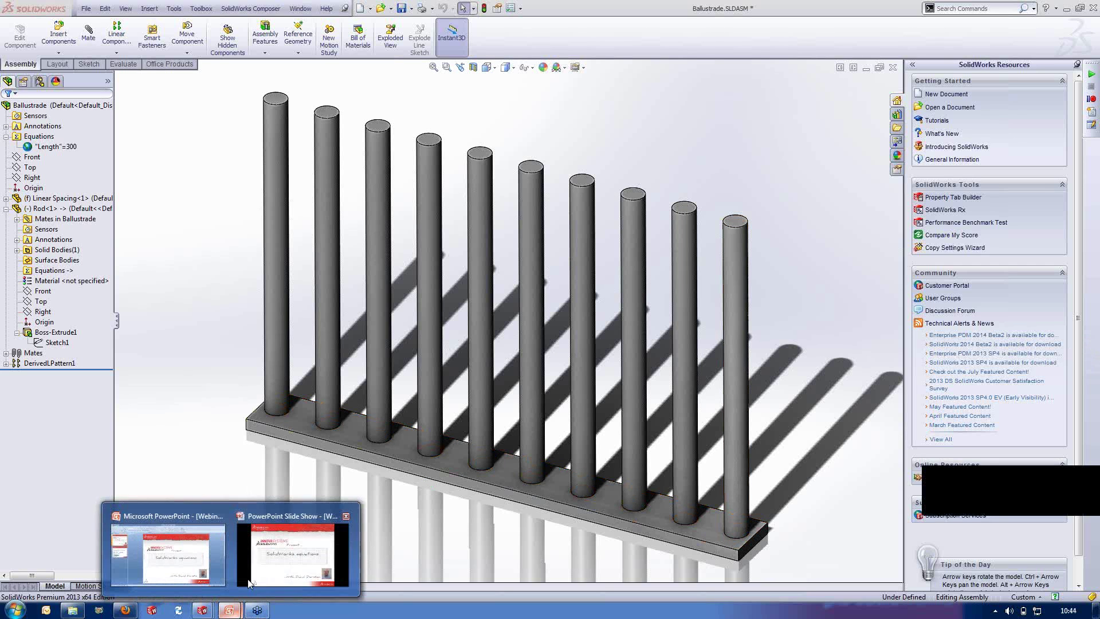
left_click(281, 563)
left_click(473, 459)
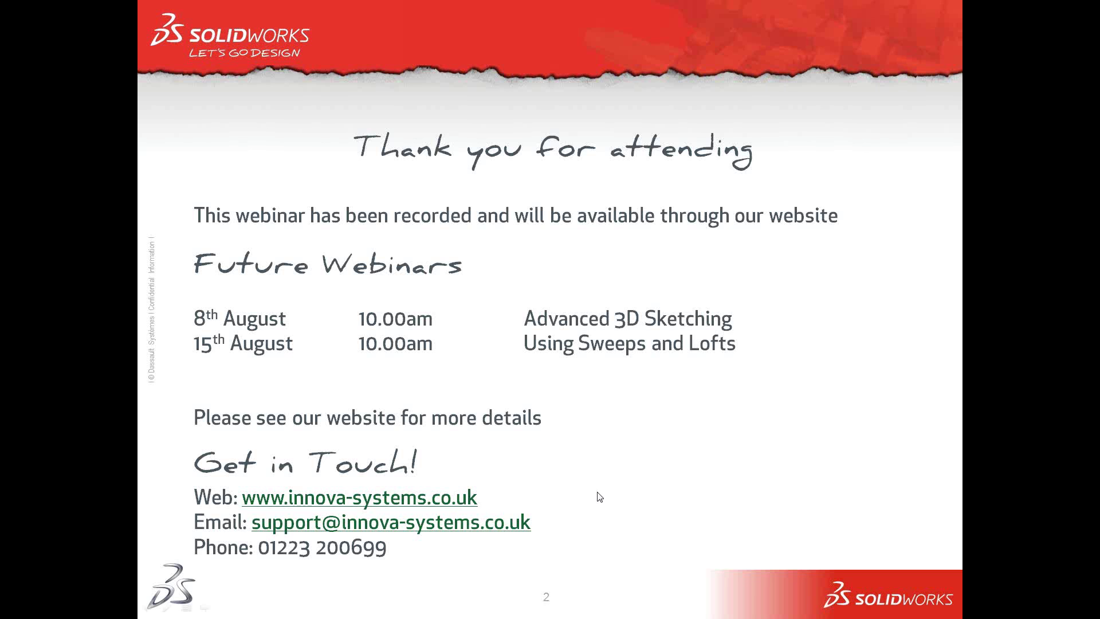